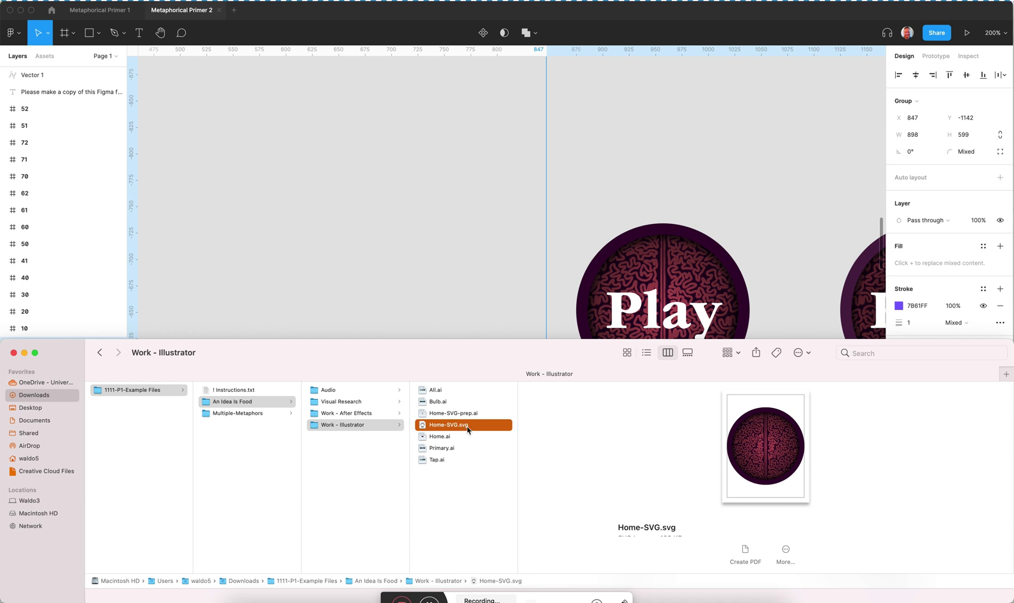
# Import Home-SVG.svg from Finder onto the Figma canvas, expand its group and select the Stroke layer
pyautogui.moveTo(437, 432); pyautogui.dragTo(430, 207)
pyautogui.click(329, 248)
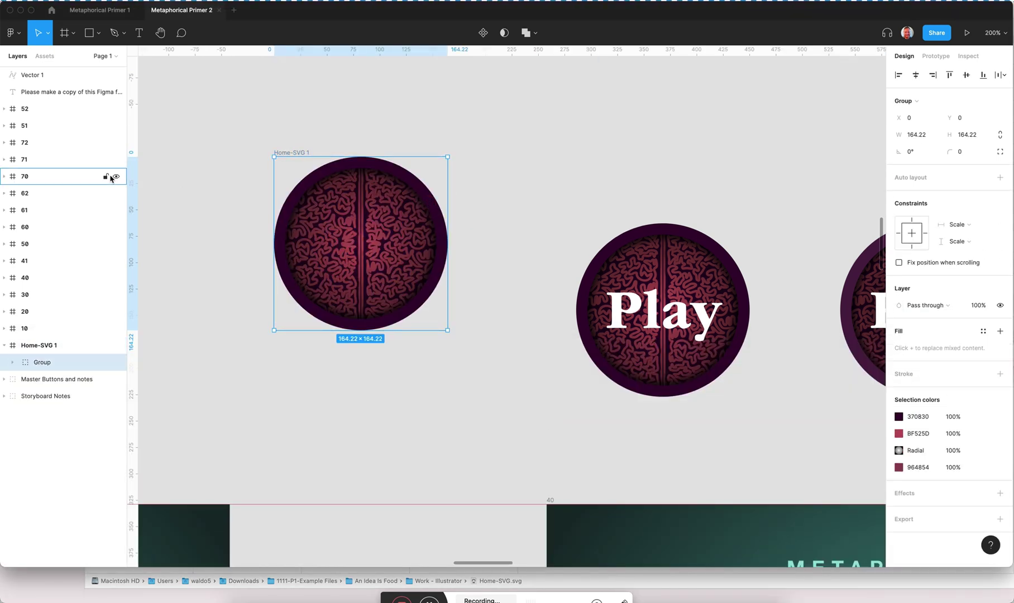
pyautogui.click(12, 362)
pyautogui.click(62, 376)
# Switch to Illustrator and expand Layer 1 and its group in Home-SVG.svg to examine the sublayers
pyautogui.hotkey('ctrl', 'Up')
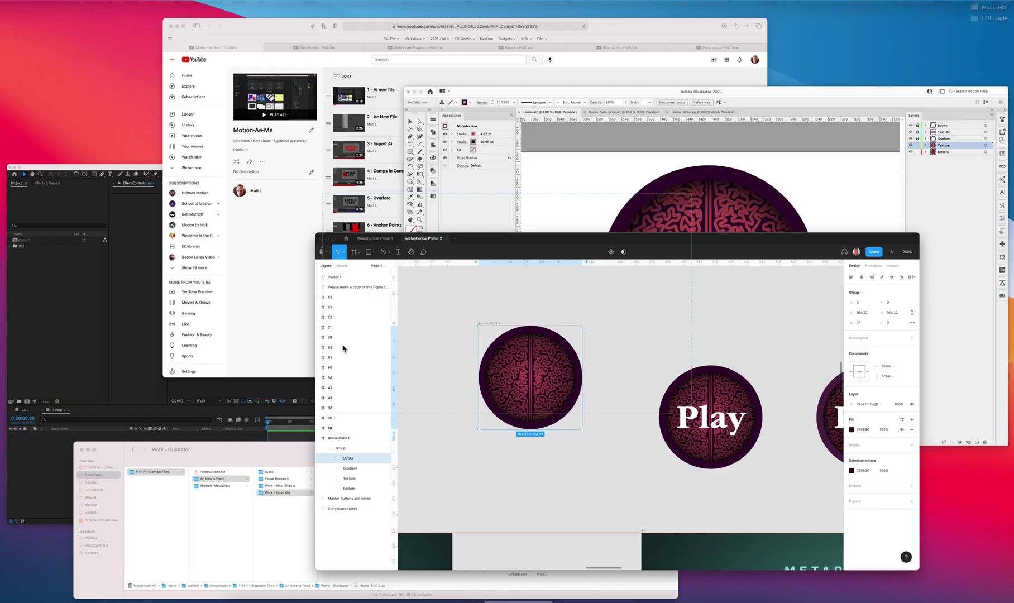
pyautogui.click(741, 256)
pyautogui.click(463, 44)
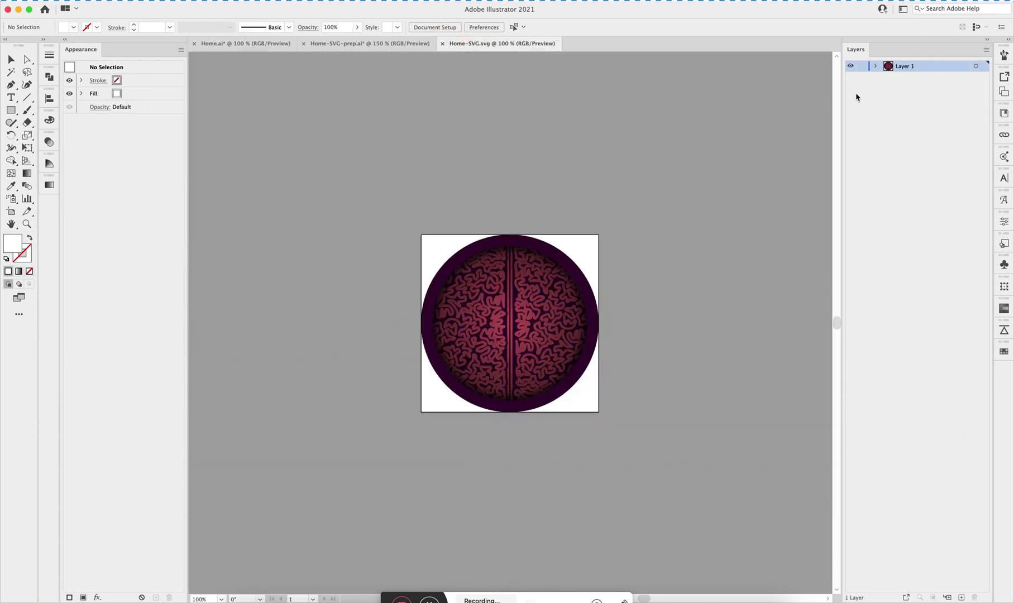
pyautogui.click(875, 66)
pyautogui.click(888, 77)
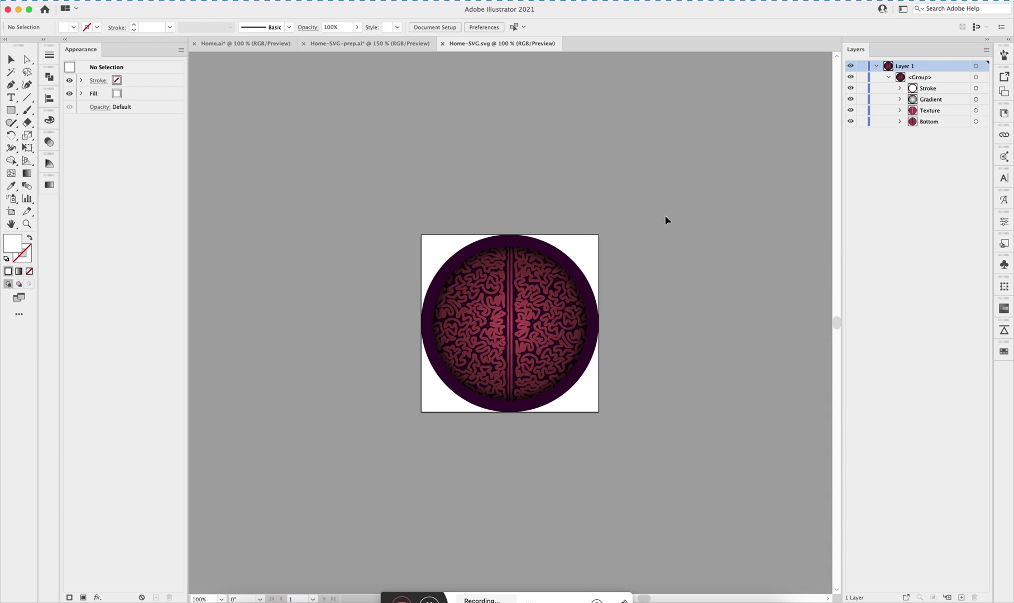
# Locate Home-SVG.svg in Finder, and return to Illustrator to compare the layers of Home-SVG-prep.ai and Home-SVG.svg
pyautogui.hotkey('ctrl', 'Up')
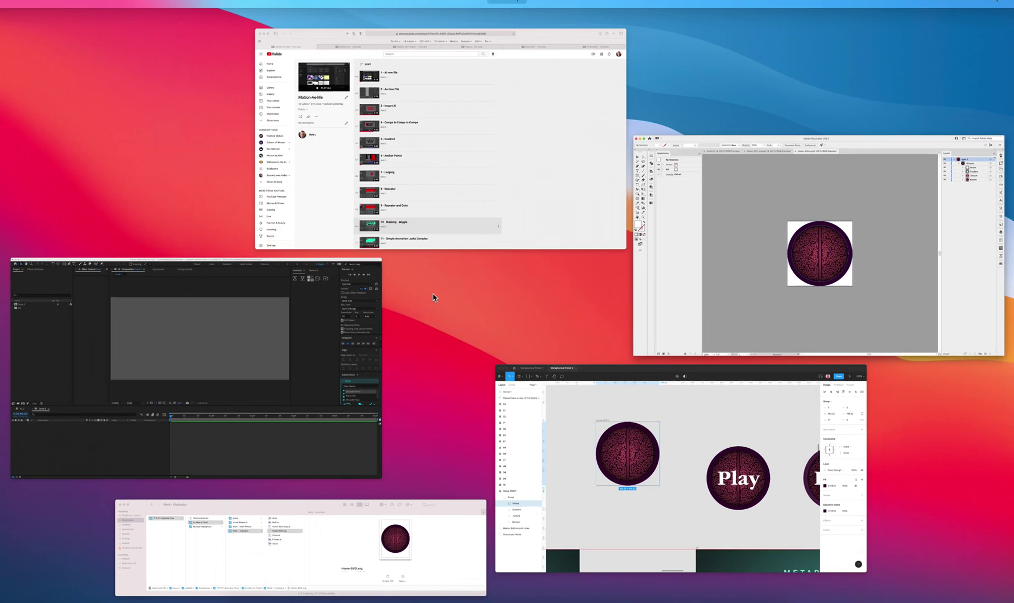
pyautogui.click(355, 539)
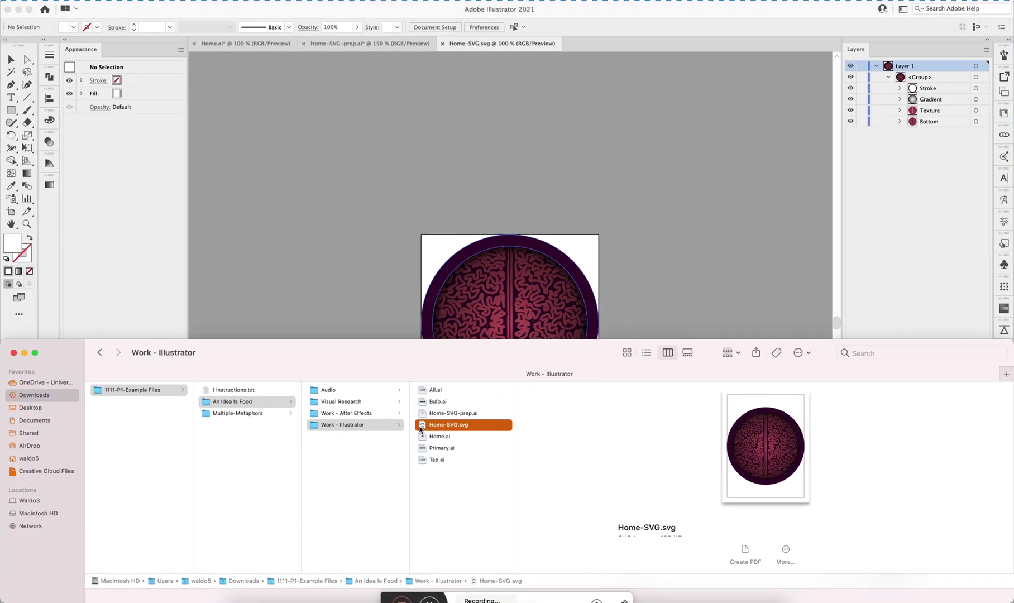
pyautogui.click(407, 135)
pyautogui.click(370, 43)
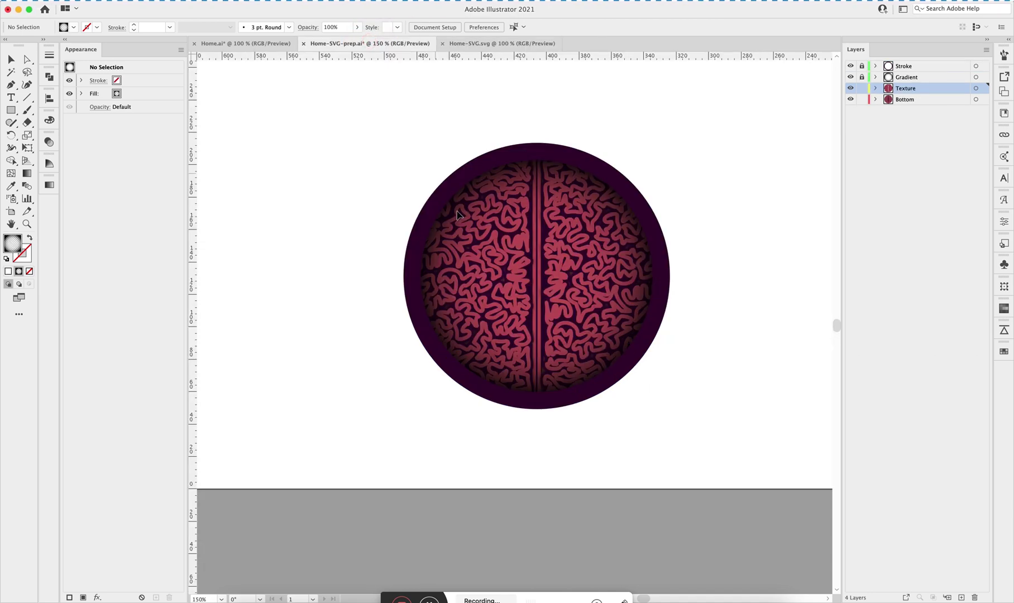
pyautogui.click(489, 43)
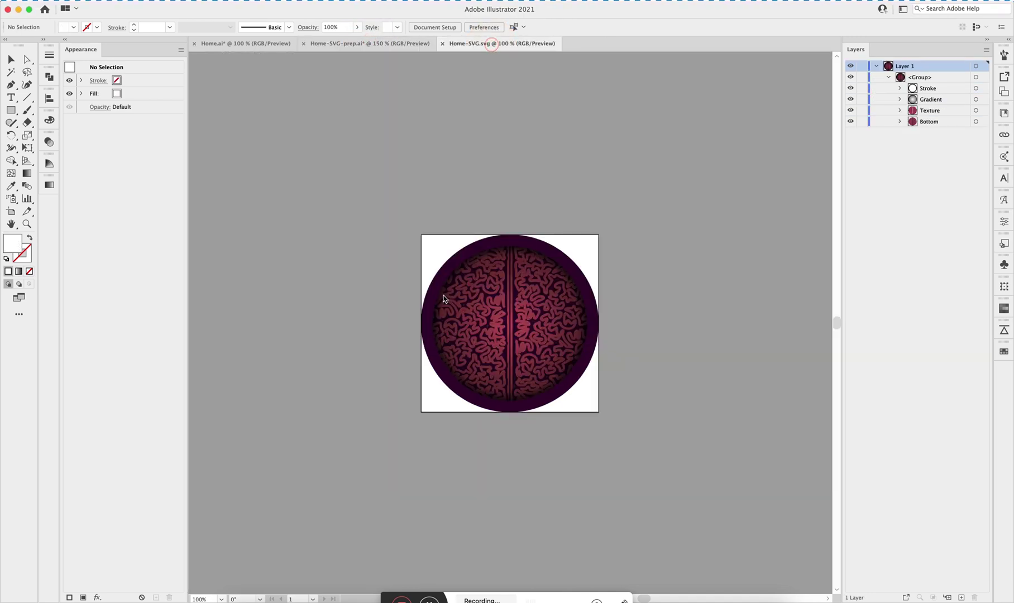
# Switch to Figma, move the Home-SVG 1 frame to X 307, Y -797, and place a duplicate beside it at X 527
pyautogui.hotkey('ctrl', 'Up')
pyautogui.click(594, 401)
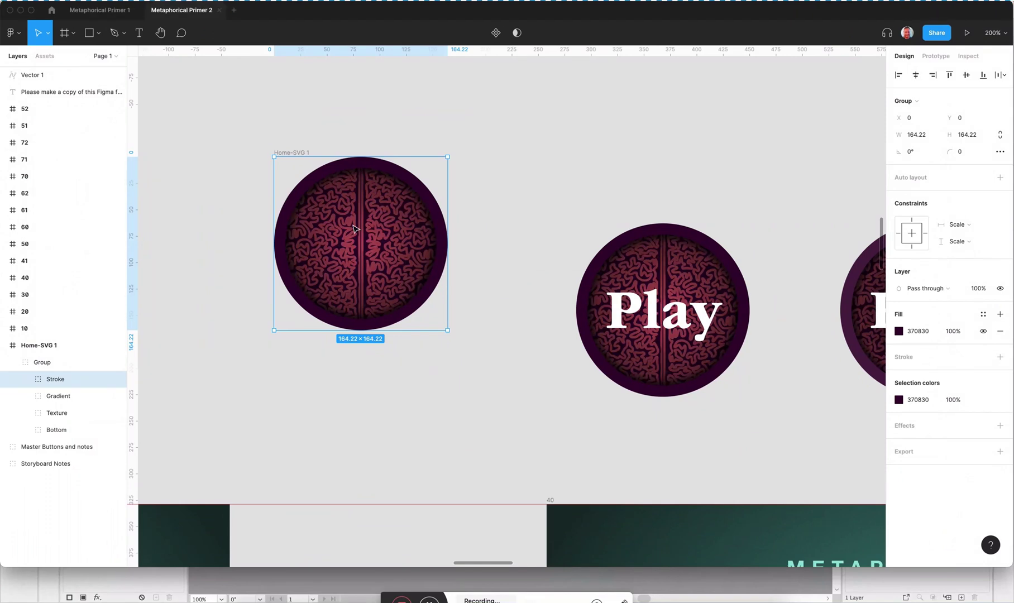
pyautogui.click(367, 380)
pyautogui.hscroll(-6, 368, 383)
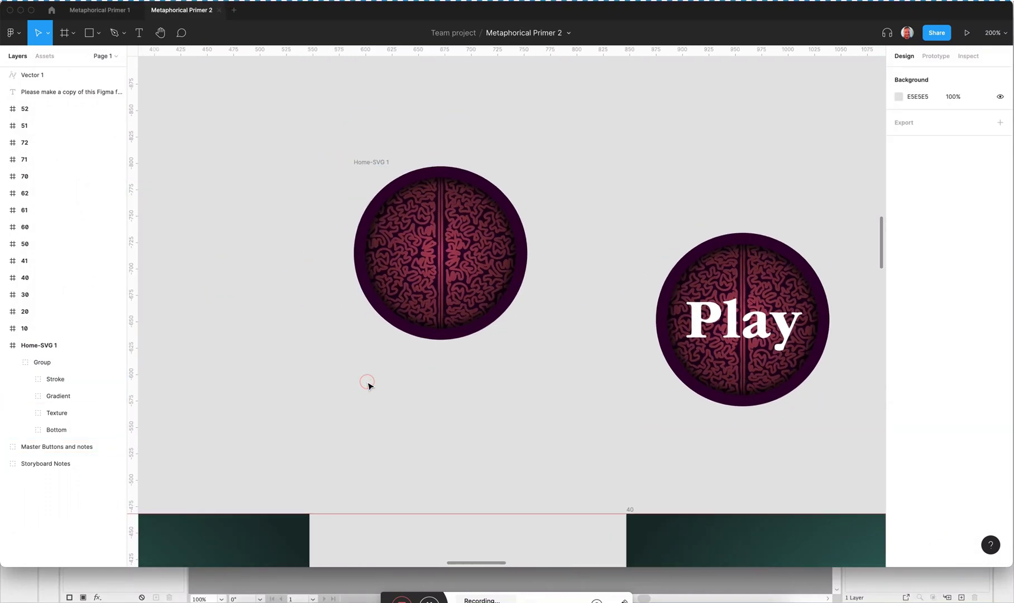
pyautogui.moveTo(519, 294); pyautogui.dragTo(301, 264)
pyautogui.hscroll(-5, 301, 264)
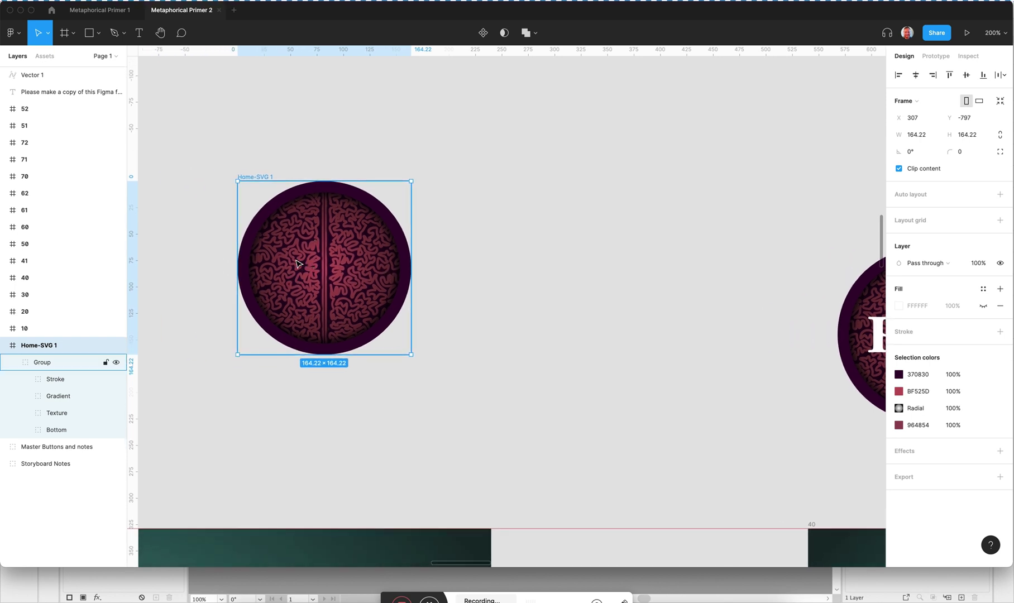
pyautogui.moveTo(350, 227); pyautogui.dragTo(583, 227)
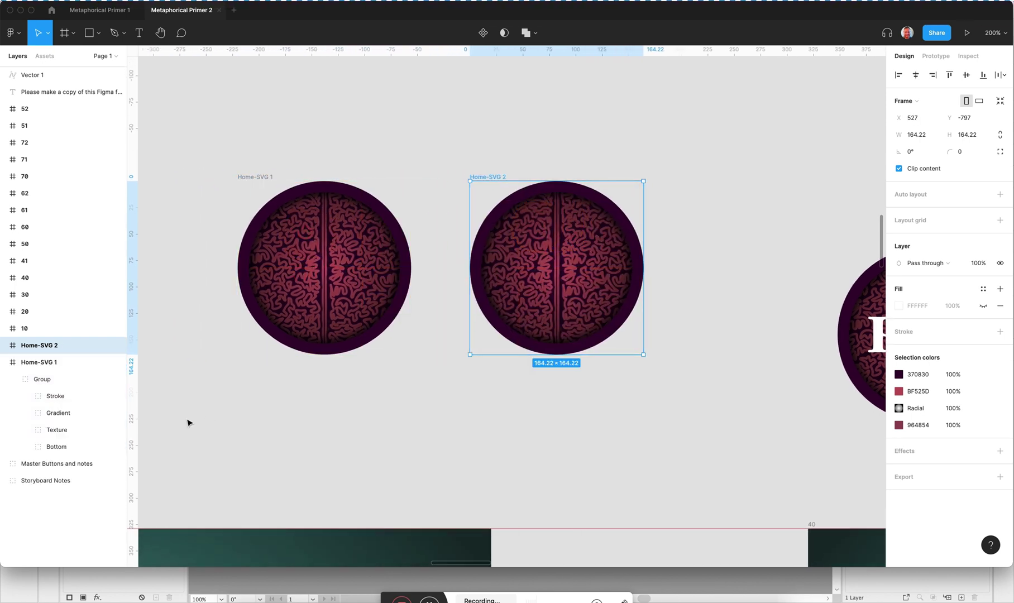
pyautogui.click(75, 413)
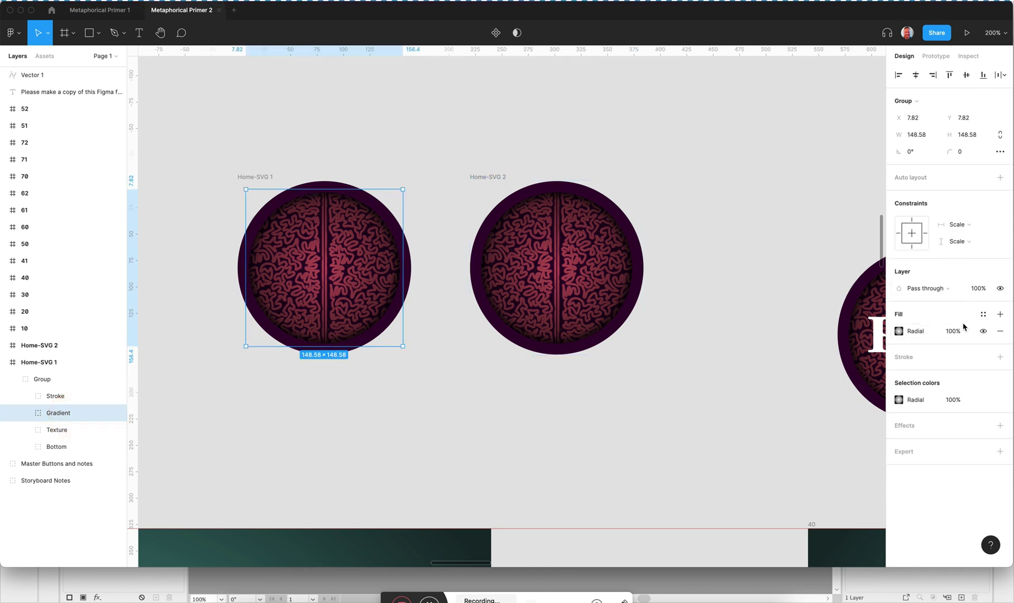
pyautogui.click(898, 399)
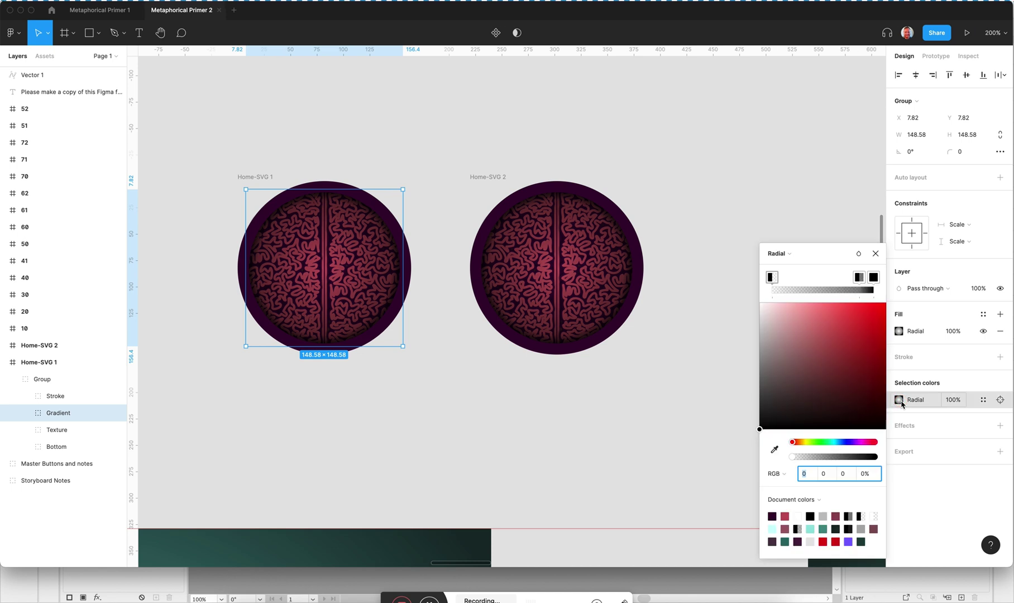
pyautogui.moveTo(860, 278); pyautogui.dragTo(814, 278)
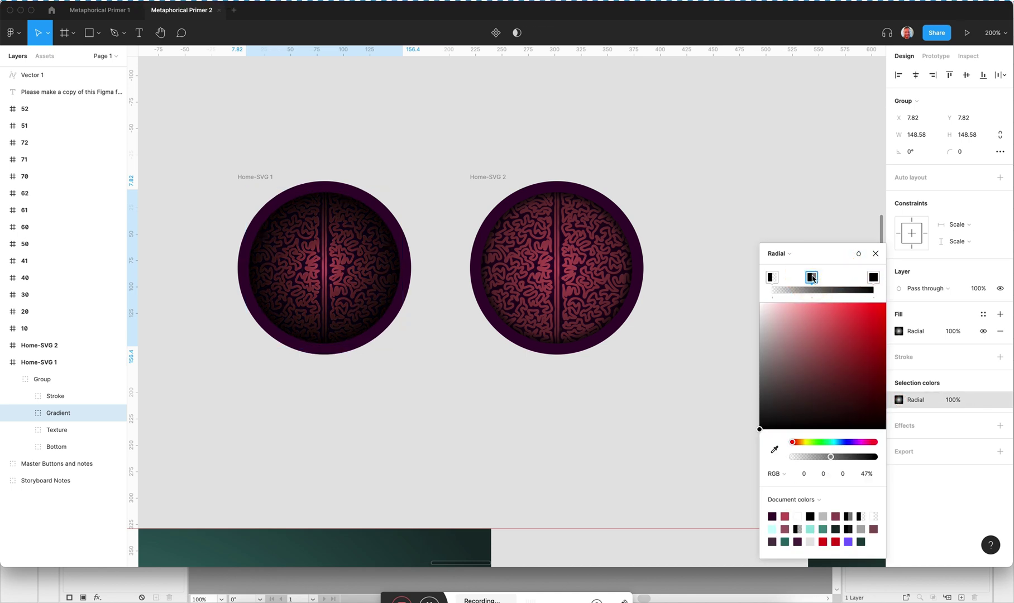
pyautogui.press('super+z')
pyautogui.click(659, 352)
# Move the middle stop of the Gradient layer's radial fill in Home-SVG 2 to about the midpoint, darkening the button's edge
pyautogui.click(583, 268)
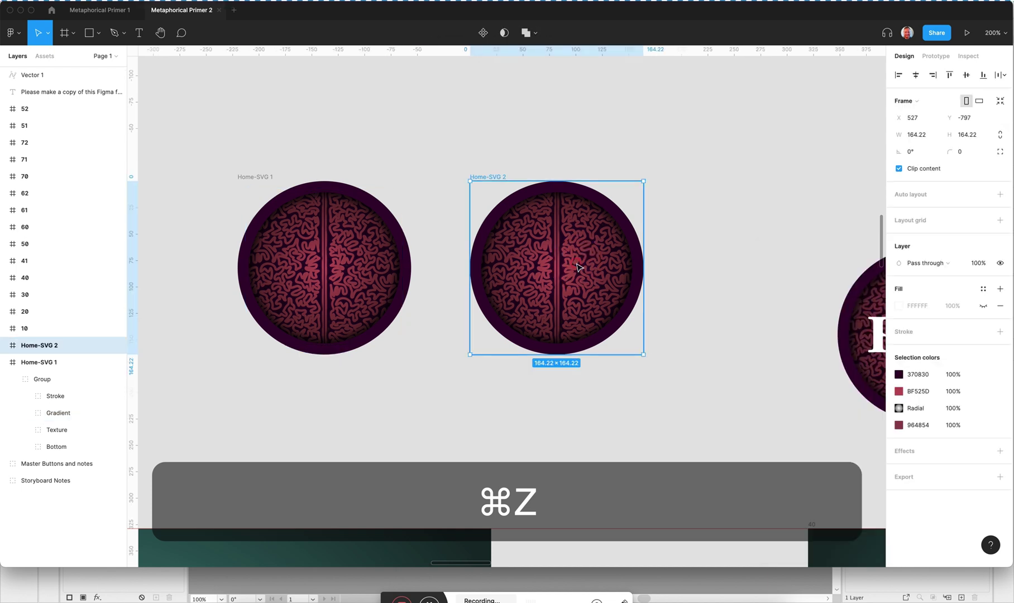
pyautogui.click(4, 346)
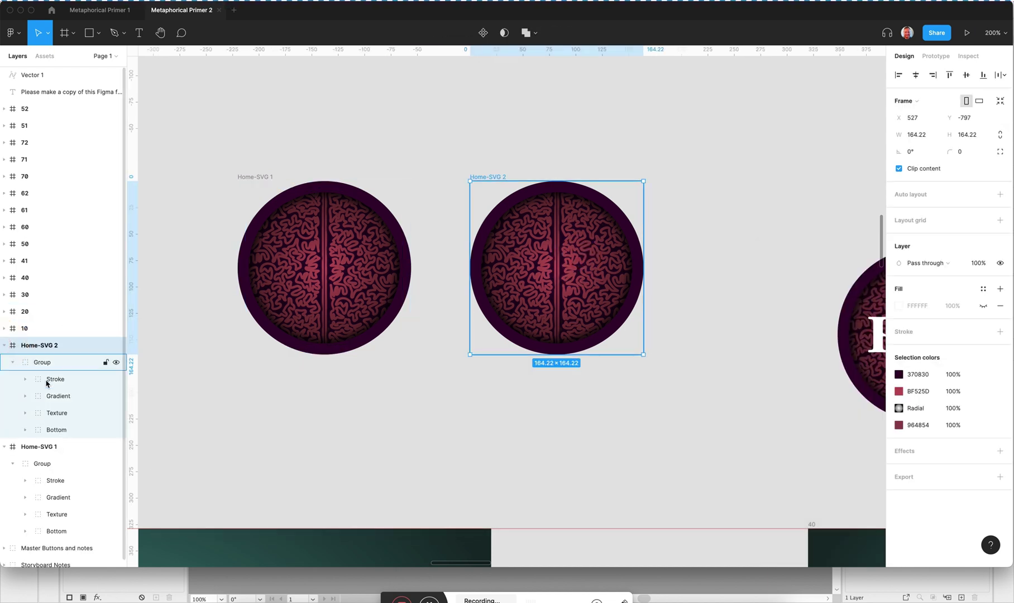
pyautogui.click(60, 396)
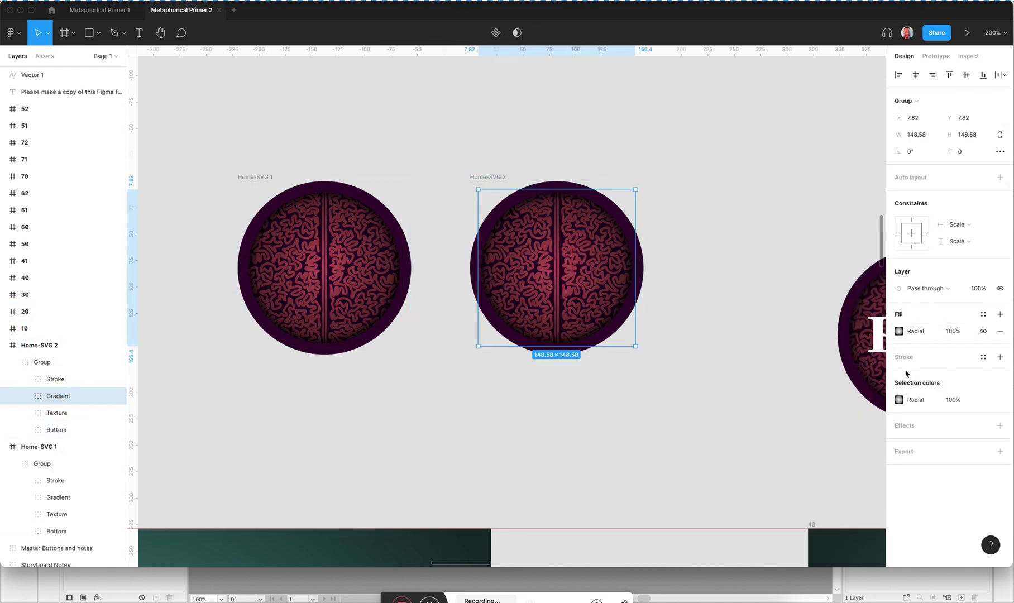
pyautogui.click(898, 331)
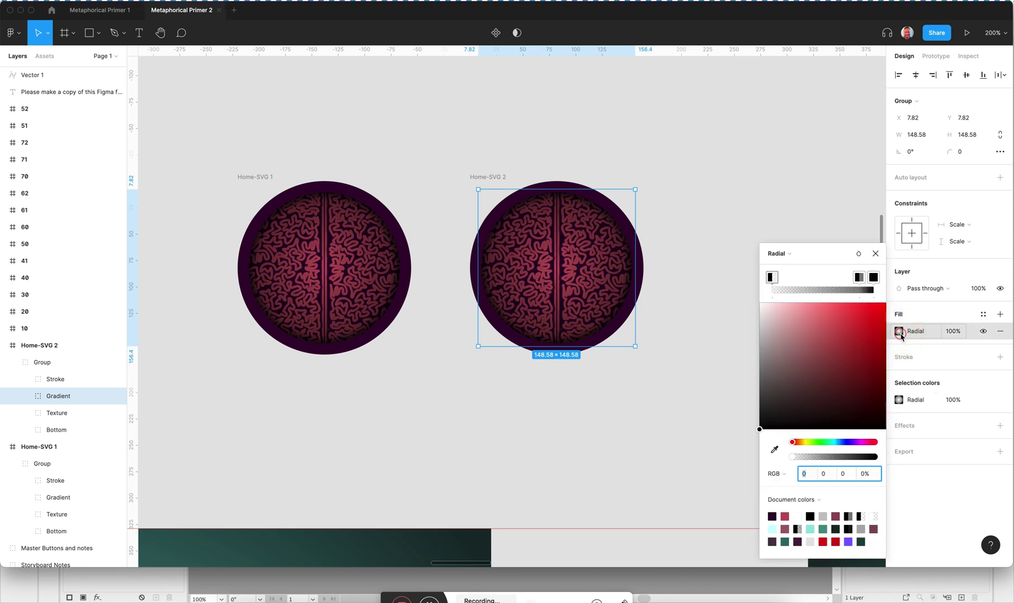
pyautogui.moveTo(860, 278); pyautogui.dragTo(820, 277)
pyautogui.click(649, 388)
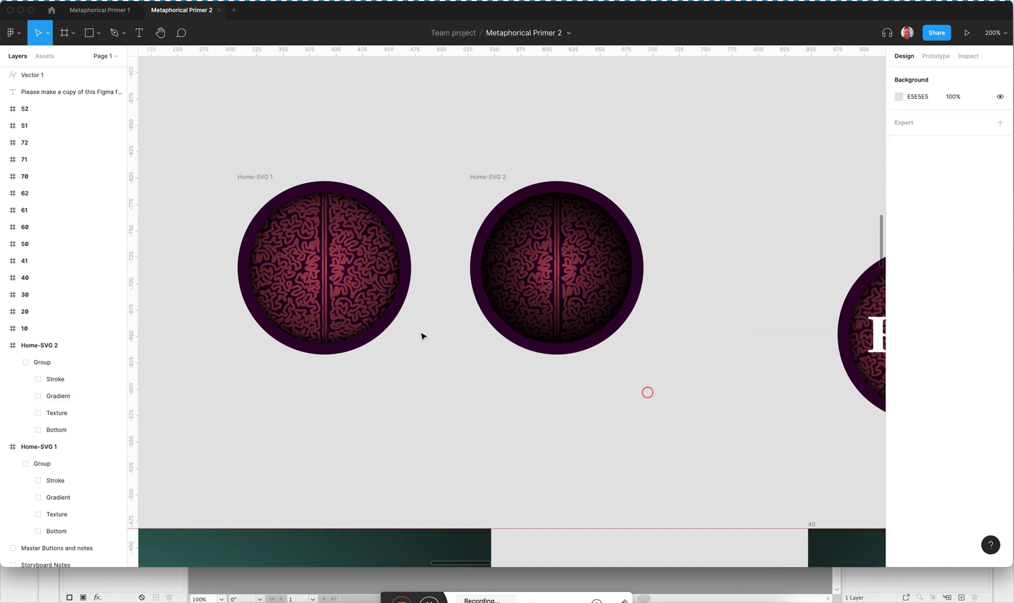
# Compare the two imported brain buttons with the light and dark master Play buttons
pyautogui.hscroll(10, 622, 301)
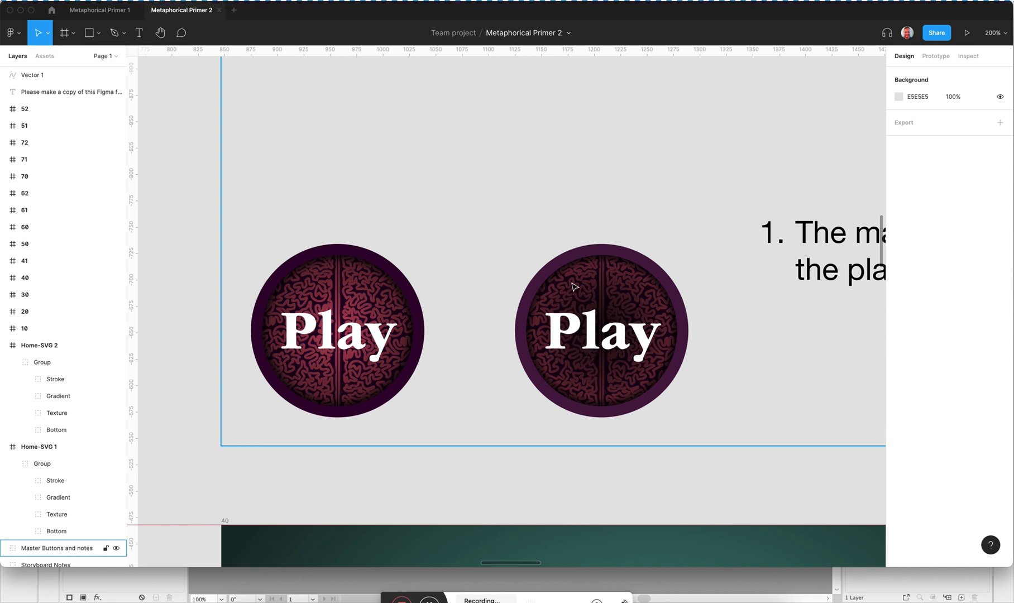
pyautogui.hscroll(-10, 574, 315)
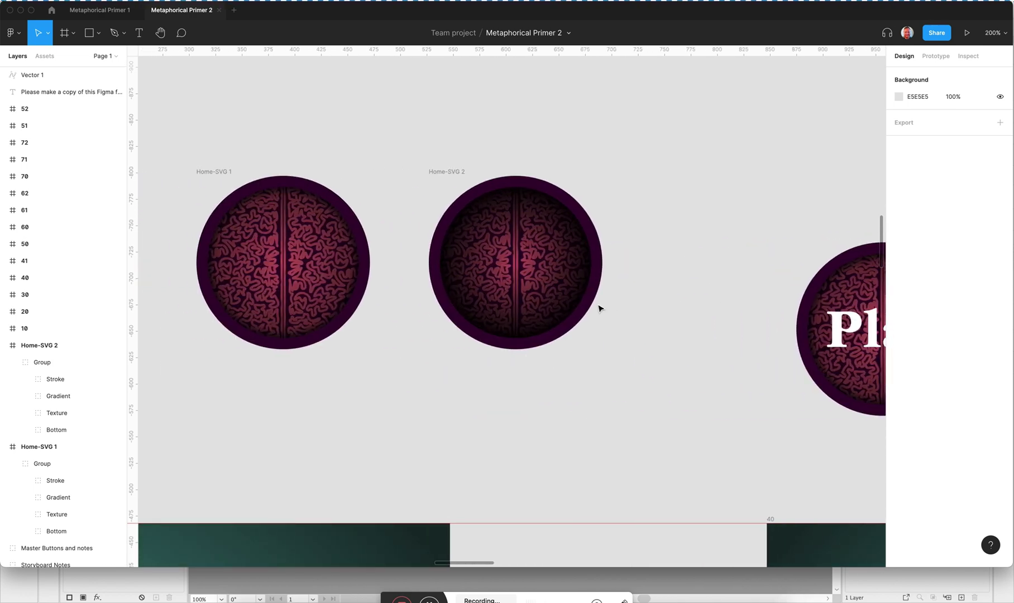
pyautogui.hscroll(-2, 599, 309)
pyautogui.click(667, 279)
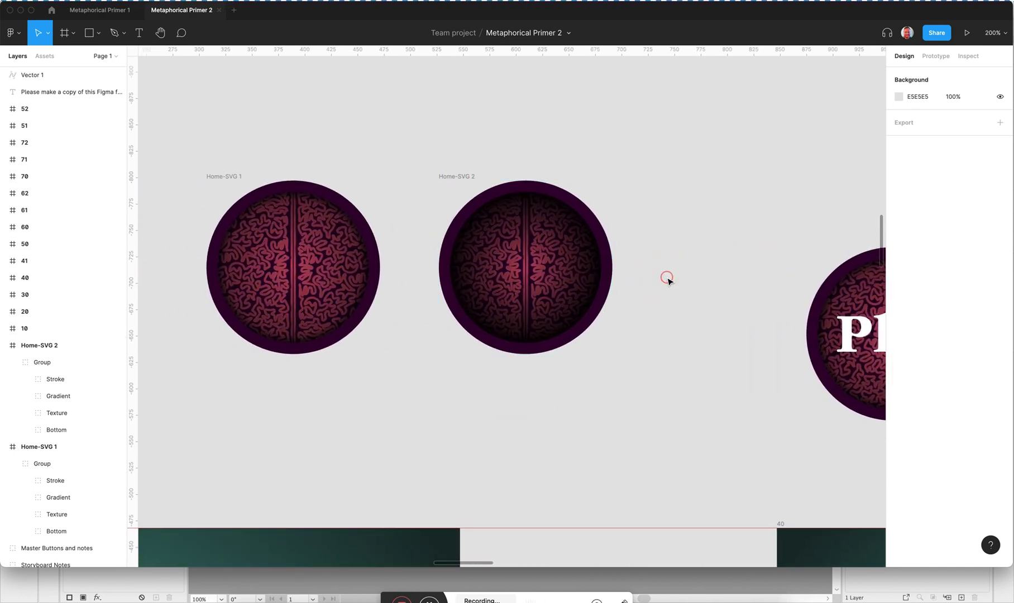
# Present the prototype, start the animation with its Play button, and close the preview to return to the canvas
pyautogui.click(966, 35)
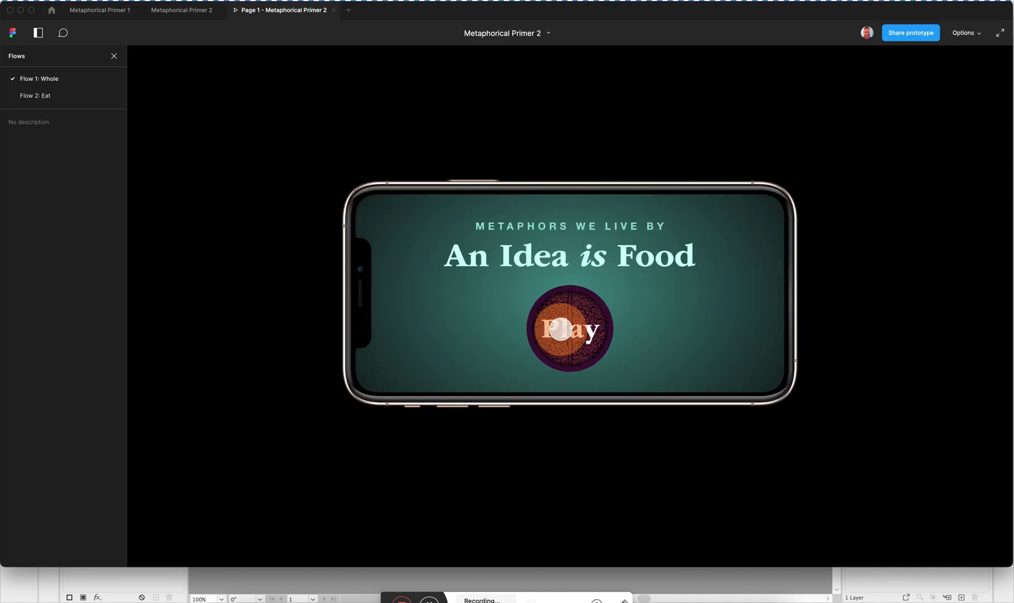
pyautogui.click(564, 329)
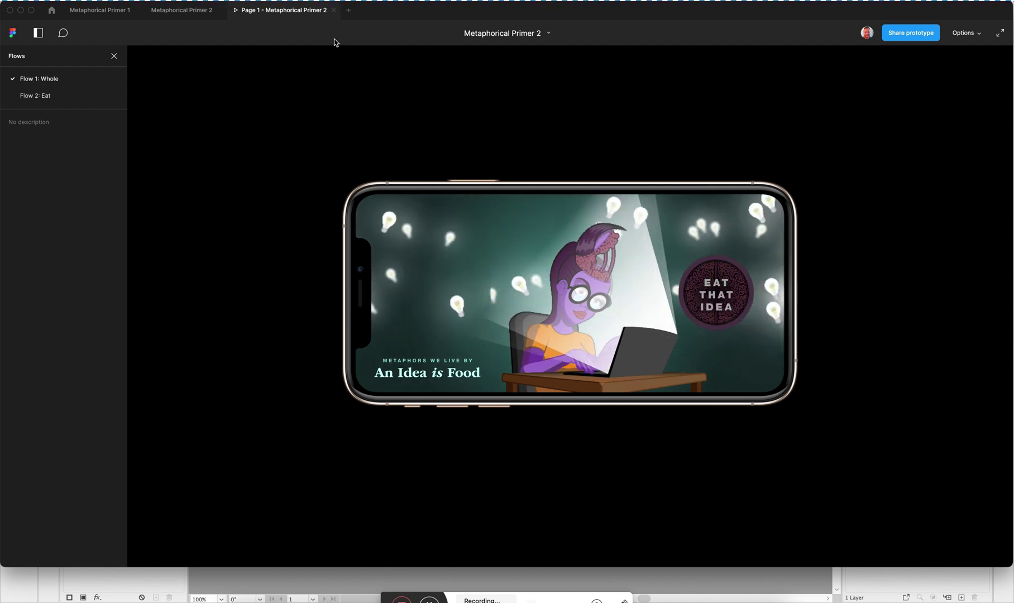
pyautogui.click(333, 10)
pyautogui.click(355, 124)
pyautogui.hscroll(-3, 374, 167)
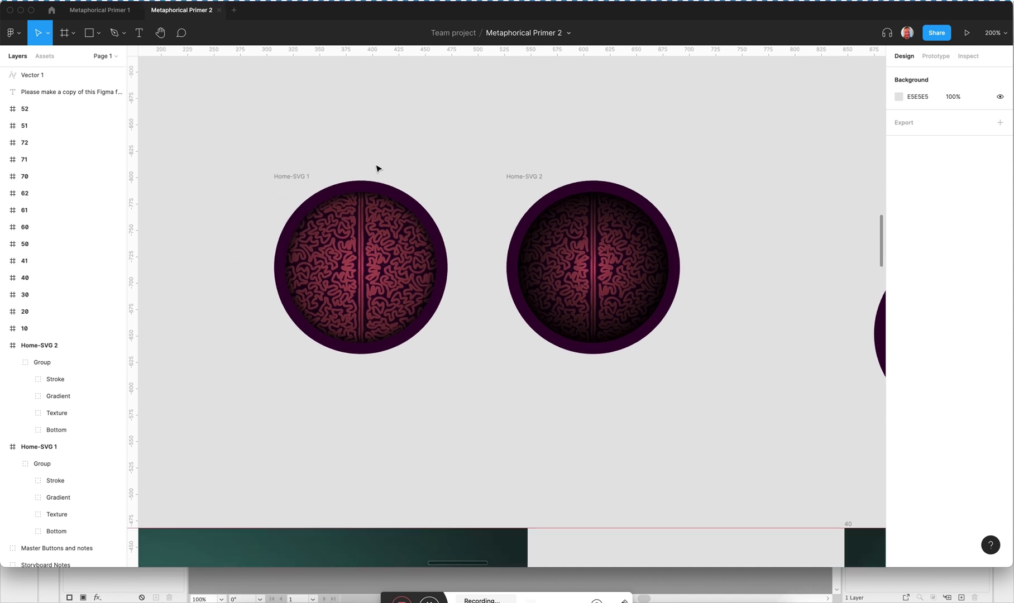
pyautogui.scroll(2, 458, 224)
pyautogui.hscroll(-1, 458, 224)
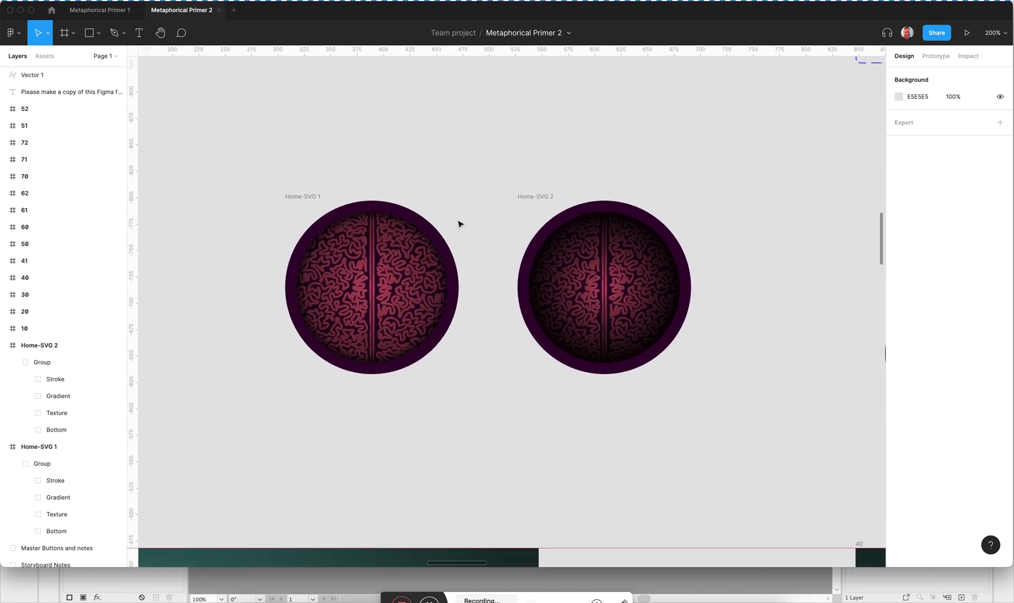
# Switch to YouTube in the browser, open the Figma playlist and look through its tutorial videos
pyautogui.hotkey('ctrl', 'Up')
pyautogui.click(480, 190)
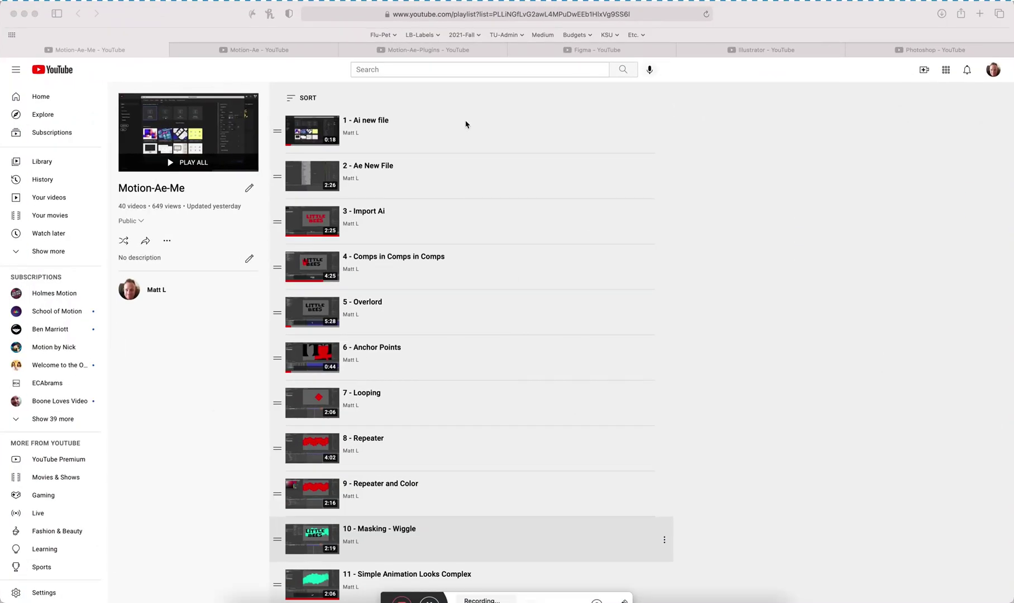
pyautogui.click(615, 50)
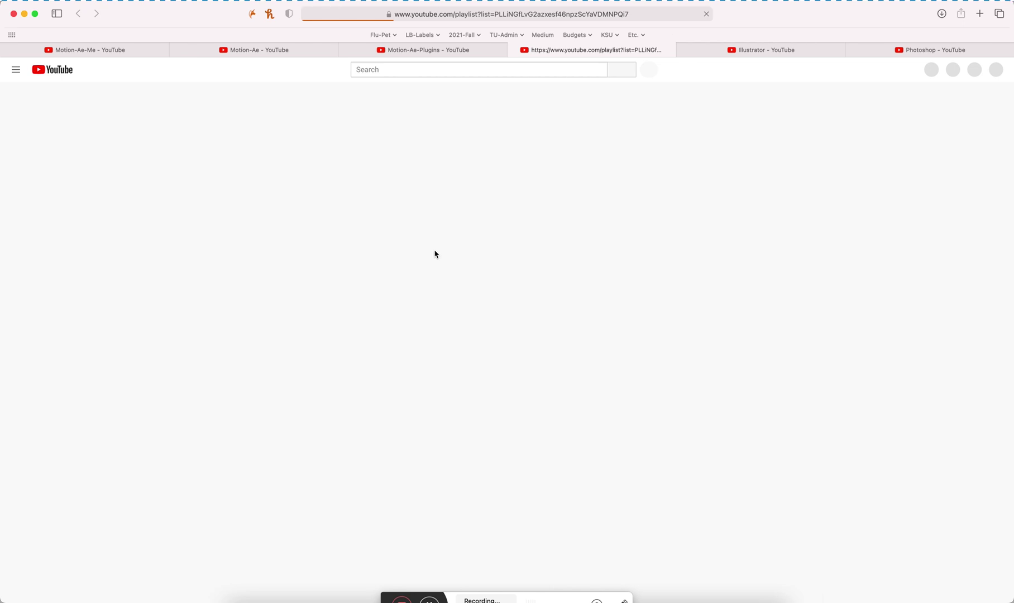
pyautogui.scroll(-5, 329, 218)
pyautogui.scroll(-10, 329, 219)
pyautogui.scroll(15, 391, 251)
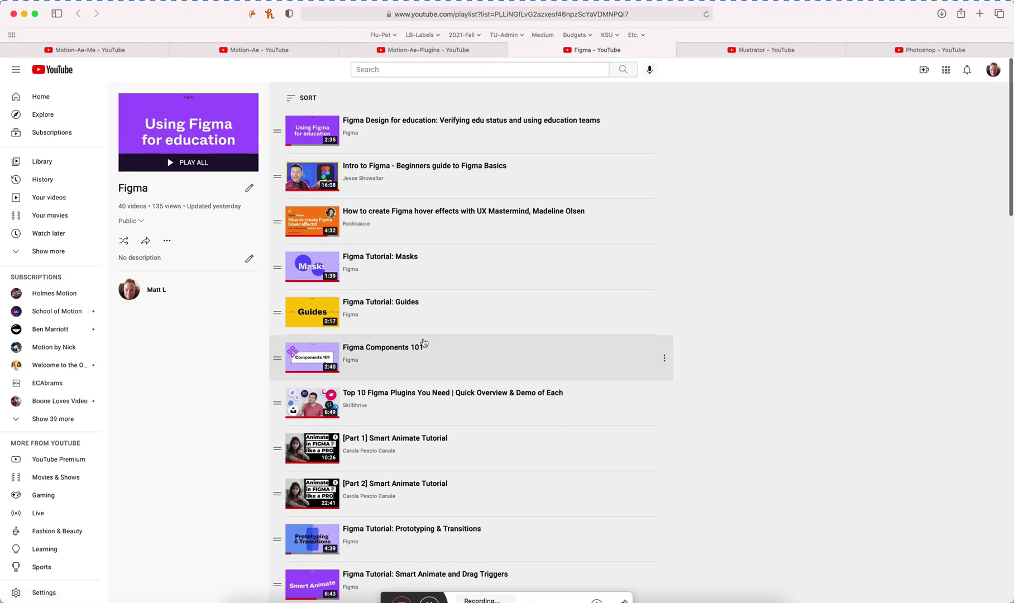
# Switch to Figma and examine the Play and Eat That Idea button variants in the Master Buttons and notes group
pyautogui.hotkey('ctrl', 'Up')
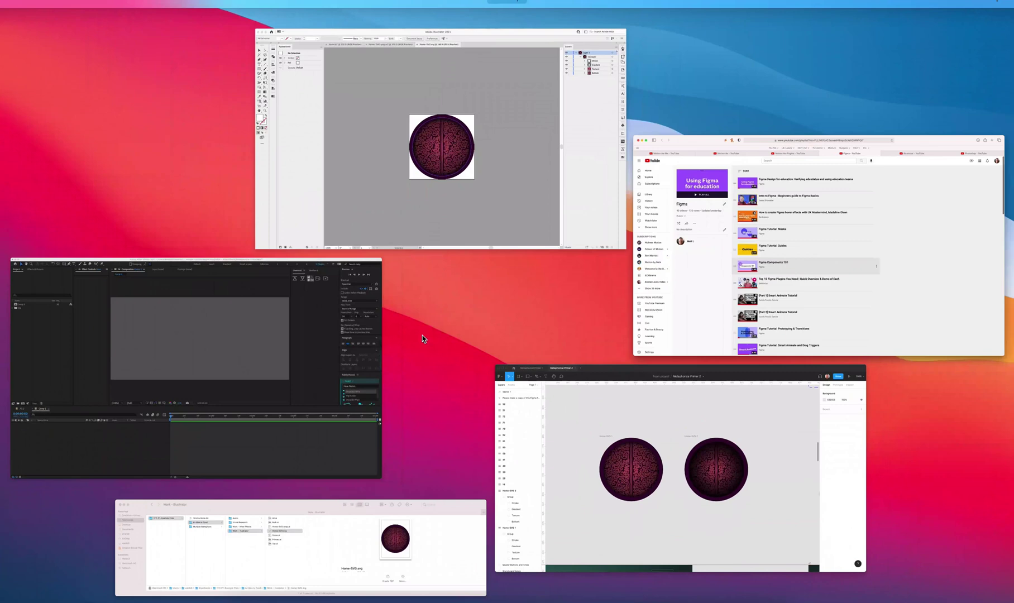
pyautogui.click(573, 497)
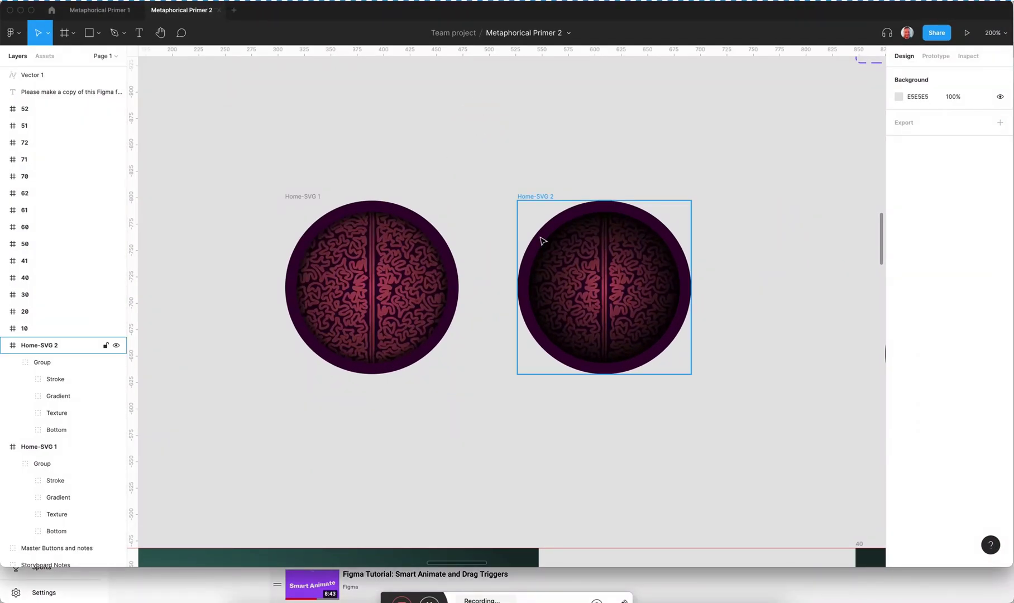
pyautogui.hscroll(10, 541, 235)
pyautogui.hscroll(3, 541, 240)
pyautogui.click(525, 255)
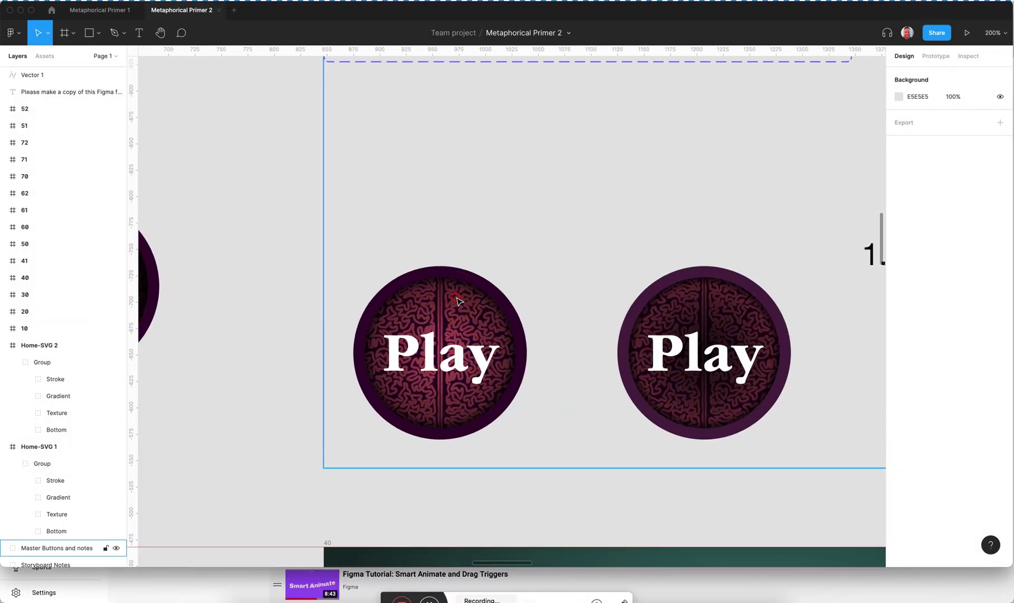
pyautogui.hscroll(8, 503, 279)
pyautogui.scroll(3, 463, 298)
pyautogui.scroll(5, 456, 301)
pyautogui.hscroll(-2, 457, 298)
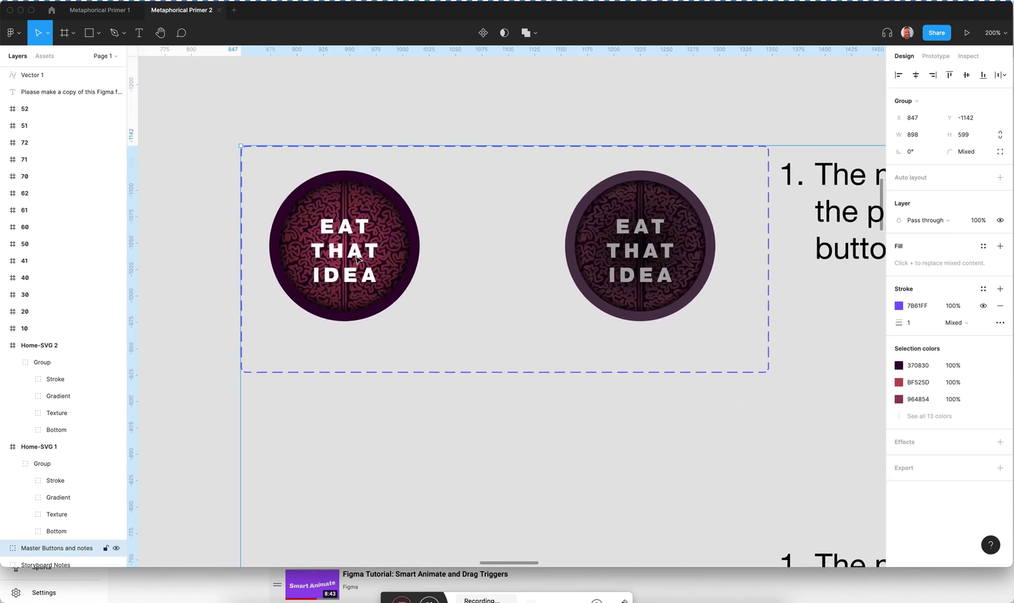
pyautogui.click(203, 190)
pyautogui.click(251, 197)
# Return to the Figma tutorial playlist on YouTube in the browser
pyautogui.hotkey('ctrl', 'Up')
pyautogui.click(742, 287)
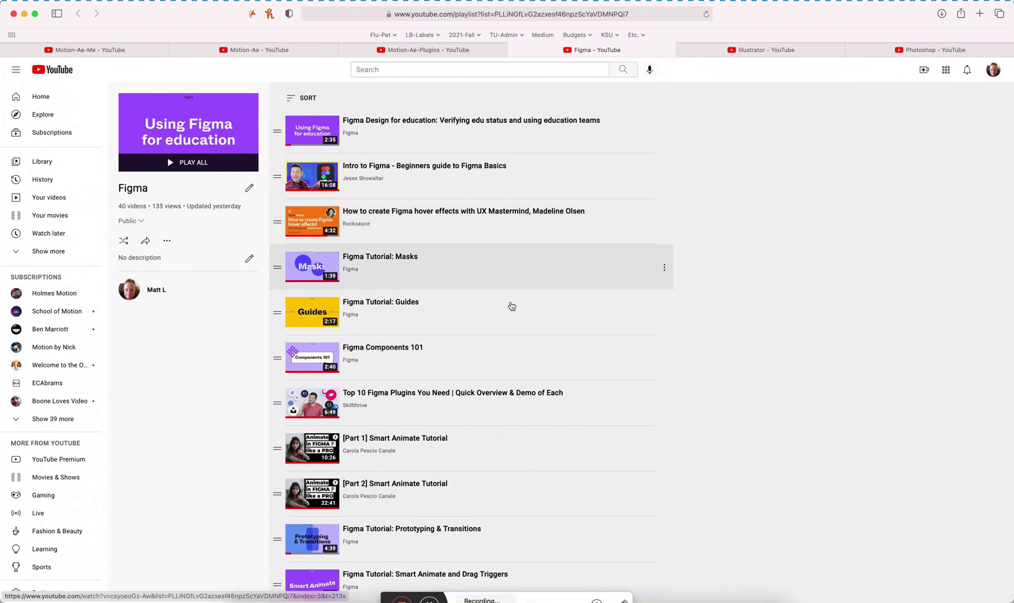
# Switch from the YouTube playlist back to the Metaphorical Primer 2 file in Figma
pyautogui.scroll(-2, 414, 334)
pyautogui.scroll(2, 413, 337)
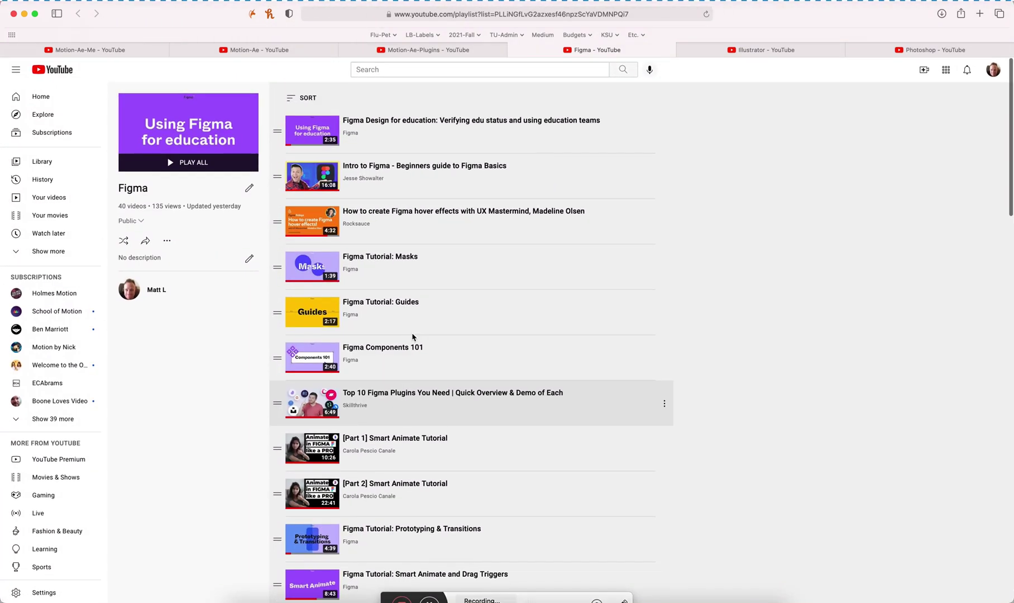
pyautogui.hotkey('ctrl', 'Up')
pyautogui.click(654, 516)
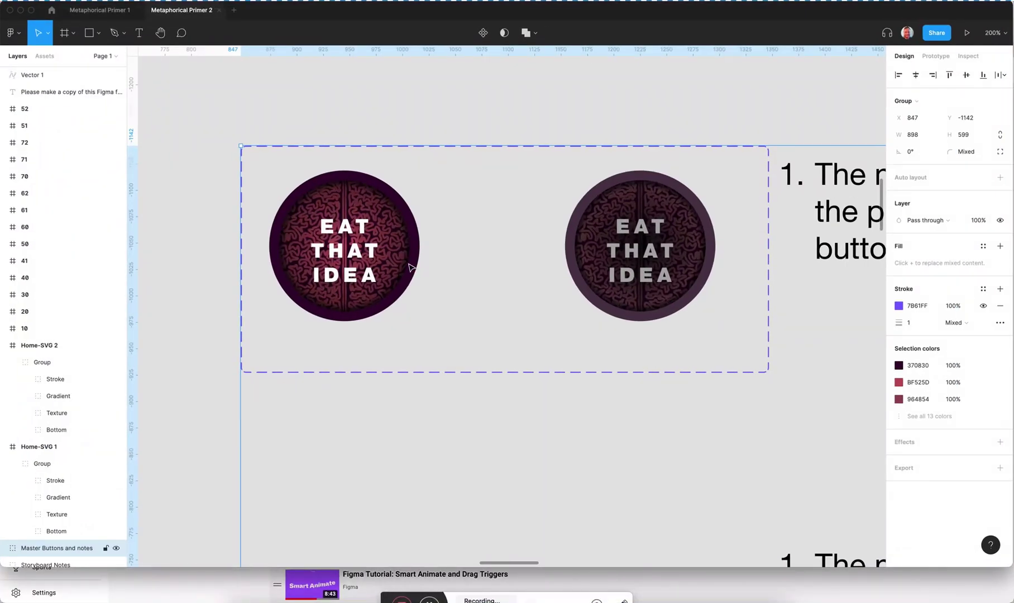
# Examine the Eat Button component set and its Tap and Primary variants in the Master Buttons and notes group
pyautogui.click(310, 236)
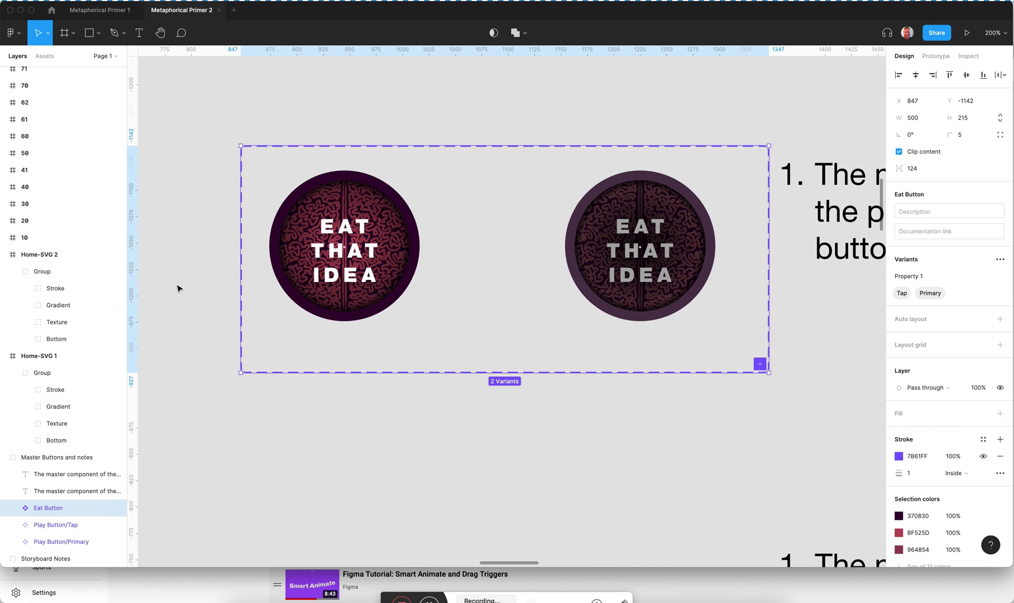
pyautogui.click(72, 524)
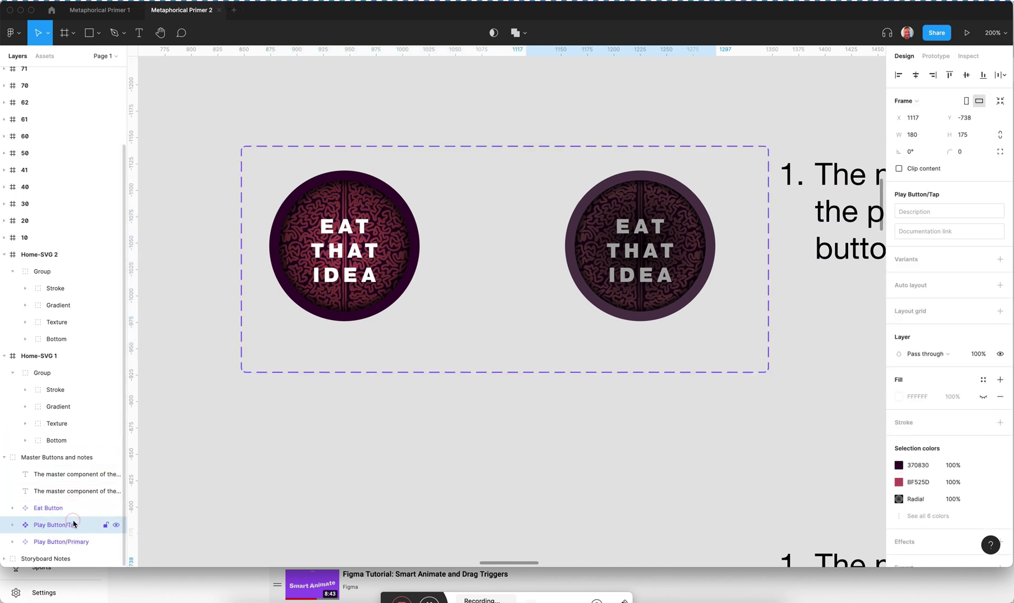
pyautogui.click(72, 508)
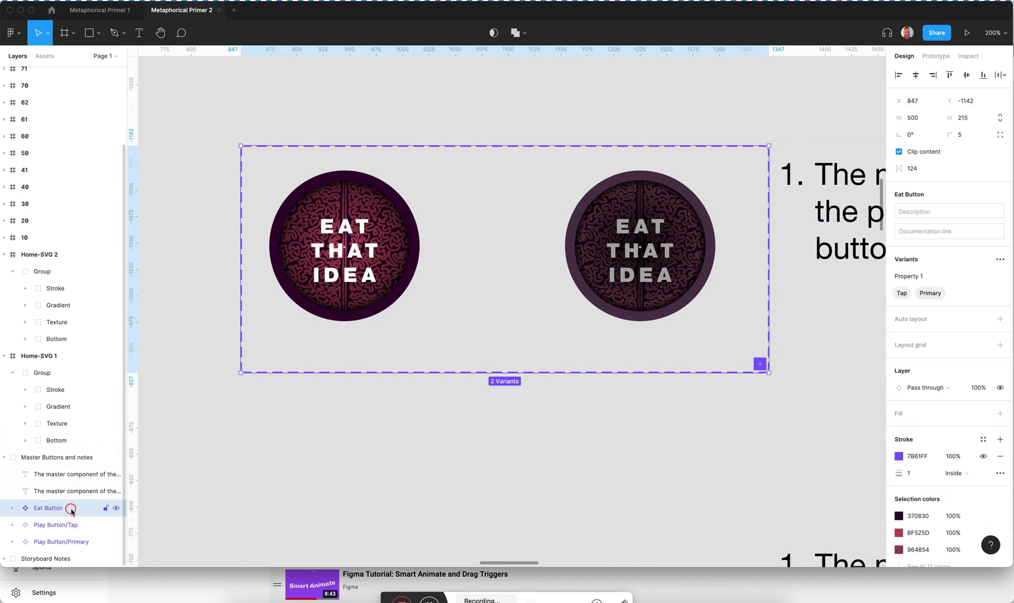
pyautogui.click(11, 509)
pyautogui.click(48, 525)
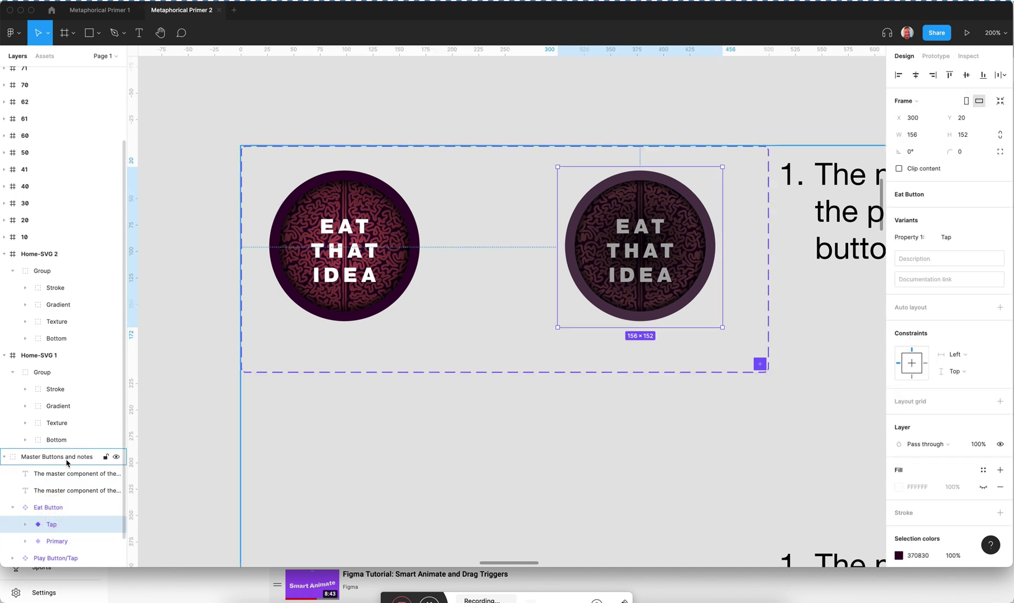
pyautogui.scroll(-1, 67, 461)
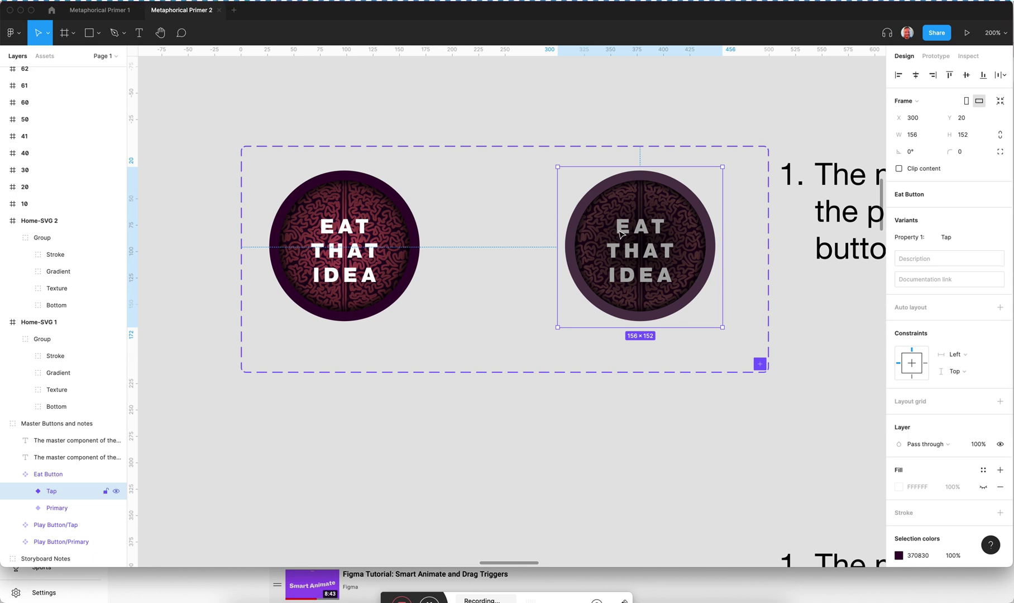
pyautogui.click(62, 512)
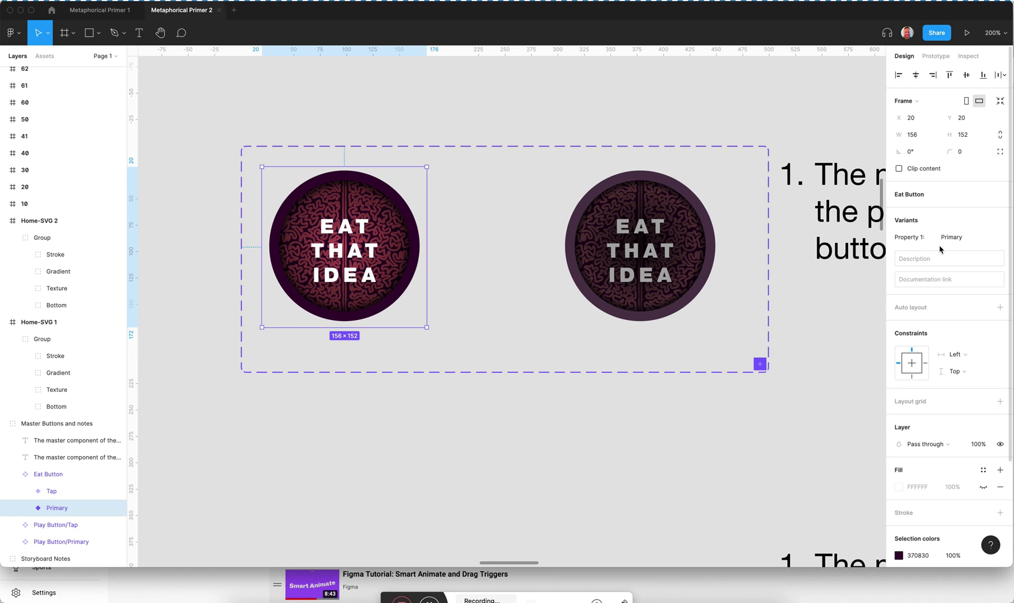
# Compare the imported Home-SVG 1 and Home-SVG 2 artwork with the Eat That Idea and Play master buttons on the canvas
pyautogui.click(477, 445)
pyautogui.hscroll(-1, 479, 443)
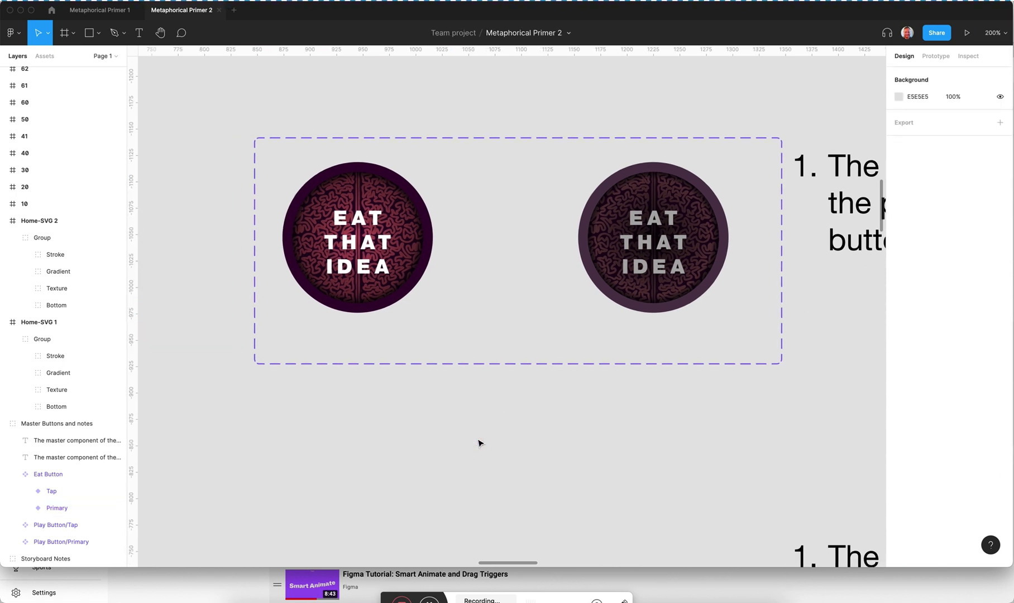
pyautogui.hscroll(-2, 479, 444)
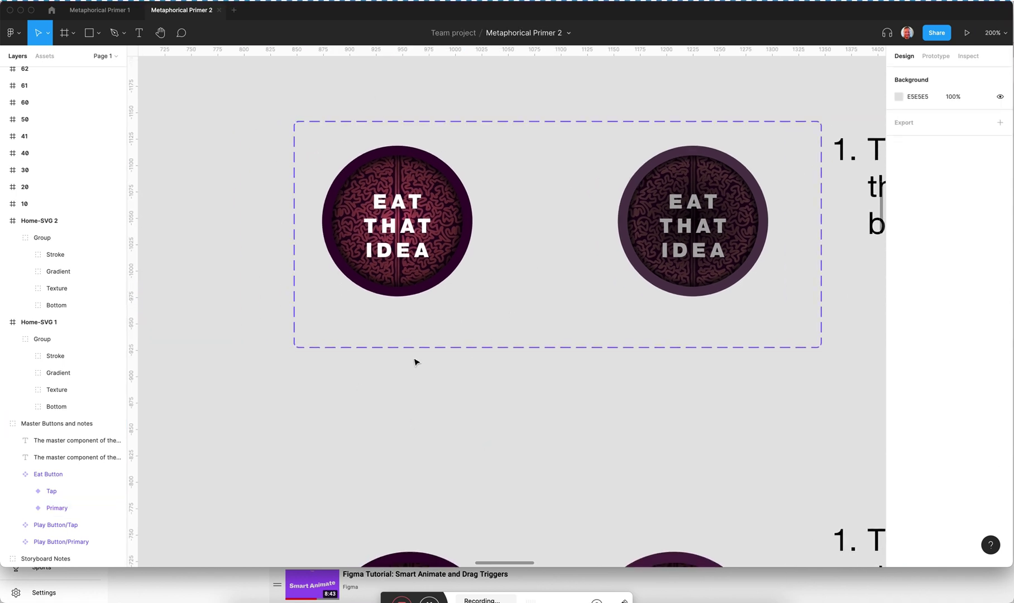
pyautogui.hscroll(-10, 416, 363)
pyautogui.scroll(-3, 416, 363)
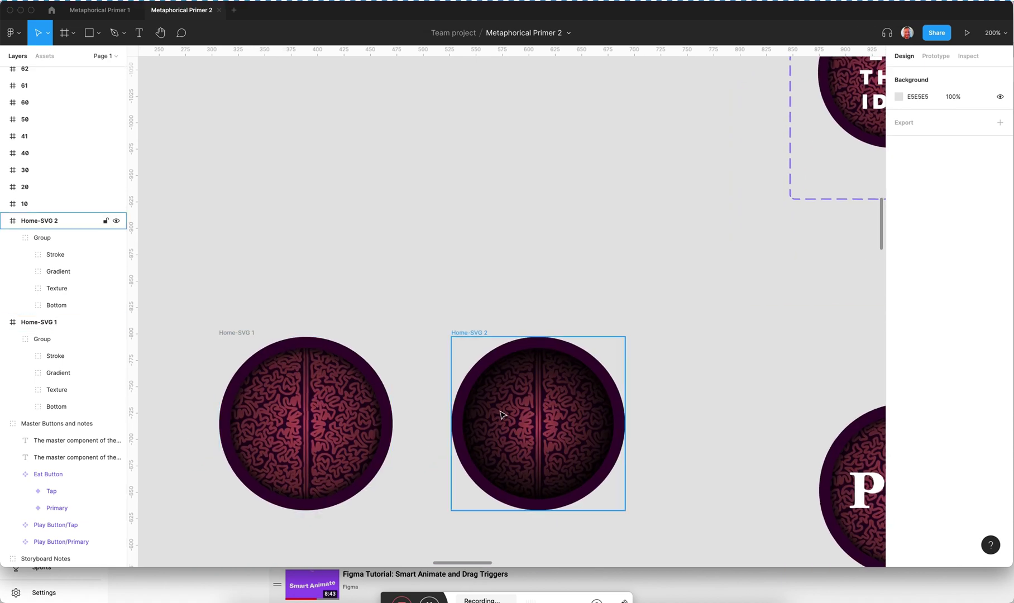
pyautogui.hscroll(10, 501, 414)
pyautogui.scroll(2, 501, 414)
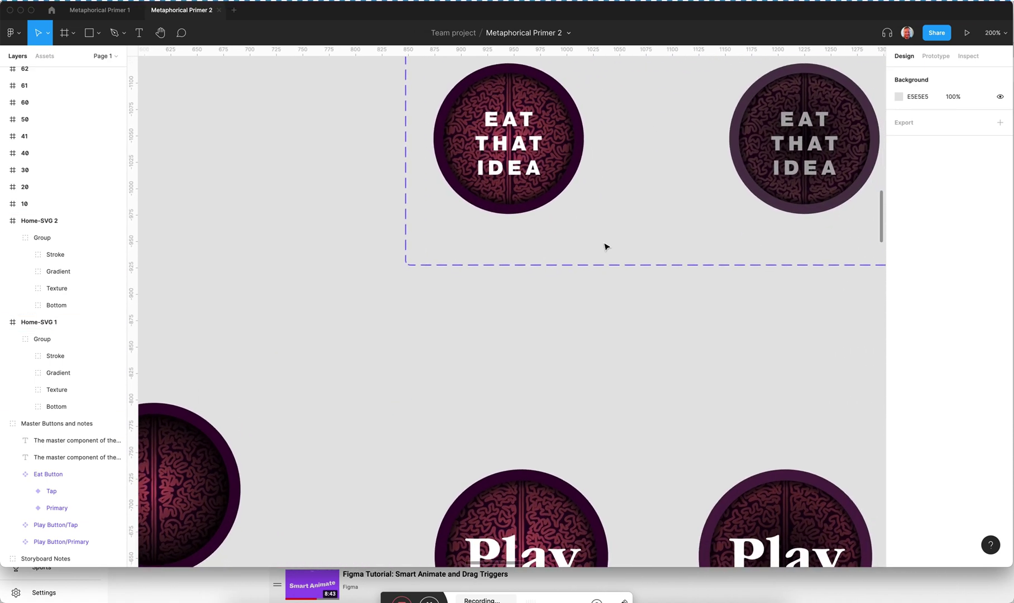
pyautogui.scroll(4, 605, 246)
pyautogui.hscroll(-5, 605, 246)
pyautogui.hscroll(5, 435, 206)
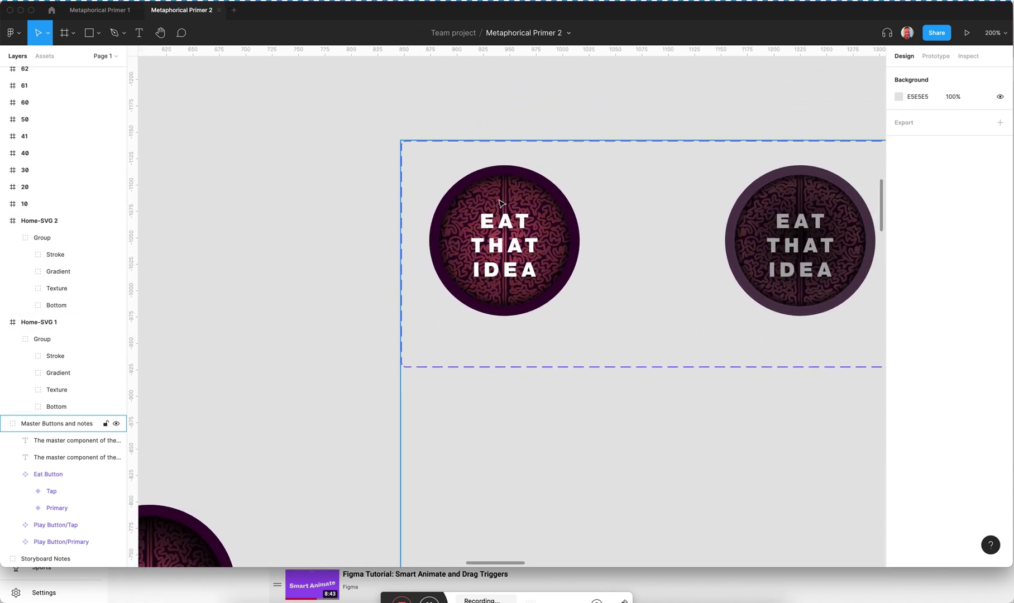
# Show the local components including the Play Button group, and place an Eat Button instance on the empty canvas beside its master set
pyautogui.click(43, 56)
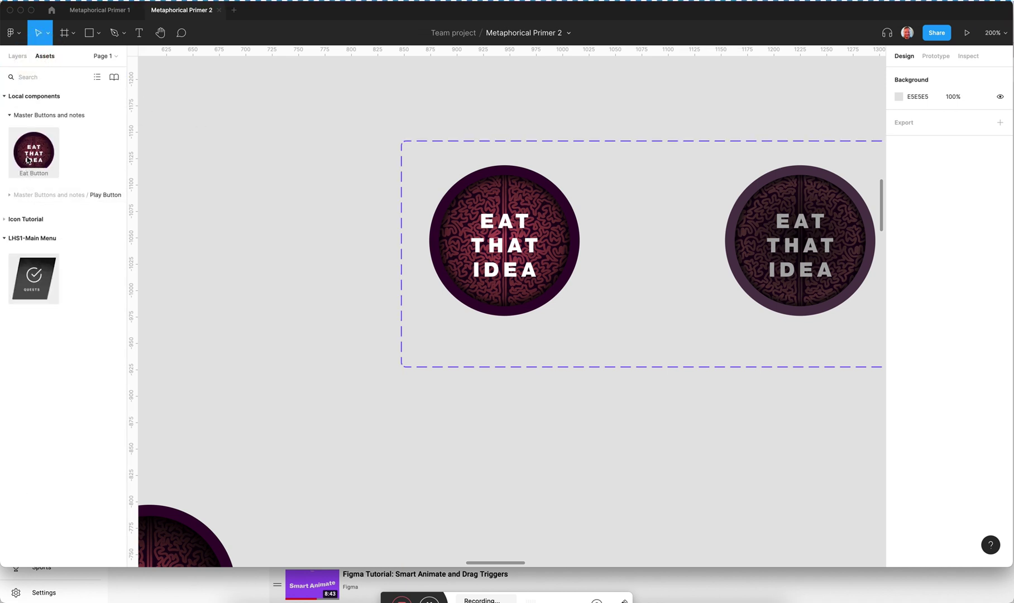
pyautogui.click(9, 195)
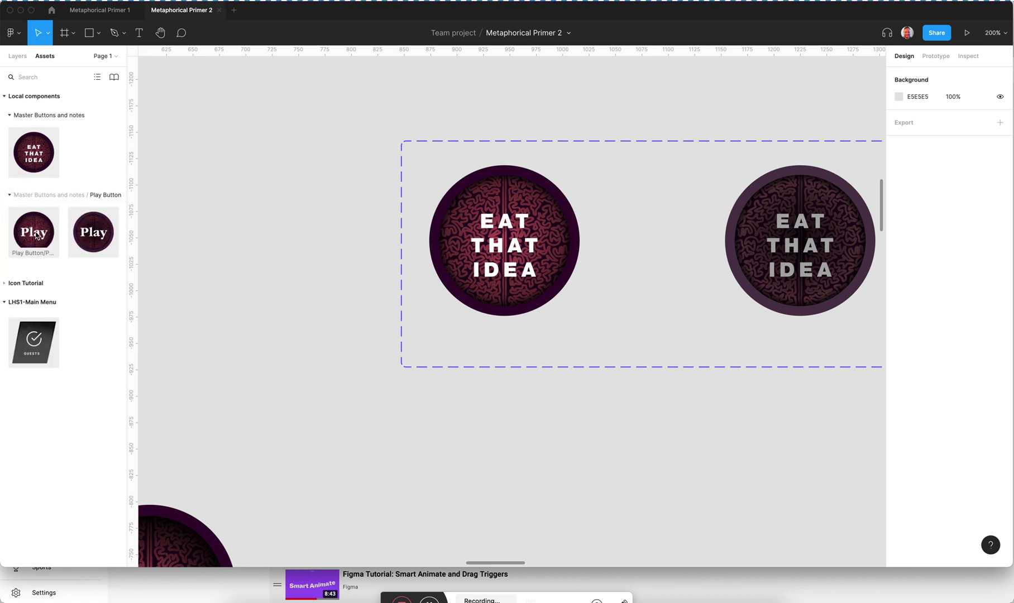
pyautogui.moveTo(34, 153); pyautogui.dragTo(244, 269)
pyautogui.hscroll(-4, 313, 306)
pyautogui.hscroll(-3, 295, 268)
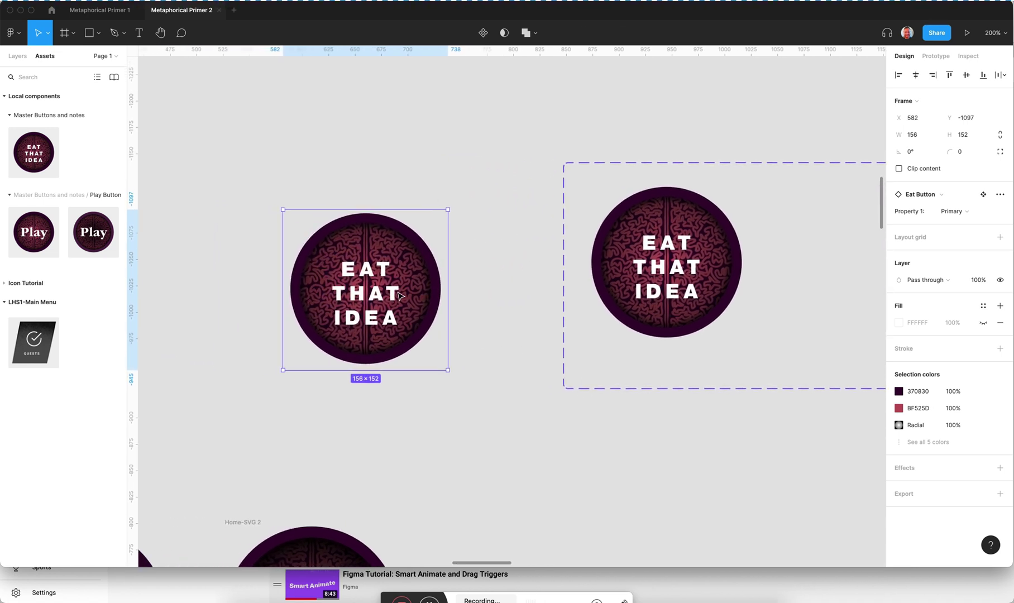
# Set Property 1 of the placed Eat Button instance to Tap and deselect it
pyautogui.click(961, 212)
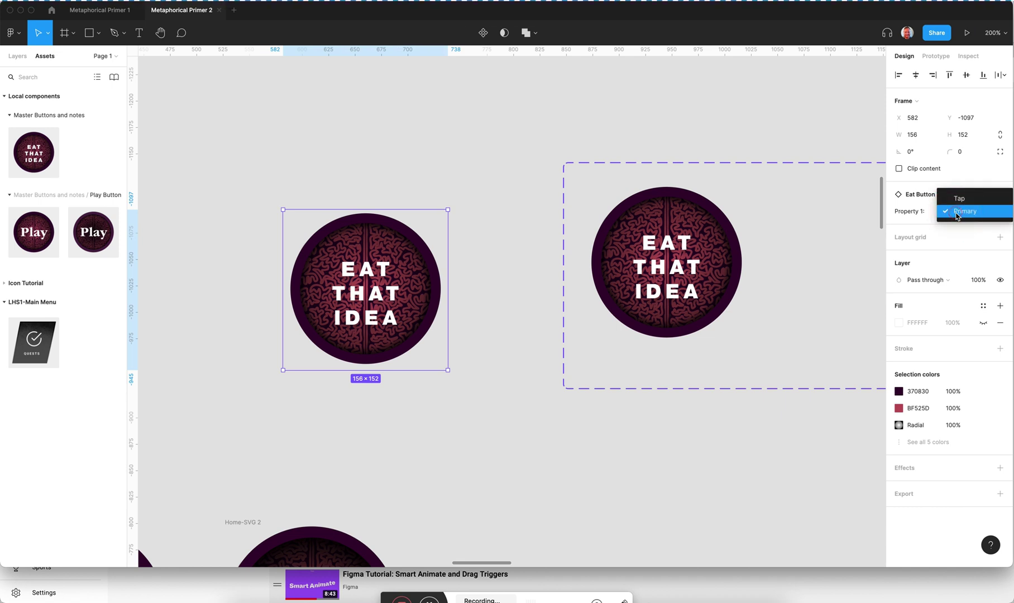
pyautogui.click(958, 199)
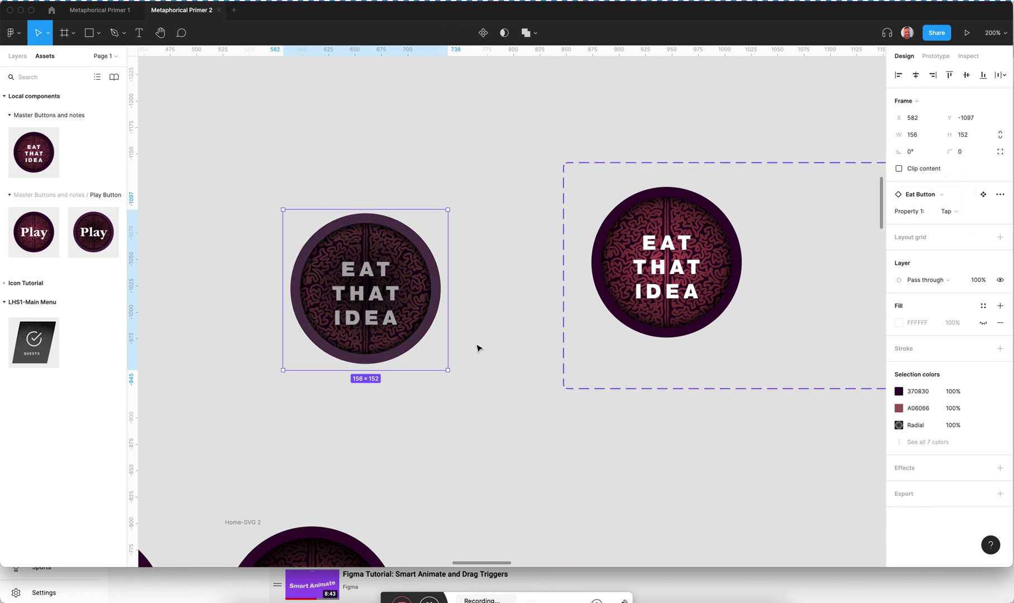
pyautogui.click(474, 336)
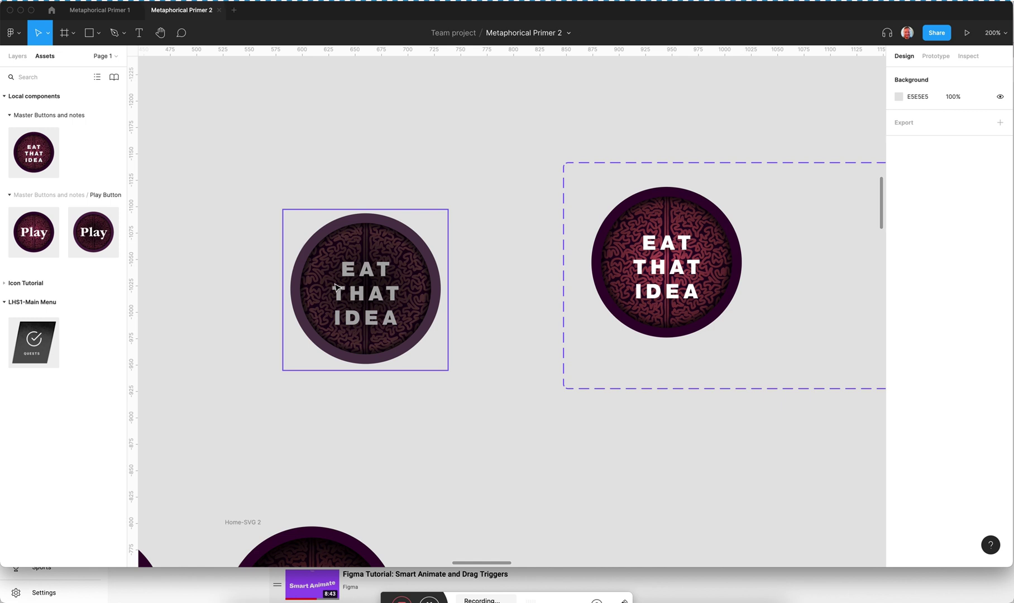
pyautogui.hscroll(-3, 389, 331)
pyautogui.scroll(-2, 390, 331)
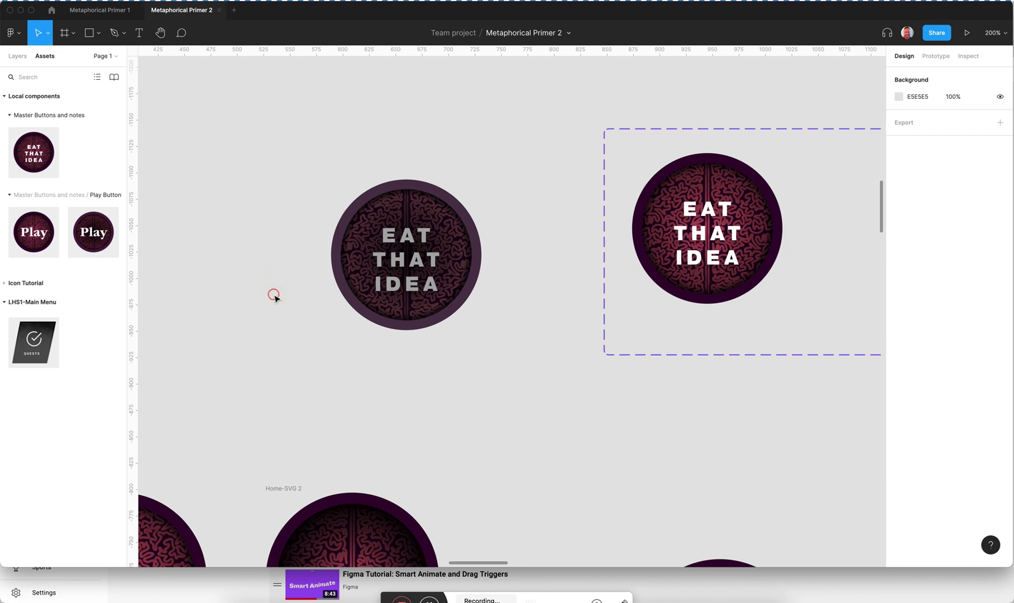
# Switch to Illustrator and view the brain button artwork in the Home.ai document
pyautogui.hotkey('ctrl', 'Up')
pyautogui.click(346, 181)
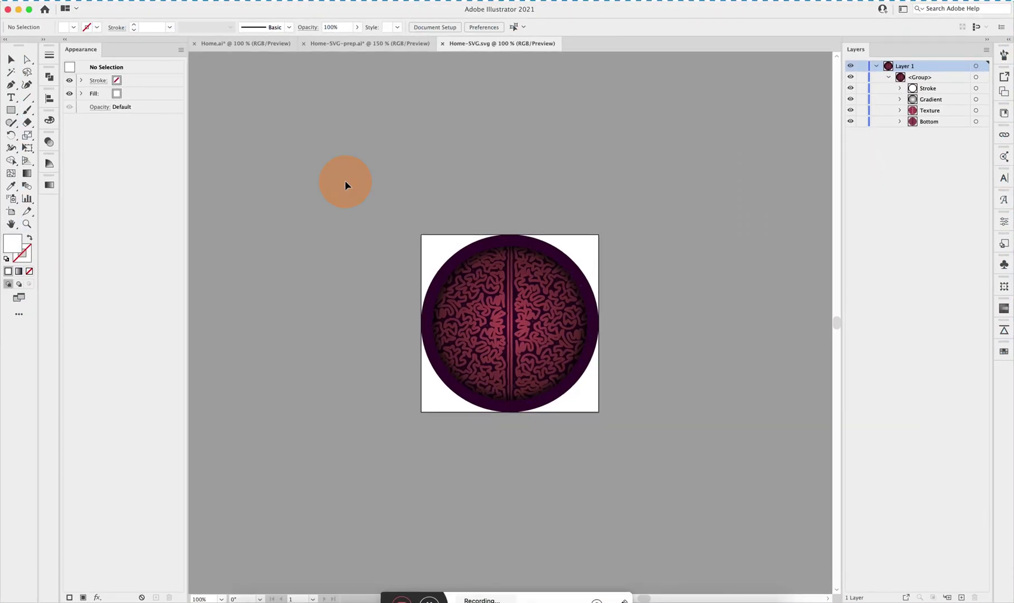
pyautogui.click(253, 44)
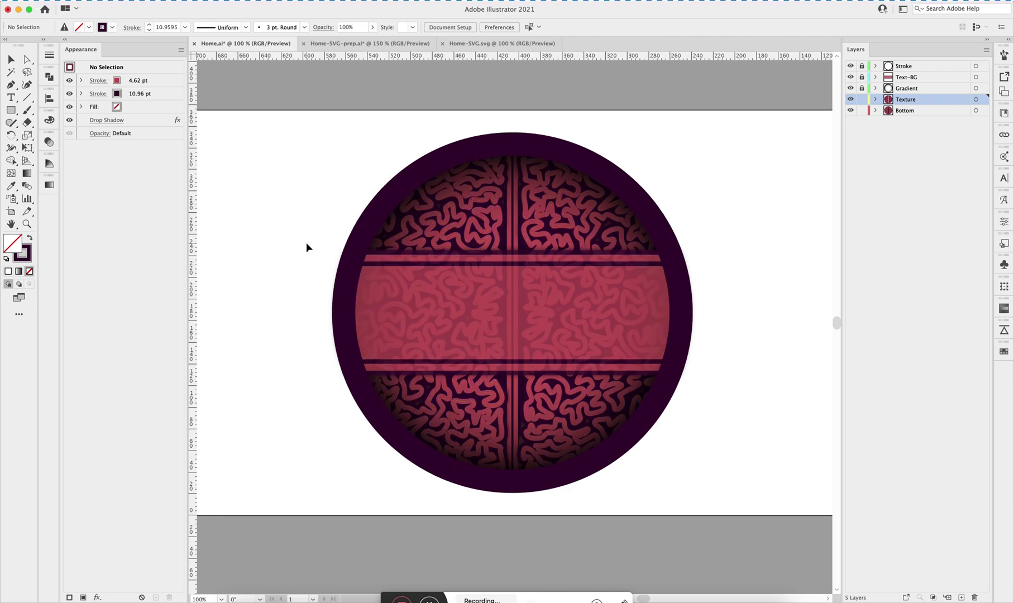
pyautogui.hscroll(-5, 306, 242)
pyautogui.hscroll(-4, 299, 226)
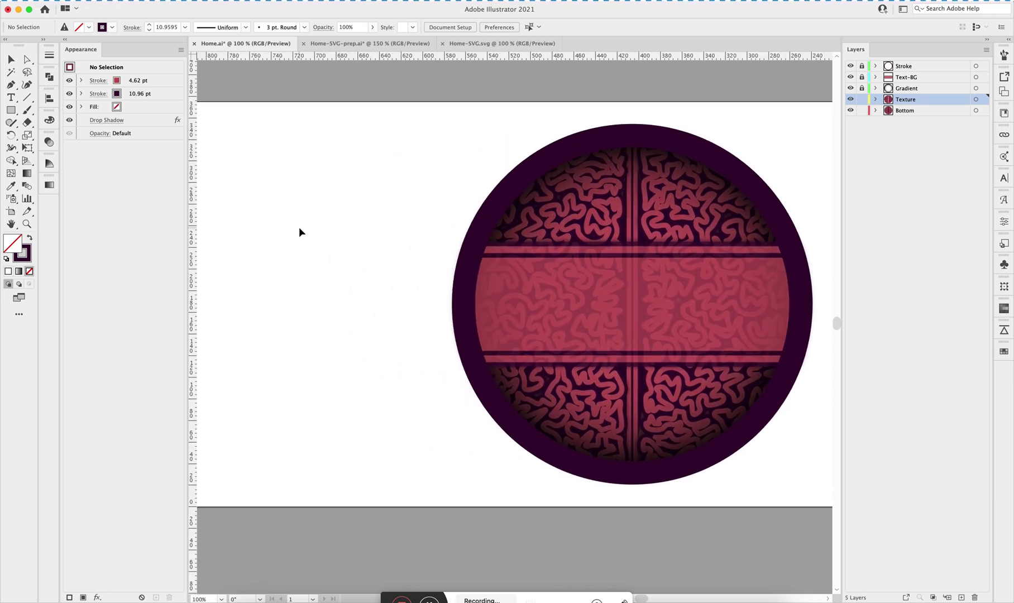
pyautogui.hscroll(6, 519, 232)
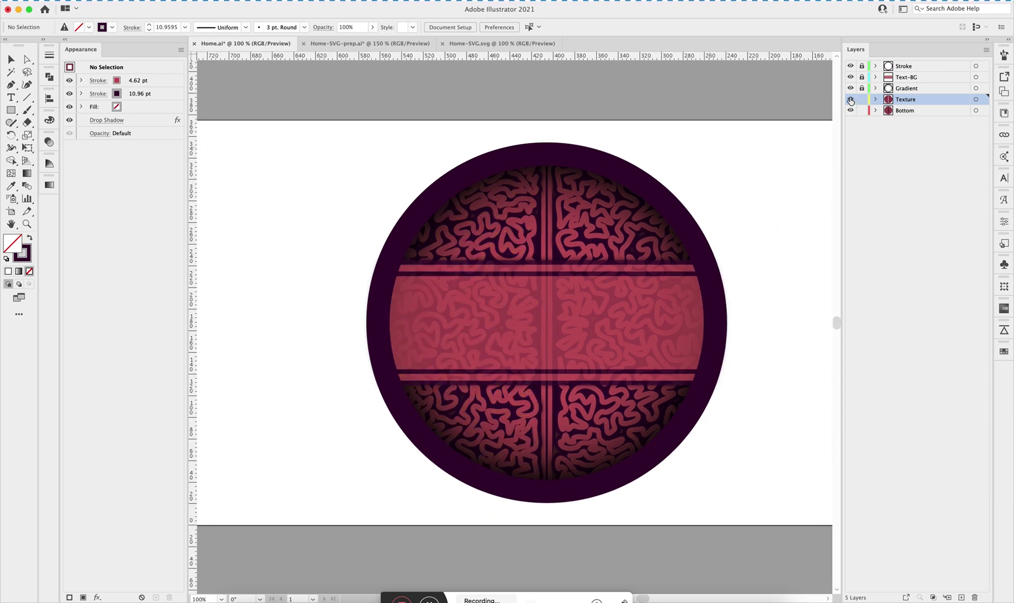
# Hide the Stroke, Text-BG and Gradient layers and draw a rectangle about 110 × 97 px over the brain's left-hand texture
pyautogui.moveTo(850, 88); pyautogui.dragTo(849, 67)
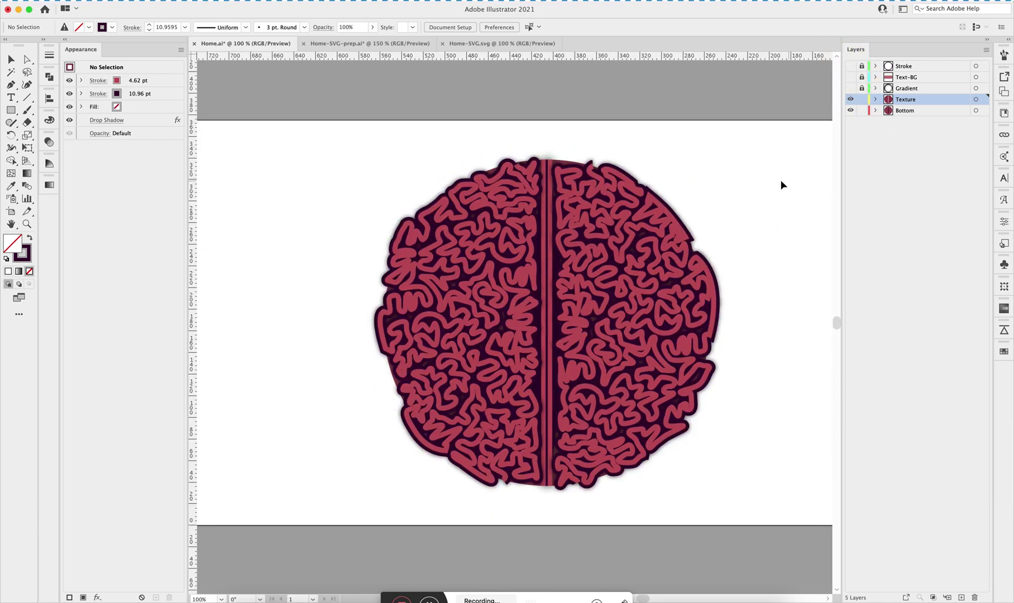
pyautogui.click(469, 296)
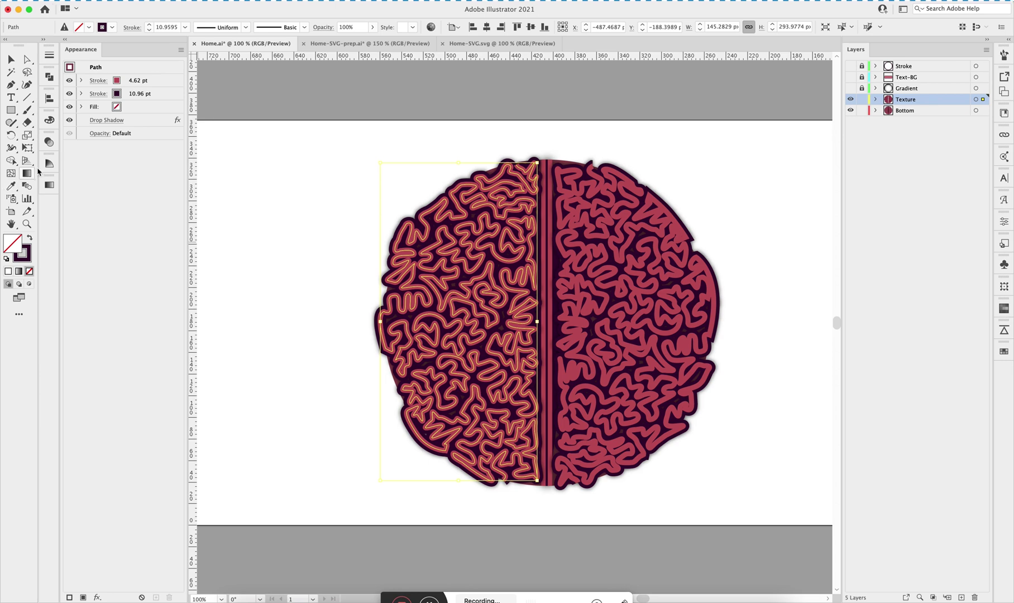
pyautogui.click(11, 110)
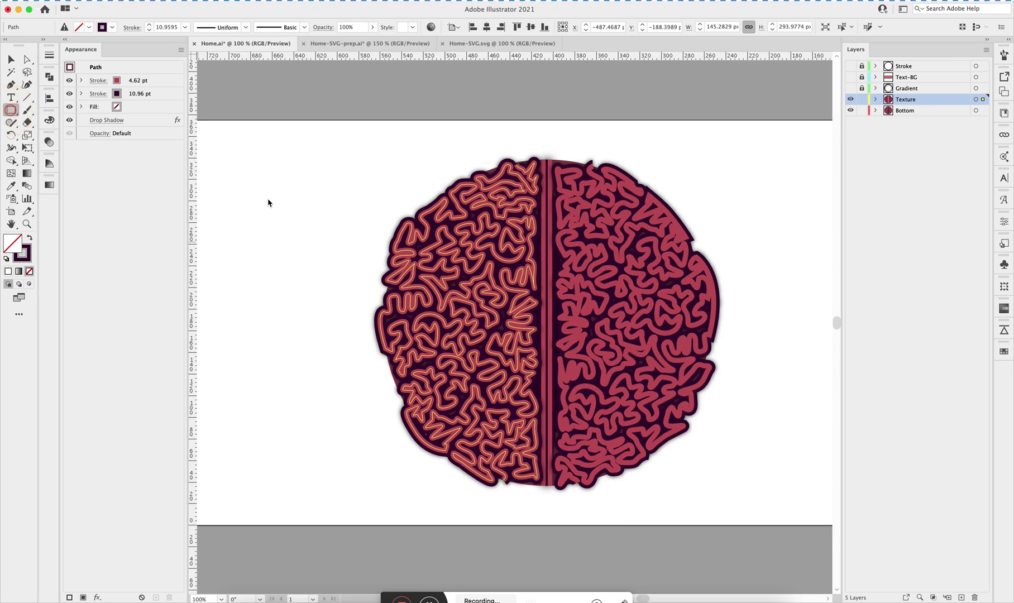
pyautogui.moveTo(375, 272); pyautogui.dragTo(493, 376)
pyautogui.press('v')
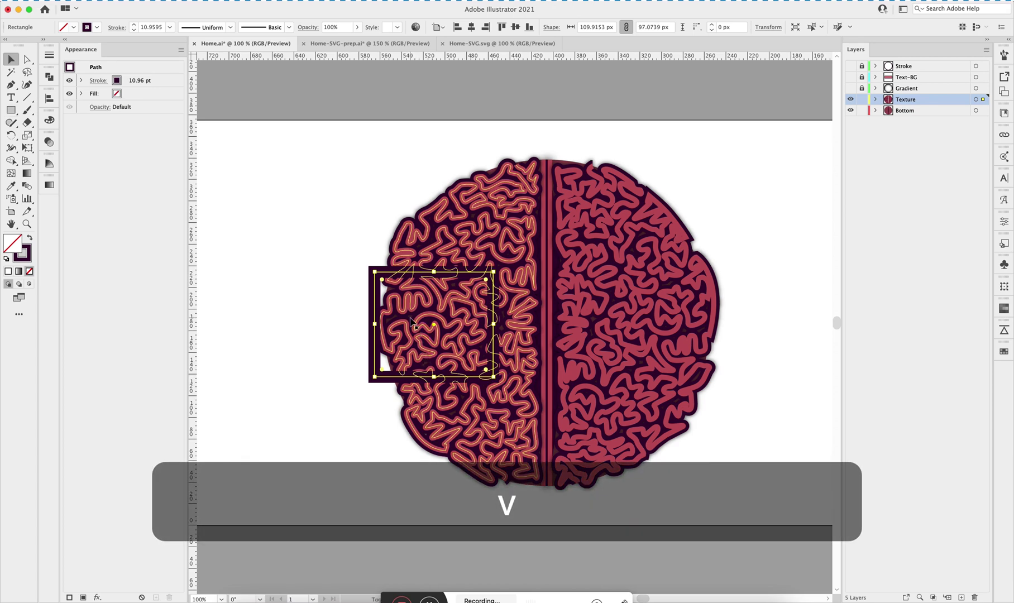
# Make a clipping mask from the rectangle and the left-hand brain texture path
pyautogui.keyDown('shift'); pyautogui.click(410, 321); pyautogui.keyUp('shift')
pyautogui.rightClick(411, 307)
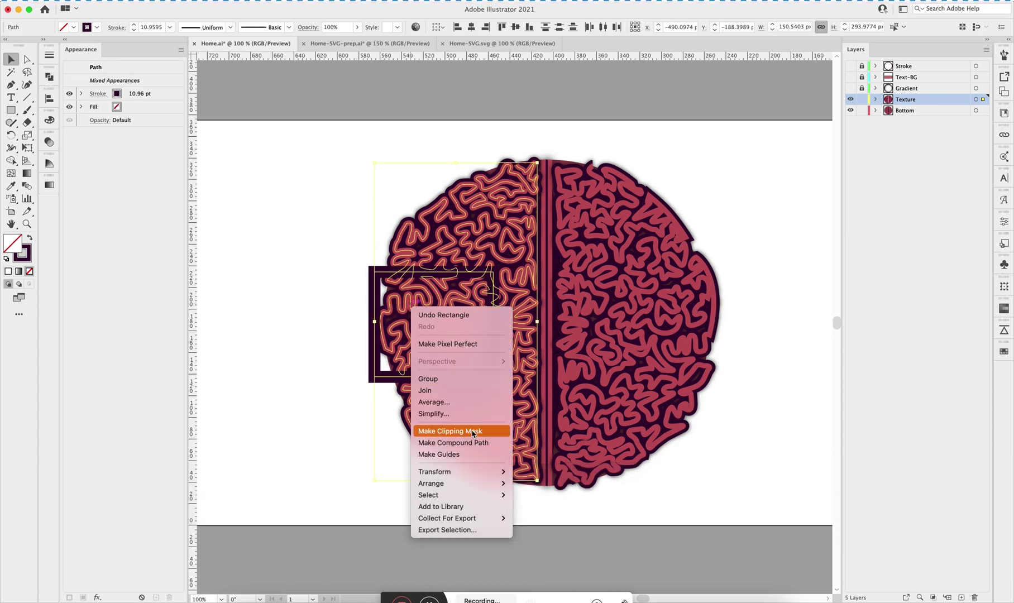
pyautogui.click(472, 434)
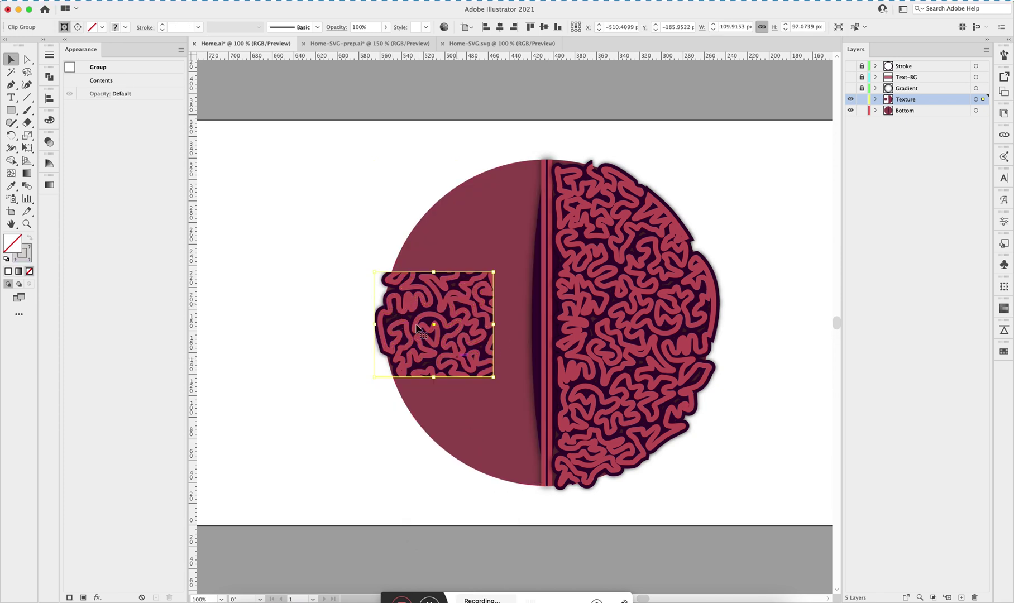
pyautogui.click(316, 295)
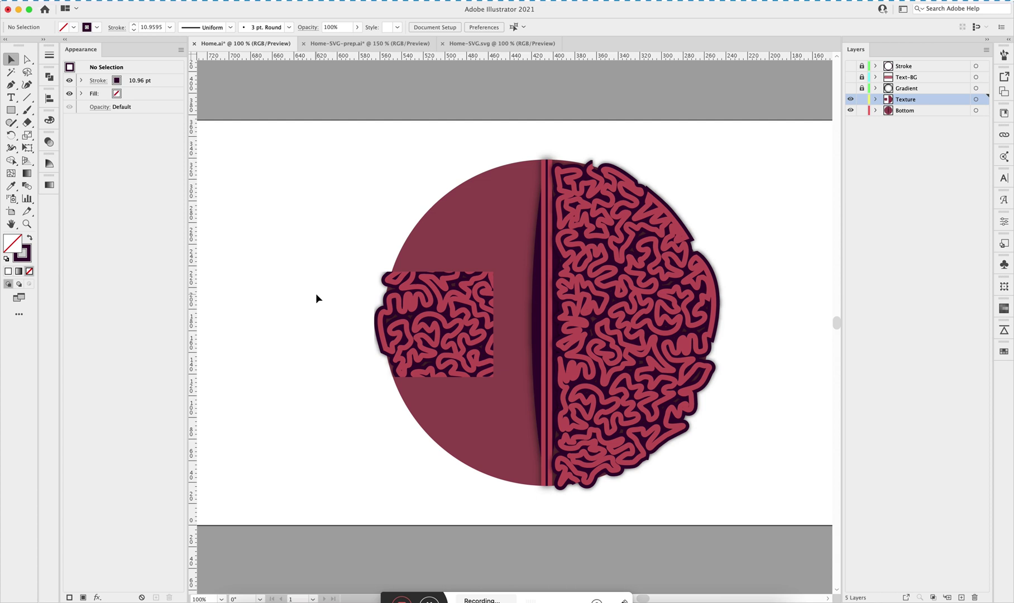
# Undo the clipping mask and delete the rectangle drawn over the texture
pyautogui.press('super+z')
pyautogui.click(319, 296)
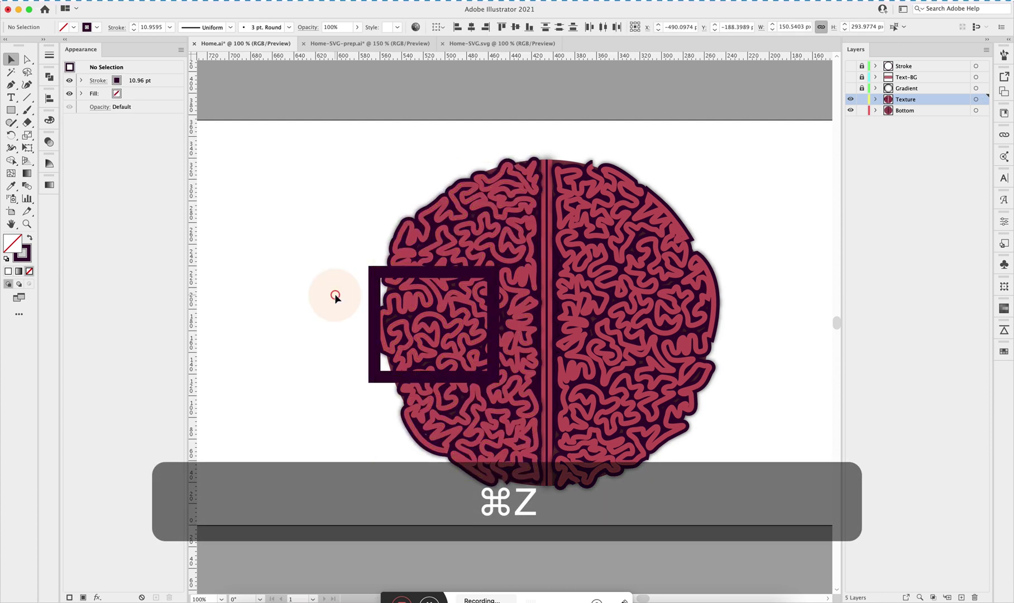
pyautogui.click(373, 301)
pyautogui.press('BackSpace')
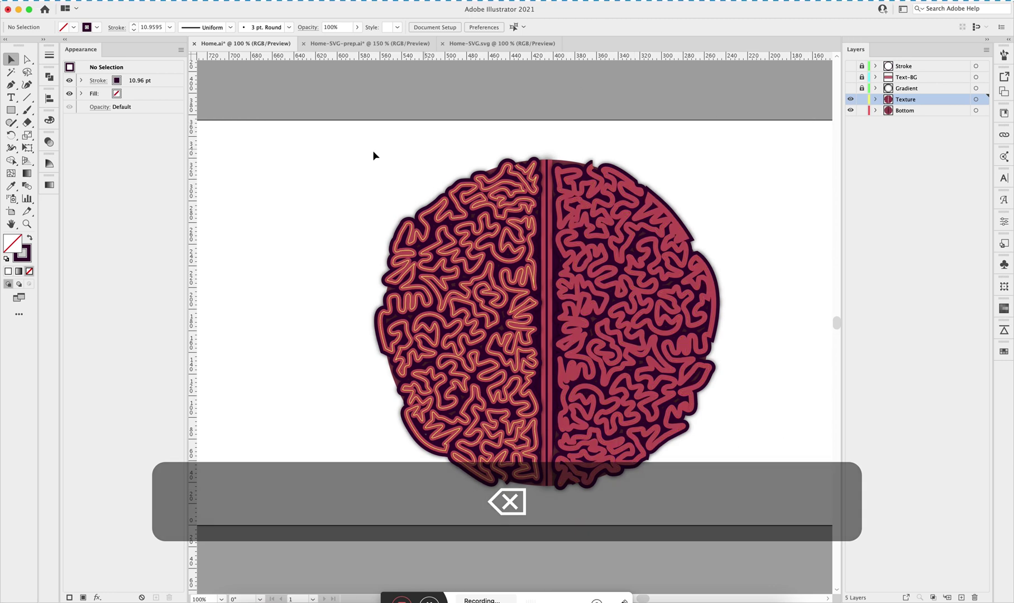
# Make the Gradient, Text-BG and Stroke layers visible again over the brain texture
pyautogui.moveTo(849, 88); pyautogui.dragTo(850, 65)
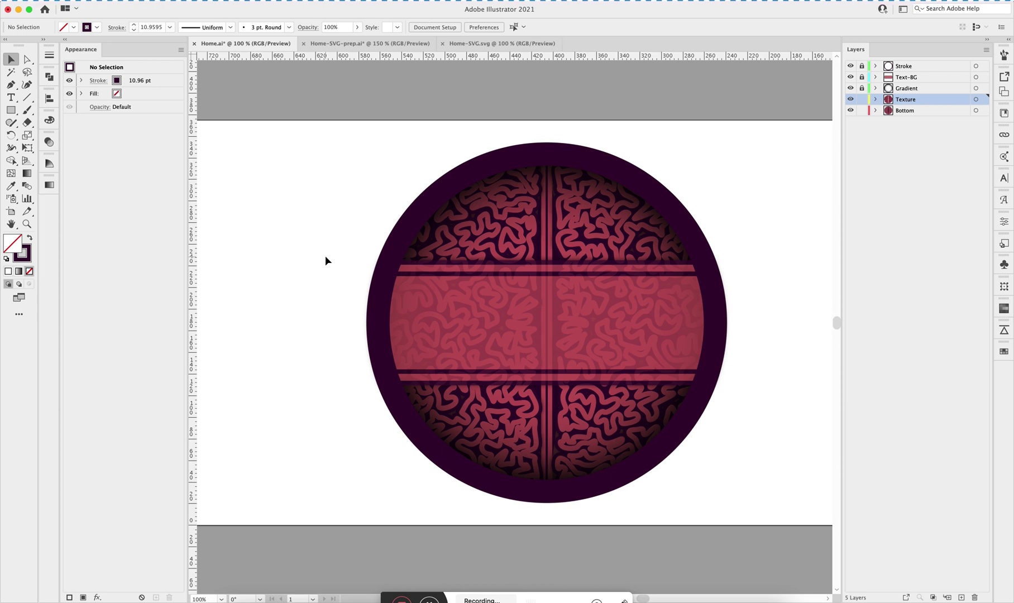
pyautogui.scroll(-2, 341, 231)
pyautogui.hscroll(2, 342, 230)
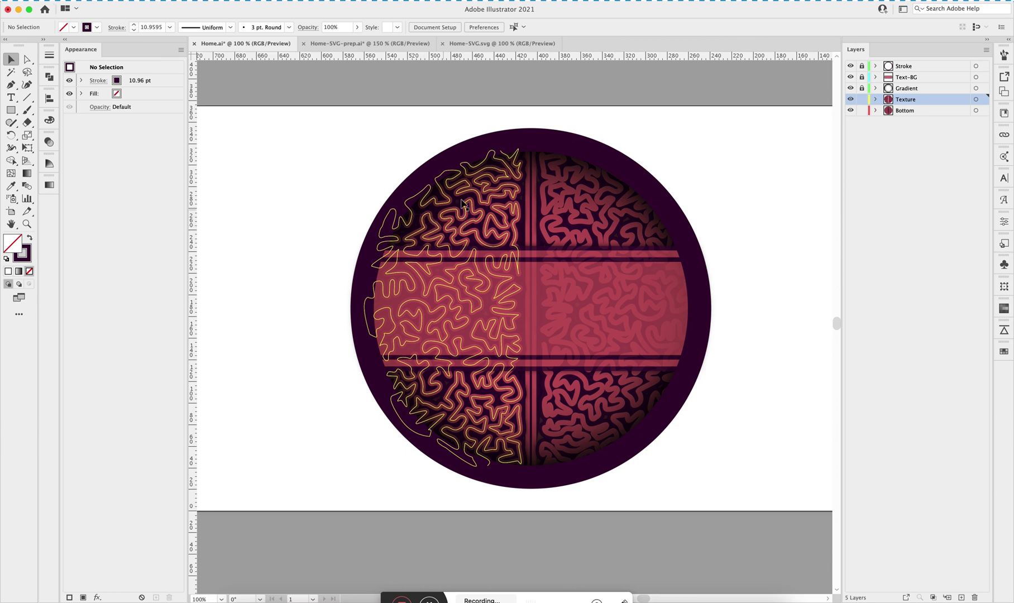
pyautogui.click(500, 213)
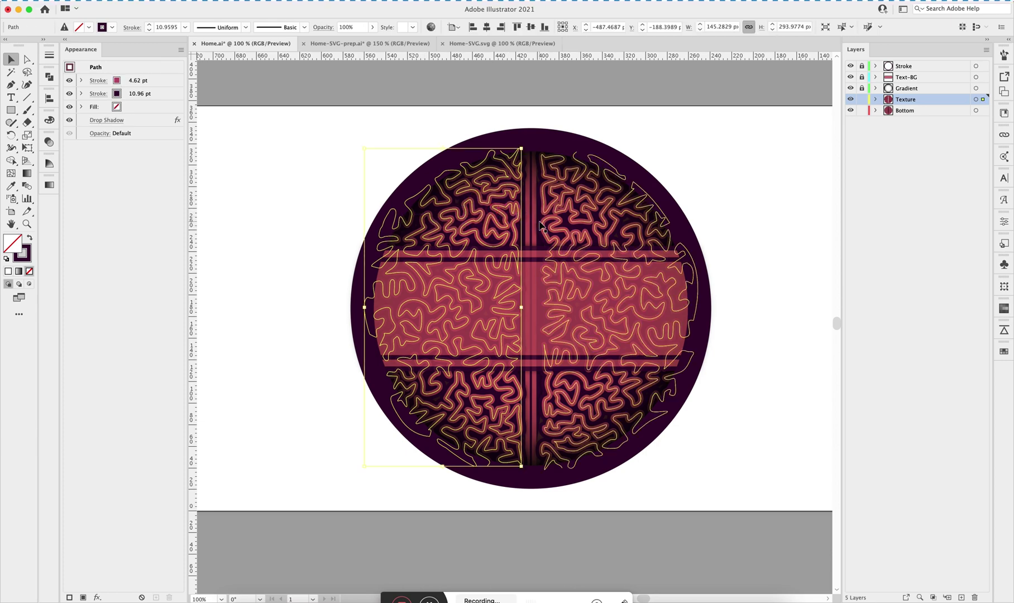
pyautogui.click(282, 211)
pyautogui.hscroll(3, 280, 220)
pyautogui.rightClick(283, 227)
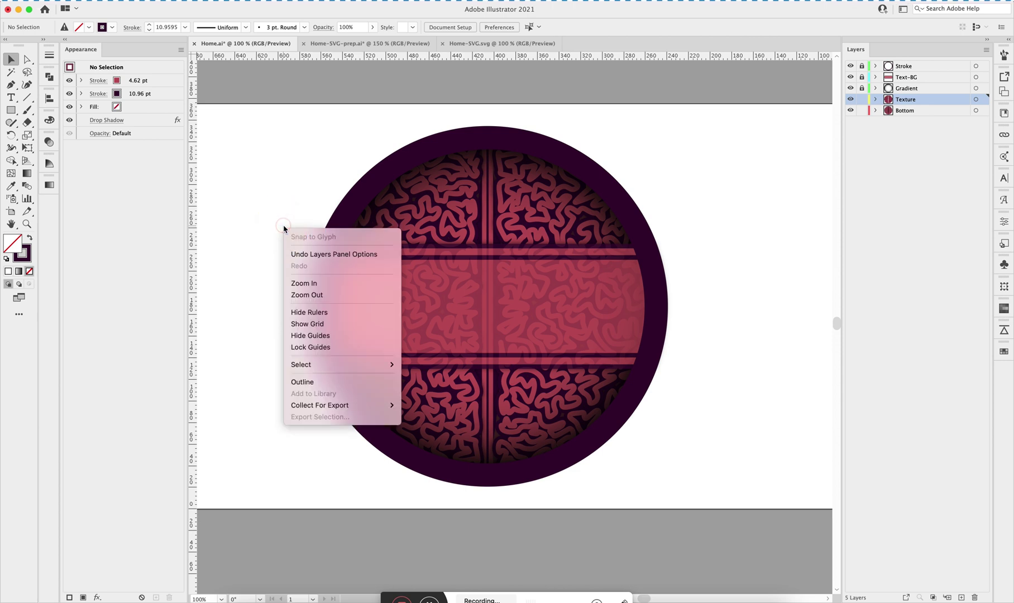
pyautogui.click(247, 211)
# Unlock the Text-BG layer and make a clipping mask from its band shape and the left-hand brain texture path
pyautogui.click(404, 268)
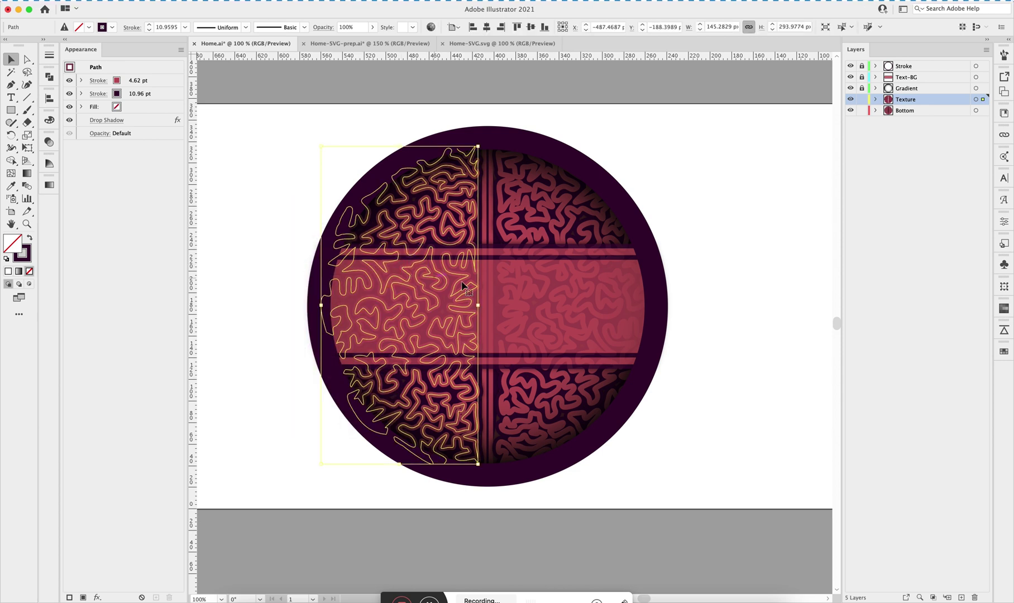
pyautogui.click(863, 77)
pyautogui.keyDown('shift'); pyautogui.click(518, 290); pyautogui.keyUp('shift')
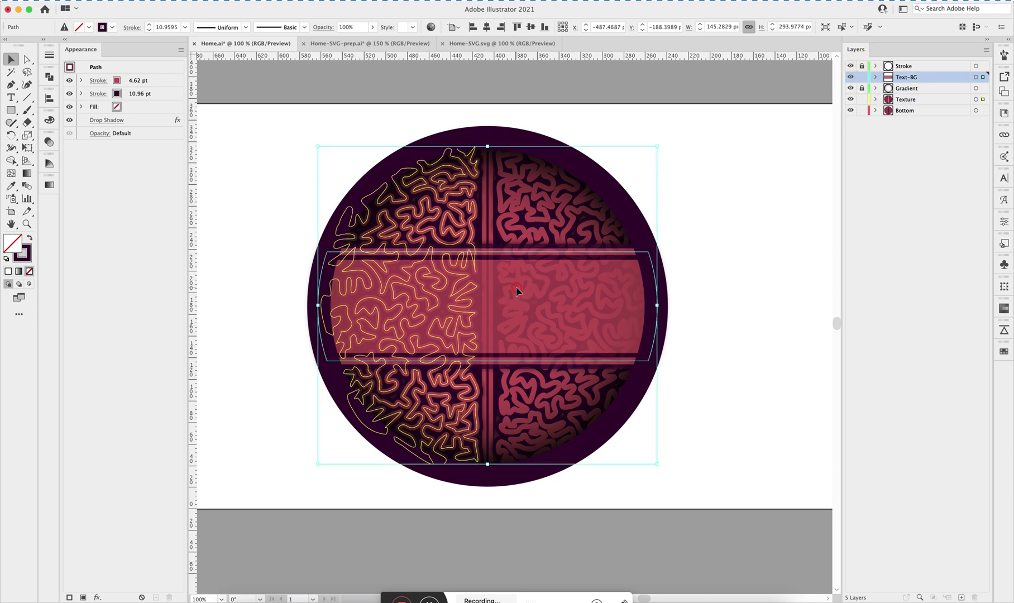
pyautogui.rightClick(429, 293)
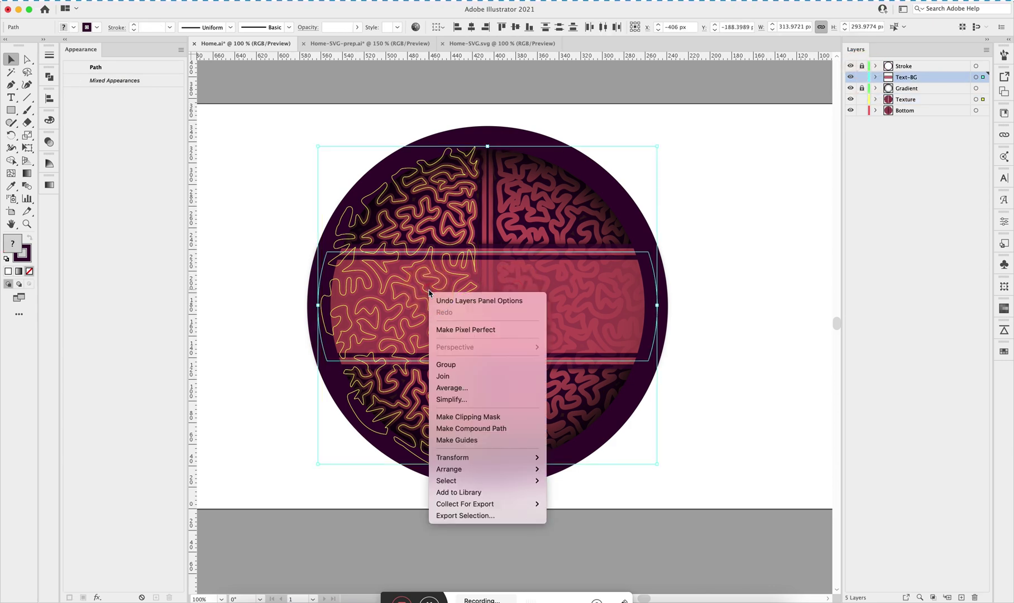
pyautogui.click(475, 416)
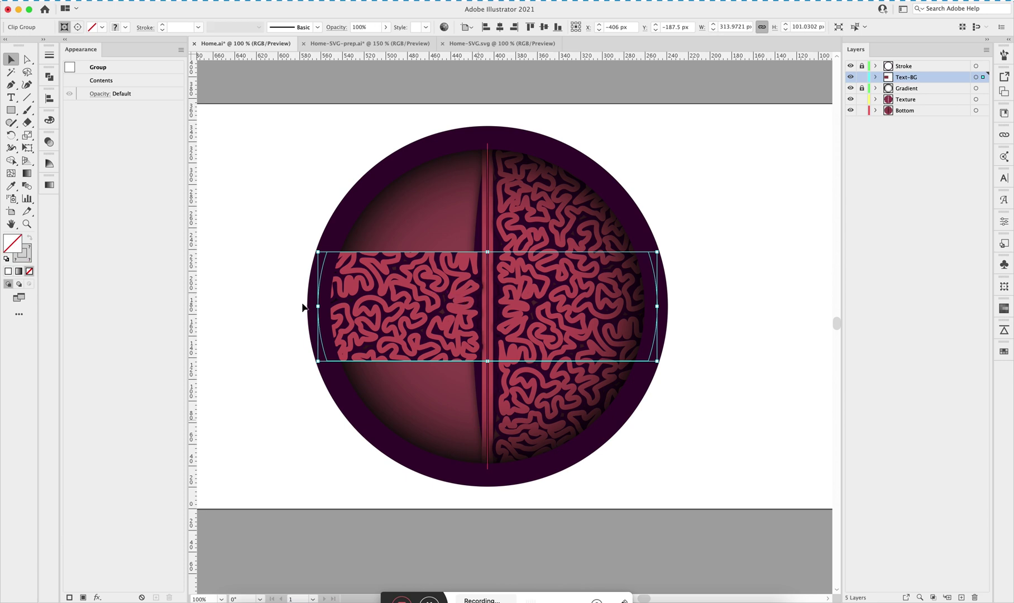
# Undo the clipping mask made from the Text-BG band and clear the selection
pyautogui.click(291, 292)
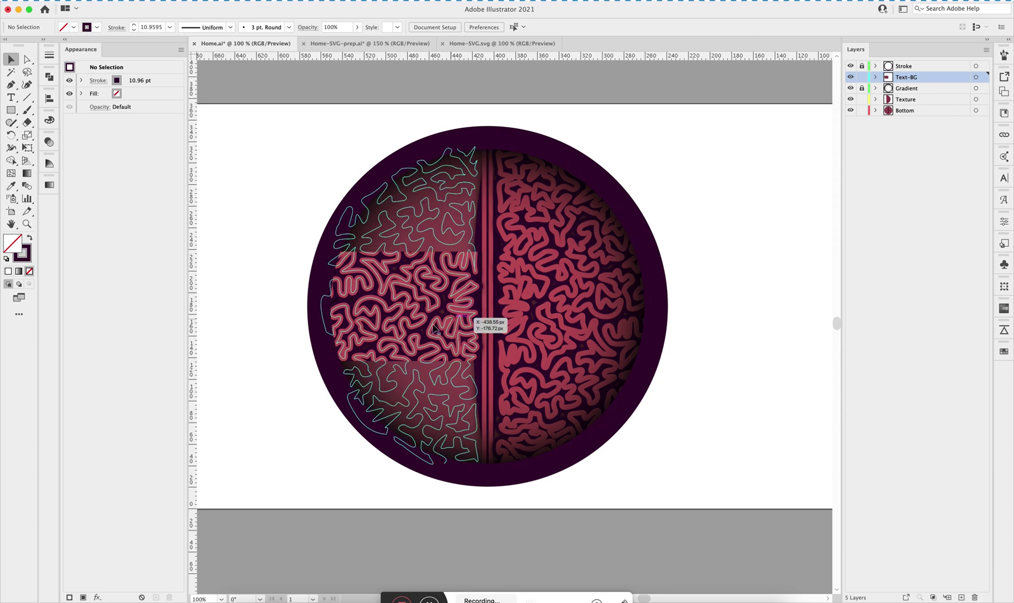
pyautogui.press('cmd+z')
pyautogui.click(252, 238)
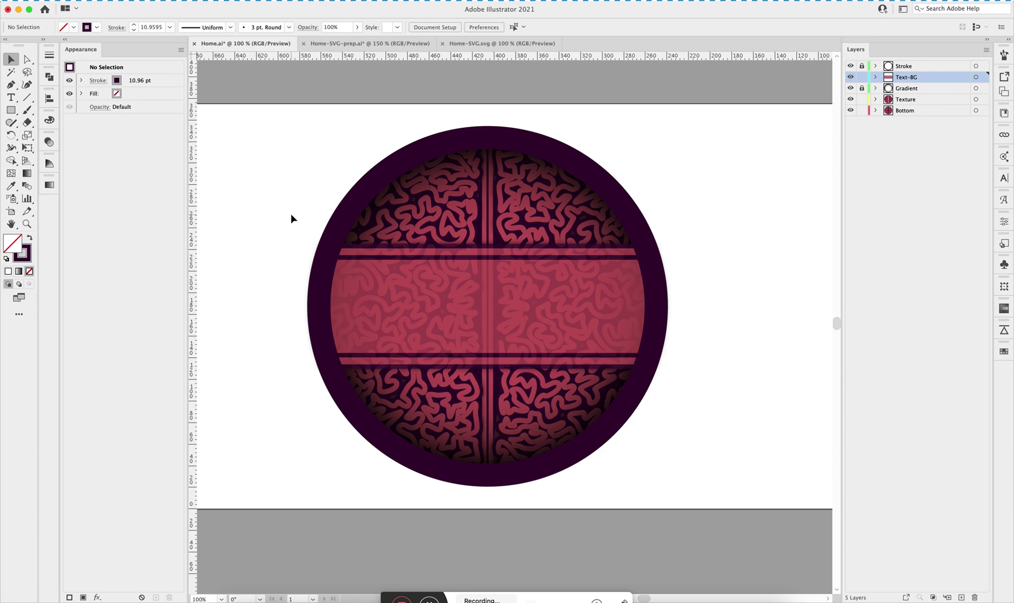
# Hide the Stroke, Text-BG and Gradient layers and examine the left-hand texture path's two strokes by switching each off and on
pyautogui.click(395, 211)
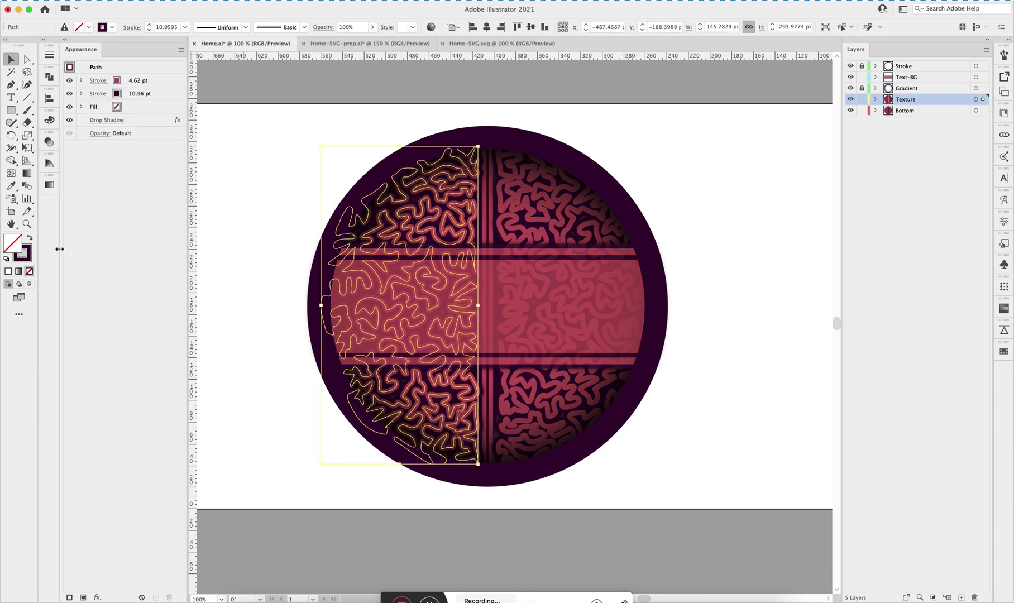
pyautogui.moveTo(851, 88); pyautogui.dragTo(850, 65)
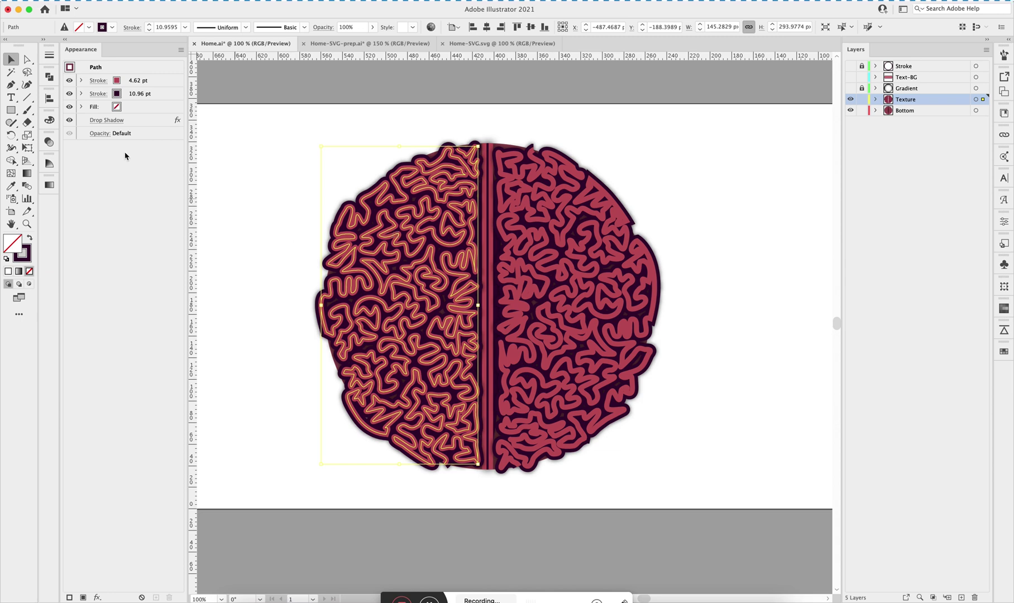
pyautogui.click(81, 94)
pyautogui.click(70, 93)
pyautogui.click(69, 93)
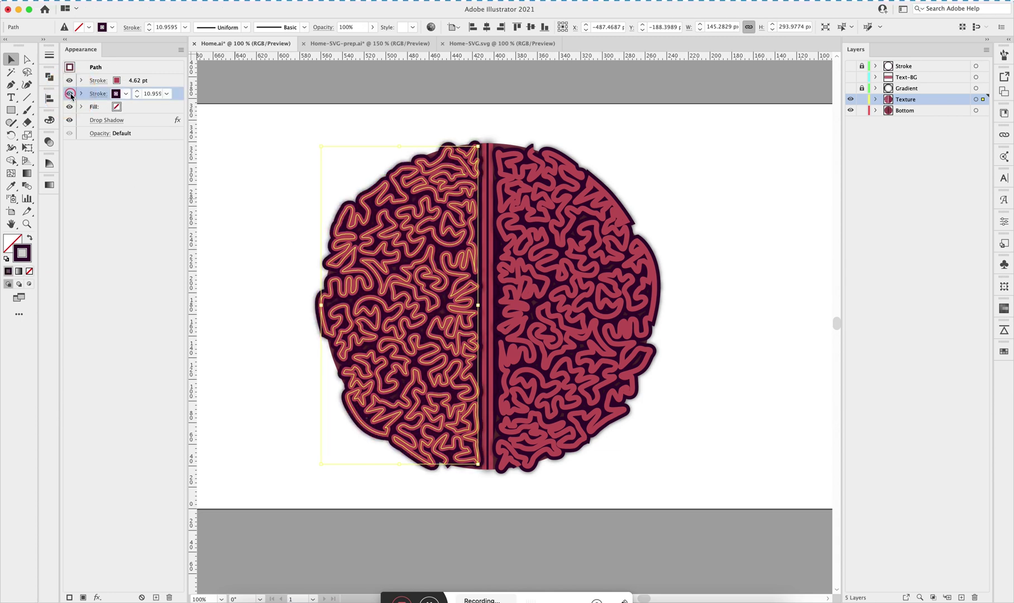
pyautogui.click(68, 81)
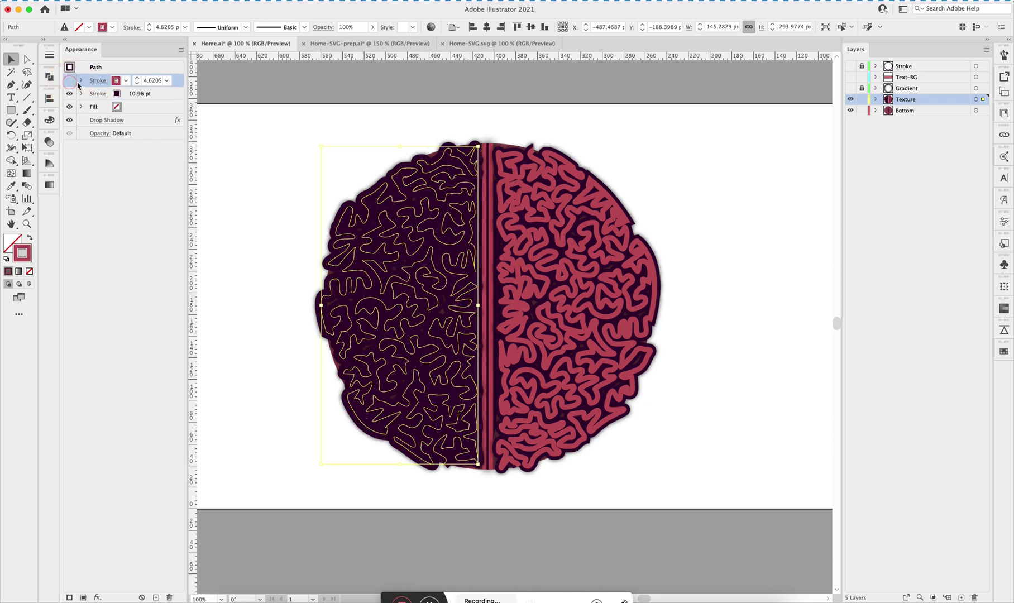
pyautogui.click(68, 81)
pyautogui.click(247, 179)
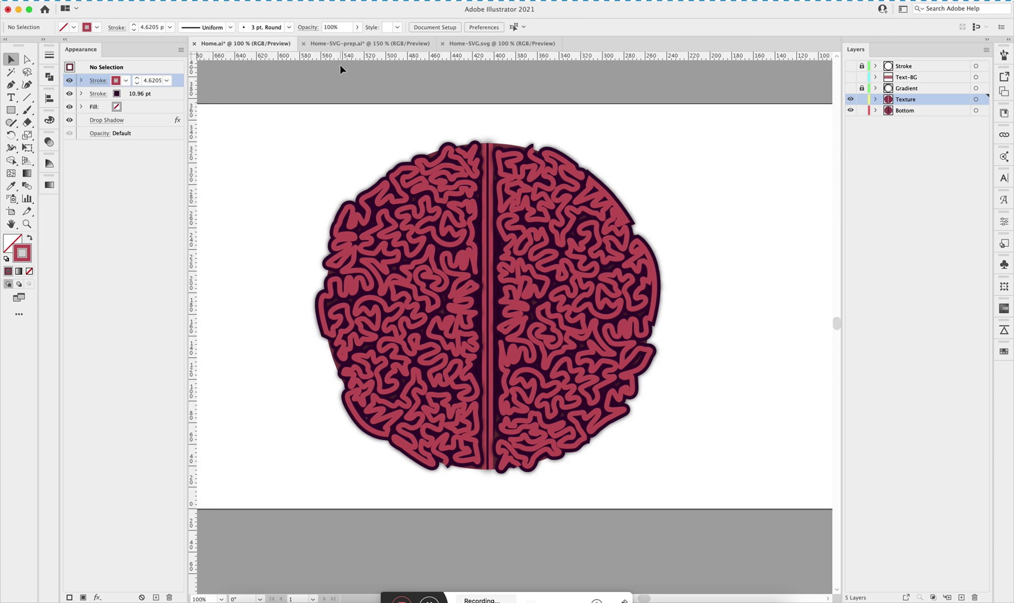
pyautogui.click(425, 214)
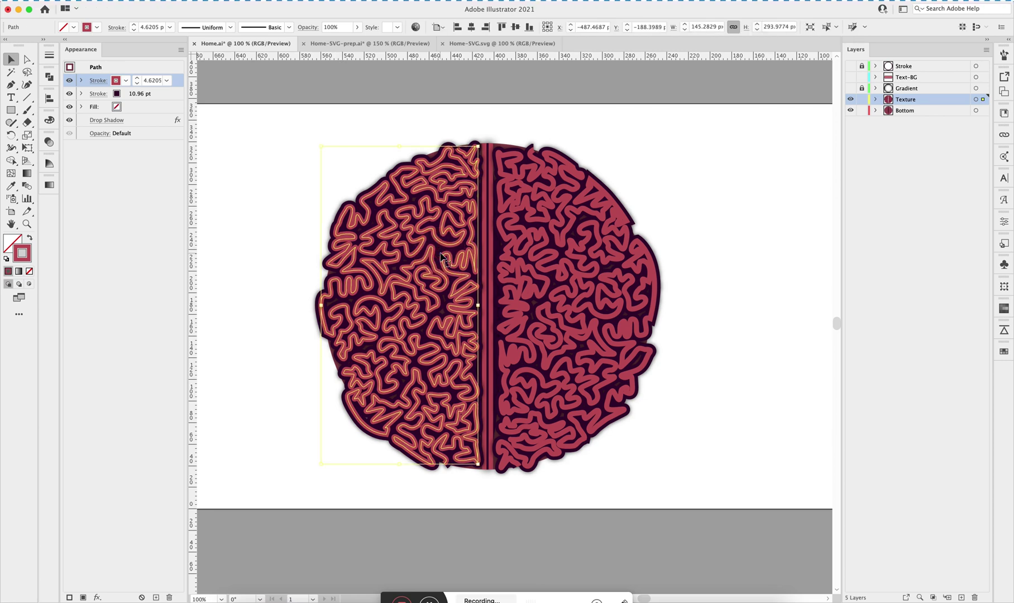
pyautogui.click(264, 177)
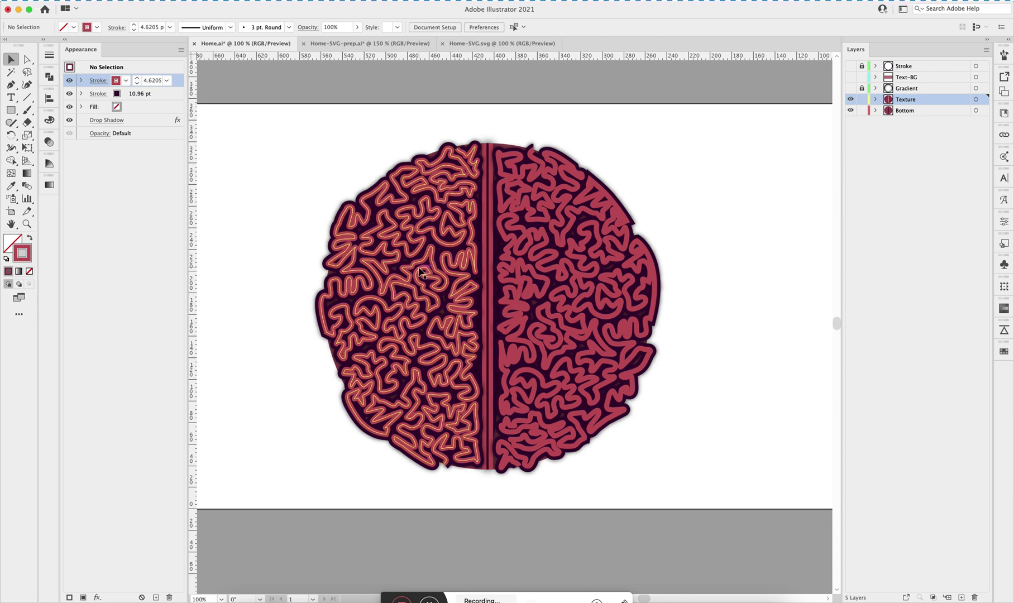
pyautogui.click(354, 162)
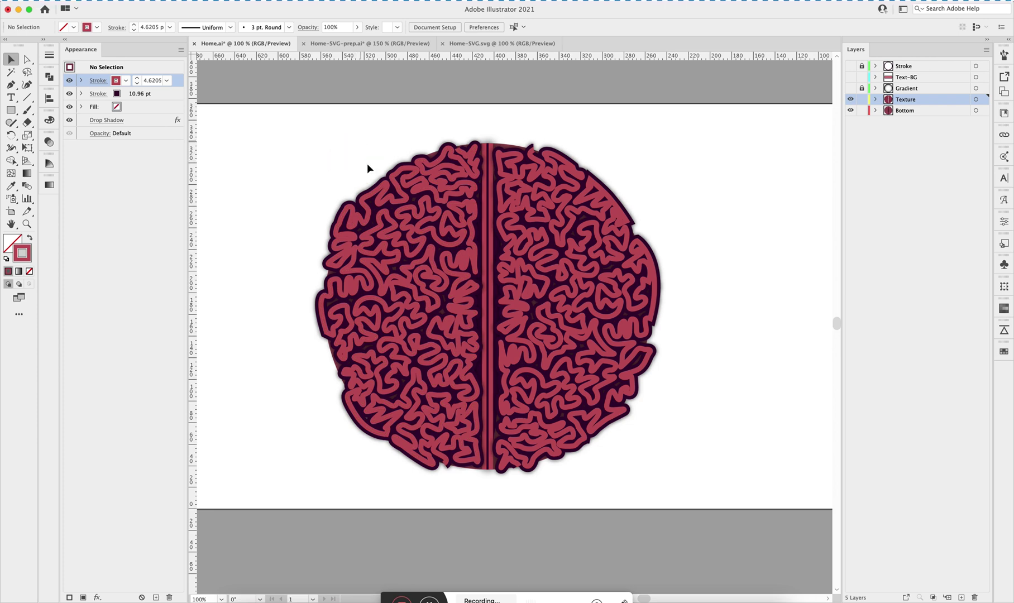
# Make the Gradient, Text-BG and Stroke layers visible again and lock the Text-BG layer
pyautogui.scroll(-1, 346, 185)
pyautogui.moveTo(849, 99); pyautogui.dragTo(850, 66)
pyautogui.click(861, 77)
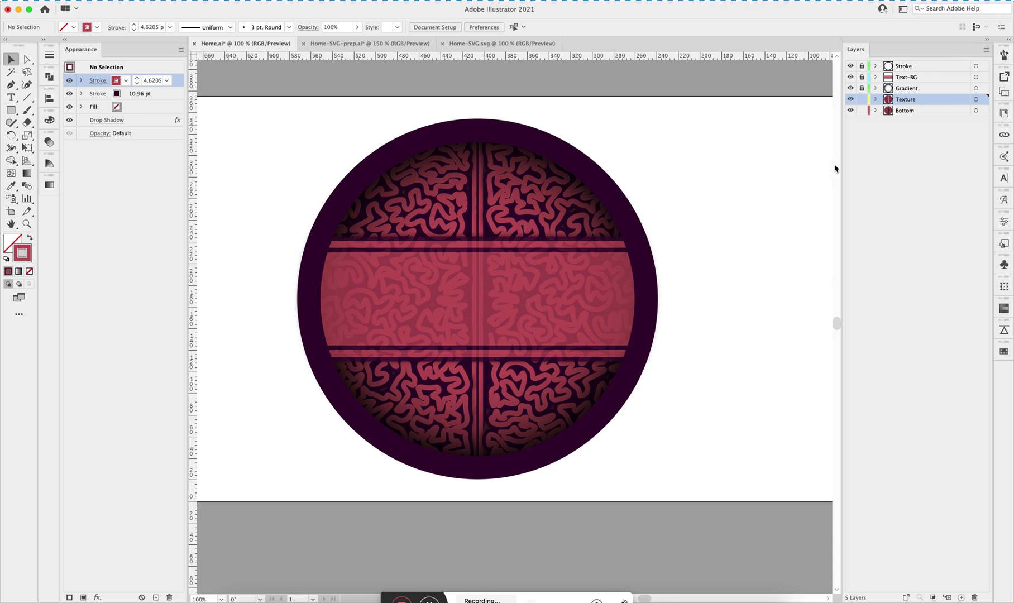
# Go to the Home-SVG-prep.ai document, hide its Stroke and Gradient layers and examine the outlined paths of the left-hand texture group
pyautogui.click(374, 45)
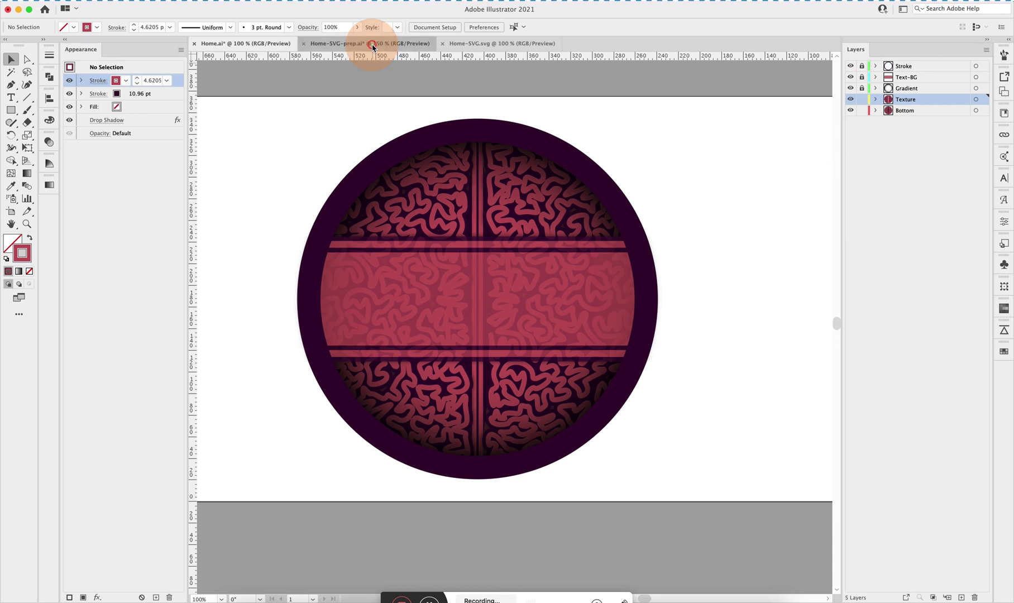
pyautogui.click(375, 165)
pyautogui.scroll(2, 375, 165)
pyautogui.hscroll(2, 375, 165)
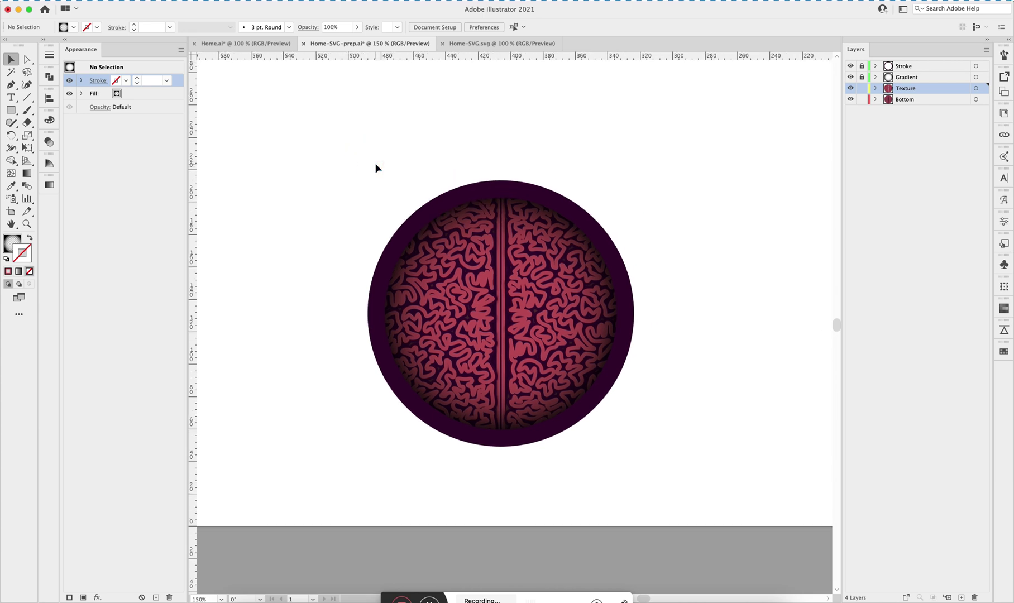
pyautogui.click(455, 269)
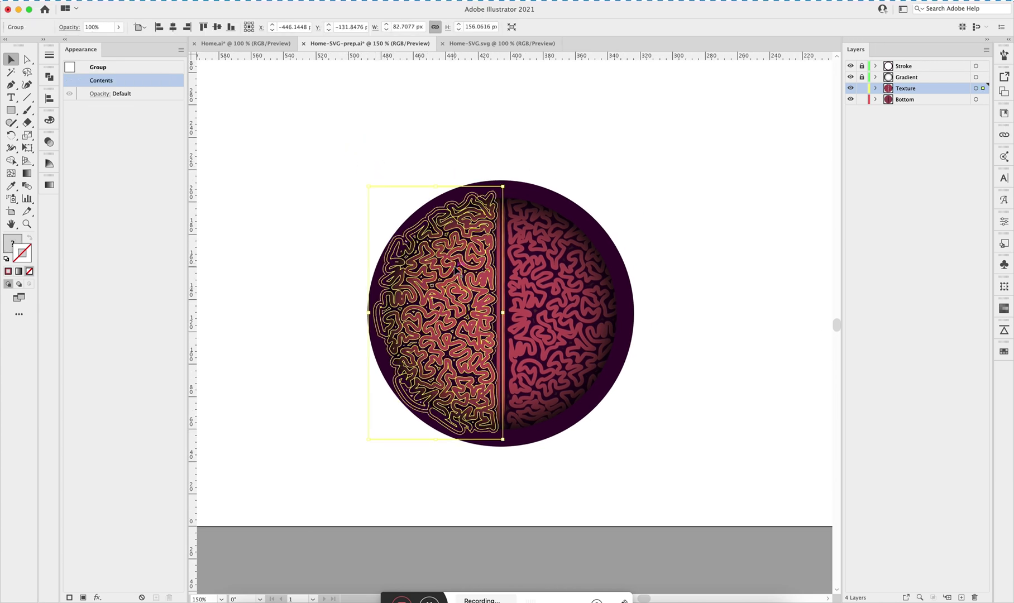
pyautogui.moveTo(850, 78); pyautogui.dragTo(851, 66)
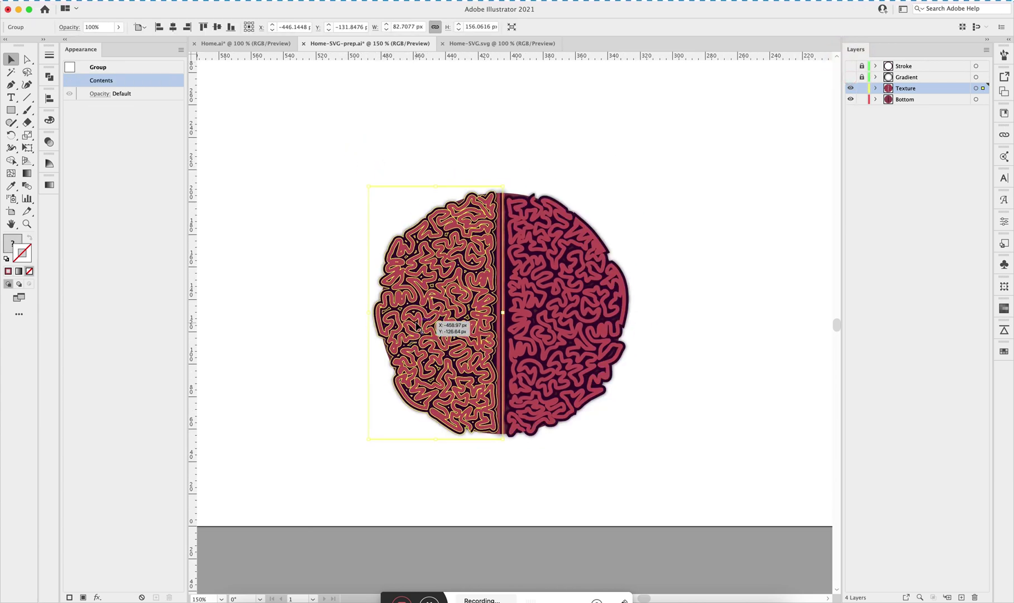
pyautogui.click(346, 274)
pyautogui.press('cmd+equal')
pyautogui.click(360, 265)
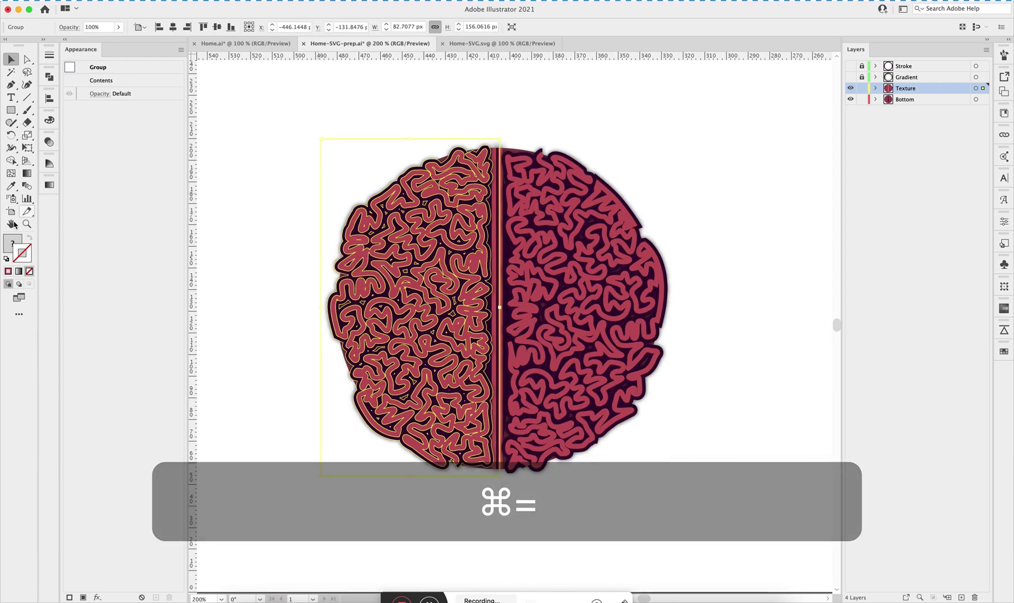
pyautogui.click(298, 160)
pyautogui.click(386, 212)
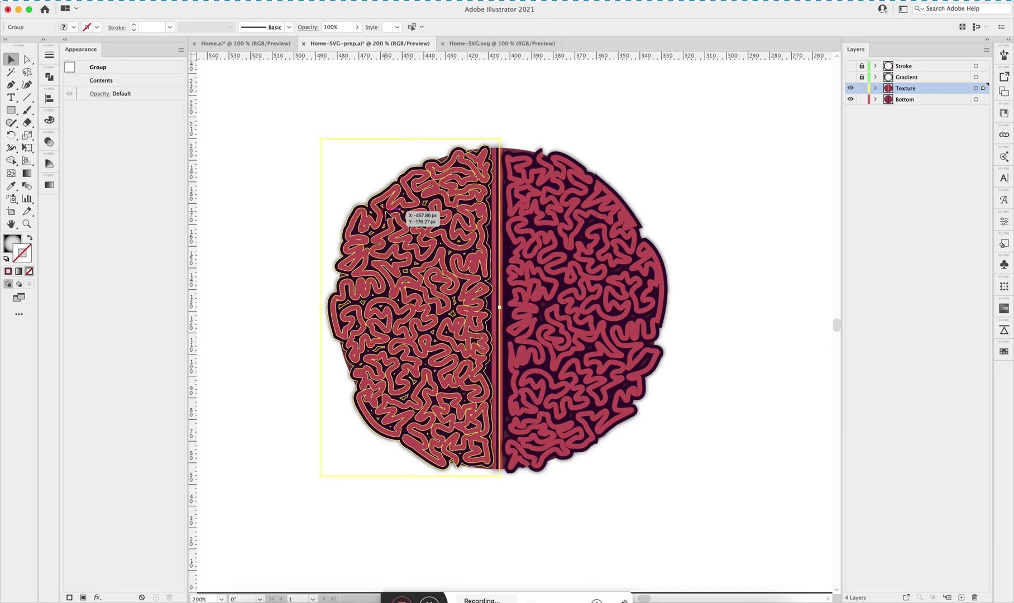
# Copy the left-hand texture path from Home.ai into Home-SVG-prep.ai and place it to the left of the brain artwork
pyautogui.click(238, 45)
pyautogui.click(310, 223)
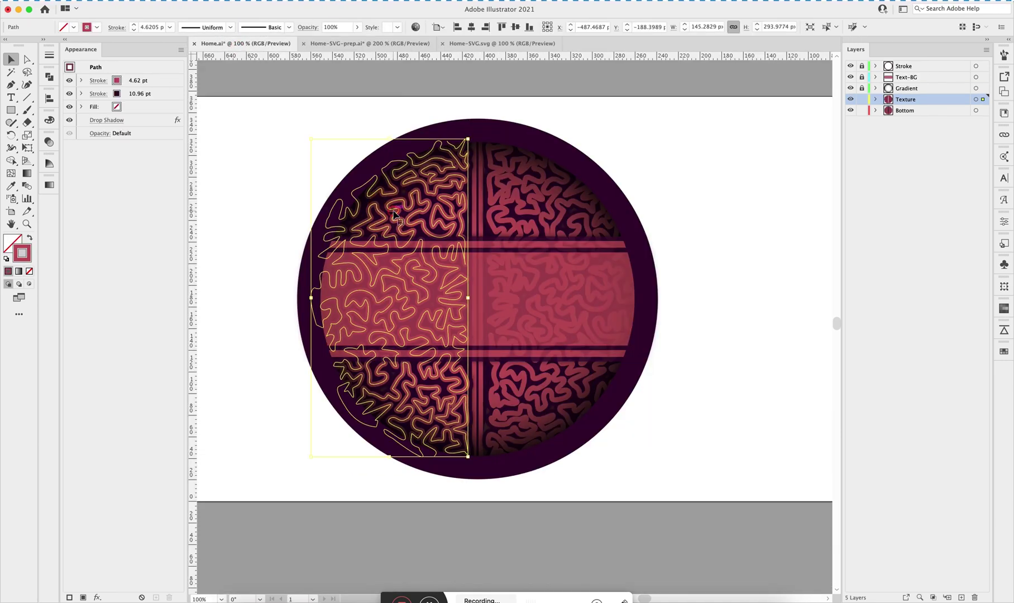
pyautogui.press('super+c')
pyautogui.click(340, 43)
pyautogui.click(300, 236)
pyautogui.hscroll(-3, 299, 236)
pyautogui.press('super+v')
pyautogui.moveTo(480, 224); pyautogui.dragTo(267, 225)
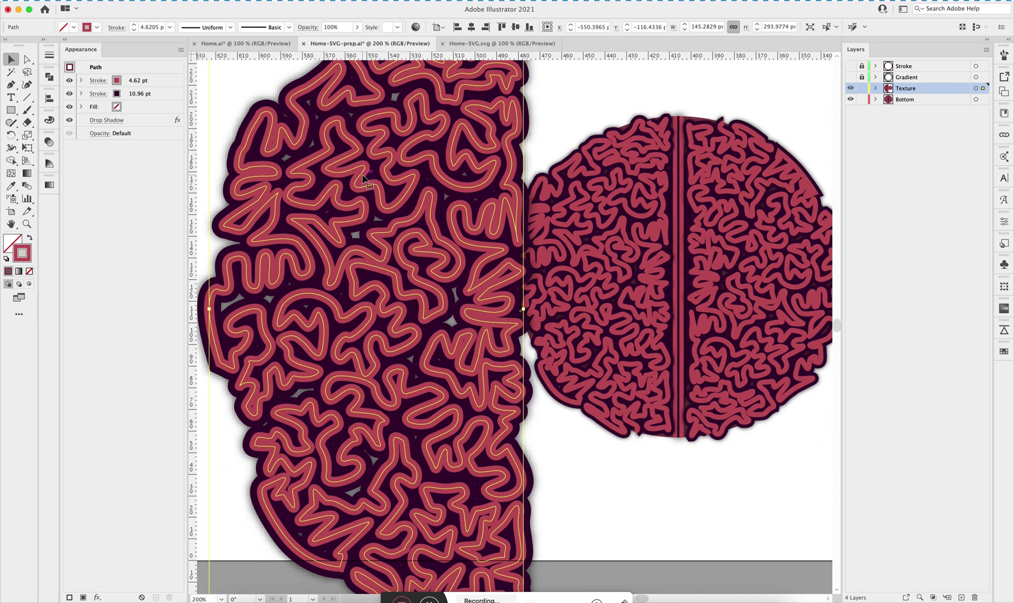
# Expand the appearance of the pasted texture path and try ungrouping the result
pyautogui.click(132, 1)
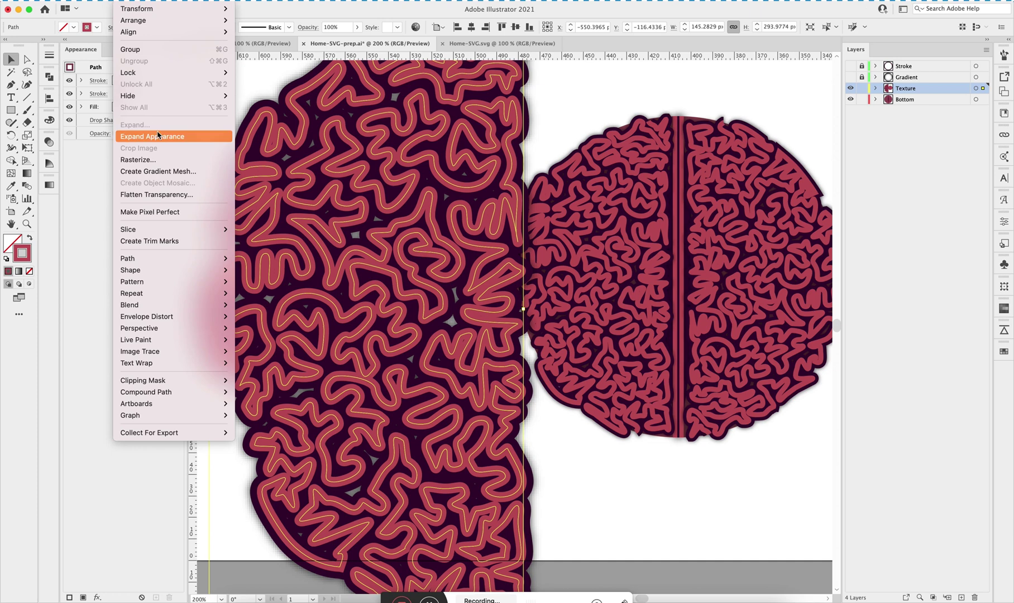
pyautogui.click(162, 137)
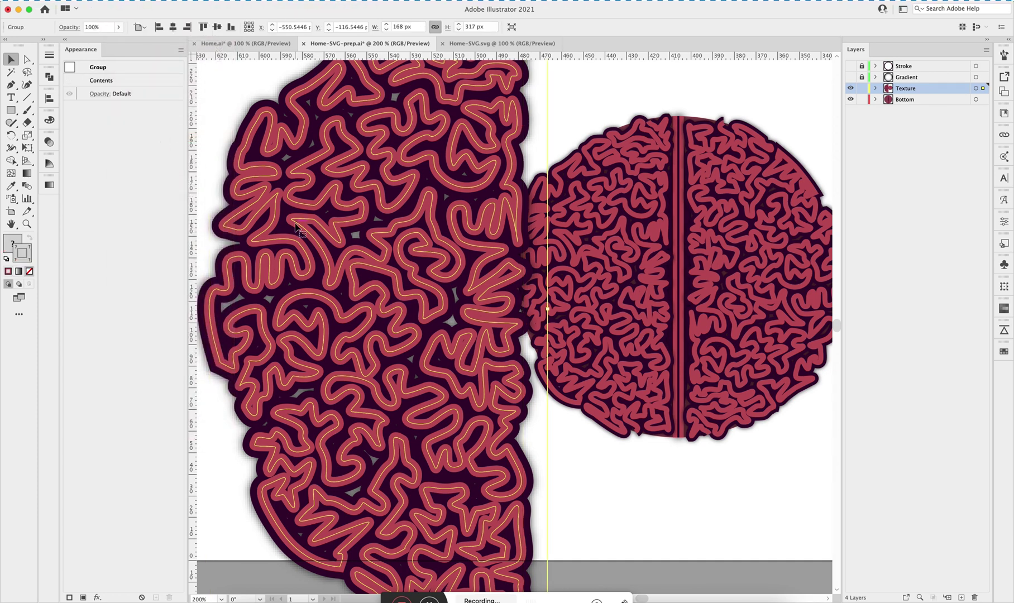
pyautogui.press('shift+super+g')
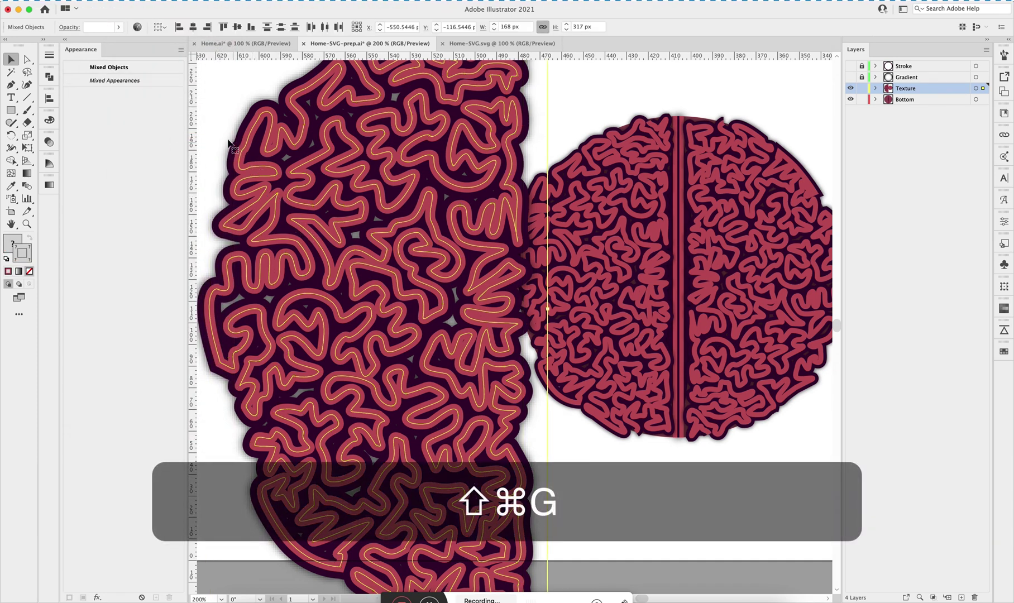
pyautogui.click(222, 117)
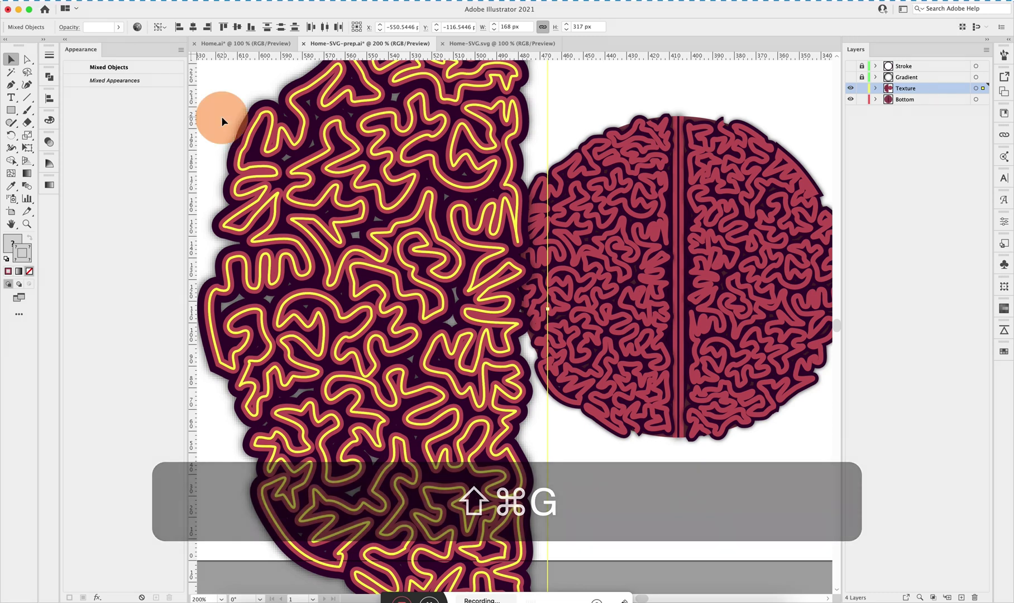
pyautogui.click(249, 151)
pyautogui.press('super+z')
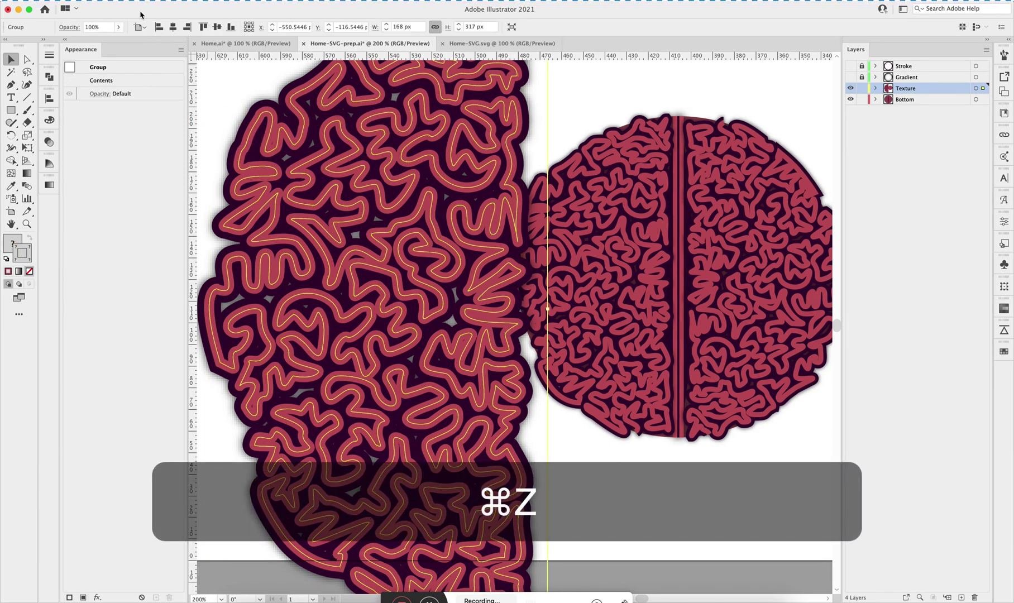
# Convert the strokes of the pasted texture group to outlines and clear the selection
pyautogui.click(144, 1)
pyautogui.moveTo(220, 261)
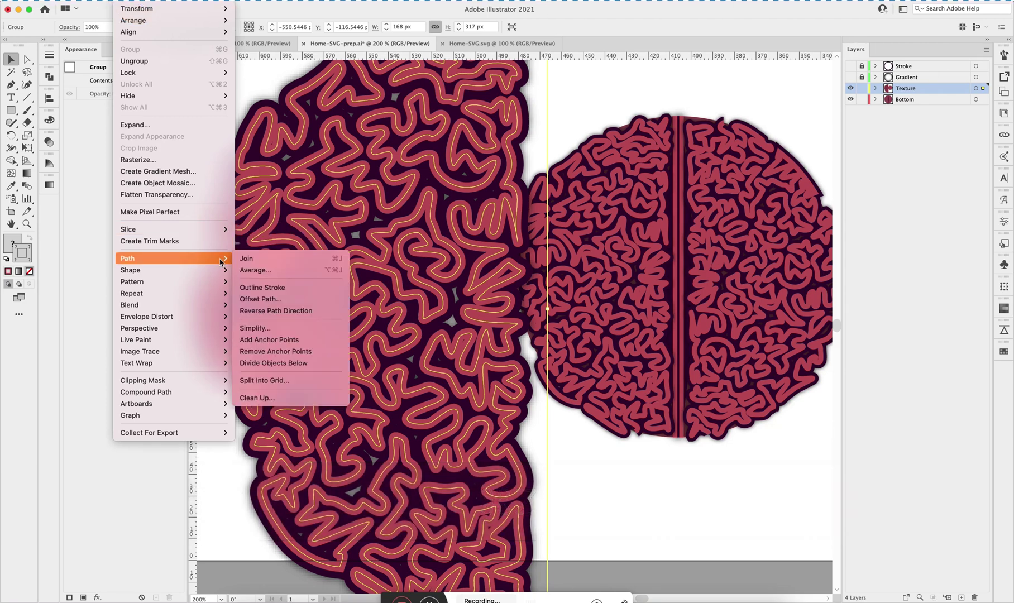
pyautogui.click(279, 287)
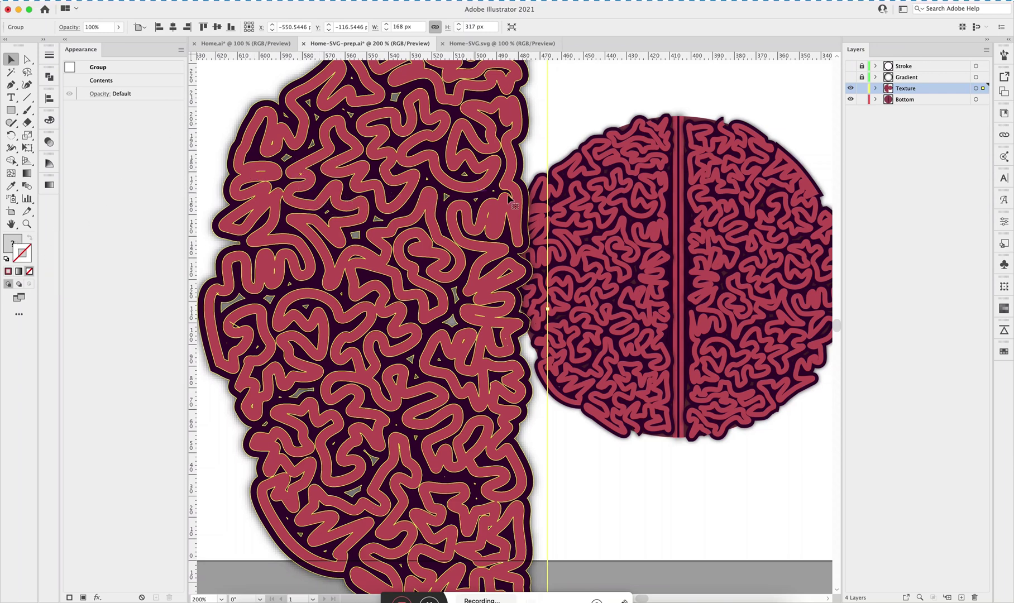
pyautogui.click(220, 130)
pyautogui.click(258, 149)
pyautogui.click(566, 441)
# Delete the pasted texture copy, make the Stroke and Gradient layers visible again and fit the artboard in the window
pyautogui.click(438, 367)
pyautogui.press('BackSpace')
pyautogui.hscroll(5, 437, 363)
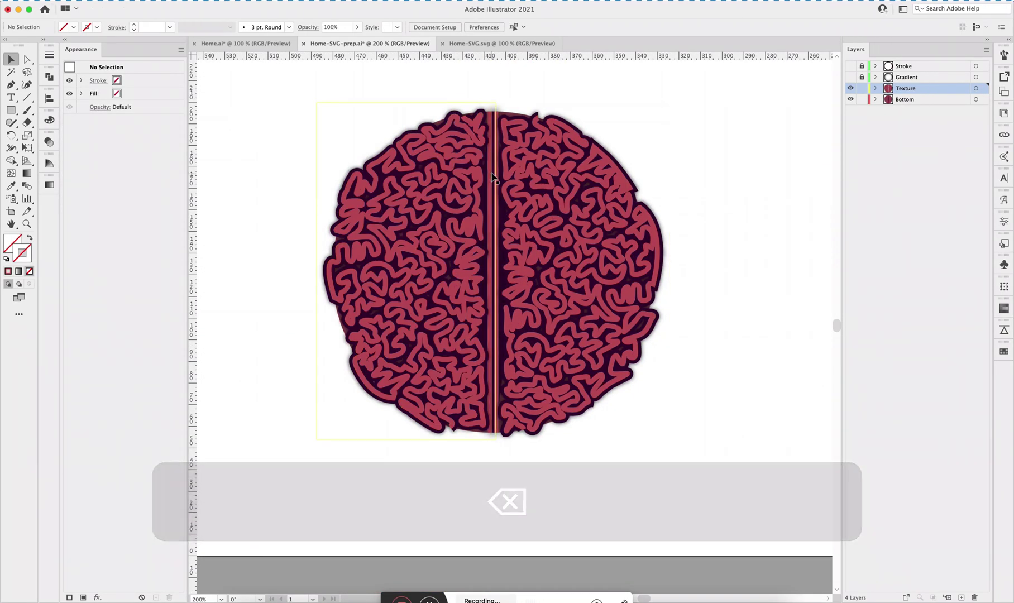
pyautogui.moveTo(850, 77); pyautogui.dragTo(849, 66)
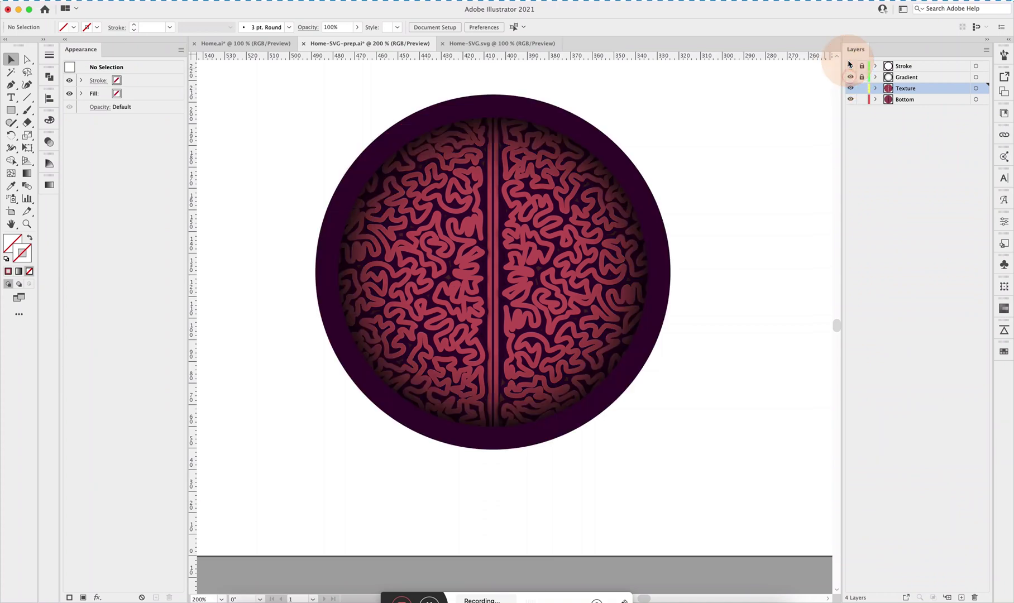
pyautogui.press('super+0')
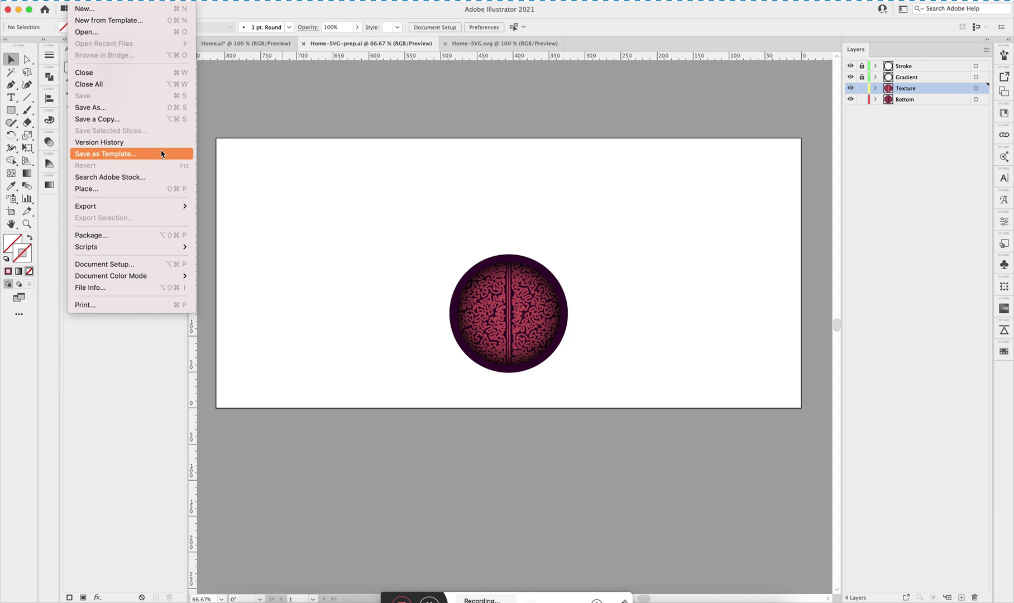
# Export the brain artwork as an SVG named Home-SVG-3.svg in the Work - Illustrator folder, with internal CSS styling and layer names as object IDs
pyautogui.moveTo(187, 211)
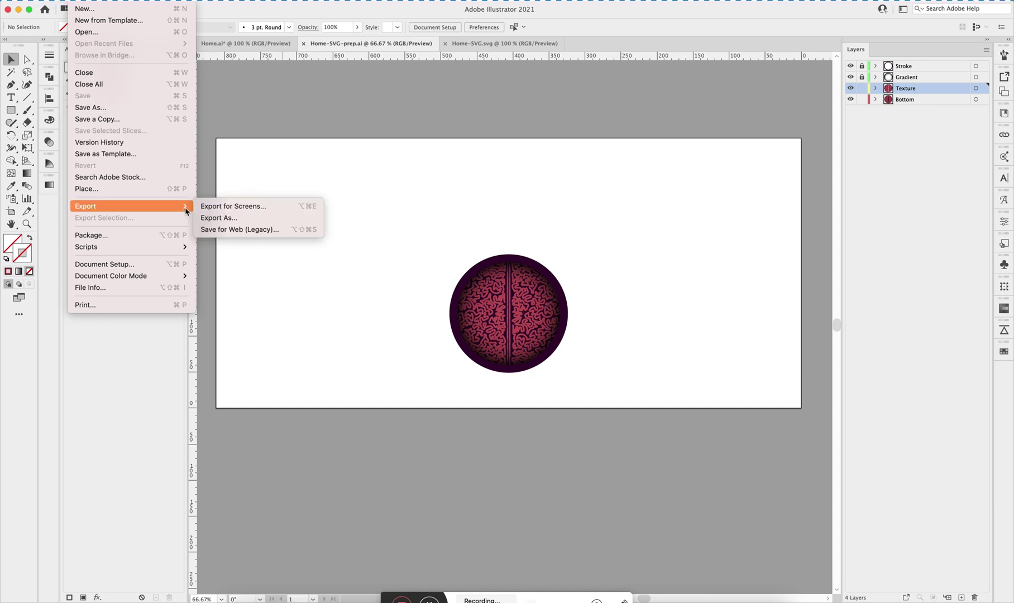
pyautogui.click(241, 218)
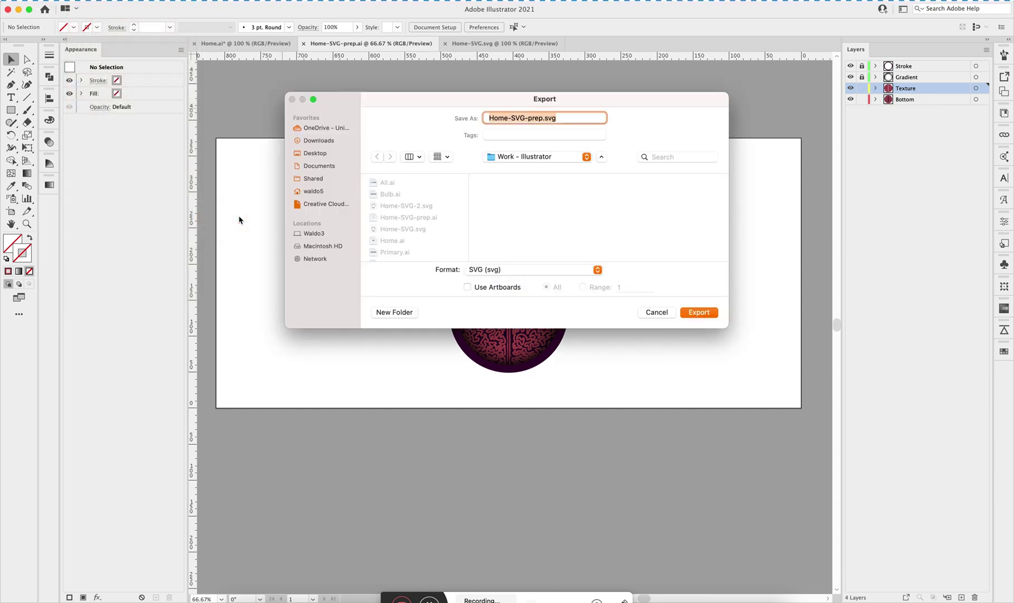
pyautogui.doubleClick(536, 120)
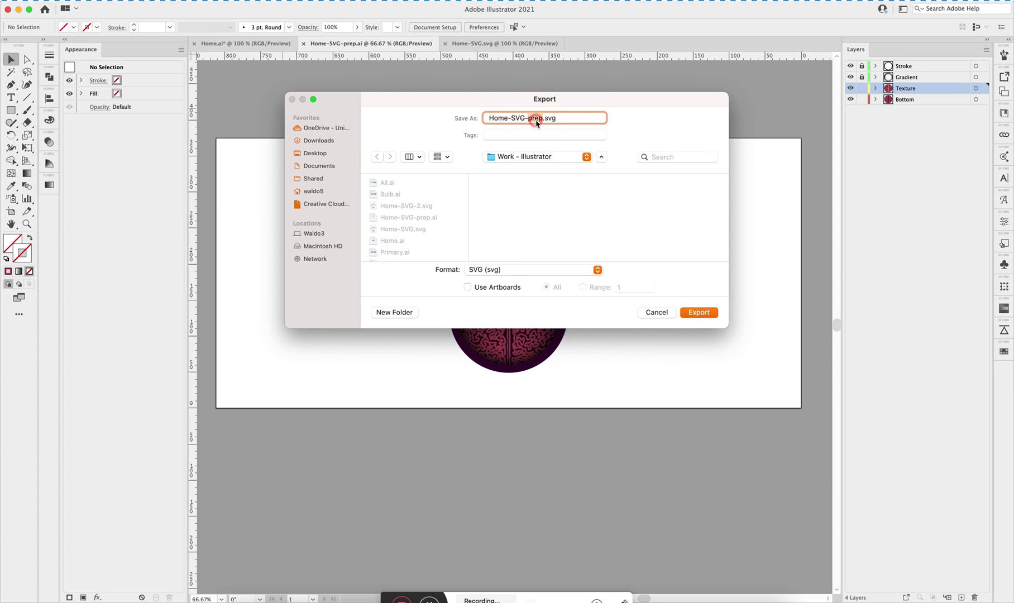
pyautogui.write('2')
pyautogui.moveTo(420, 97); pyautogui.dragTo(454, 97)
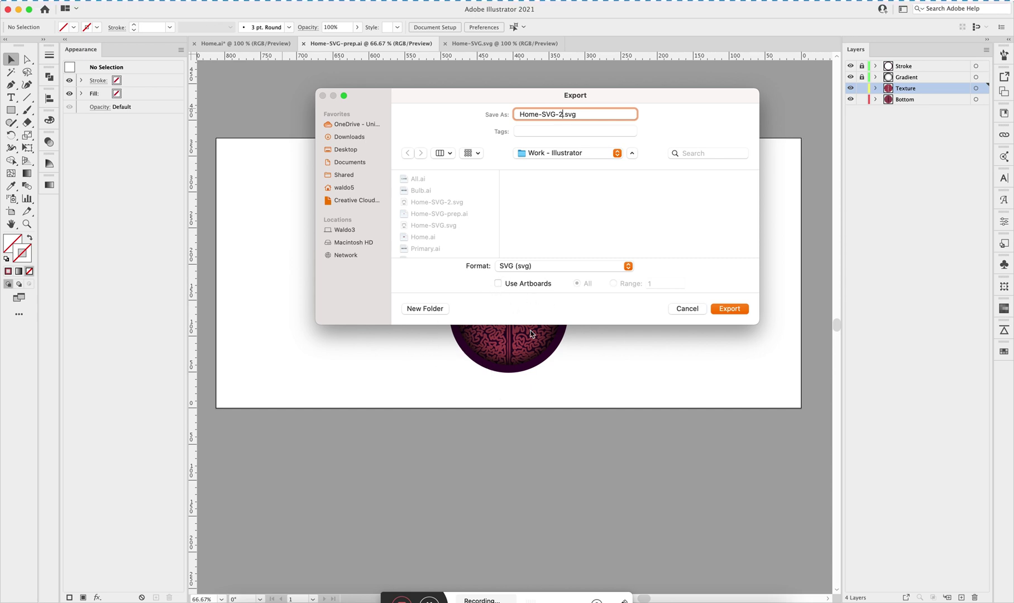
pyautogui.click(727, 313)
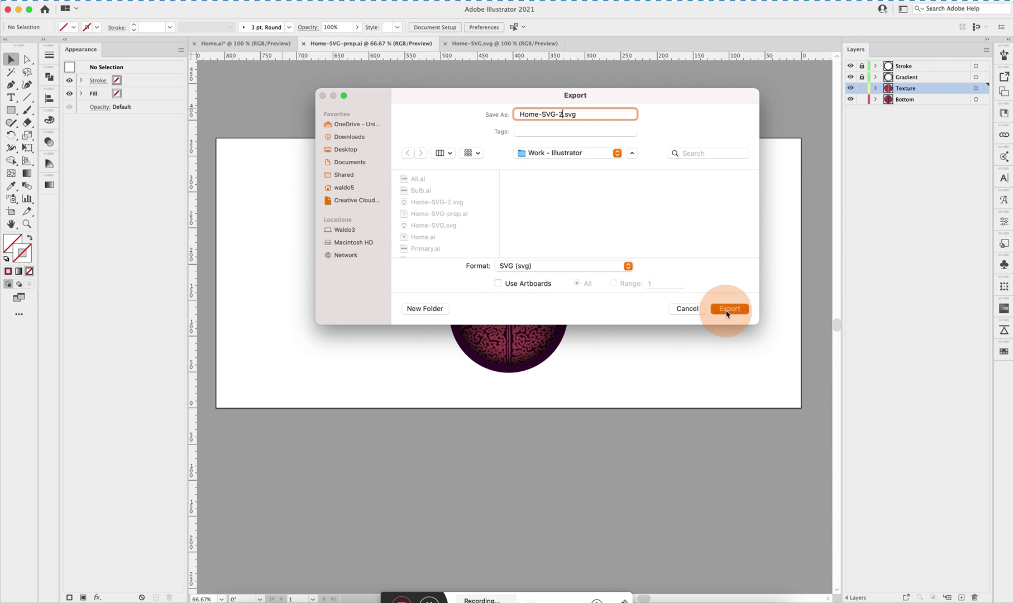
pyautogui.click(506, 262)
pyautogui.press('BackSpace')
pyautogui.write('3')
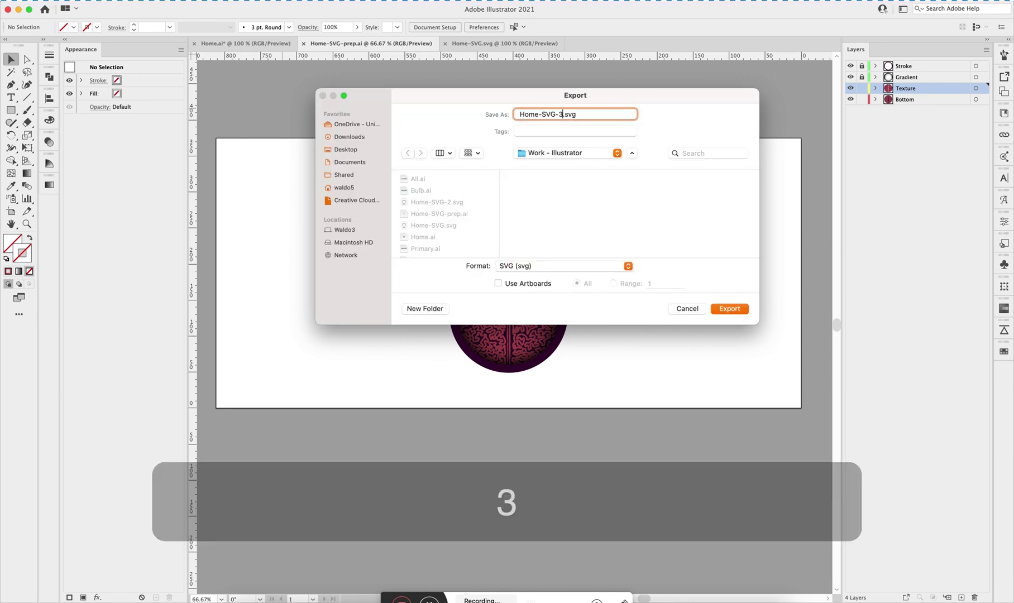
pyautogui.click(733, 310)
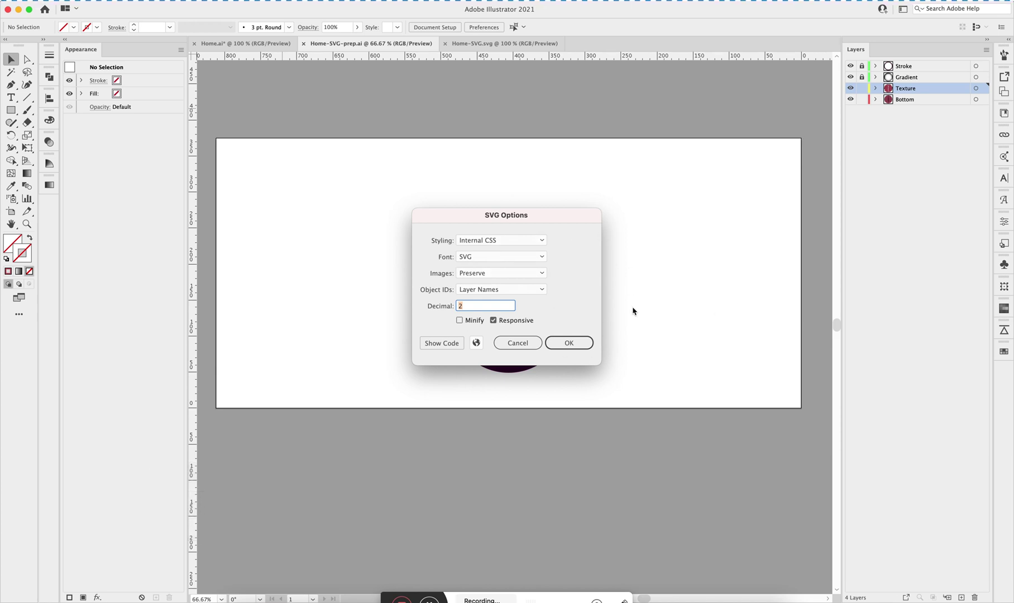
pyautogui.click(578, 347)
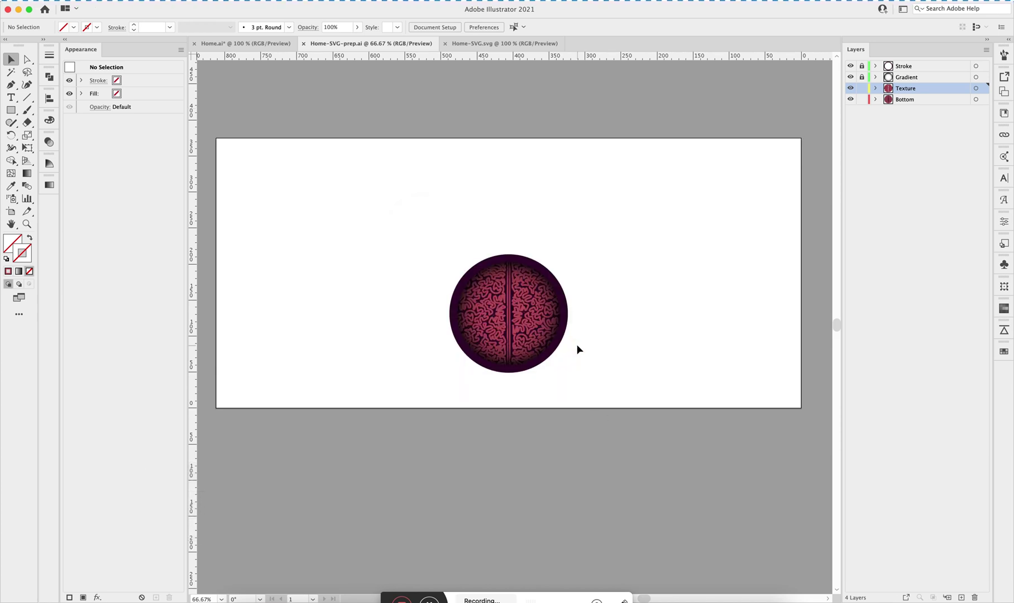
# Switch to Finder and preview Home-SVG-2.svg from the Work - Illustrator folder
pyautogui.press('super+Tab')
pyautogui.press('super+Tab')
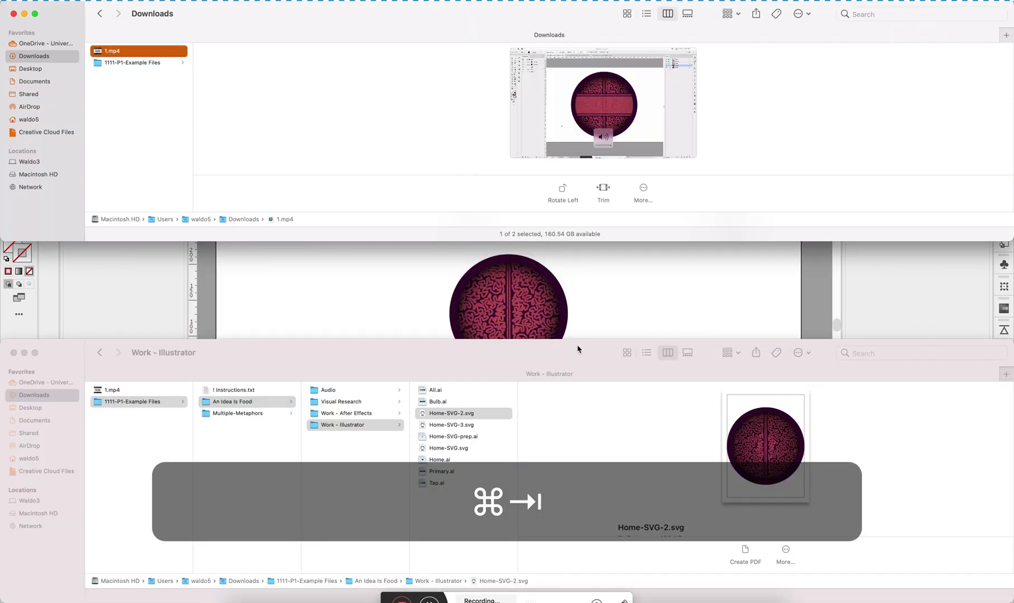
pyautogui.click(493, 416)
pyautogui.press('space')
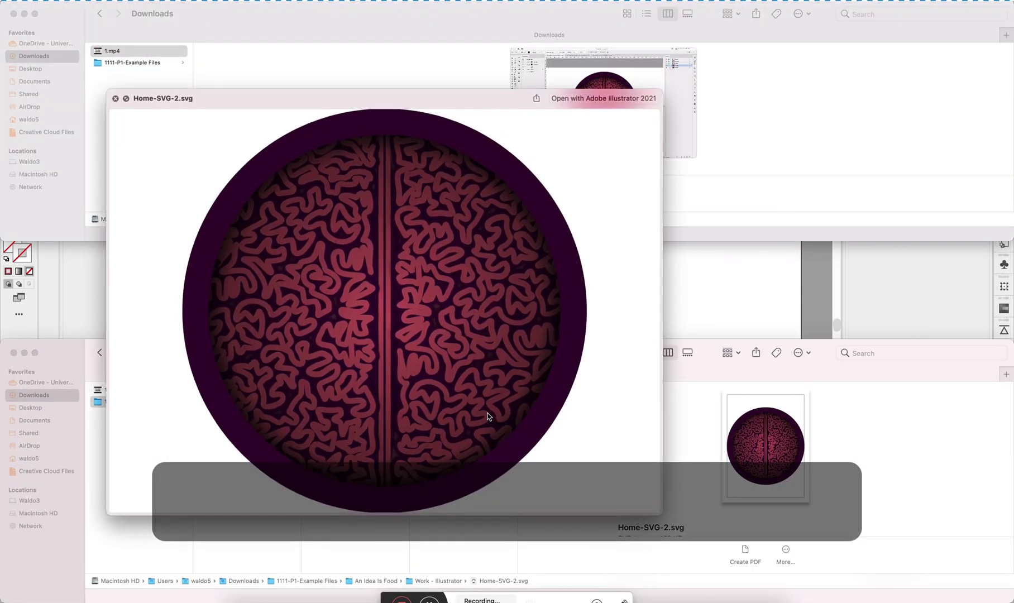
pyautogui.press('space')
pyautogui.press('space')
pyautogui.press('space')
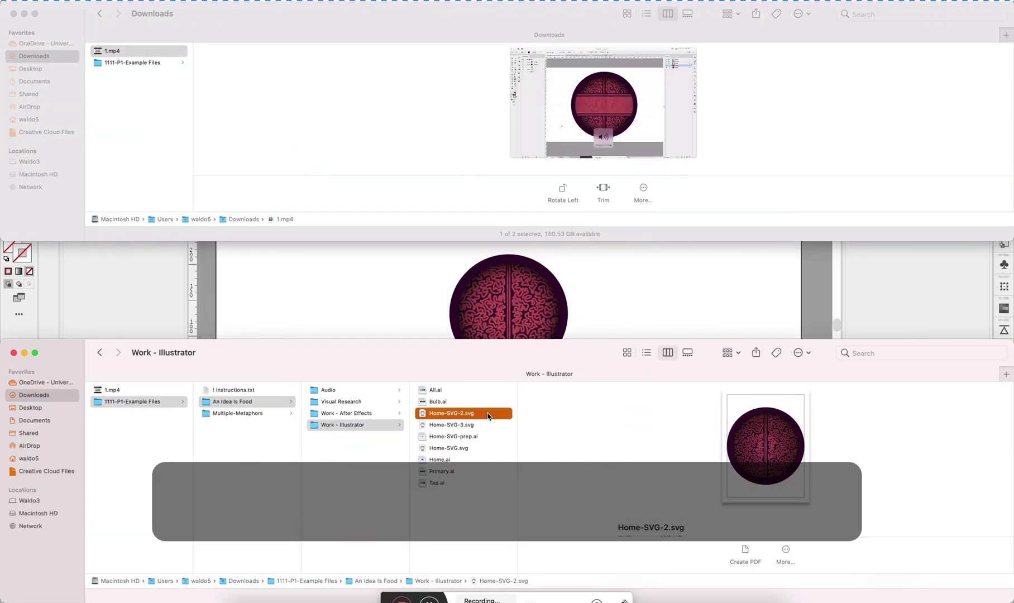
# Switch to Figma and import Home-SVG-2.svg from Finder onto the canvas, to the left of the dimmed EAT THAT IDEA button
pyautogui.hotkey('ctrl', 'Up')
pyautogui.click(688, 384)
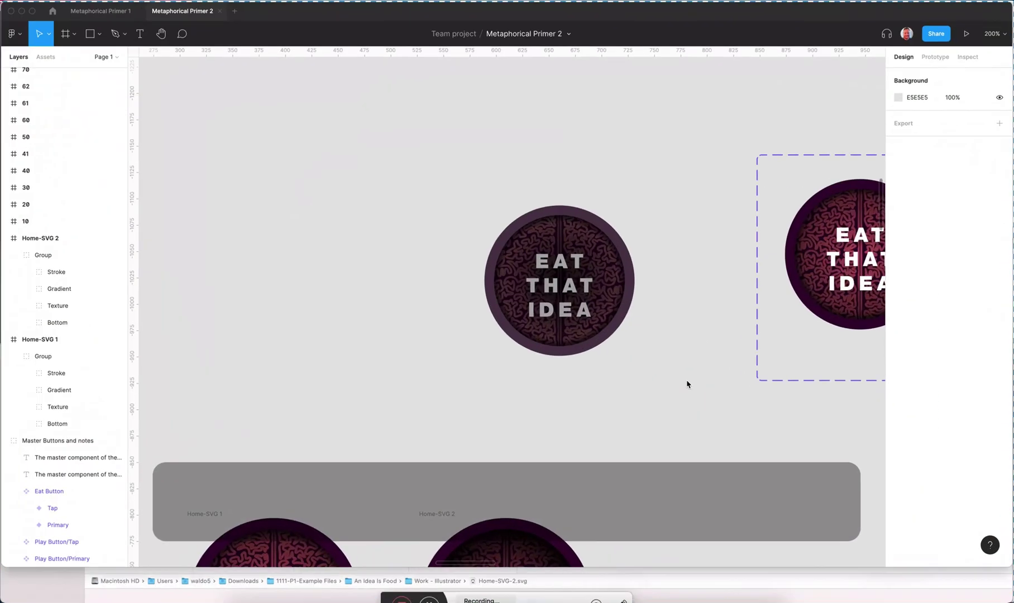
pyautogui.hotkey('ctrl', 'Up')
pyautogui.click(363, 550)
pyautogui.click(437, 414)
pyautogui.moveTo(437, 417); pyautogui.dragTo(311, 204)
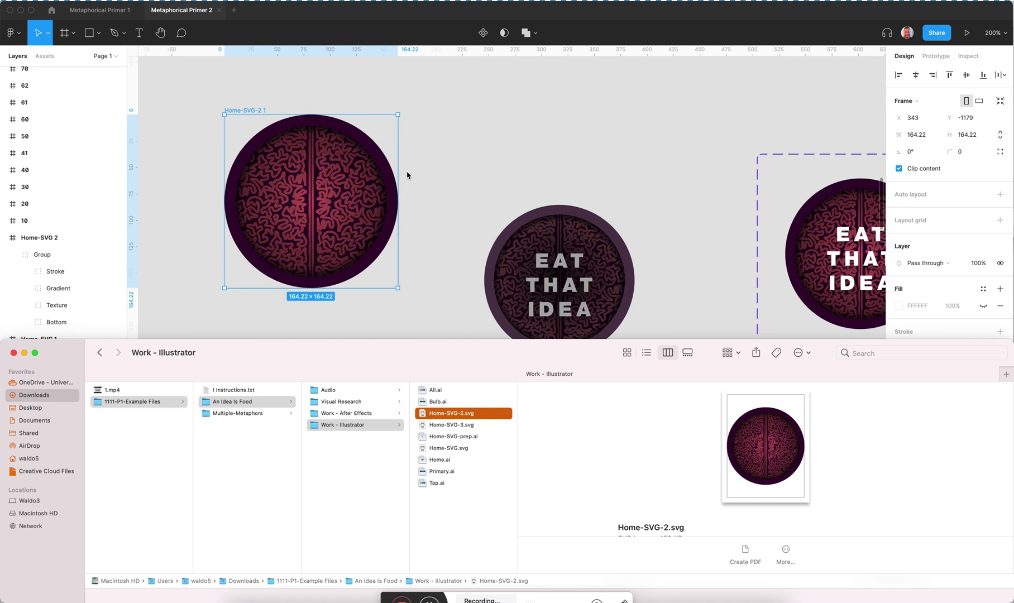
pyautogui.click(430, 171)
# Expand the imported brain's group and move the middle stop of the Gradient layer's radial fill toward the transparent stop
pyautogui.doubleClick(359, 179)
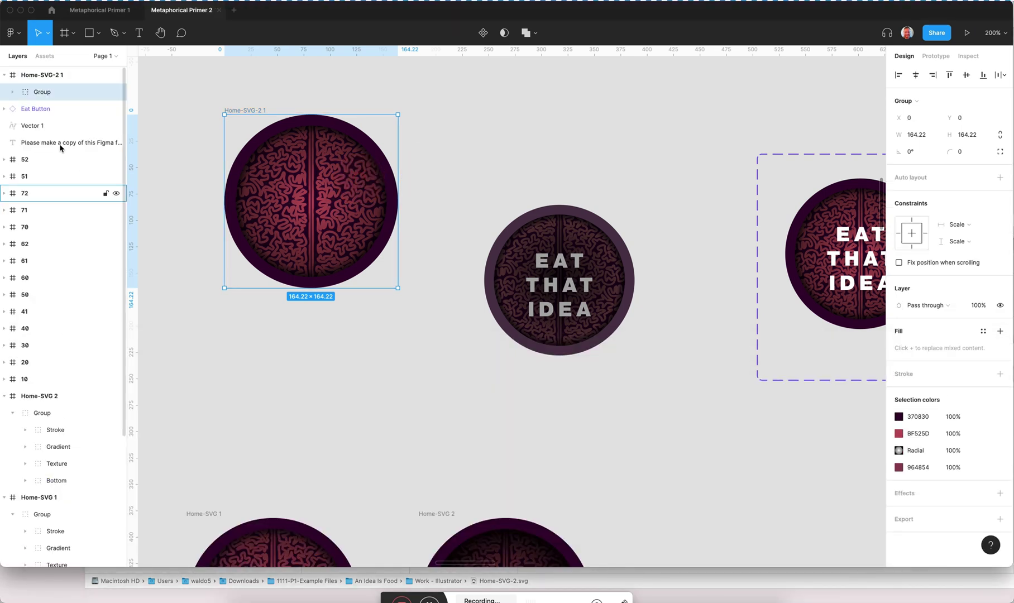
pyautogui.click(12, 92)
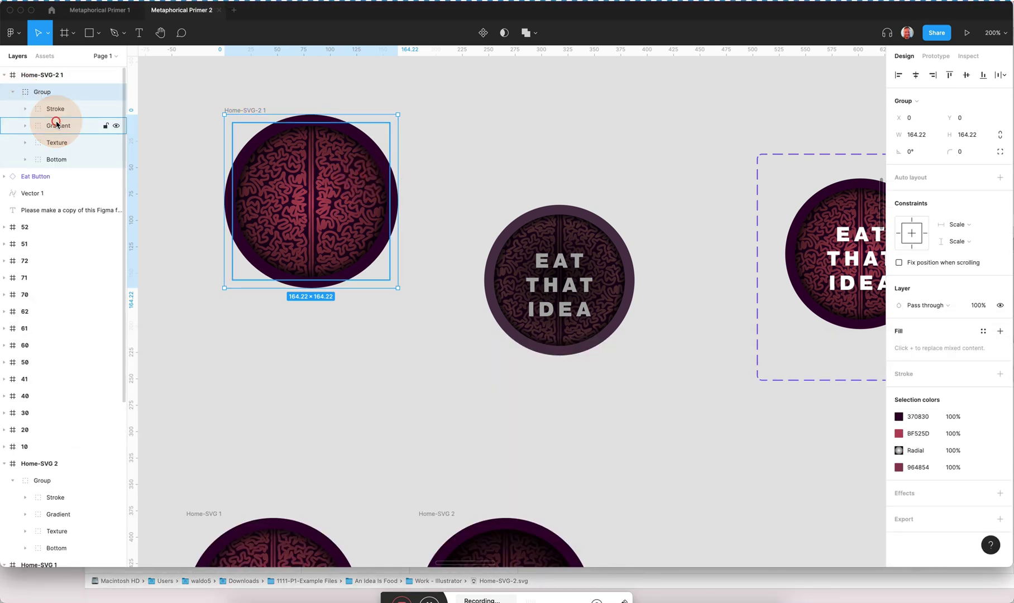
pyautogui.click(57, 123)
pyautogui.click(24, 125)
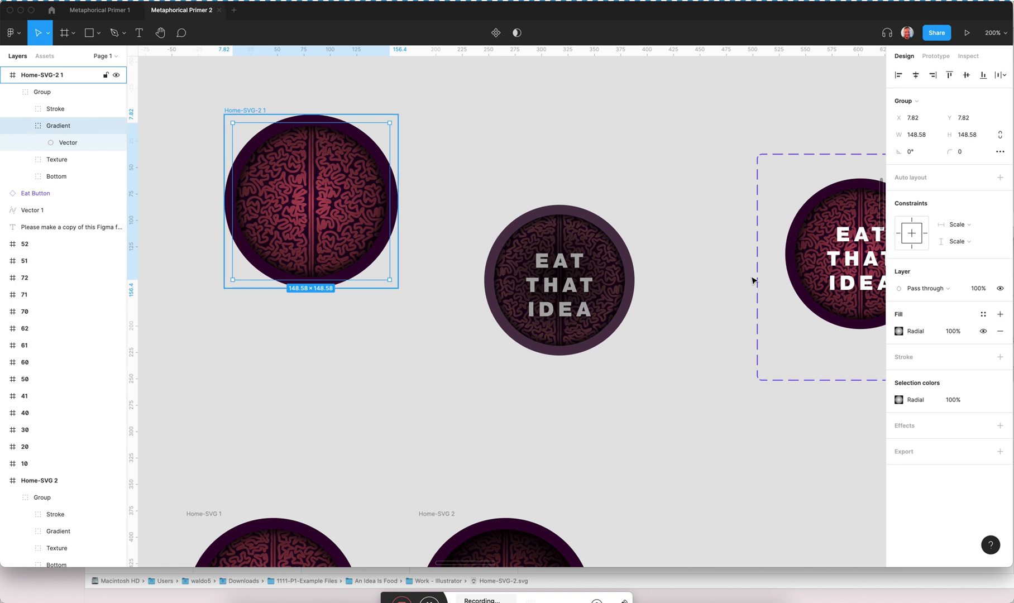
pyautogui.click(899, 331)
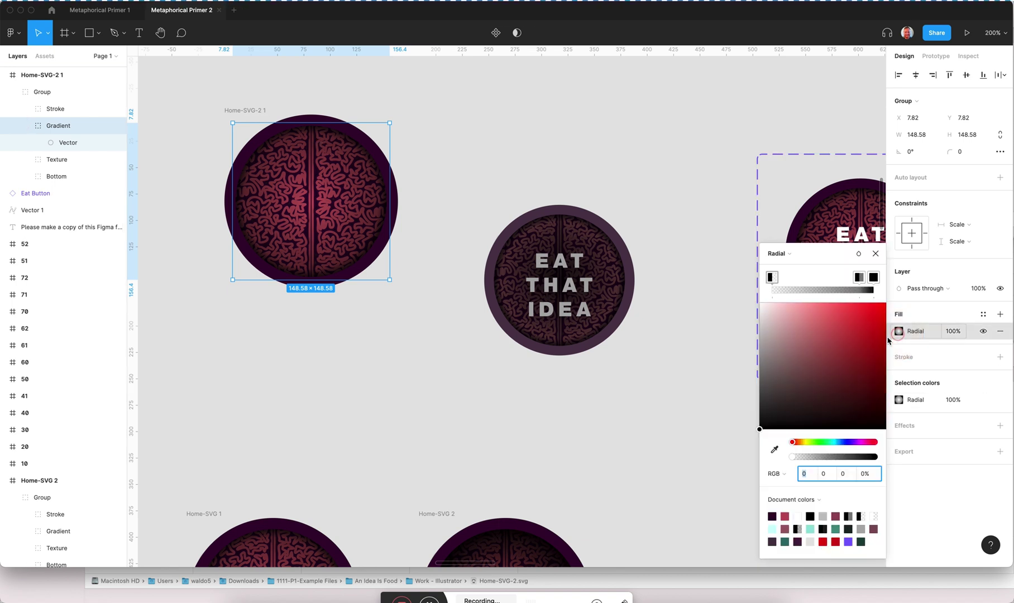
pyautogui.moveTo(857, 279)
pyautogui.mouseDown()
pyautogui.moveTo(815, 278)
pyautogui.moveTo(839, 277)
pyautogui.mouseUp()
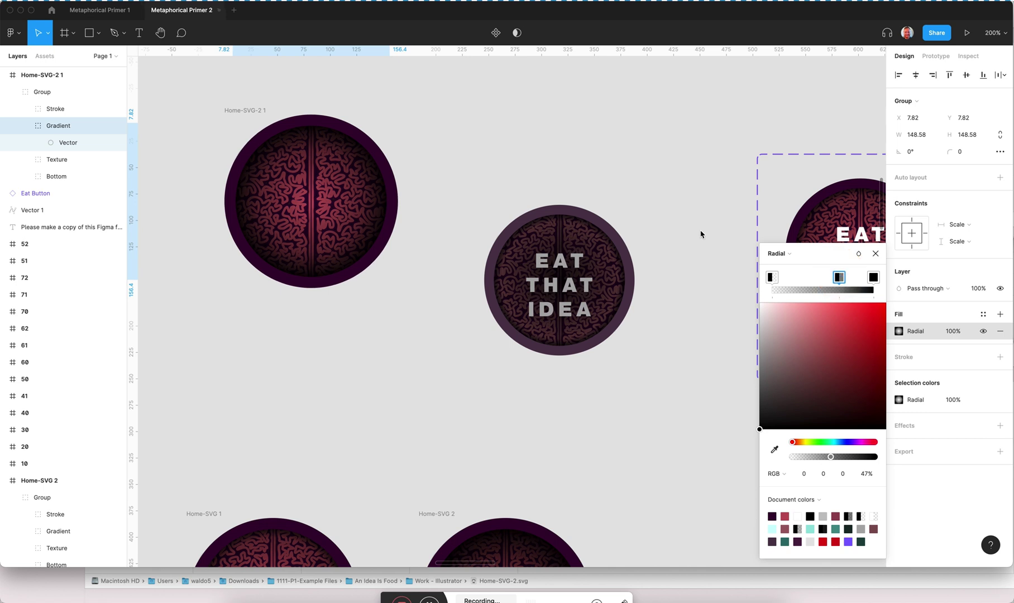
# Change the fill of the imported brain's Stroke layer to magenta CE23B5
pyautogui.click(78, 108)
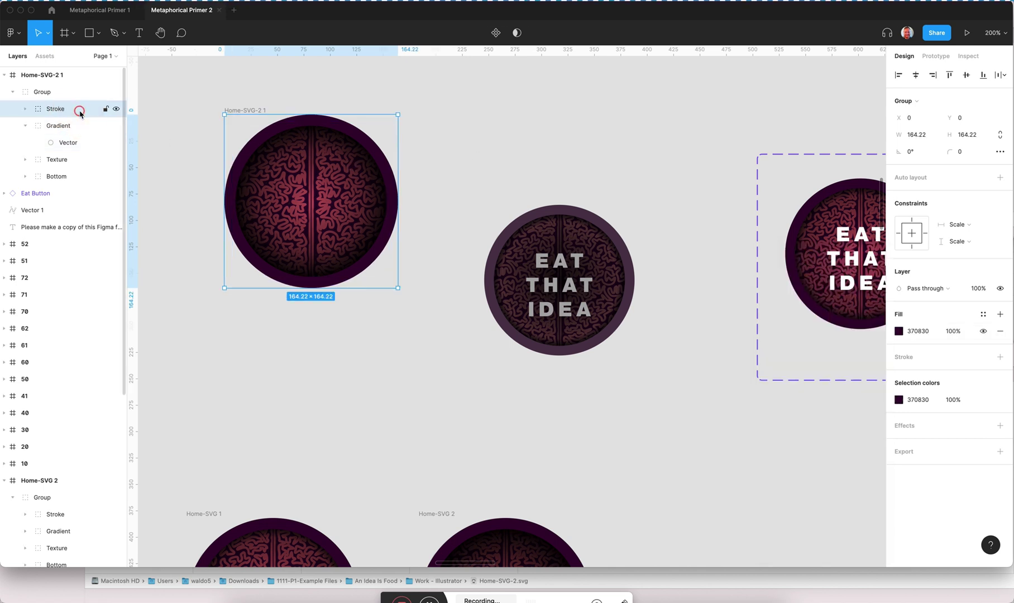
pyautogui.click(898, 331)
pyautogui.moveTo(855, 353); pyautogui.dragTo(859, 334)
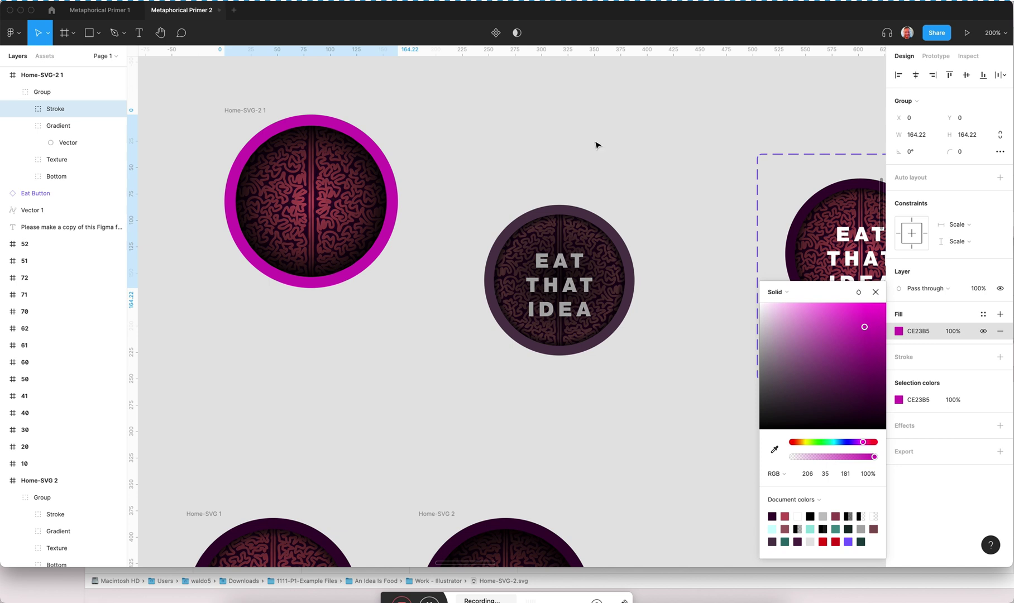
pyautogui.click(586, 136)
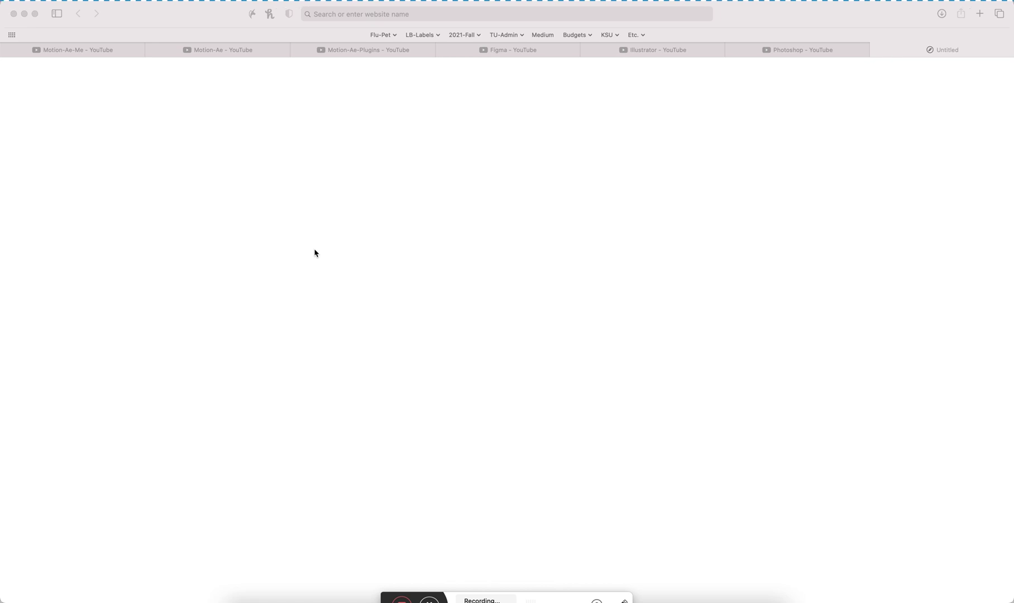
# Search the web in Safari for "import files to figma" and open the Figma Help Center article on importing files
pyautogui.click(466, 18)
pyautogui.write('im')
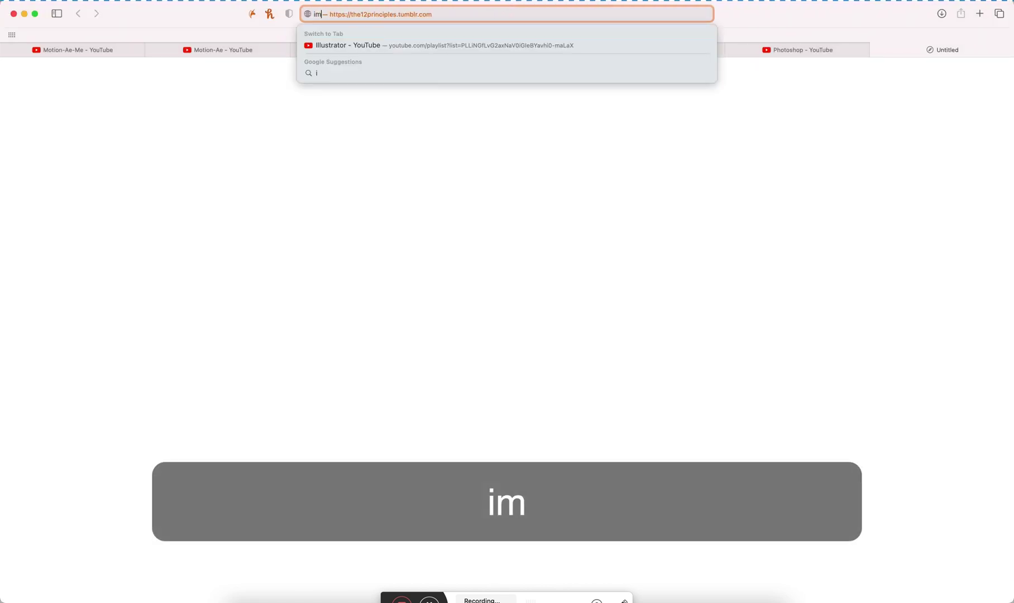
pyautogui.write('port files')
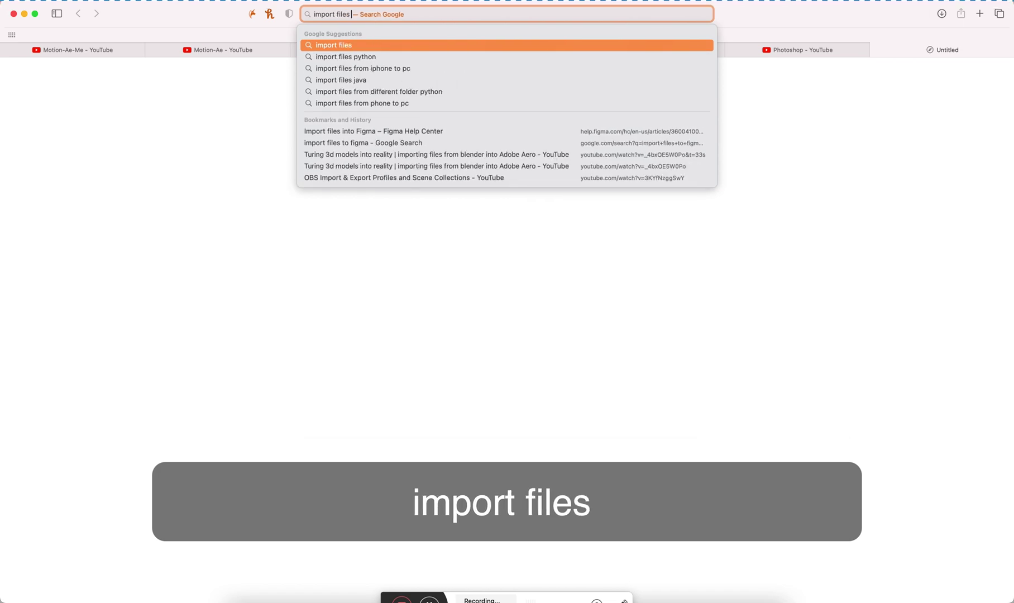
pyautogui.write(' to figma')
pyautogui.press('Return')
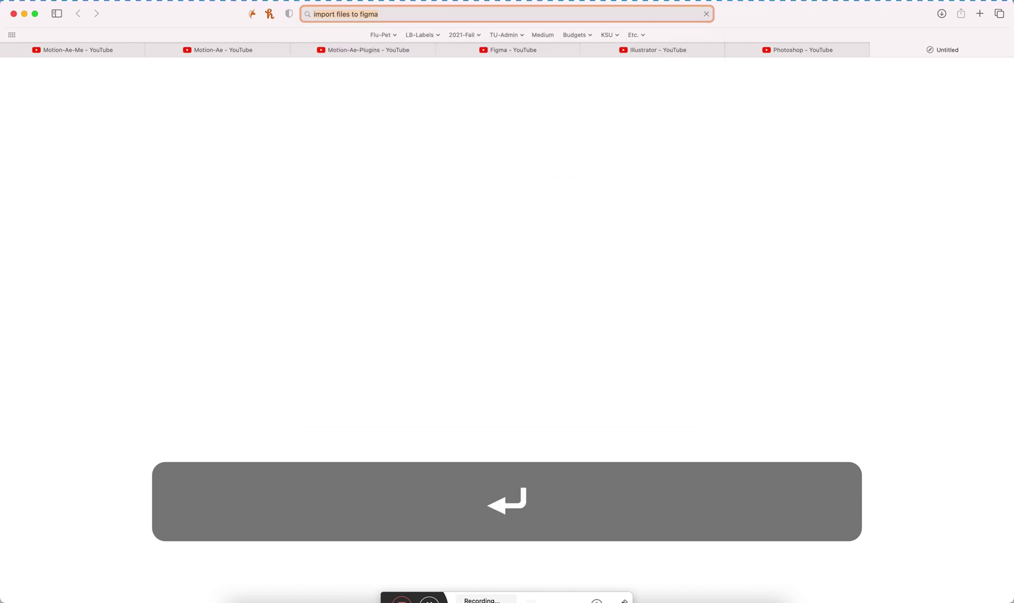
pyautogui.click(139, 316)
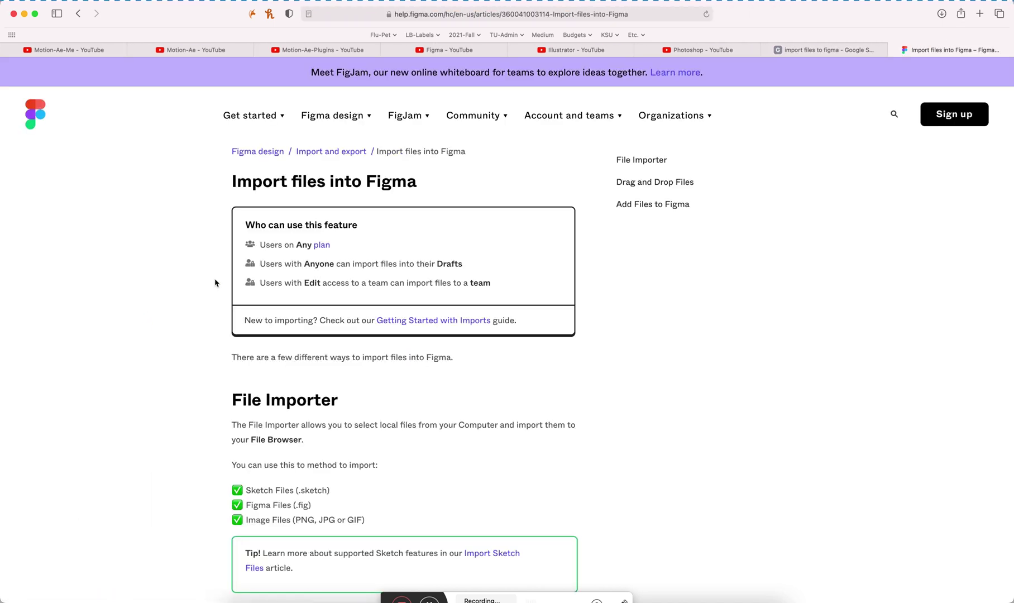
# Examine which vector and image formats the article lists for the Figma editor, highlighting those entries, and hide the browser
pyautogui.scroll(-8, 215, 283)
pyautogui.scroll(-8, 215, 283)
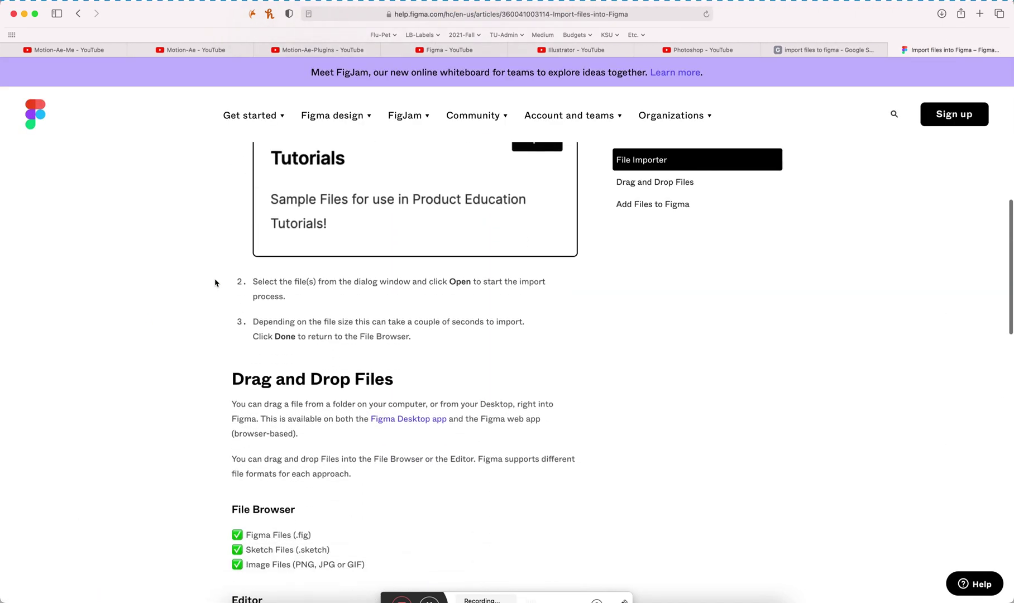
pyautogui.scroll(-1, 215, 283)
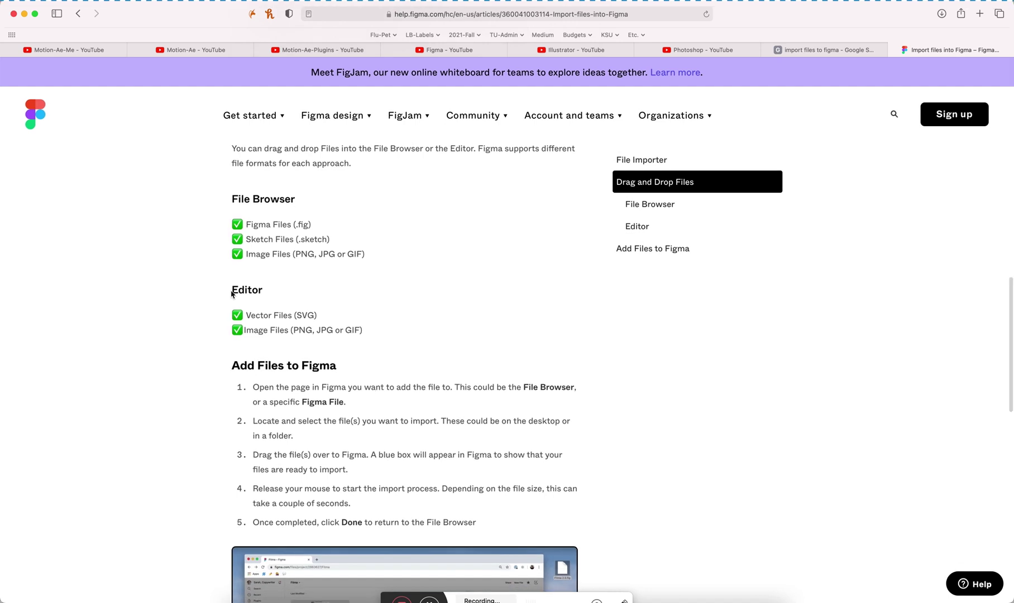
pyautogui.doubleClick(244, 290)
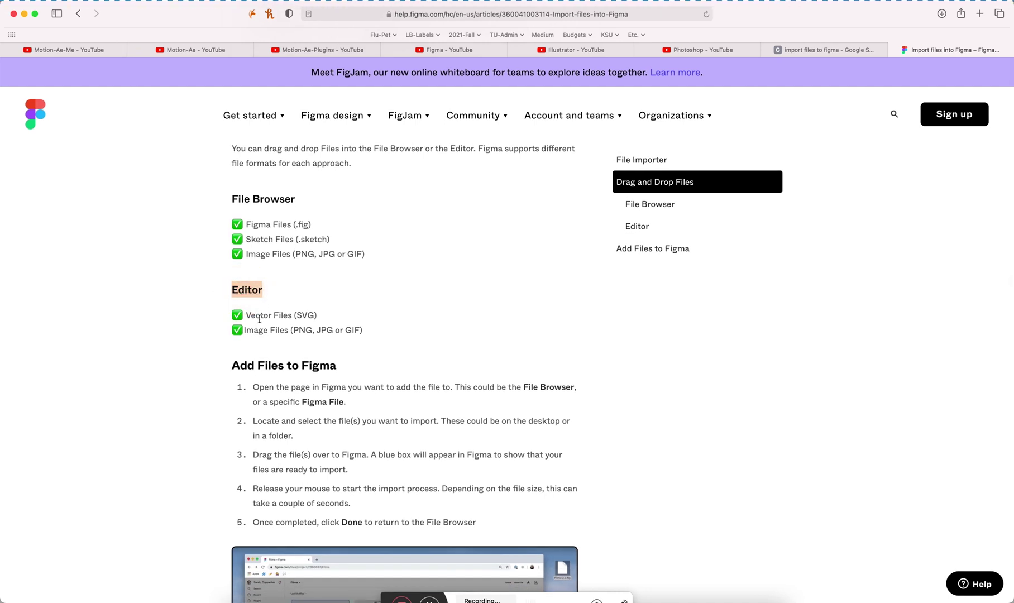
pyautogui.moveTo(243, 315); pyautogui.dragTo(330, 311)
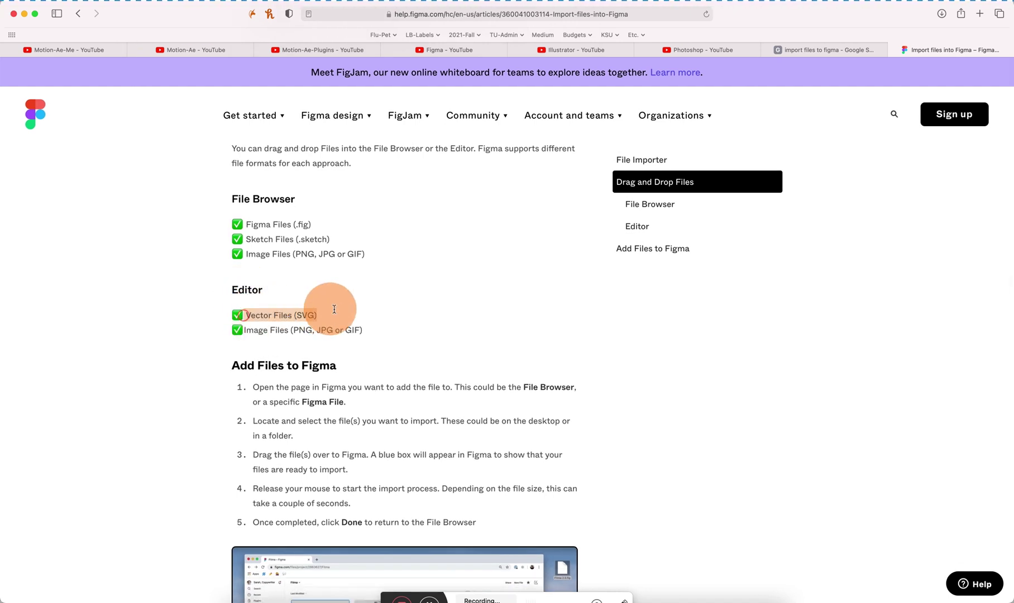
pyautogui.moveTo(247, 332); pyautogui.dragTo(352, 339)
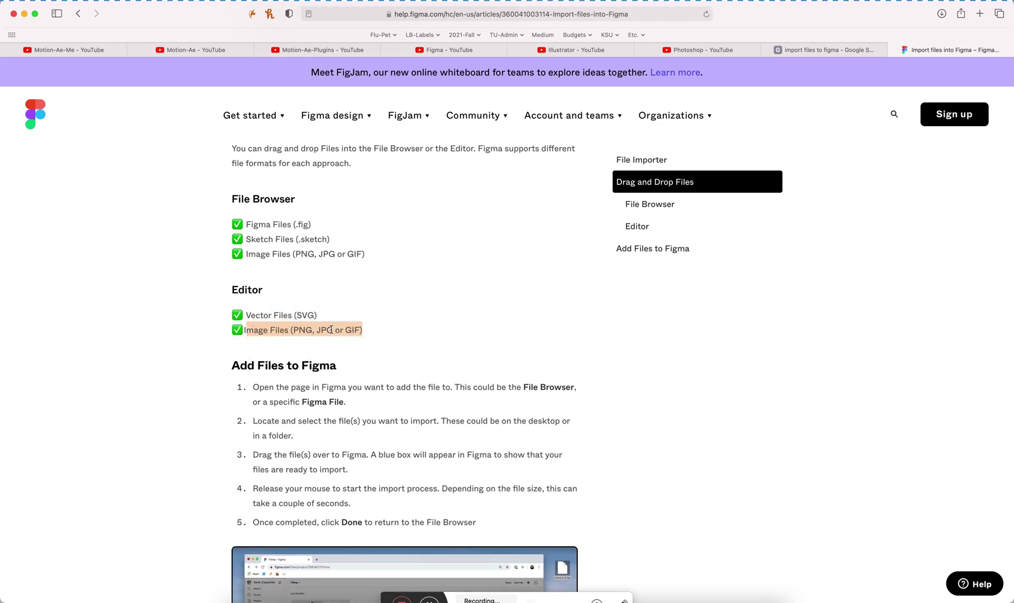
pyautogui.scroll(-2, 454, 317)
pyautogui.scroll(4, 452, 317)
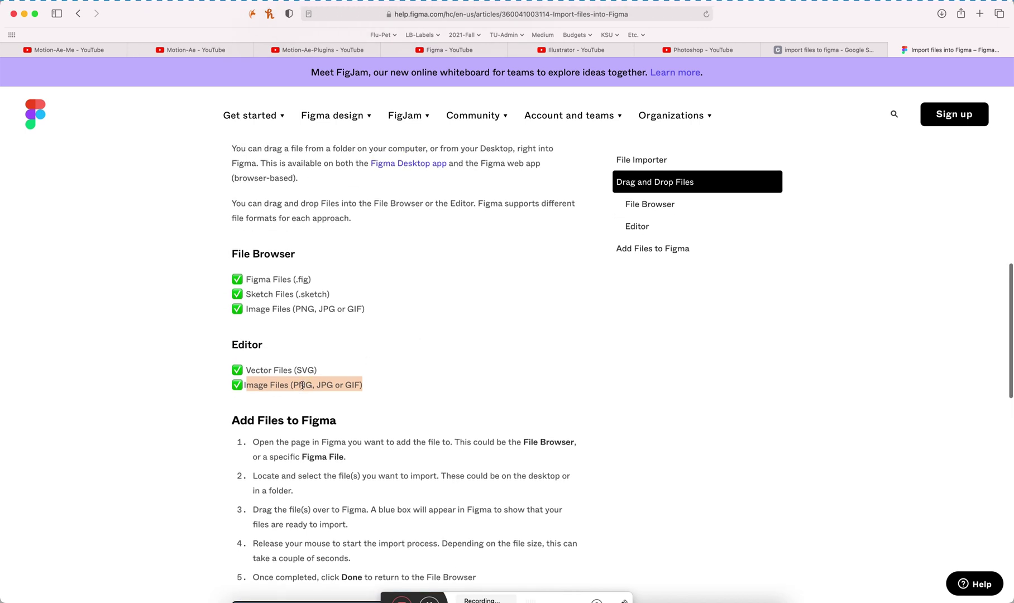
pyautogui.doubleClick(306, 371)
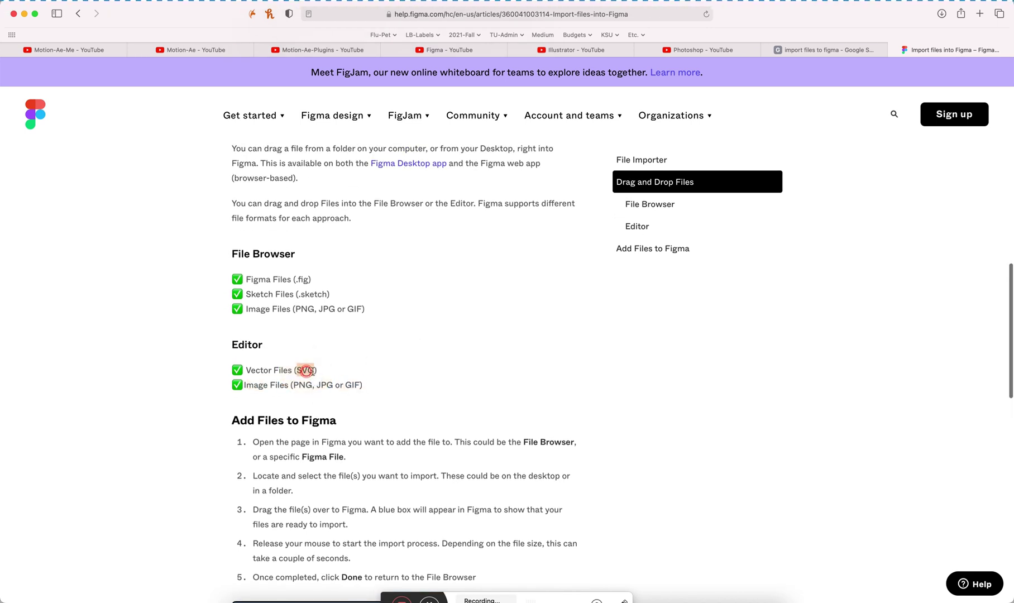
pyautogui.scroll(1, 412, 379)
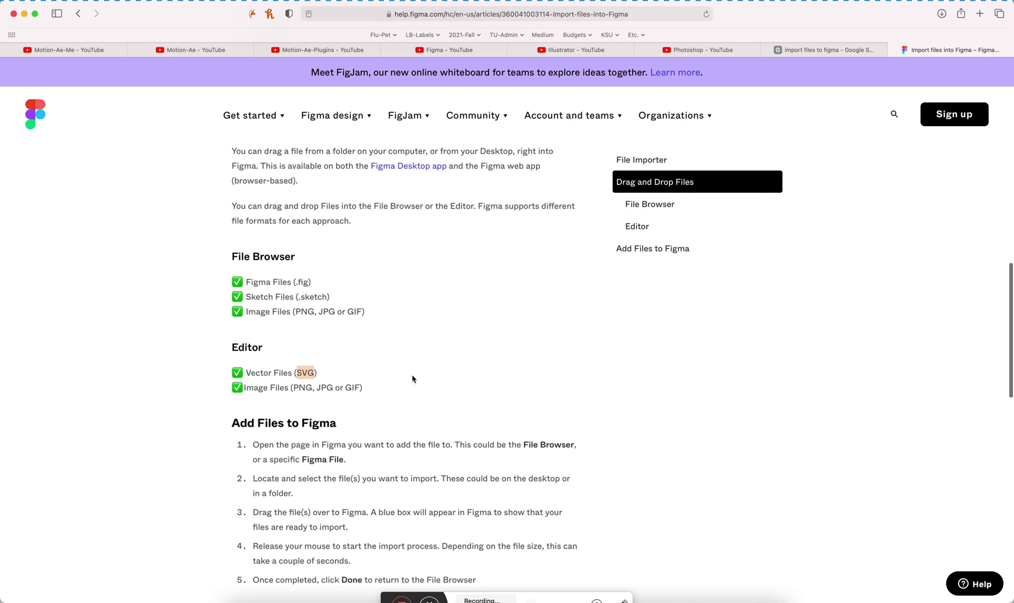
pyautogui.scroll(-10, 413, 380)
pyautogui.scroll(7, 413, 380)
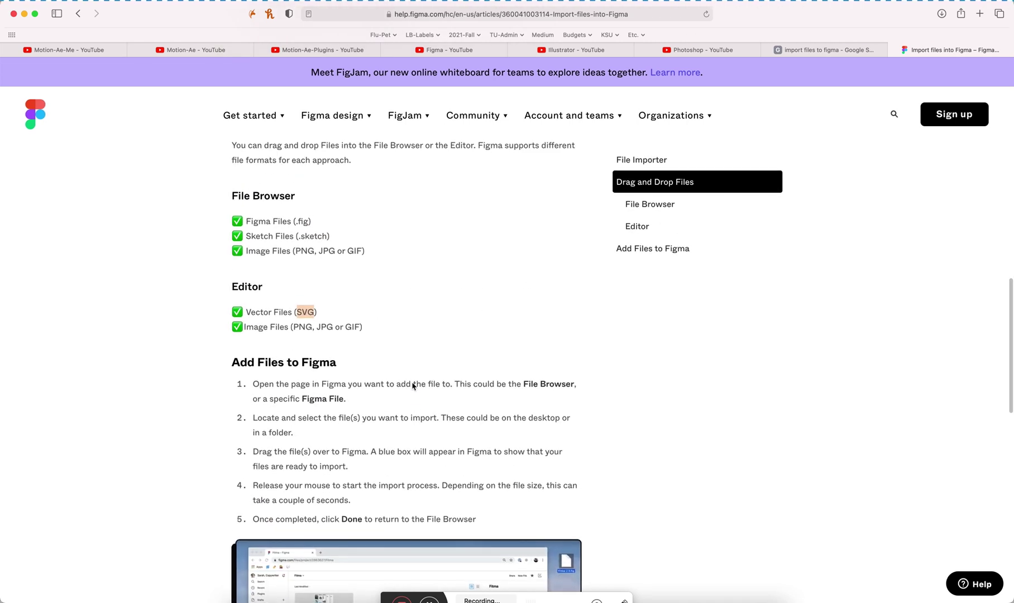
pyautogui.press('super+h')
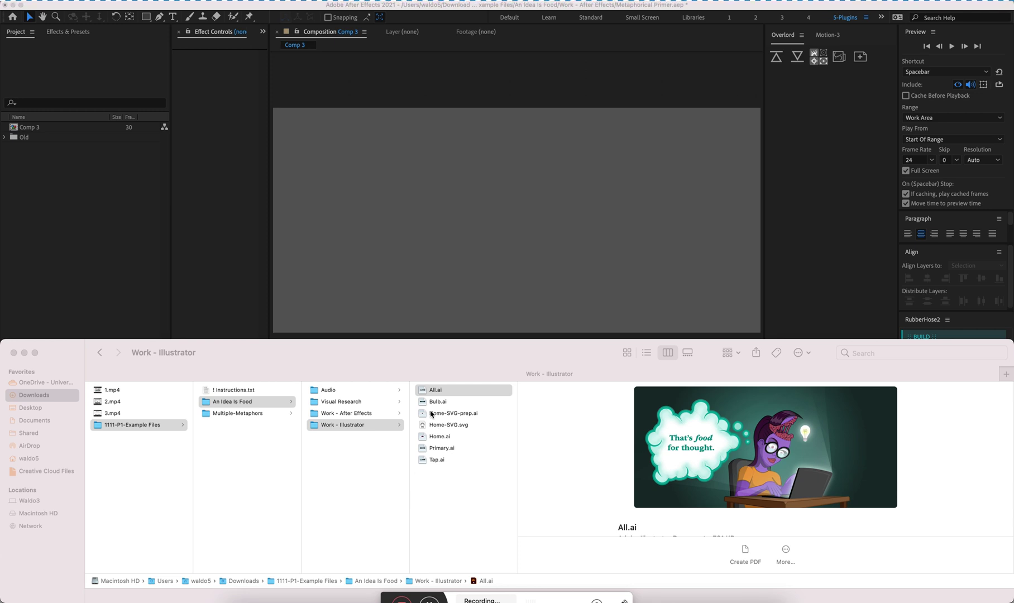
# Open All.ai from the Work - Illustrator folder and briefly hide and show its ArmR and Table layers
pyautogui.doubleClick(434, 390)
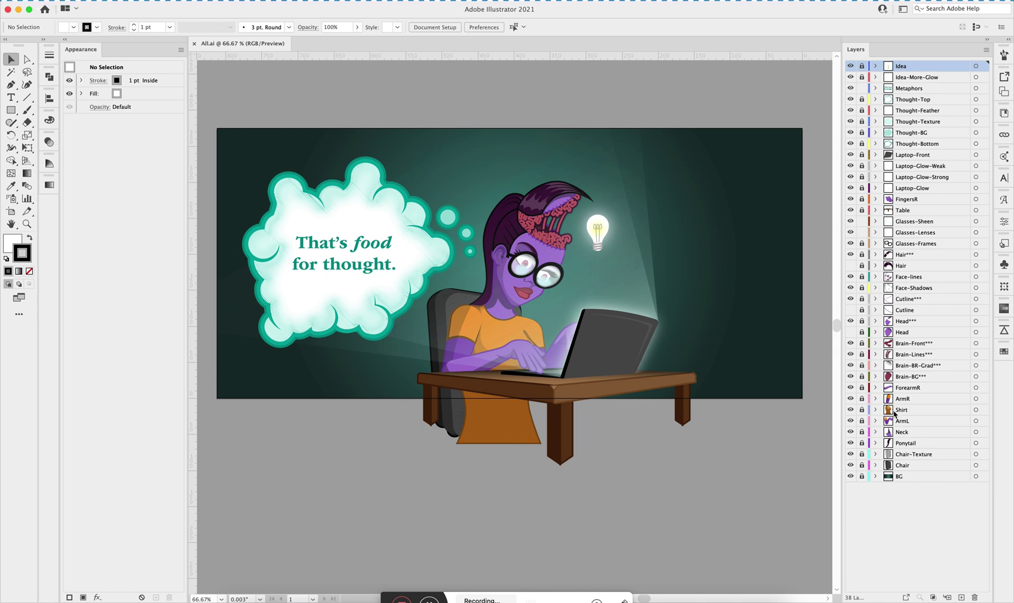
pyautogui.click(849, 399)
pyautogui.click(849, 399)
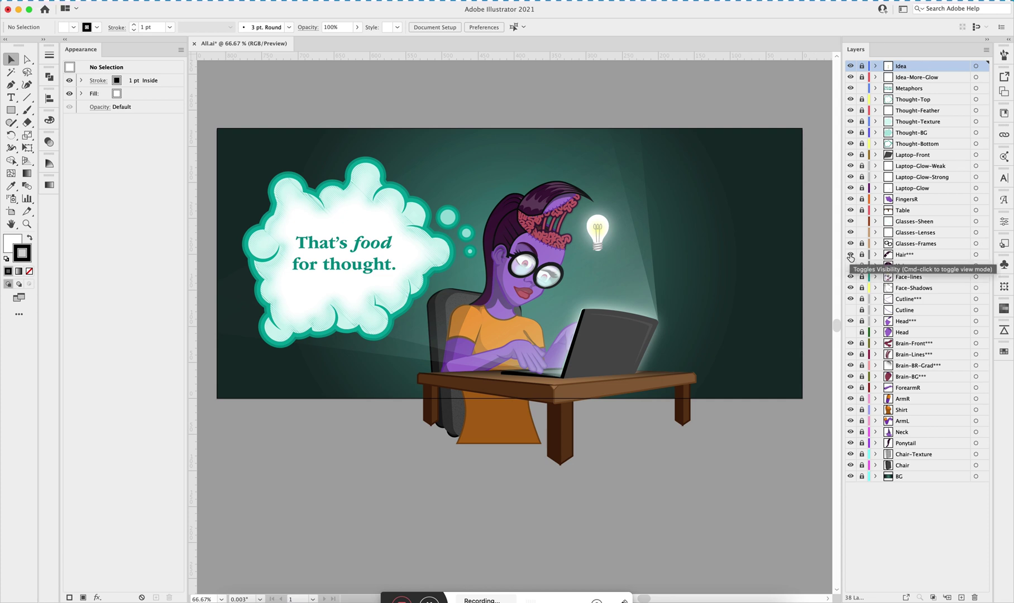
pyautogui.click(851, 210)
pyautogui.click(850, 210)
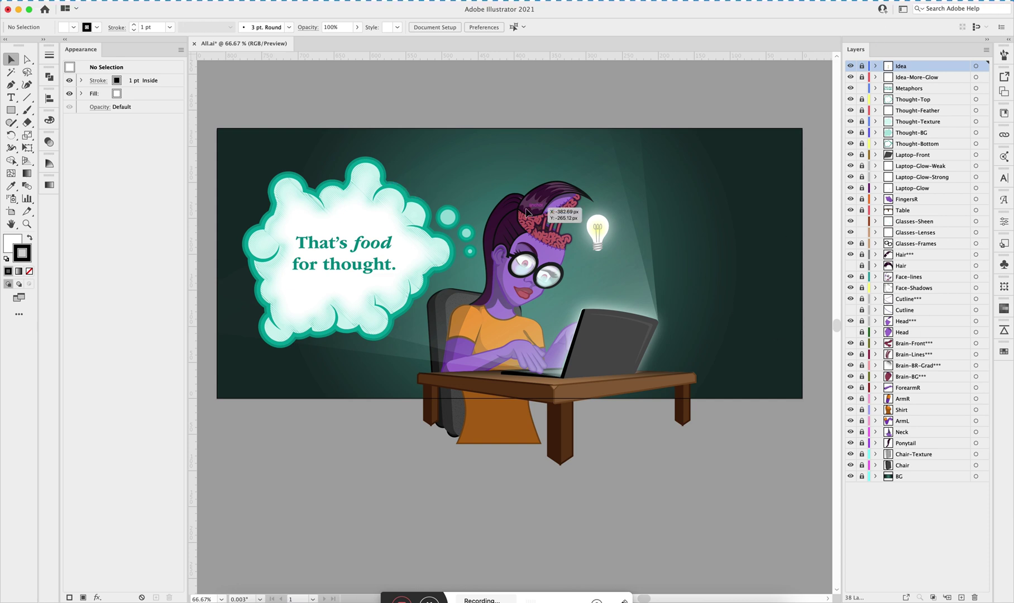
# Open Bulb.ai, Primary.ai and Tap.ai from the Work - Illustrator folder in Finder
pyautogui.hotkey('ctrl', 'Up')
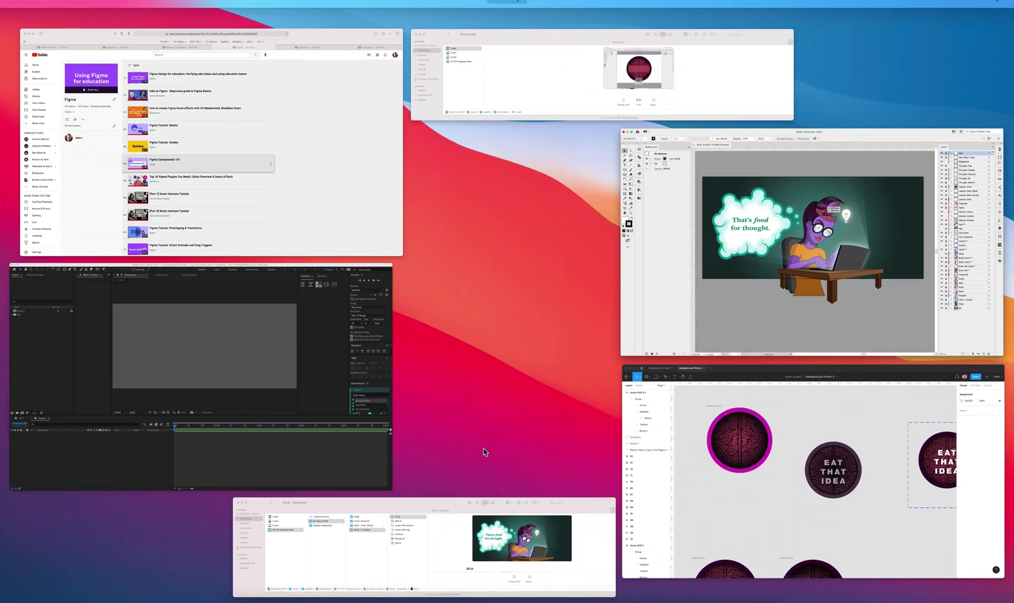
pyautogui.click(427, 535)
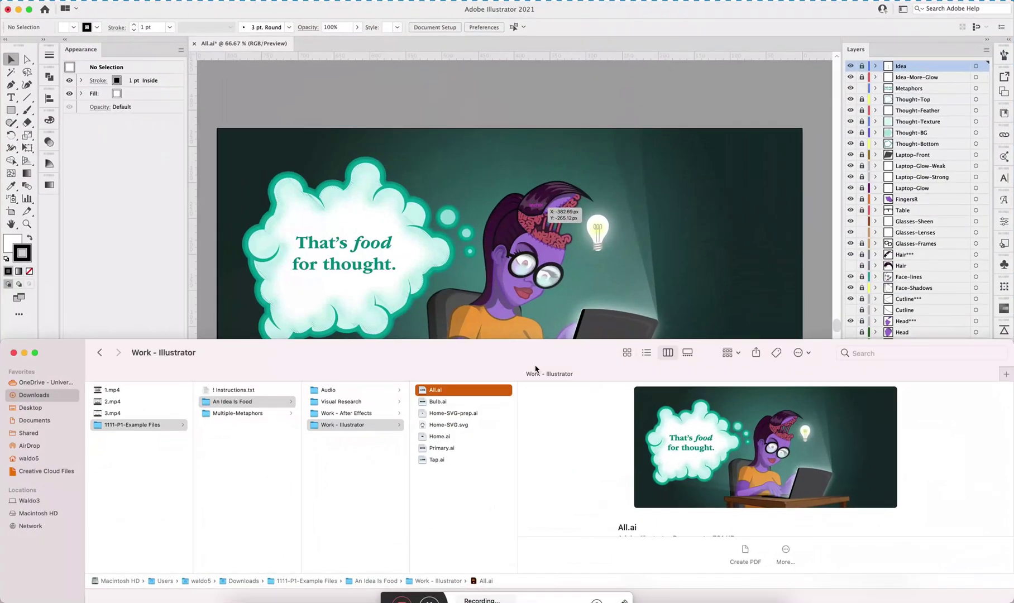
pyautogui.click(460, 401)
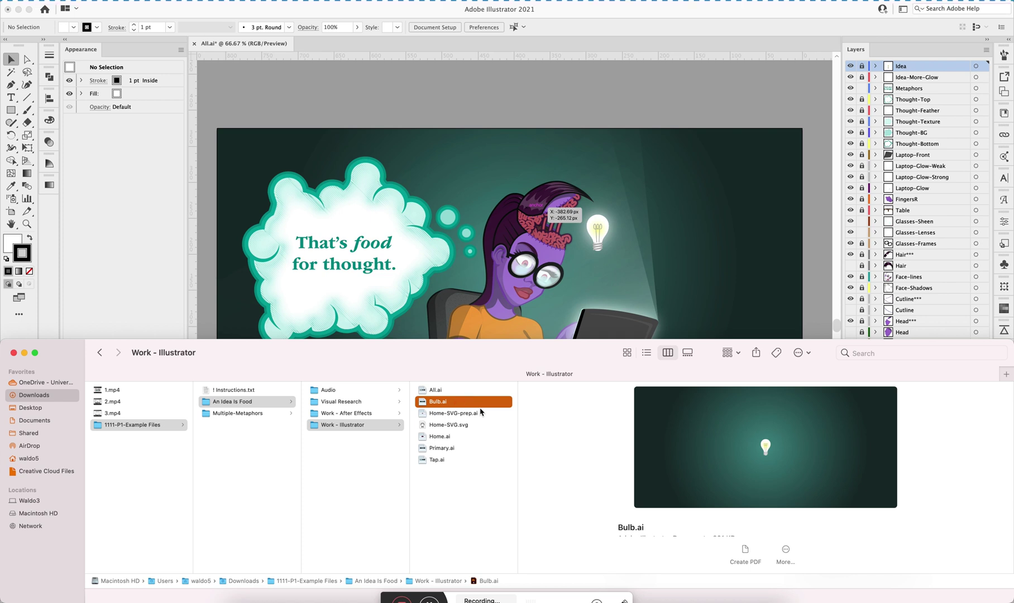
pyautogui.doubleClick(422, 406)
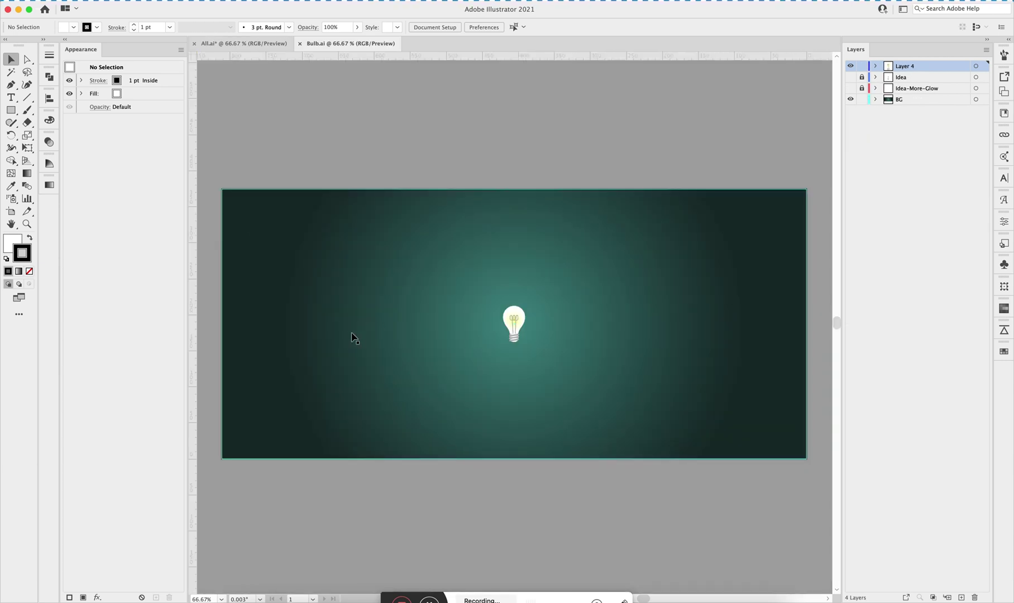
pyautogui.hotkey('ctrl', 'Up')
pyautogui.click(441, 561)
pyautogui.doubleClick(441, 447)
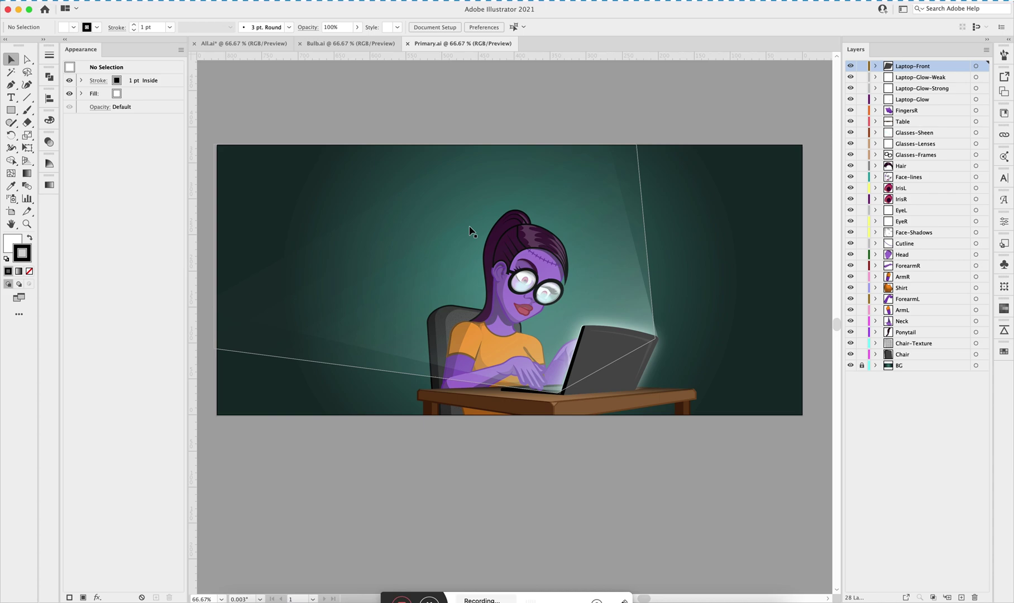
pyautogui.hotkey('ctrl', 'Up')
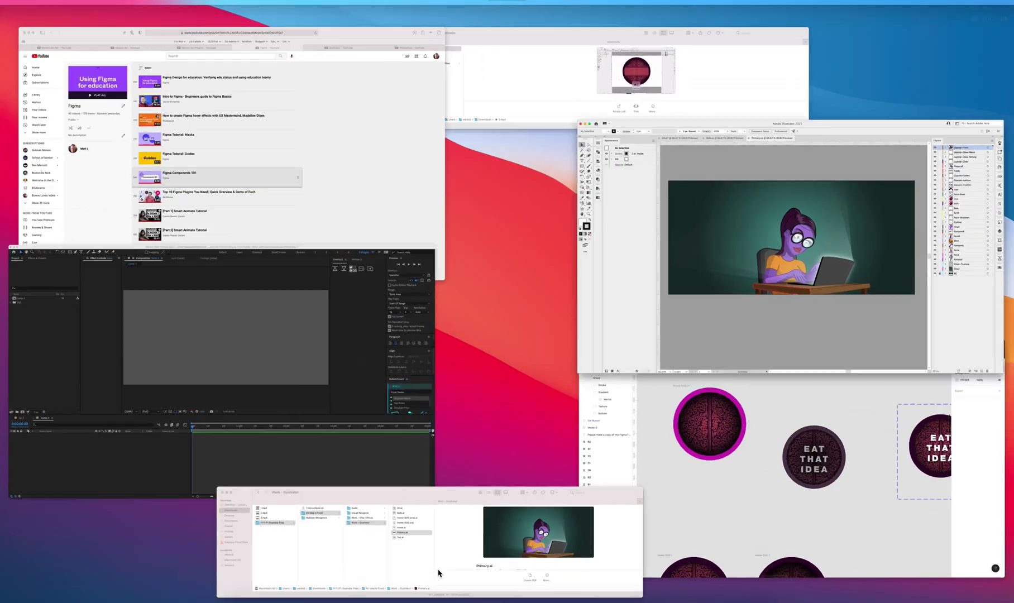
pyautogui.click(439, 572)
pyautogui.doubleClick(431, 464)
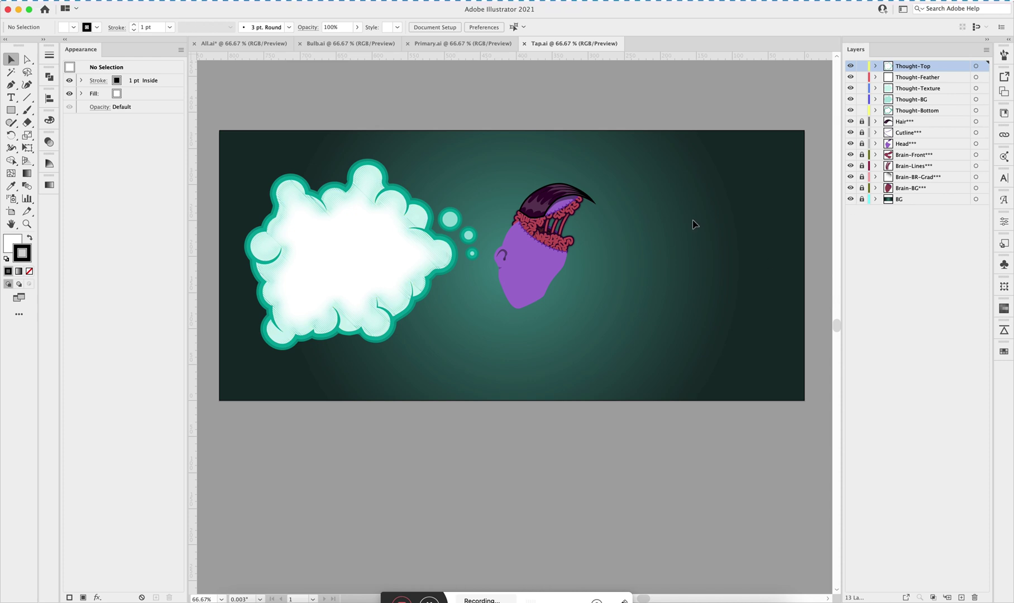
# Inspect the thought bubble groups in Tap.ai and the laptop glow and table artwork in Primary.ai by selecting them
pyautogui.click(407, 207)
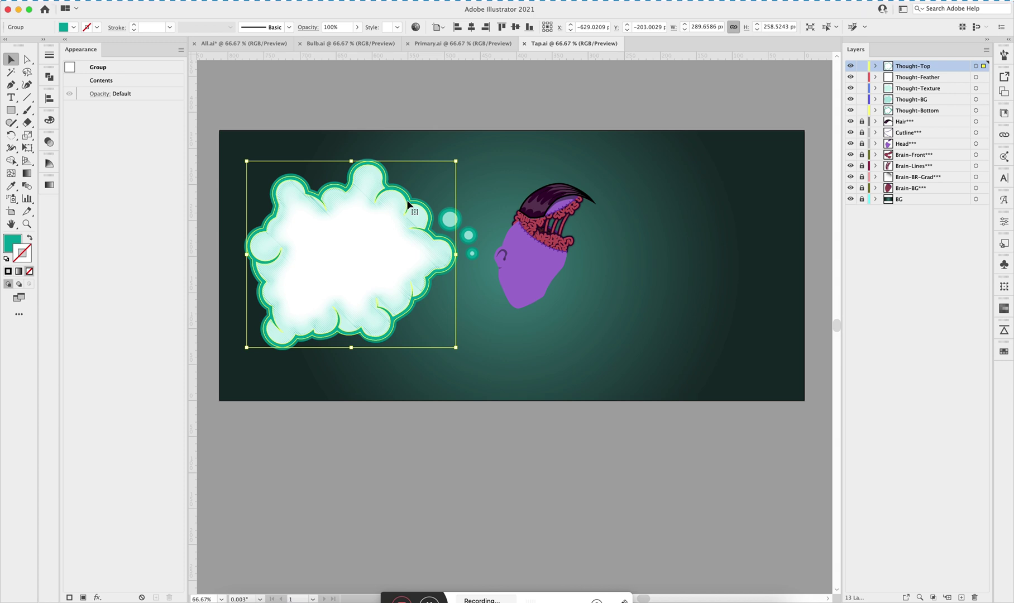
pyautogui.click(415, 294)
pyautogui.click(505, 273)
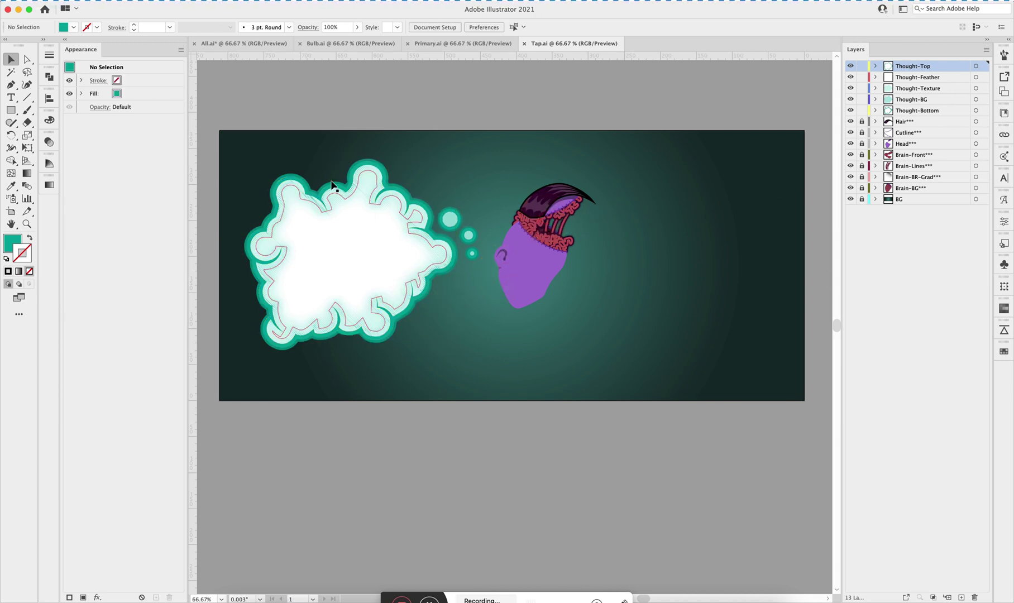
pyautogui.click(367, 207)
pyautogui.click(480, 48)
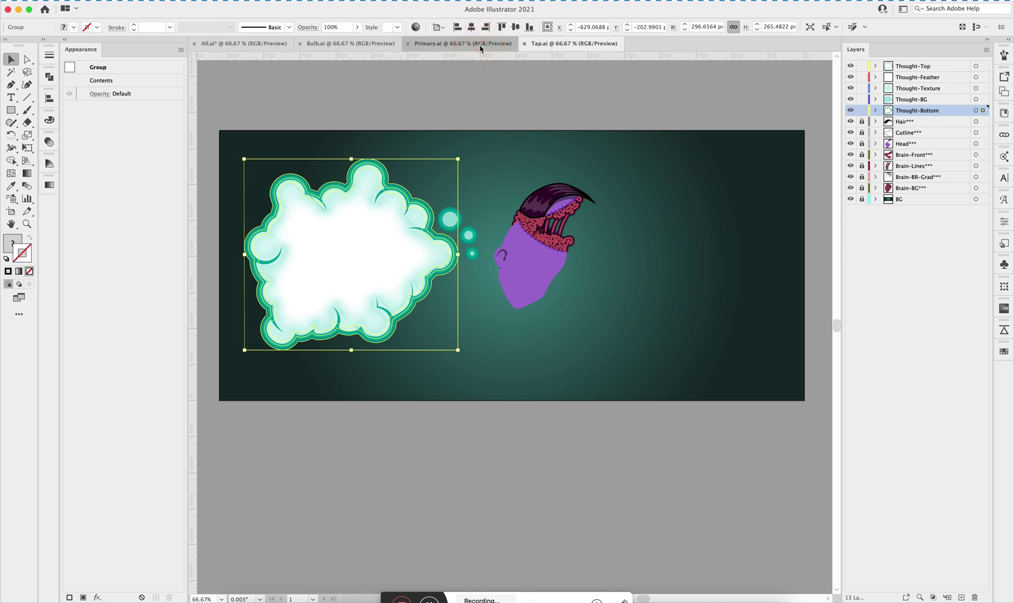
pyautogui.click(483, 244)
pyautogui.click(584, 404)
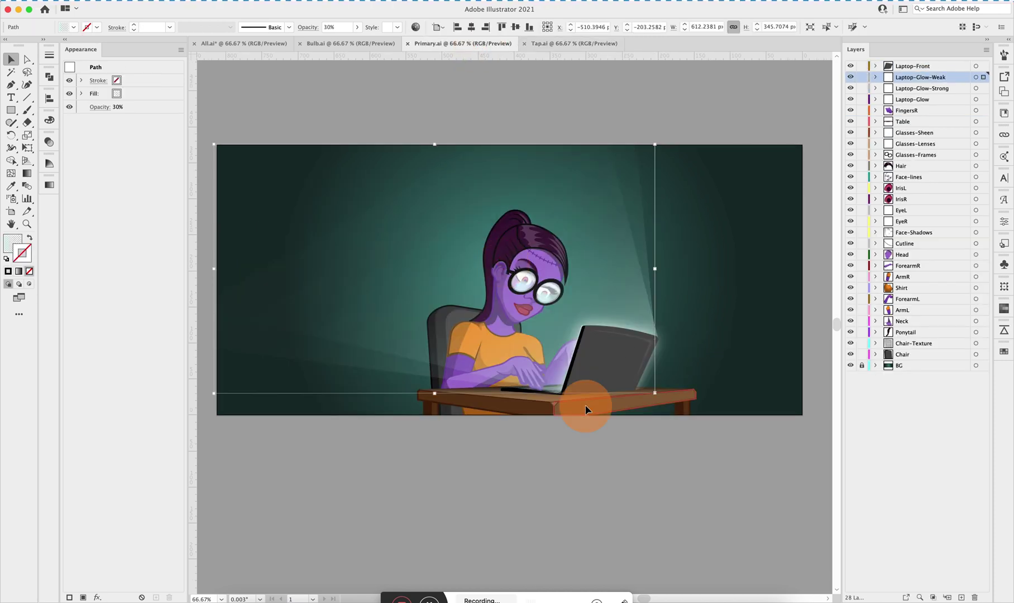
pyautogui.click(573, 480)
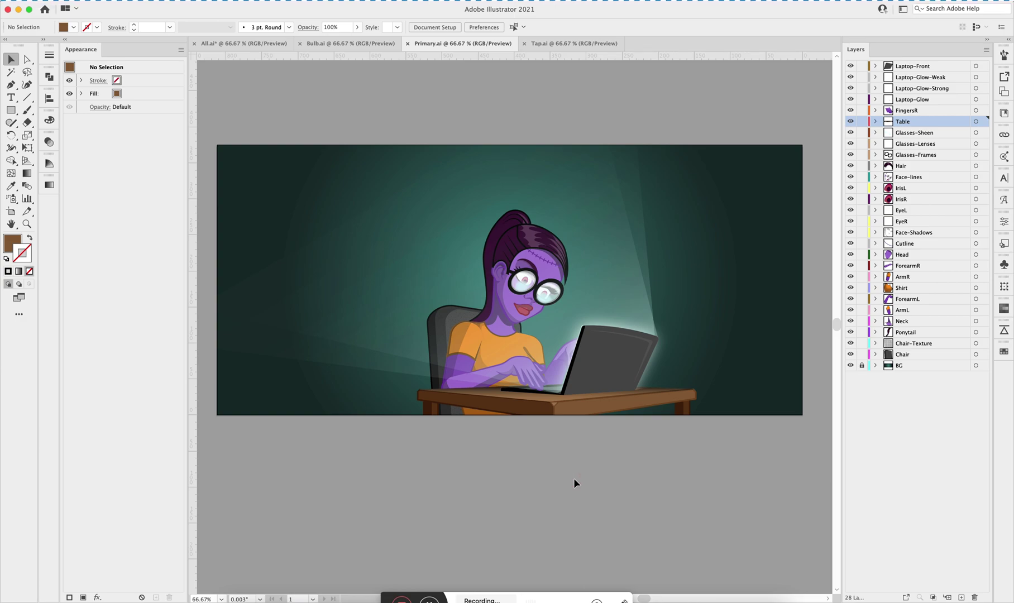
# Bring up Bulb.ai, look at Comp 3 in After Effects, and return to Illustrator to dock Overlord above the layer list
pyautogui.hotkey('ctrl', 'Up')
pyautogui.click(764, 312)
pyautogui.click(368, 44)
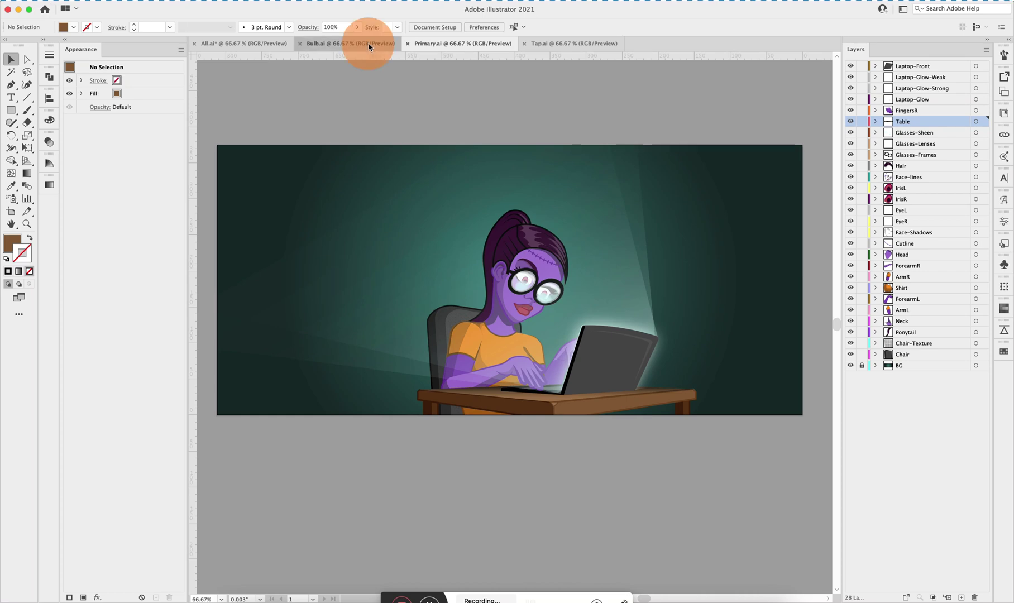
pyautogui.hotkey('ctrl', 'Up')
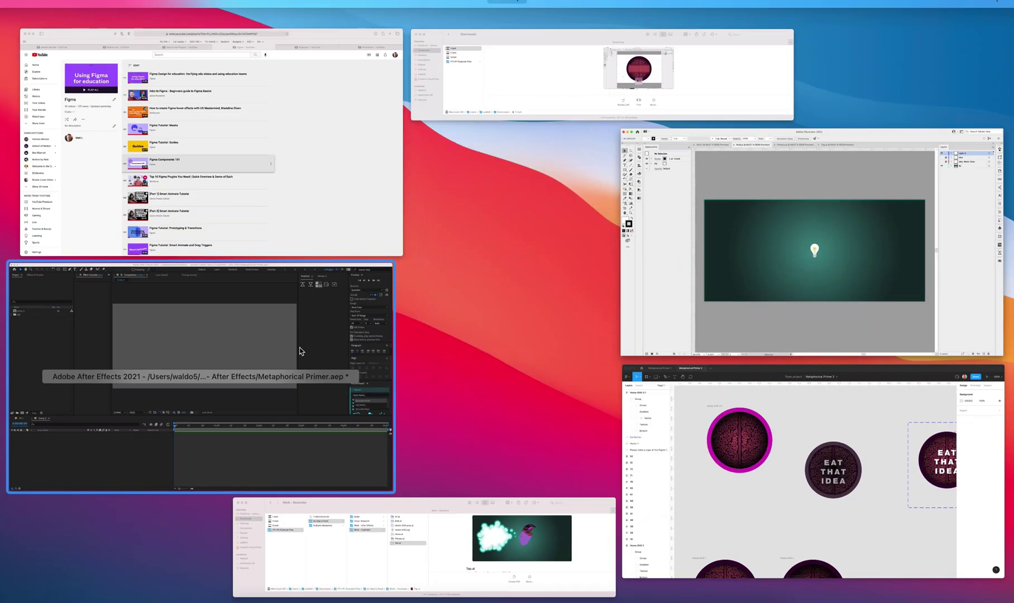
pyautogui.click(259, 362)
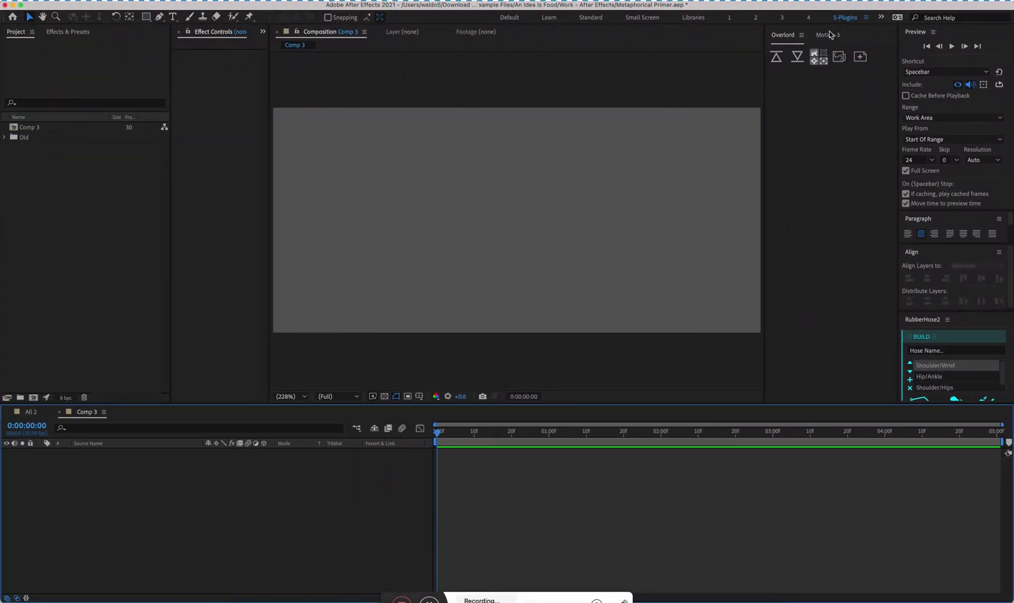
pyautogui.hotkey('ctrl', 'Up')
pyautogui.click(483, 217)
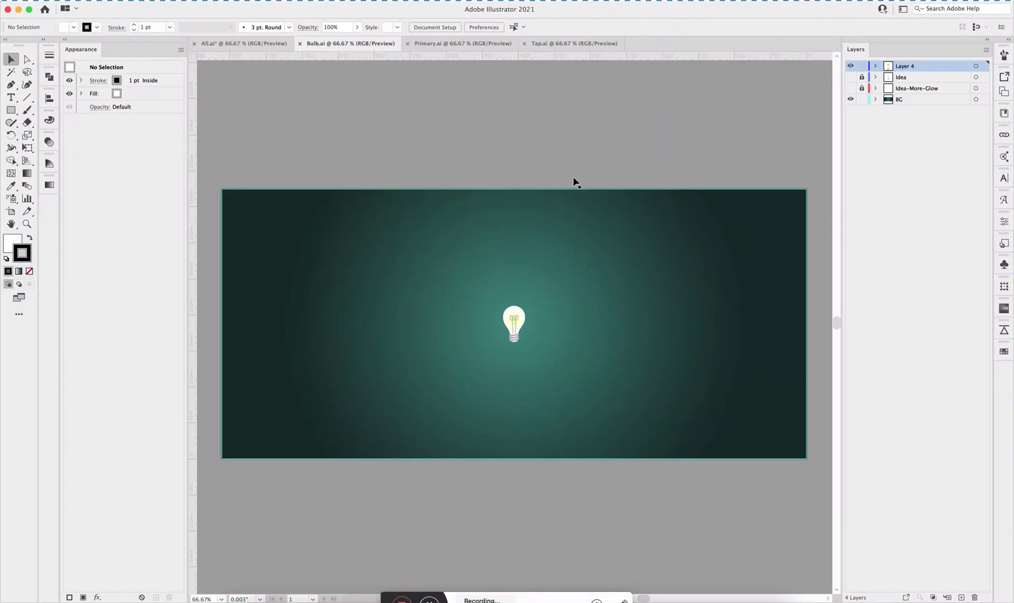
pyautogui.moveTo(1005, 334); pyautogui.dragTo(891, 45)
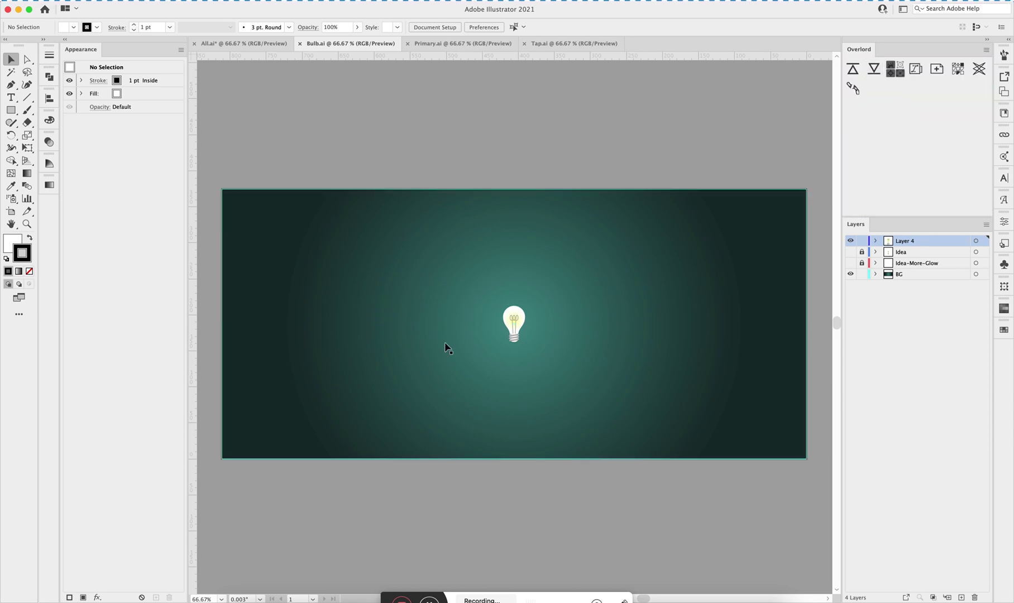
# Lock the BG layer in Bulb.ai, select the light bulb group and push it to After Effects with Overlord
pyautogui.moveTo(482, 286); pyautogui.dragTo(564, 354)
pyautogui.press('super+z')
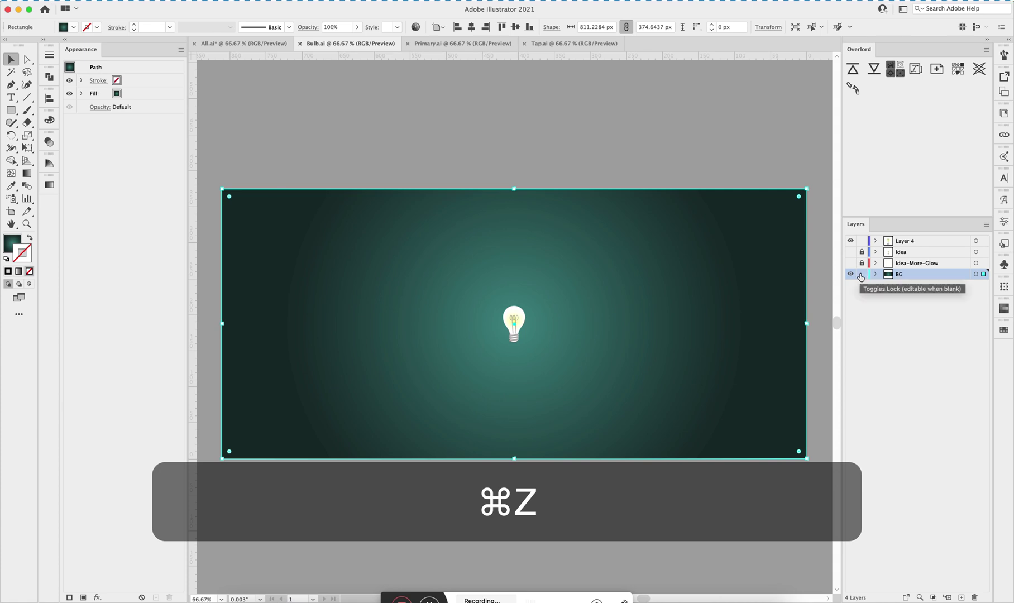
pyautogui.click(862, 273)
pyautogui.moveTo(444, 290); pyautogui.dragTo(587, 359)
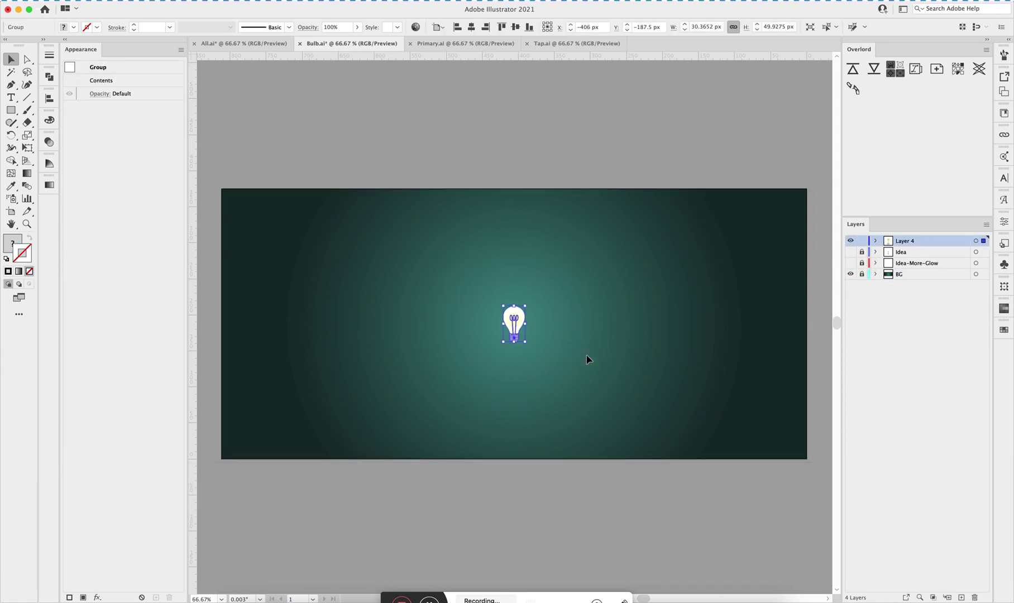
pyautogui.click(853, 69)
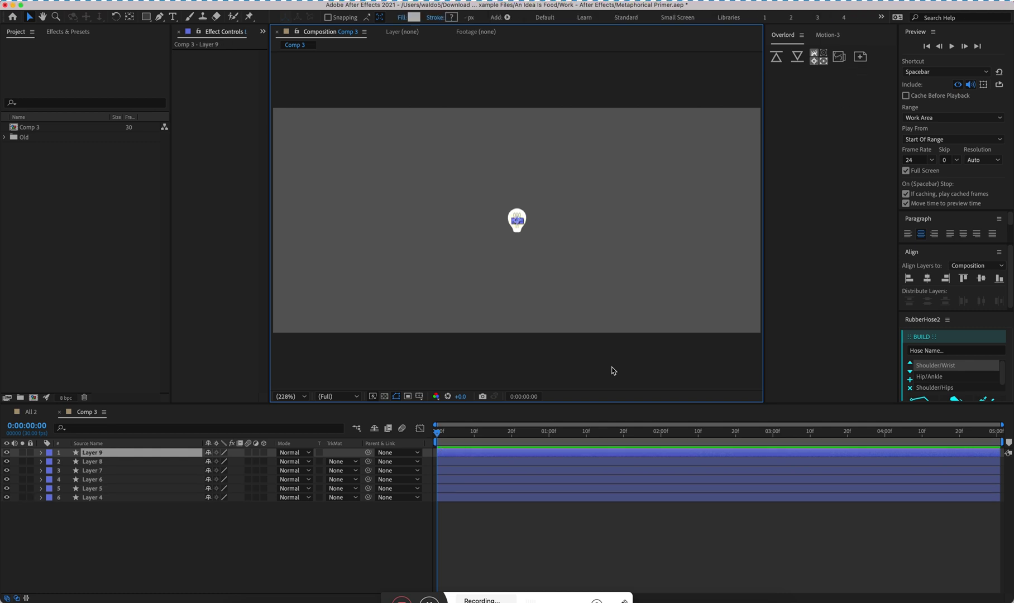
# Delete all the transferred light bulb shape layers, Layer 4 through Layer 9, from Comp 3
pyautogui.click(346, 541)
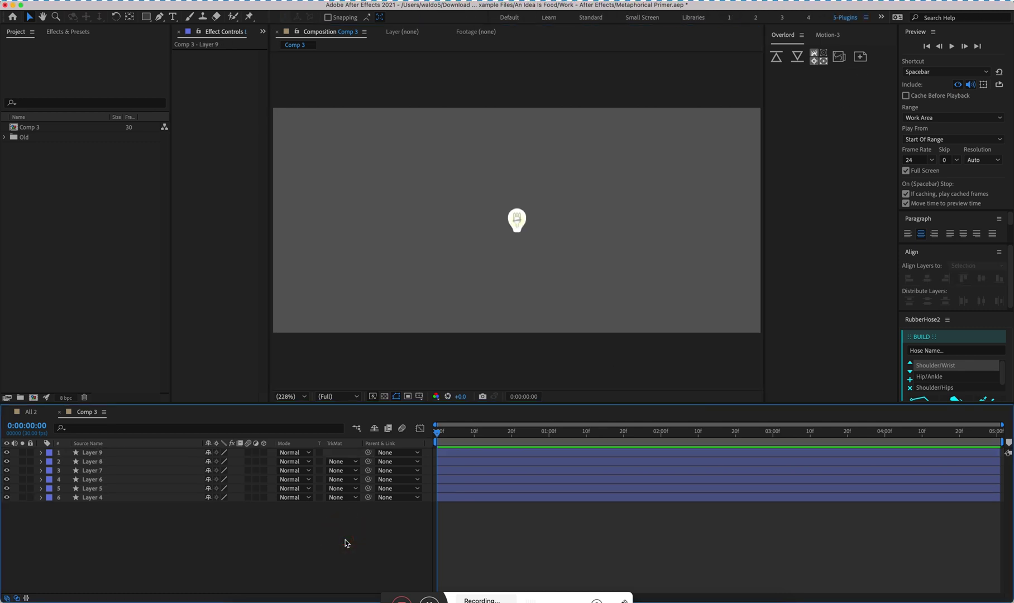
pyautogui.click(129, 461)
pyautogui.click(128, 450)
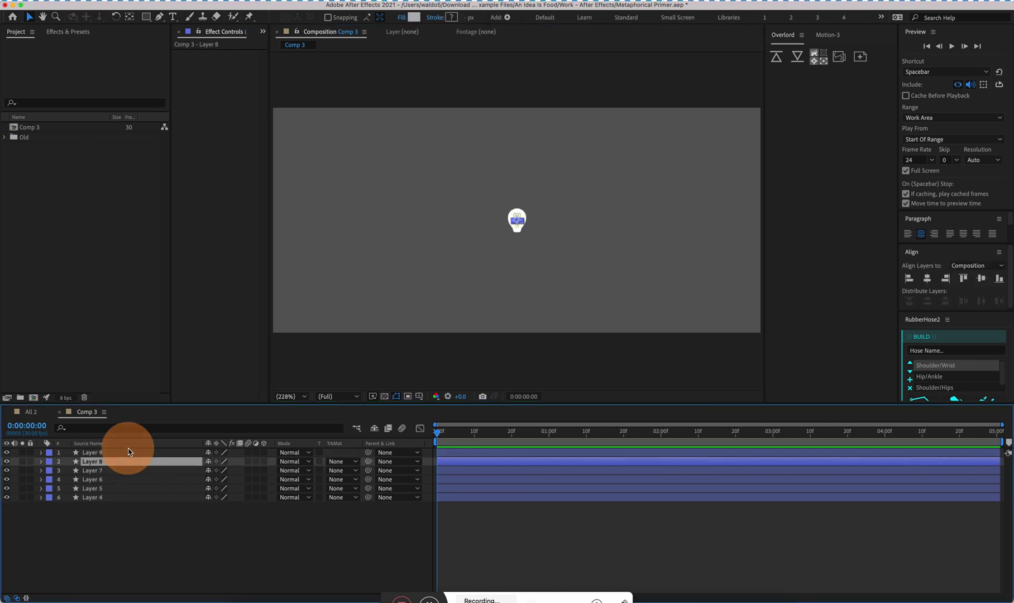
pyautogui.click(129, 452)
pyautogui.keyDown('shift'); pyautogui.click(131, 499); pyautogui.keyUp('shift')
pyautogui.press('BackSpace')
# Switch to Safari and look through the first videos of the Motion-Ae-Me playlist on YouTube
pyautogui.hotkey('ctrl', 'Up')
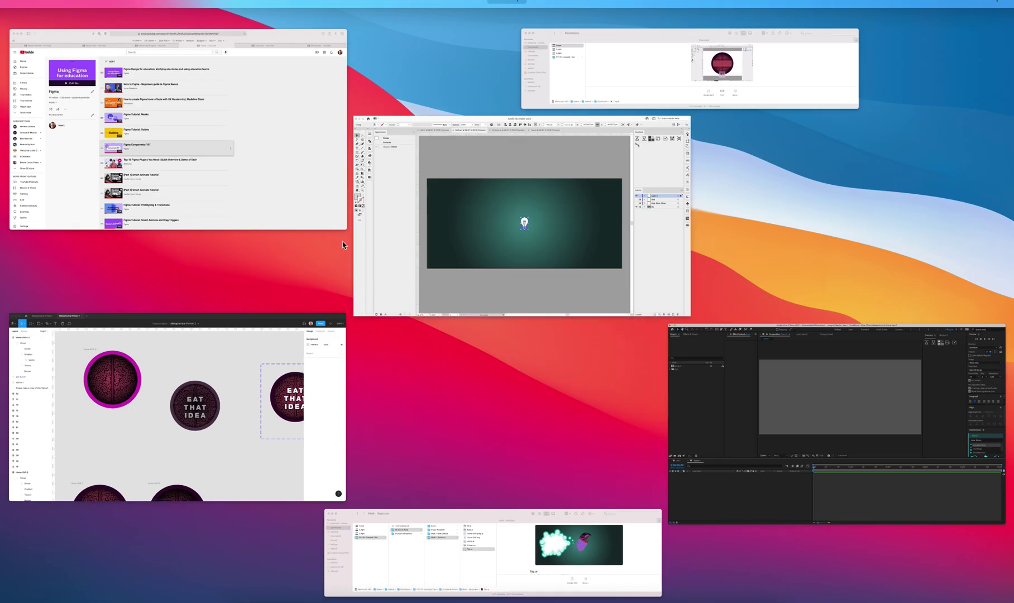
pyautogui.click(312, 111)
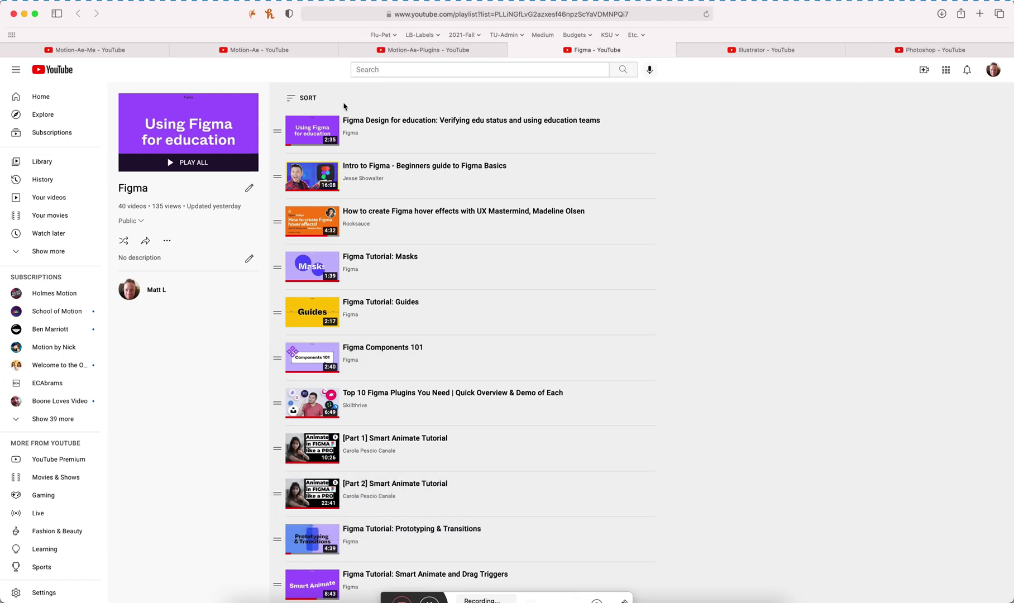
pyautogui.click(99, 51)
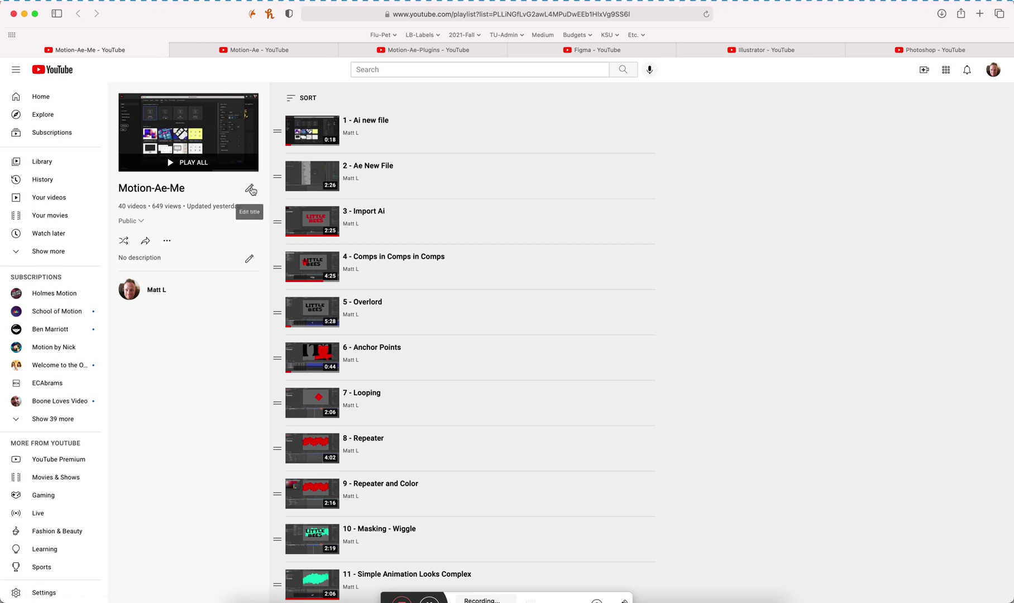
pyautogui.scroll(-1, 348, 180)
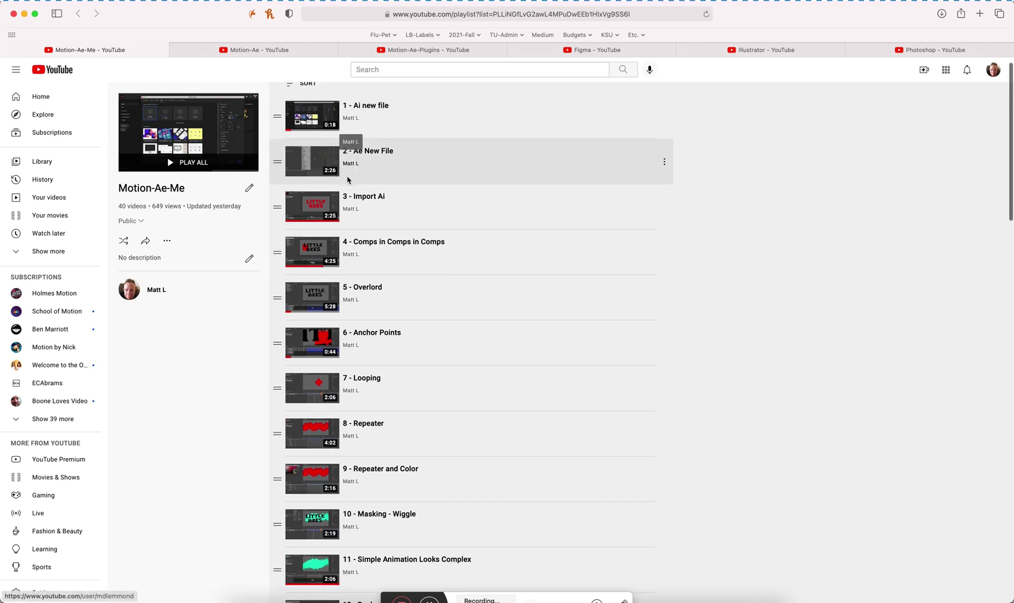
pyautogui.scroll(-1, 348, 180)
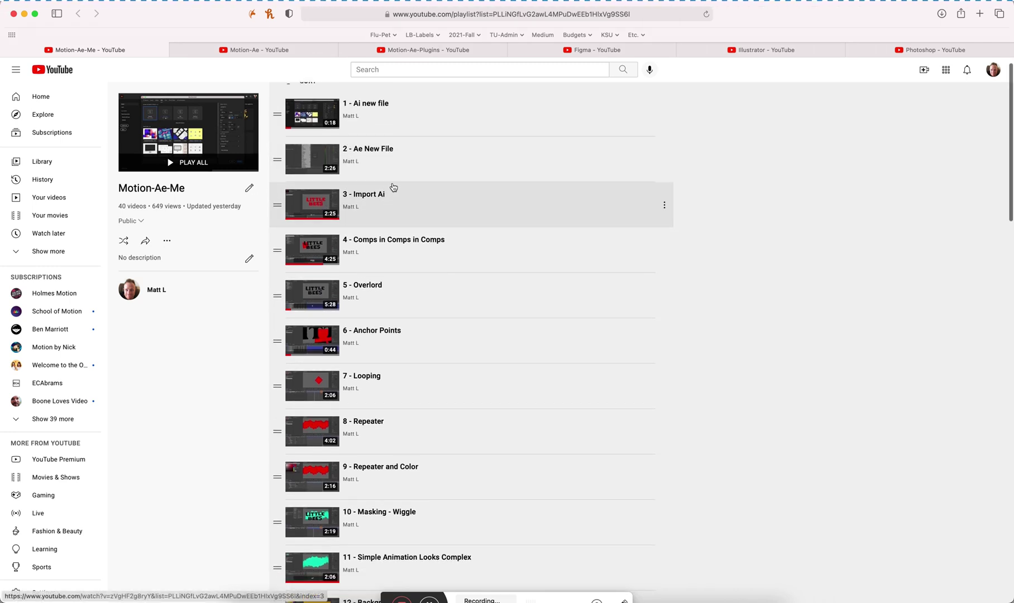
pyautogui.scroll(1, 393, 187)
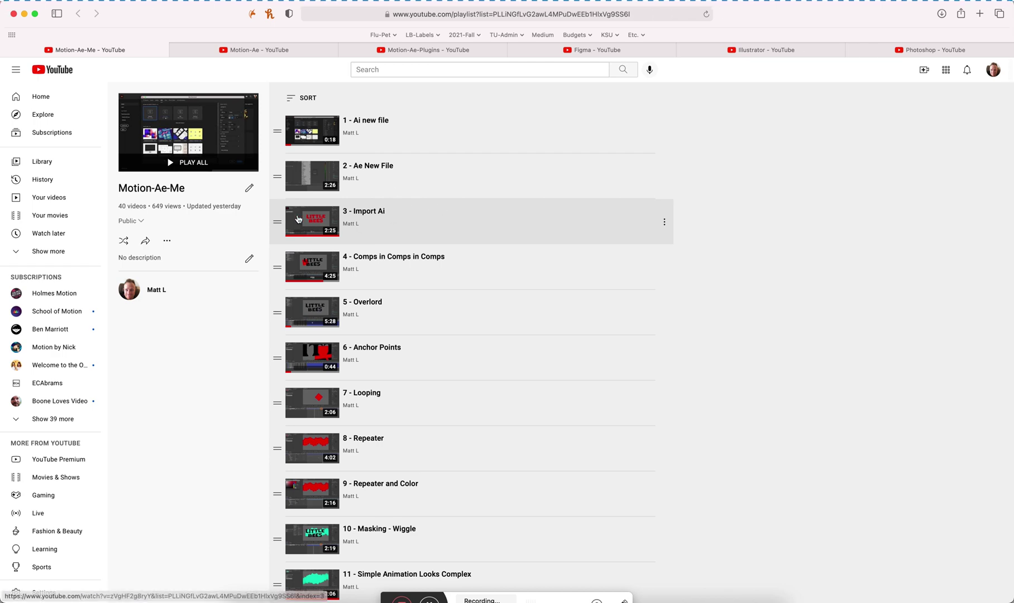
# Return to Bulb.ai in Illustrator, deselect the bulb, and show and unlock the Idea and Idea-More-Glow layers
pyautogui.hotkey('ctrl', 'Up')
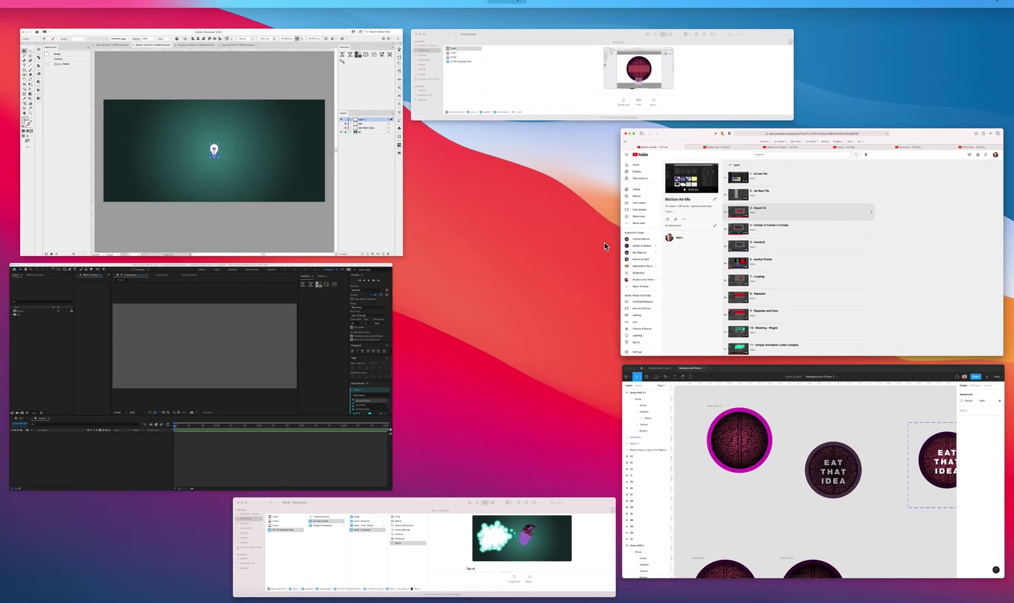
pyautogui.click(251, 149)
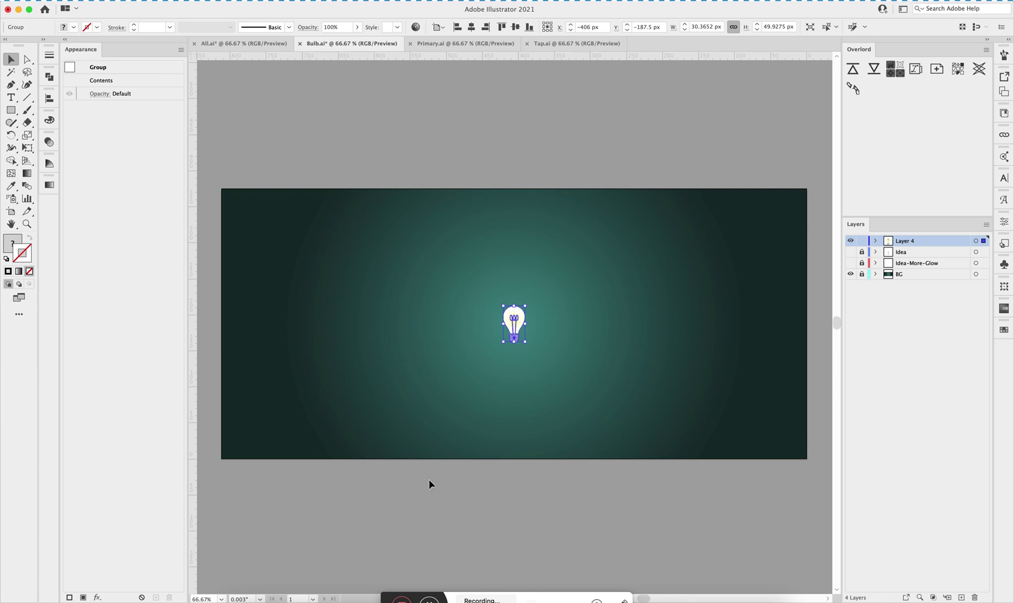
pyautogui.click(429, 483)
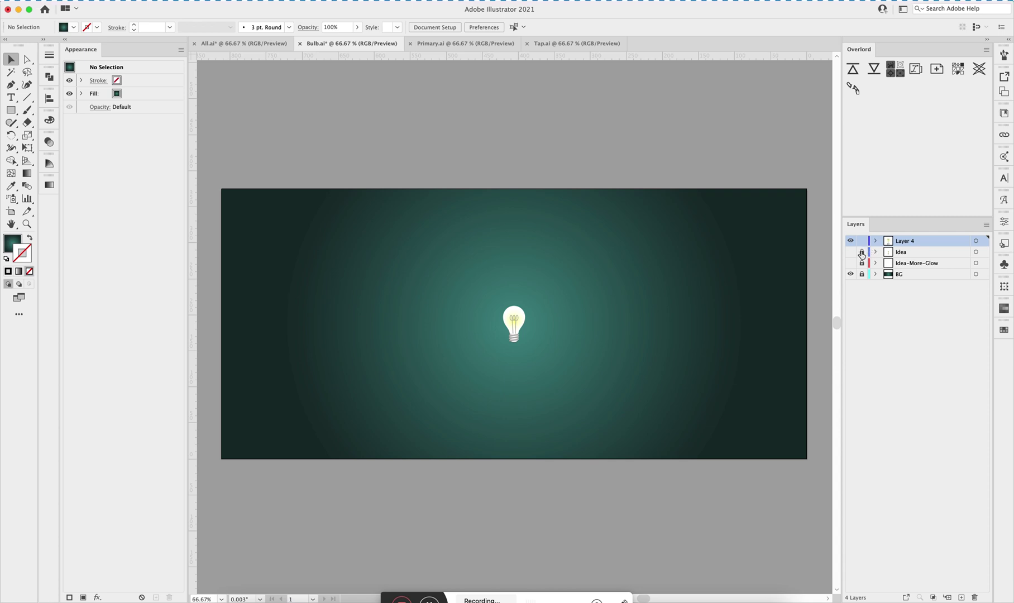
pyautogui.moveTo(850, 252); pyautogui.dragTo(861, 263)
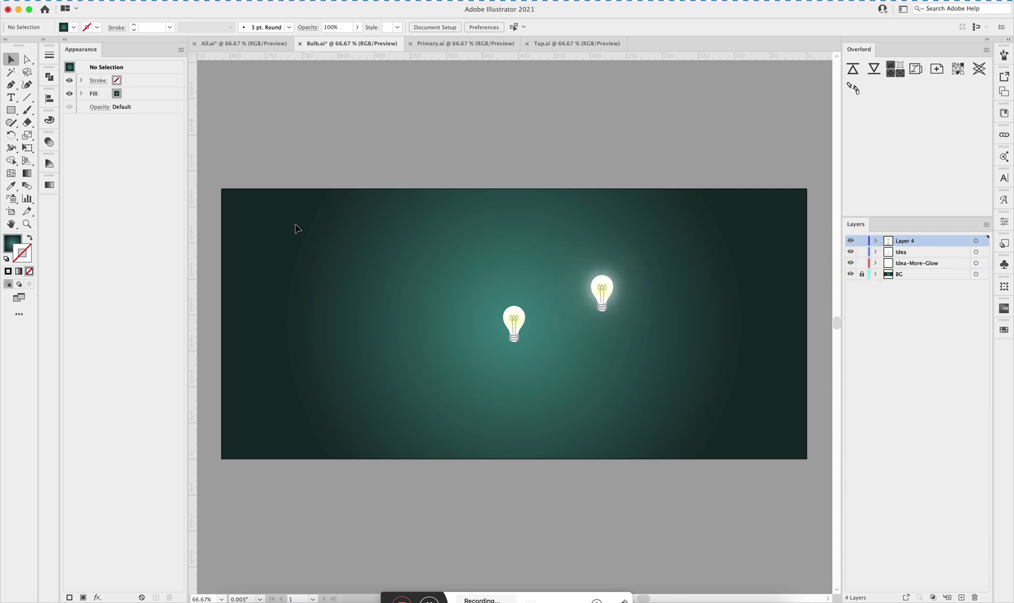
# Save Bulb.ai, switch to After Effects and open the file import dialog
pyautogui.press('super+s')
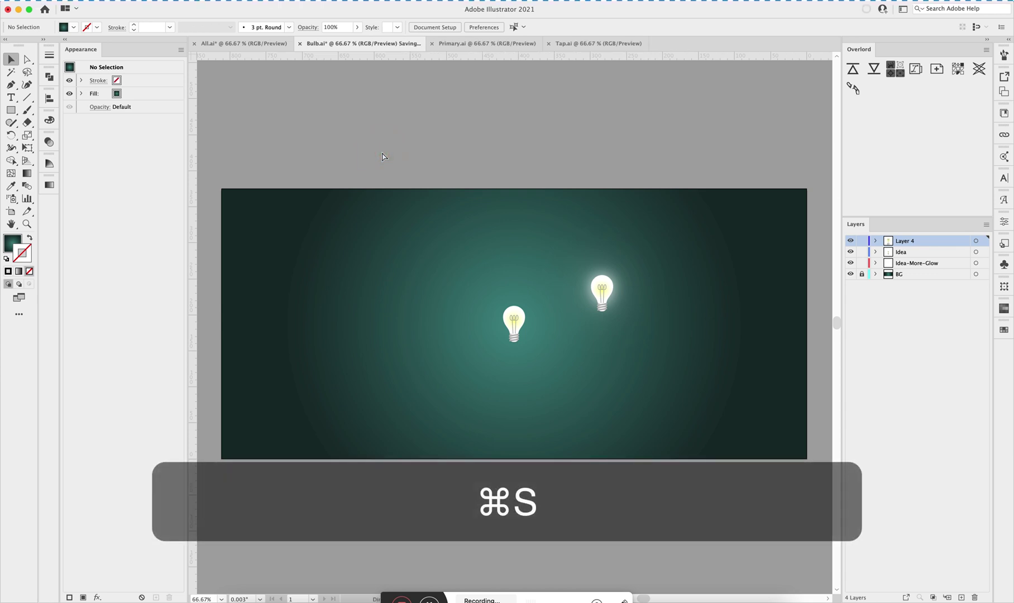
pyautogui.hotkey('ctrl', 'Up')
pyautogui.click(135, 335)
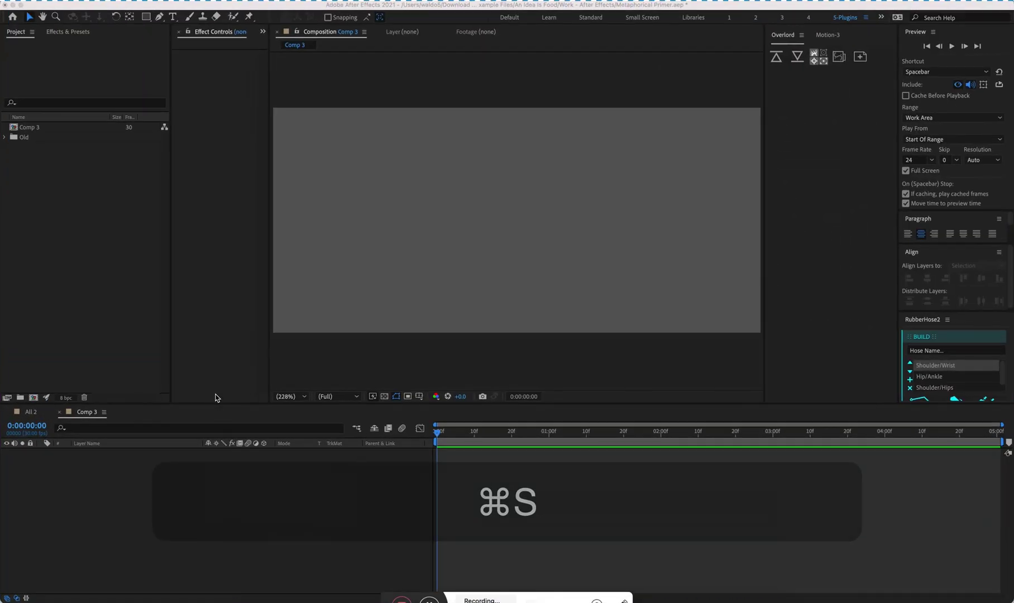
pyautogui.click(92, 5)
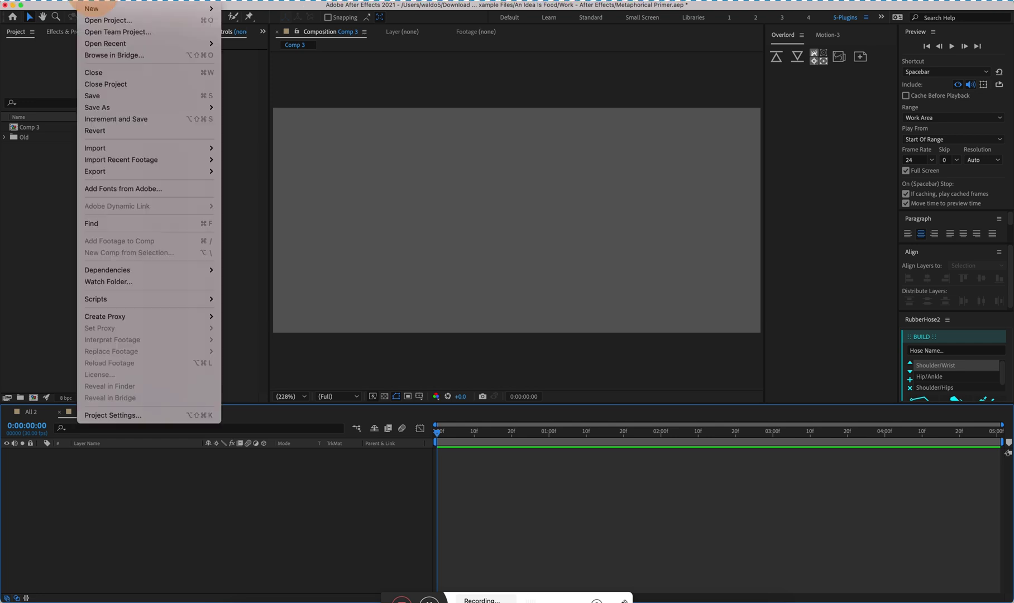
pyautogui.moveTo(211, 151)
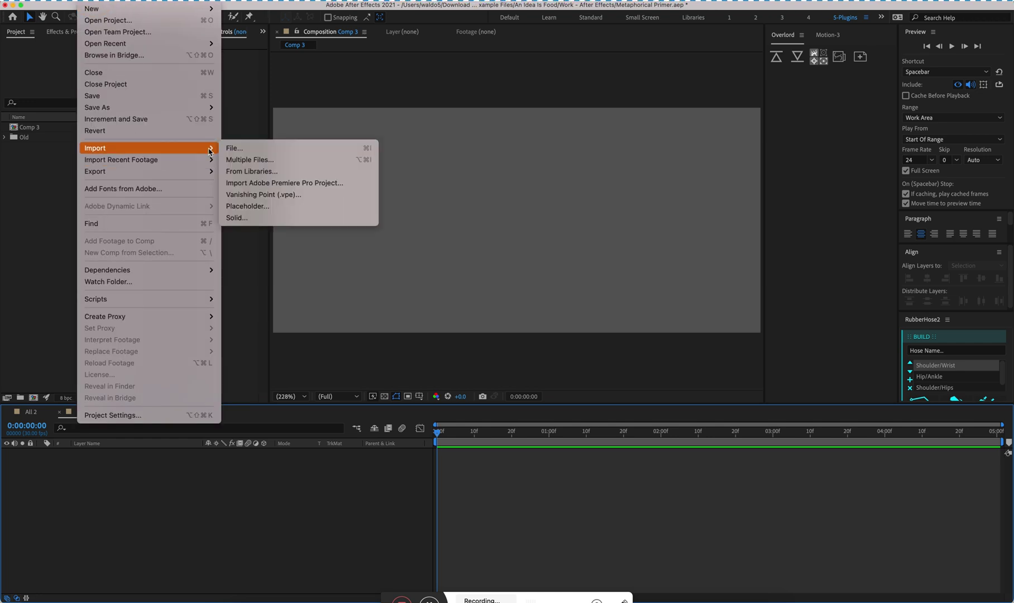
pyautogui.click(238, 147)
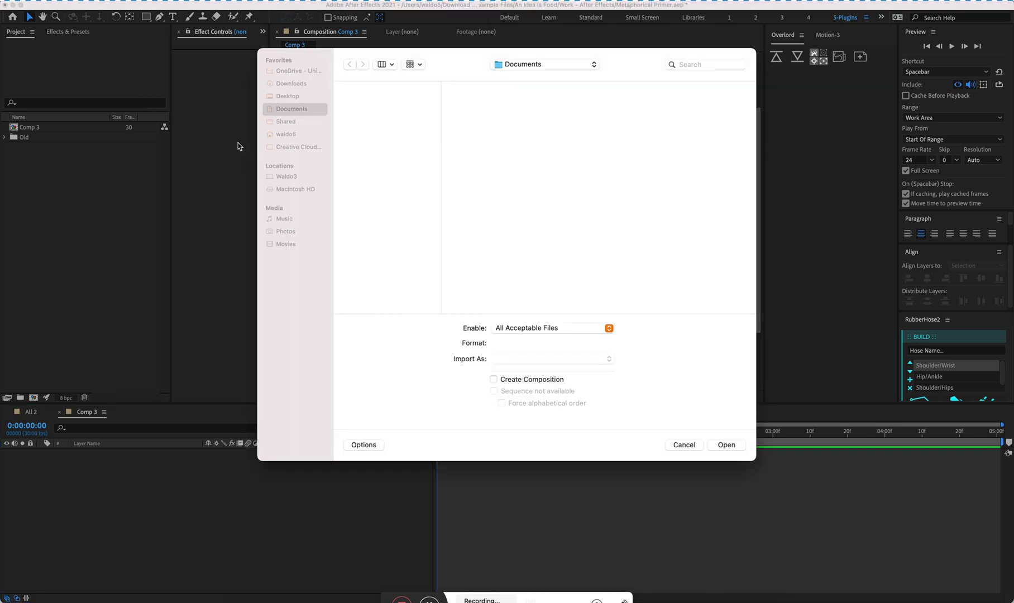
# Import Bulb.ai from the Work - Illustrator folder of An Idea Is Food in Downloads as a Composition
pyautogui.click(295, 75)
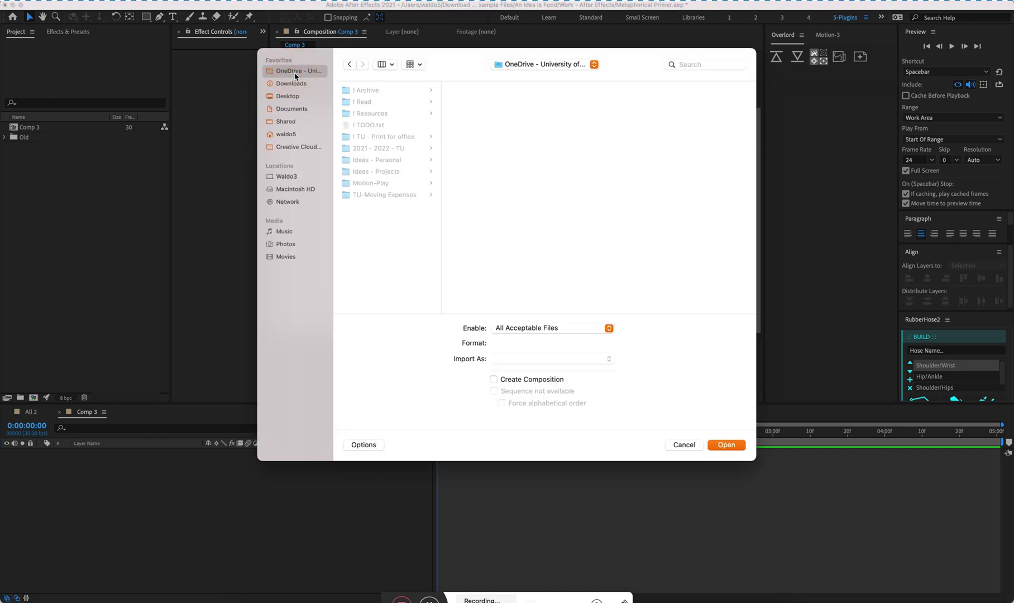
pyautogui.click(290, 84)
pyautogui.click(382, 125)
pyautogui.click(496, 113)
pyautogui.press('Up')
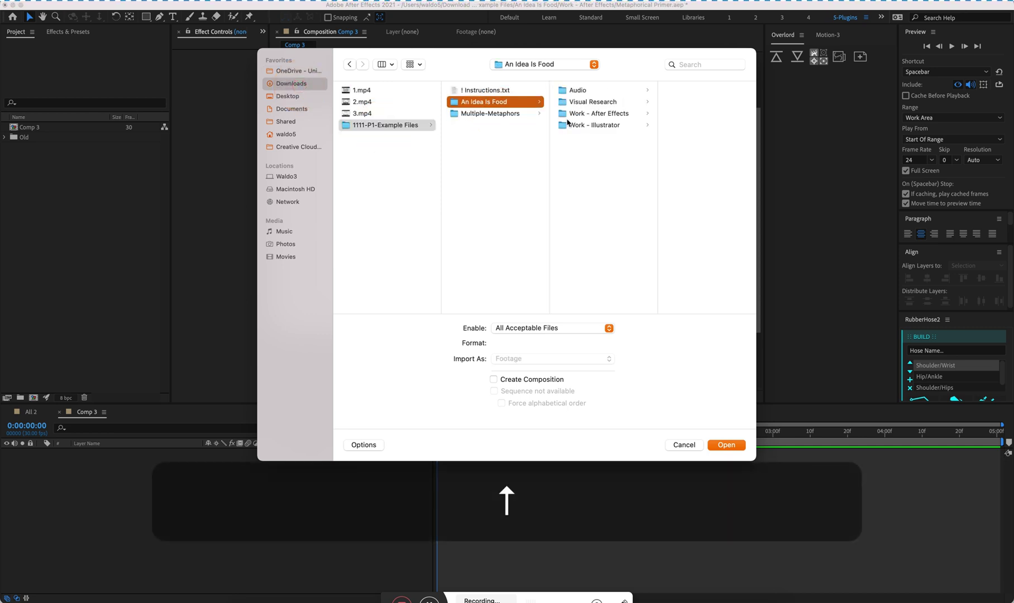
pyautogui.click(569, 127)
pyautogui.click(662, 161)
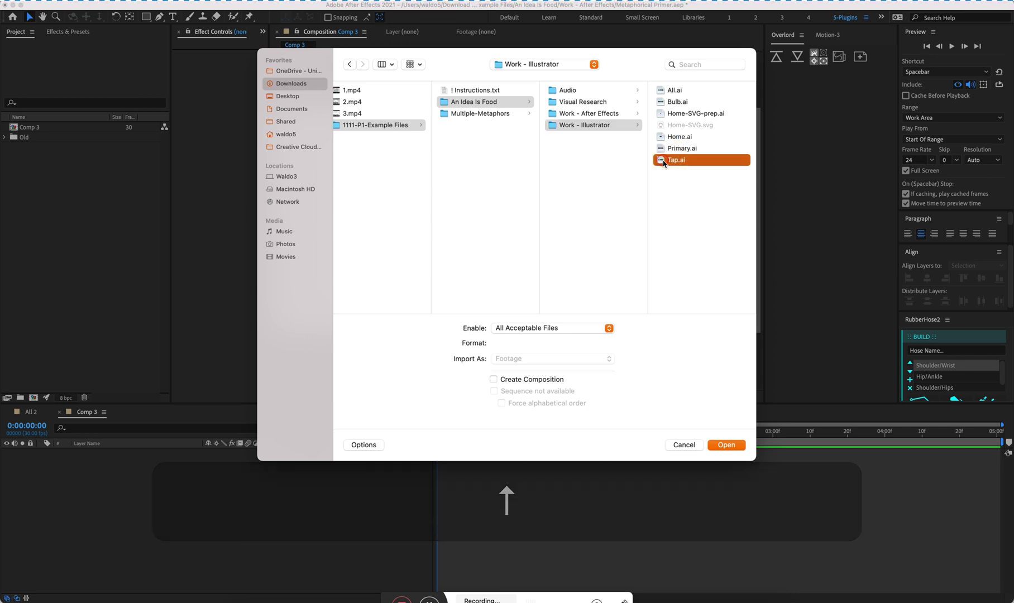
pyautogui.click(550, 106)
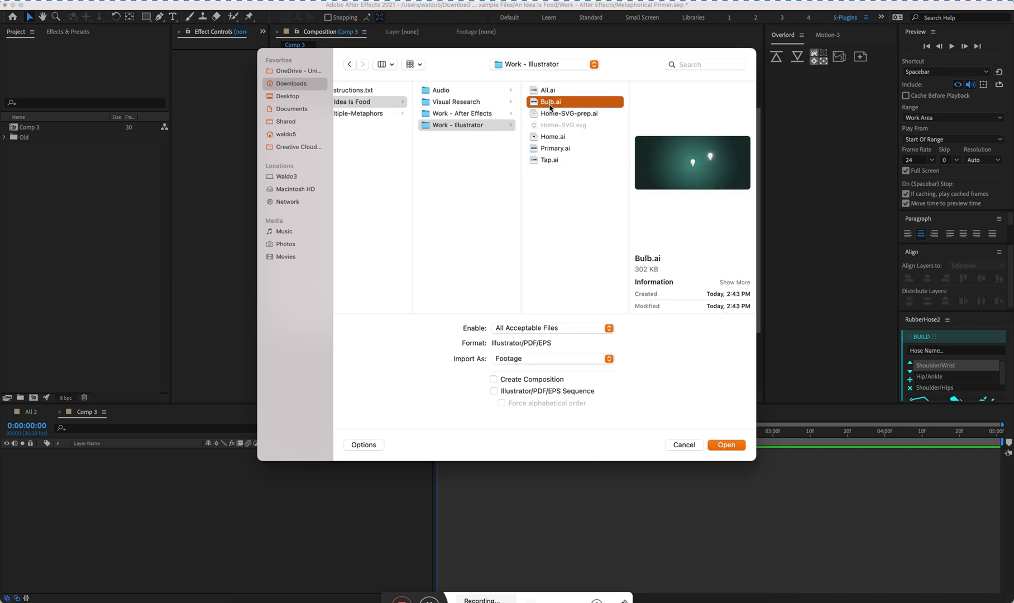
pyautogui.click(535, 360)
pyautogui.click(518, 384)
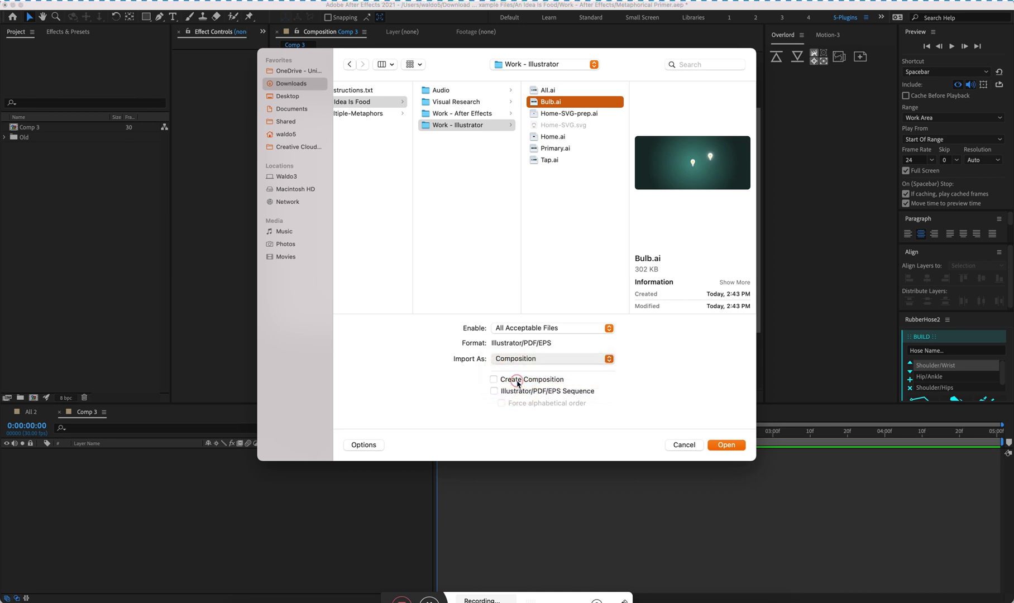
pyautogui.click(727, 444)
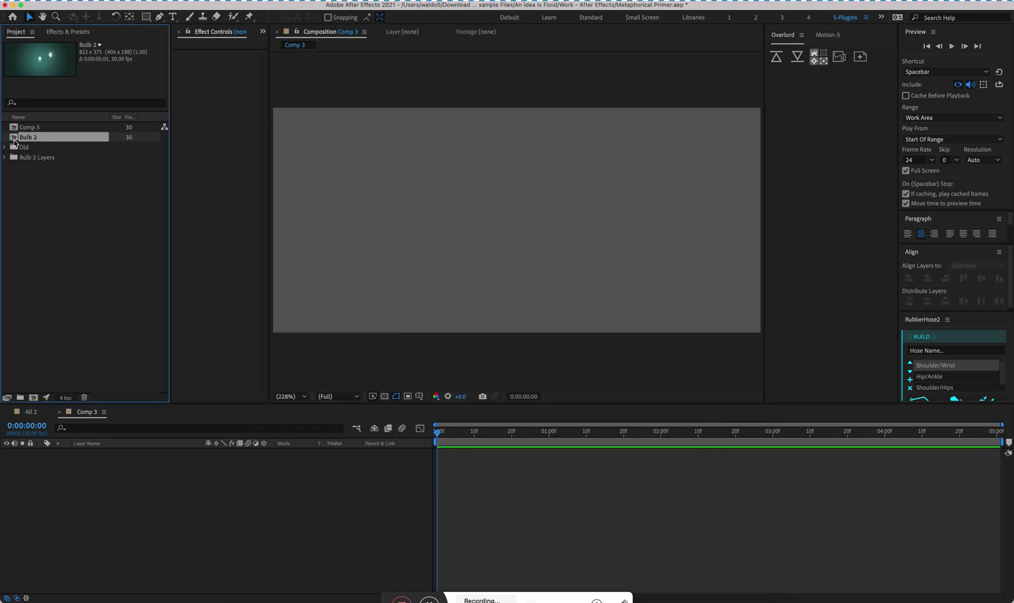
# Open the imported Bulb 2 composition and expand the Bulb 2 Layers folder to inspect its layers
pyautogui.doubleClick(23, 139)
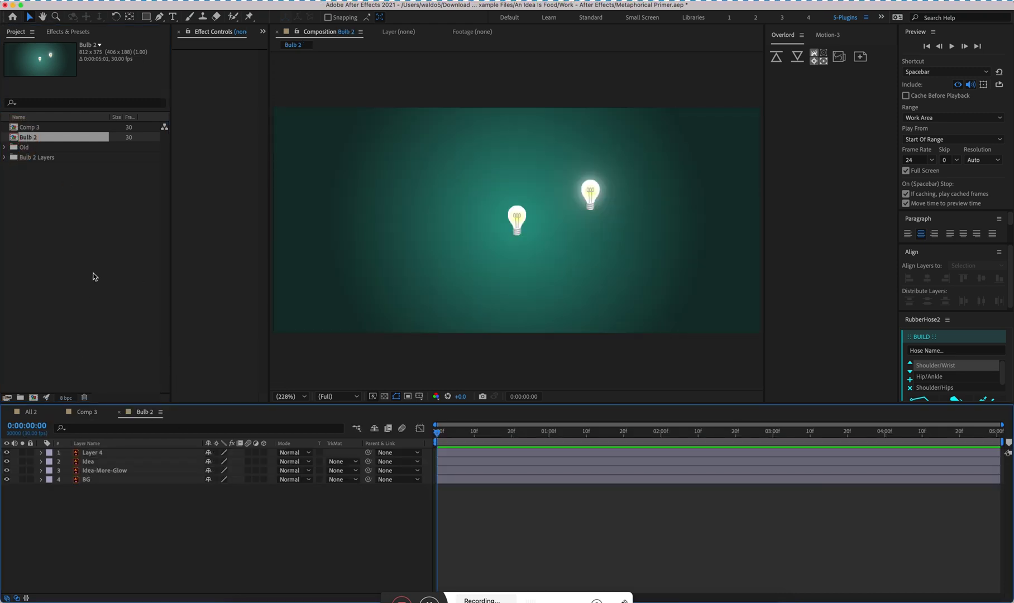
pyautogui.click(5, 158)
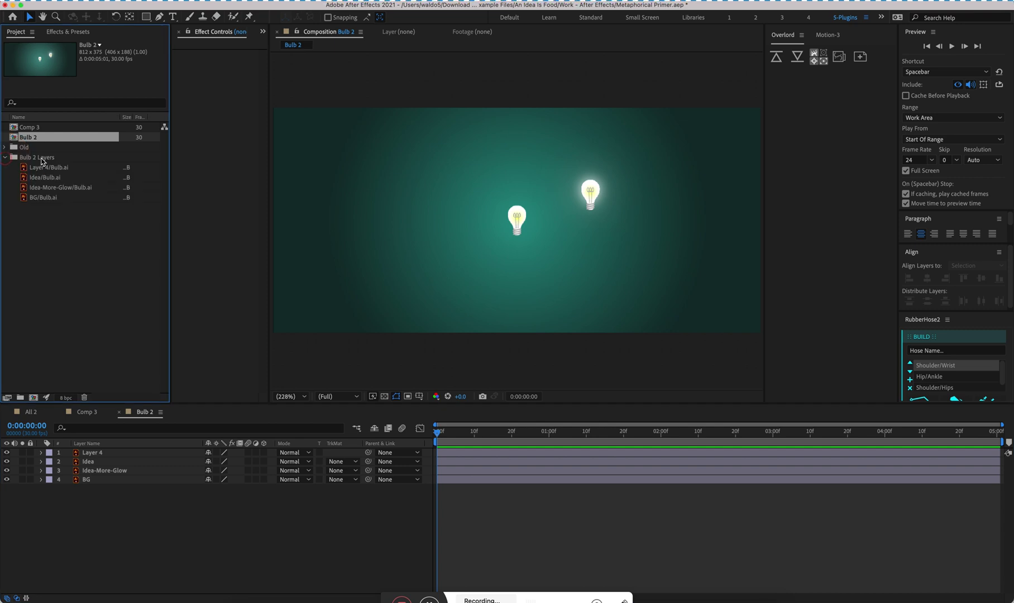
pyautogui.click(43, 281)
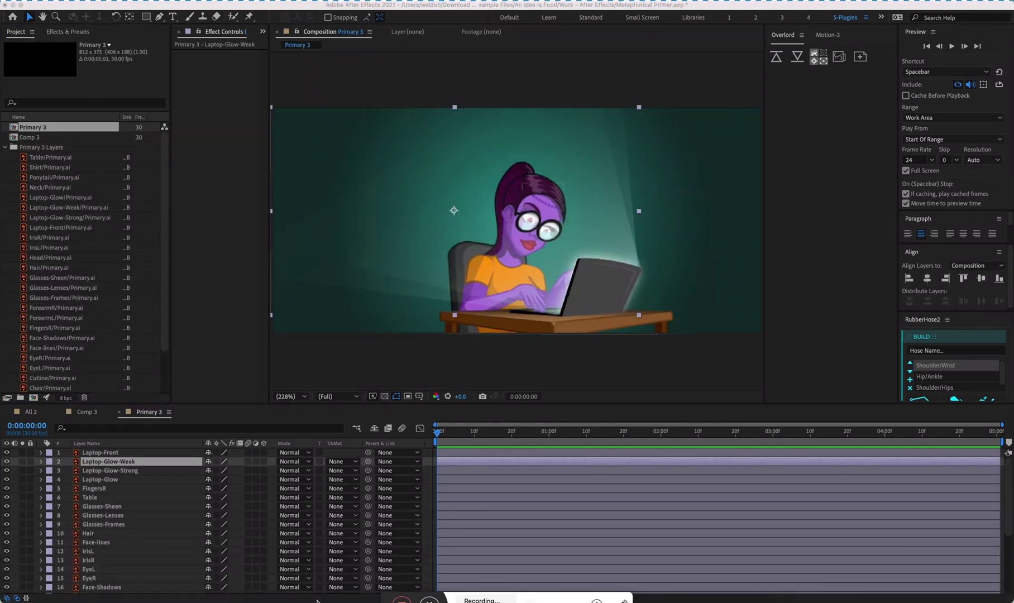
# Select the Glasses-Frames layer in Primary 3 and hide all layers above it, from Glasses-Lenses up to Laptop-Front
pyautogui.click(117, 529)
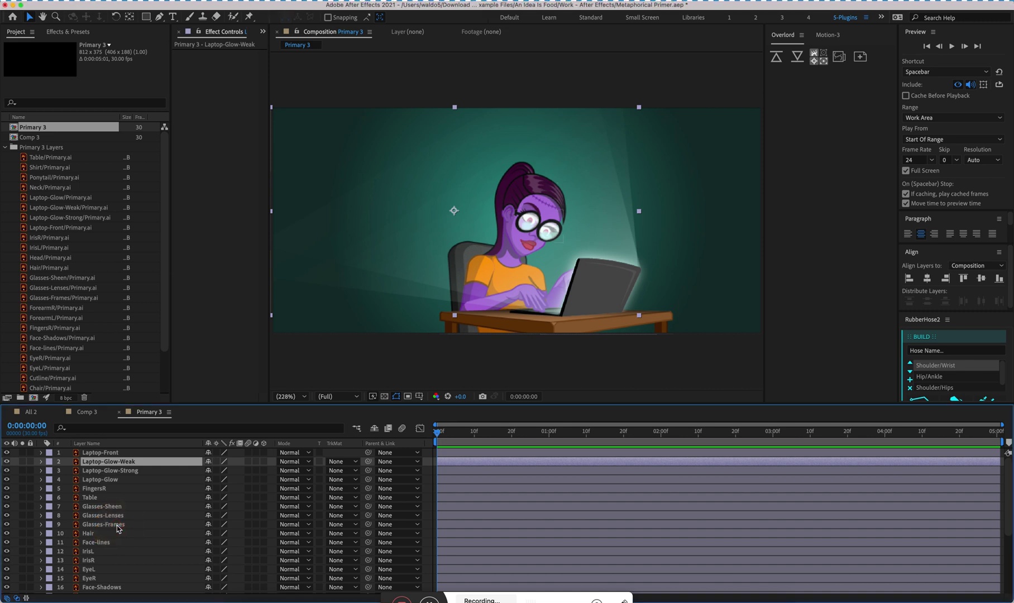
pyautogui.click(117, 529)
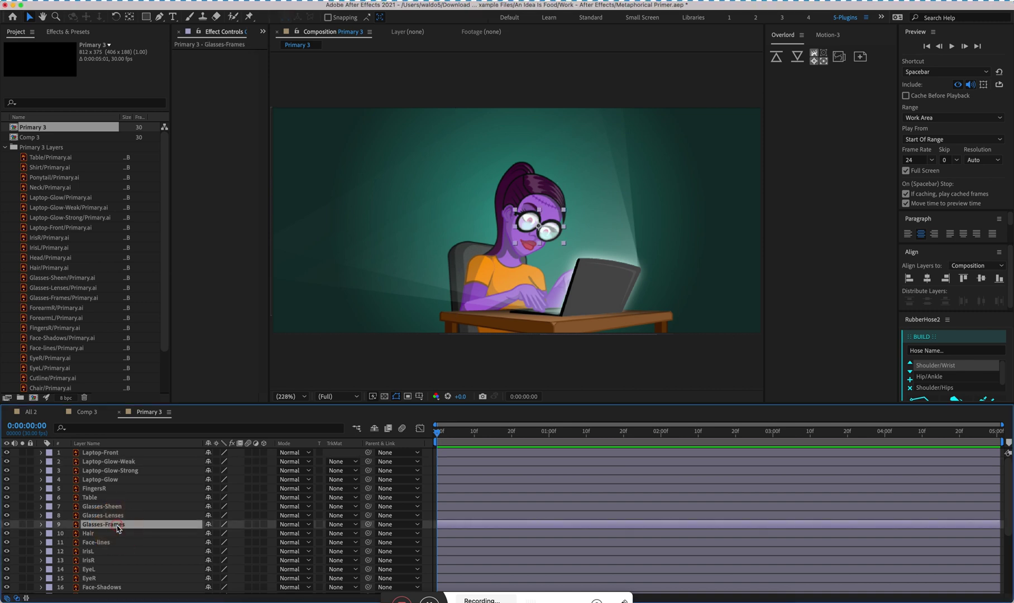
pyautogui.click(23, 525)
pyautogui.click(22, 525)
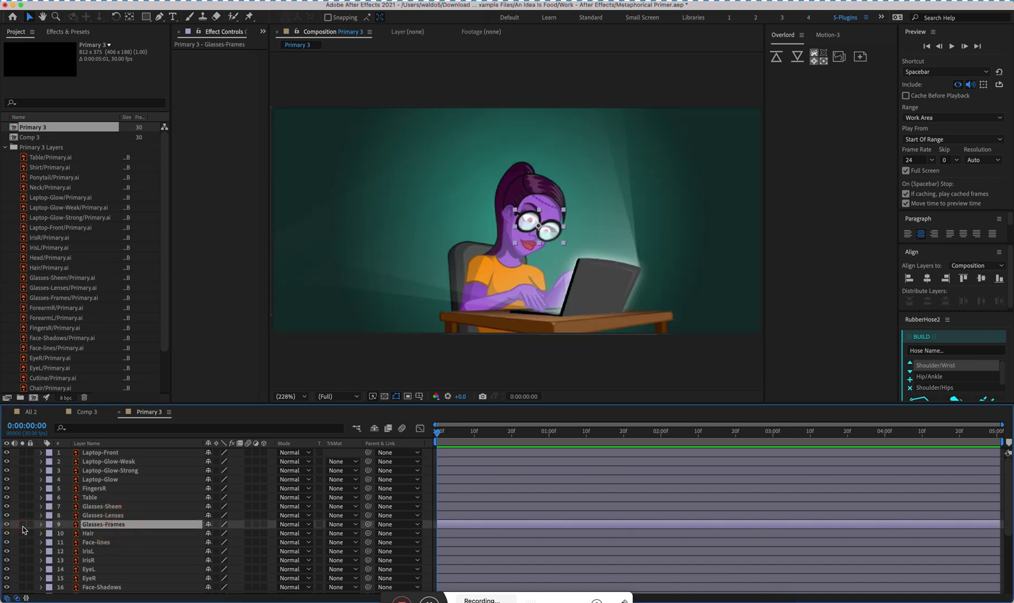
pyautogui.moveTo(7, 515); pyautogui.dragTo(10, 454)
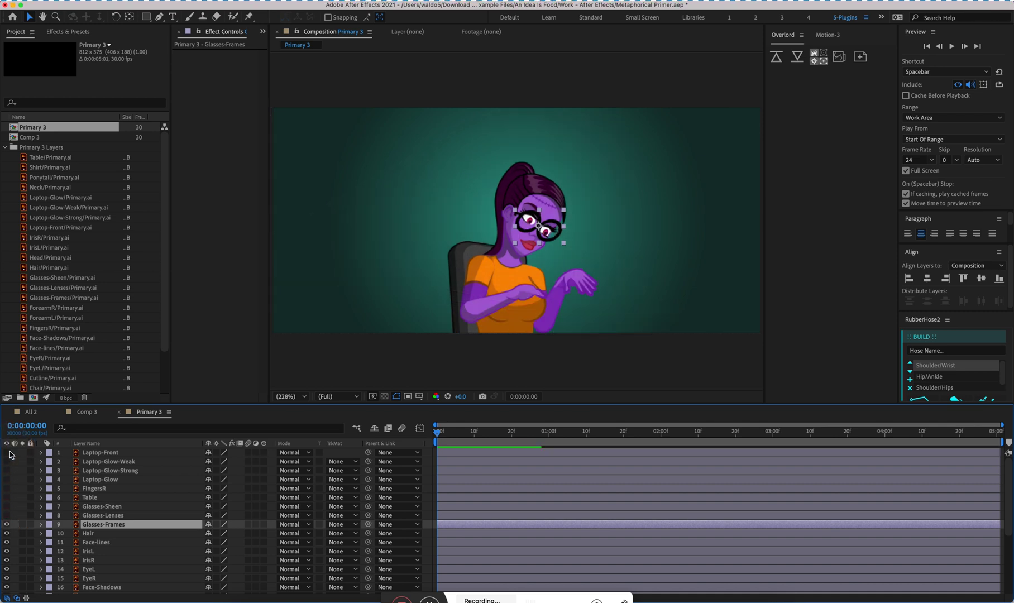
# Create shapes from the Glasses-Frames vector layer
pyautogui.rightClick(98, 527)
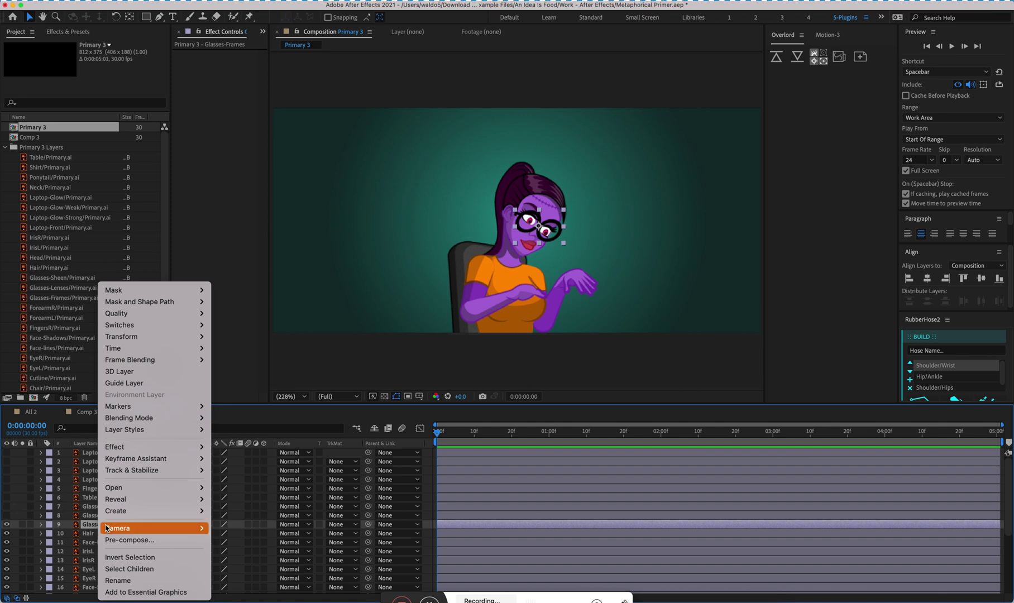
pyautogui.moveTo(180, 511)
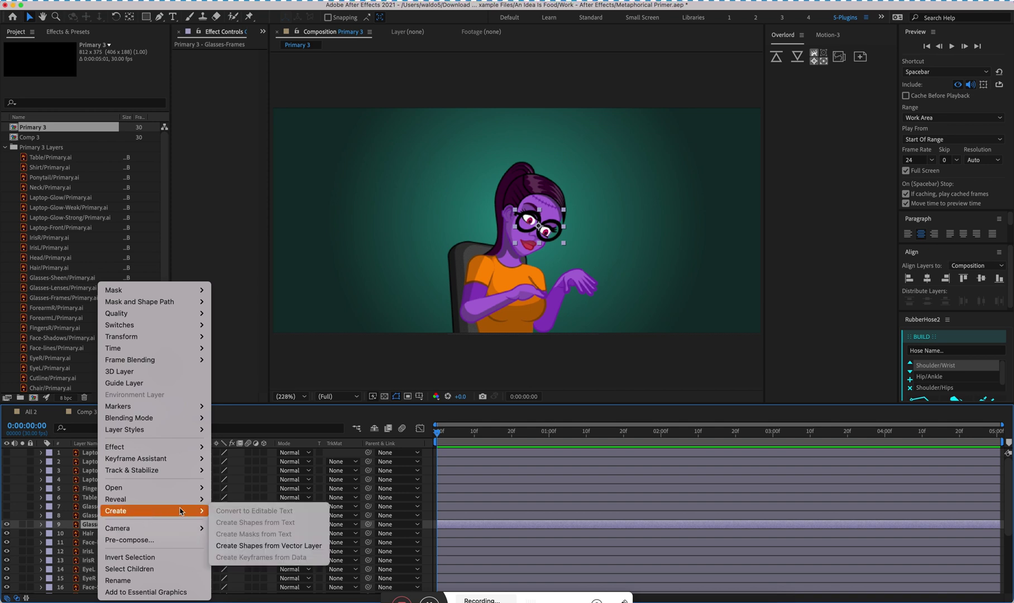
pyautogui.click(250, 546)
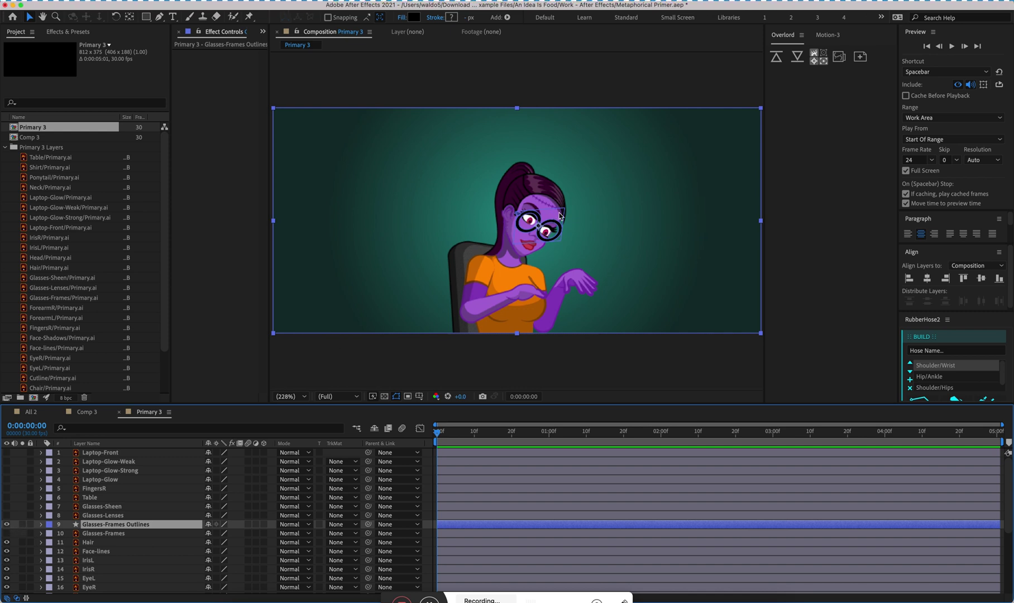
pyautogui.click(554, 226)
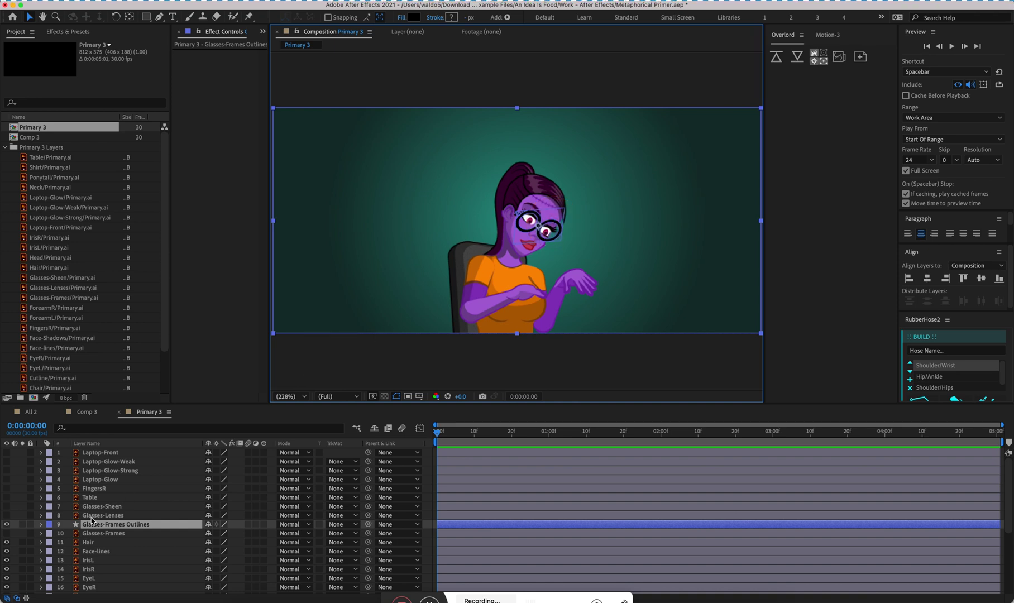
# Hide the Glasses-Frames Outlines layer, and show Glasses-Frames and all the layers from Glasses-Lenses up to Laptop-Front
pyautogui.click(8, 524)
pyautogui.click(8, 534)
pyautogui.moveTo(8, 515); pyautogui.dragTo(9, 458)
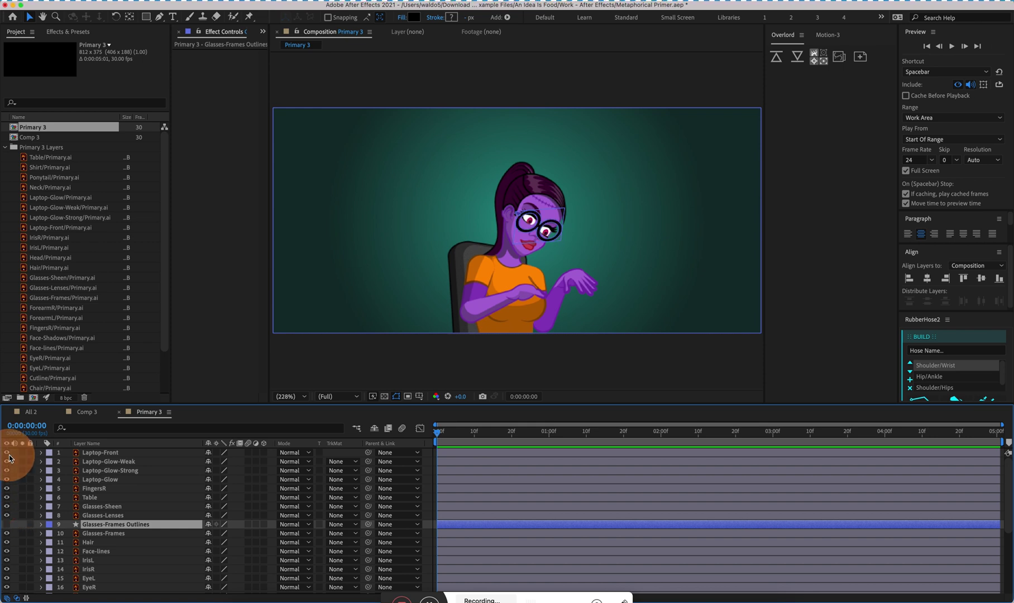
# Select the Laptop-Glow-Strong layer and create shapes from this vector layer
pyautogui.click(123, 453)
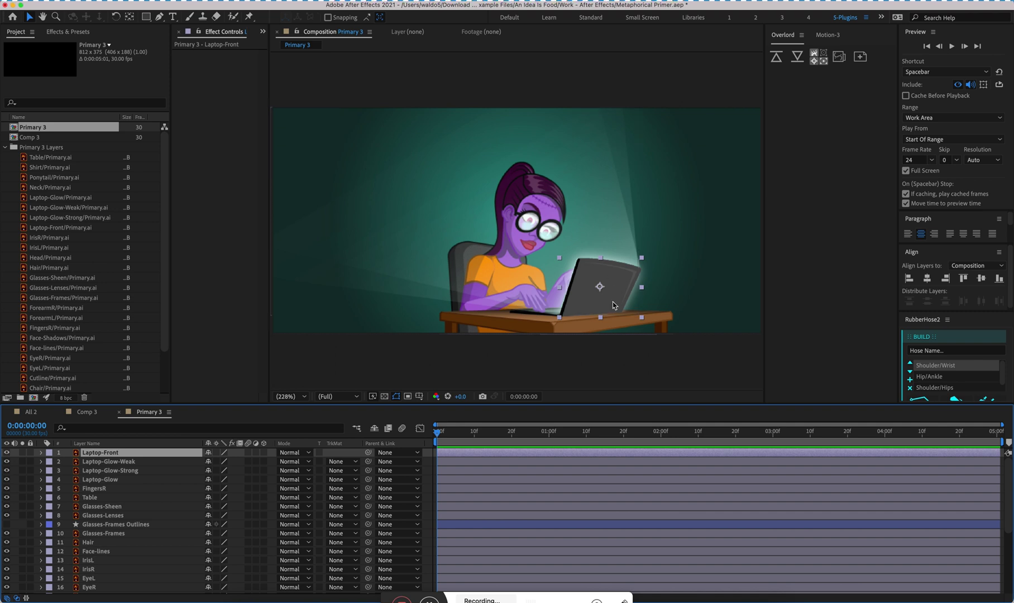
pyautogui.click(132, 455)
pyautogui.click(132, 462)
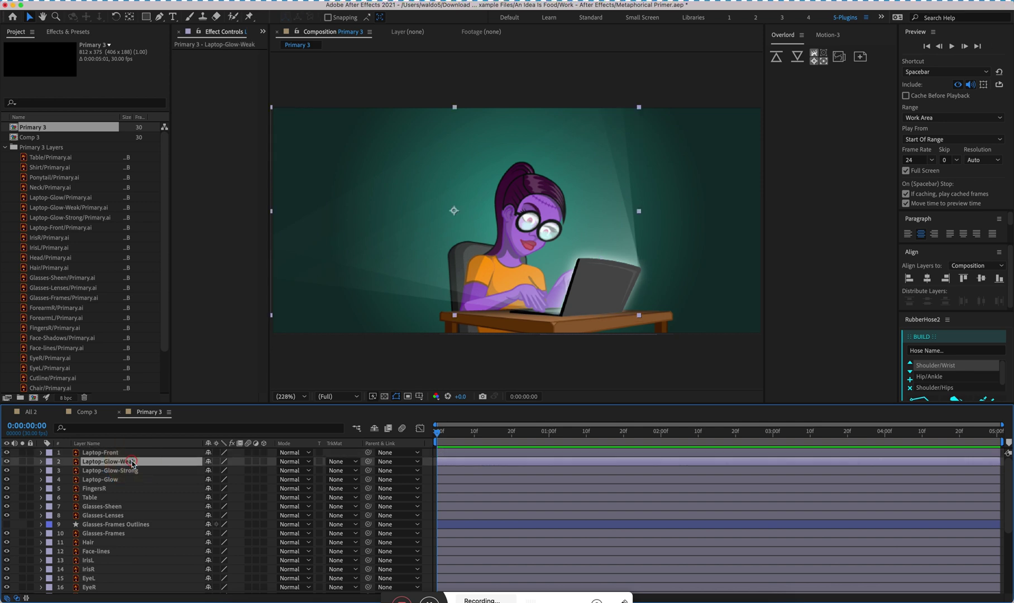
pyautogui.click(130, 470)
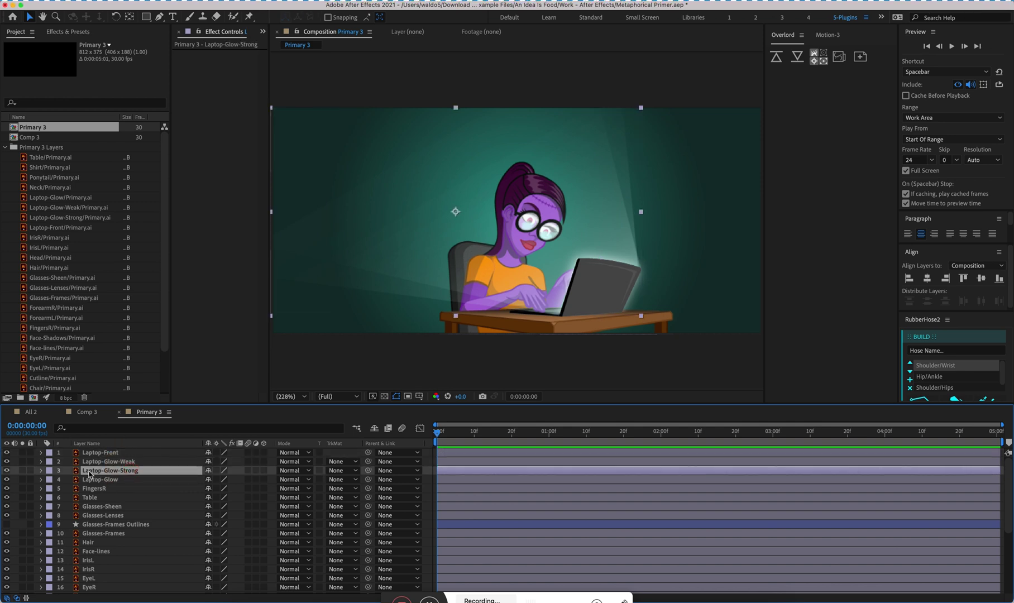
pyautogui.rightClick(129, 474)
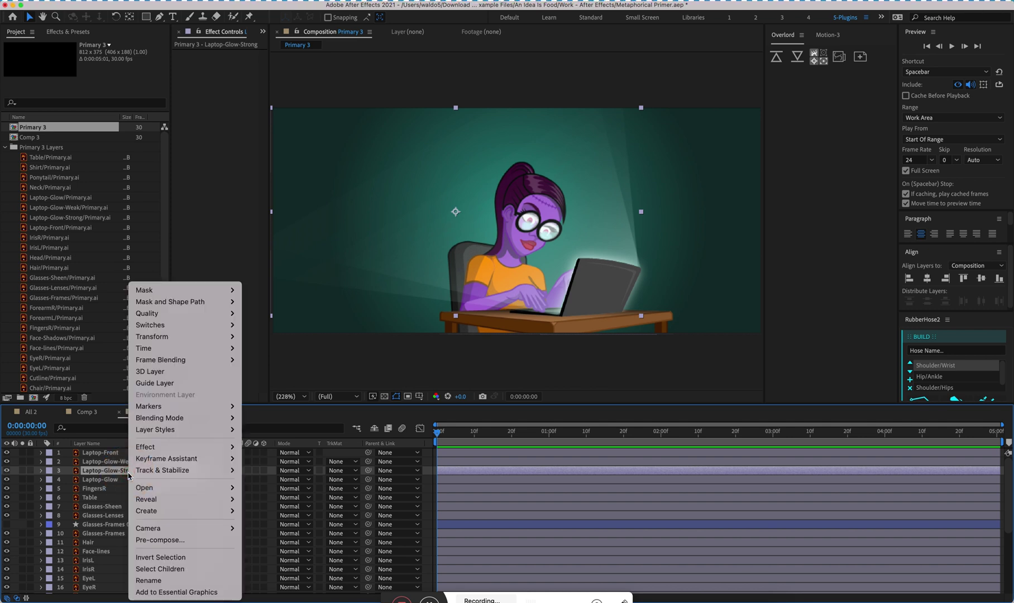
pyautogui.moveTo(233, 516)
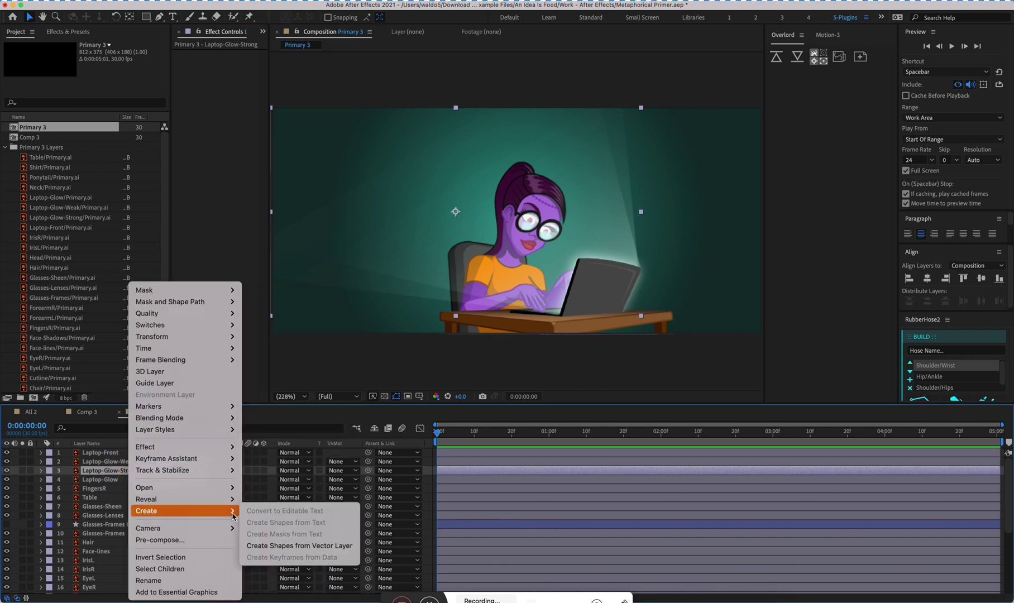
pyautogui.click(290, 546)
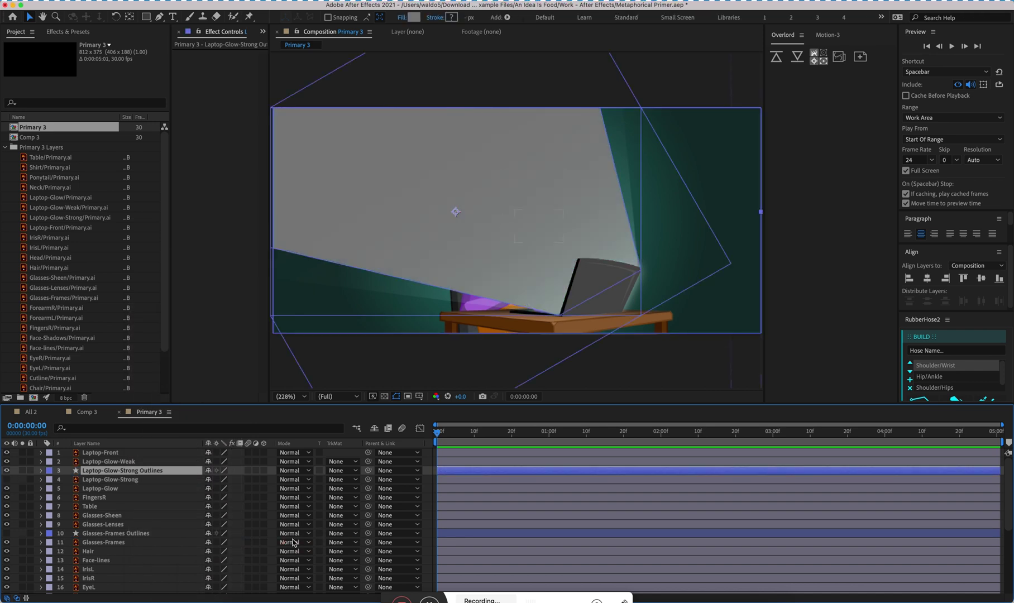
pyautogui.click(285, 381)
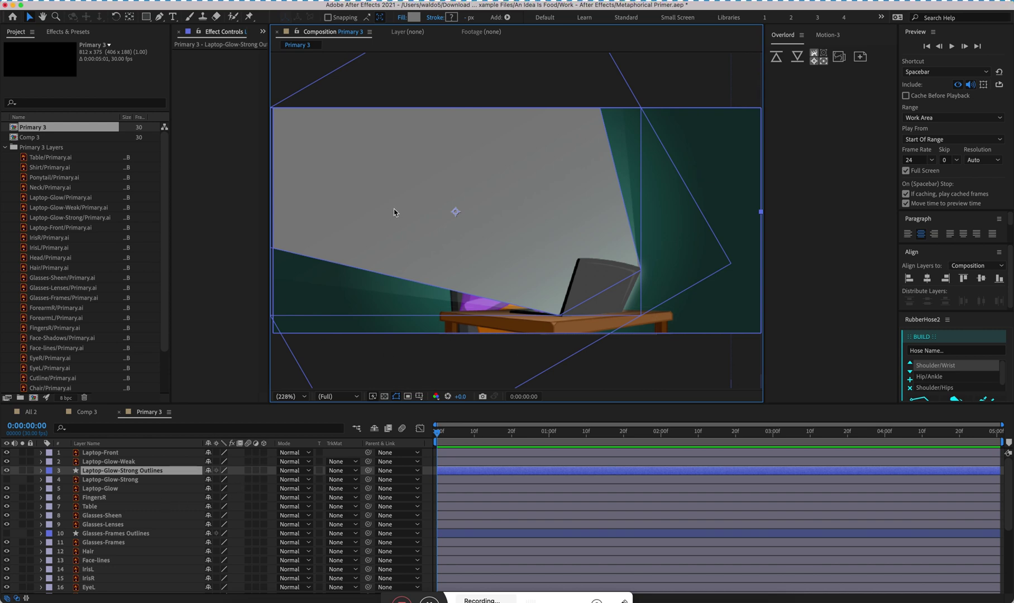
# Switch to Primary.ai in Illustrator to compare the original laptop glow, and return to Primary 3 in After Effects
pyautogui.hotkey('ctrl', 'Up')
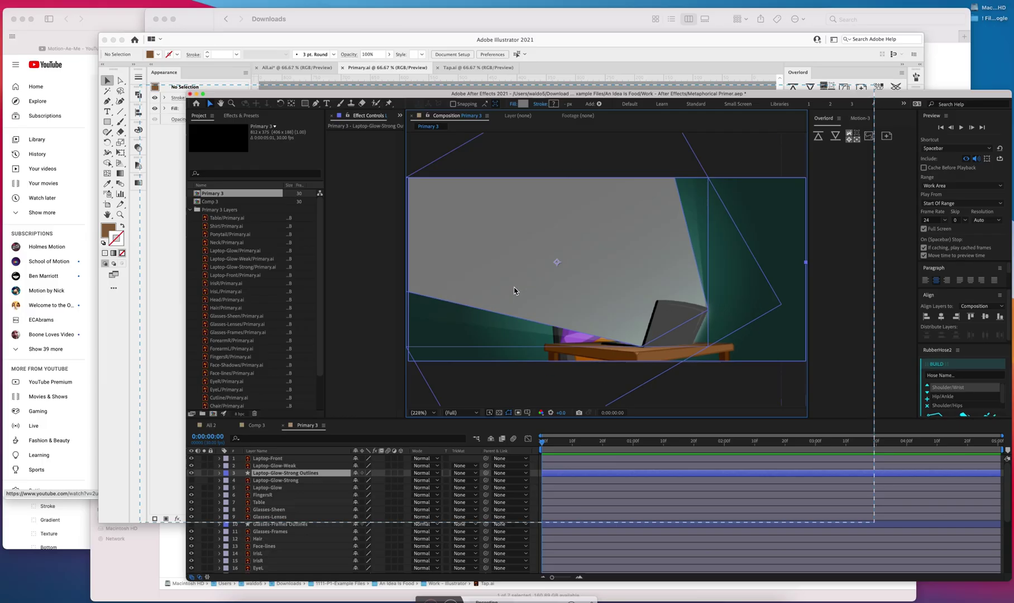
pyautogui.click(458, 268)
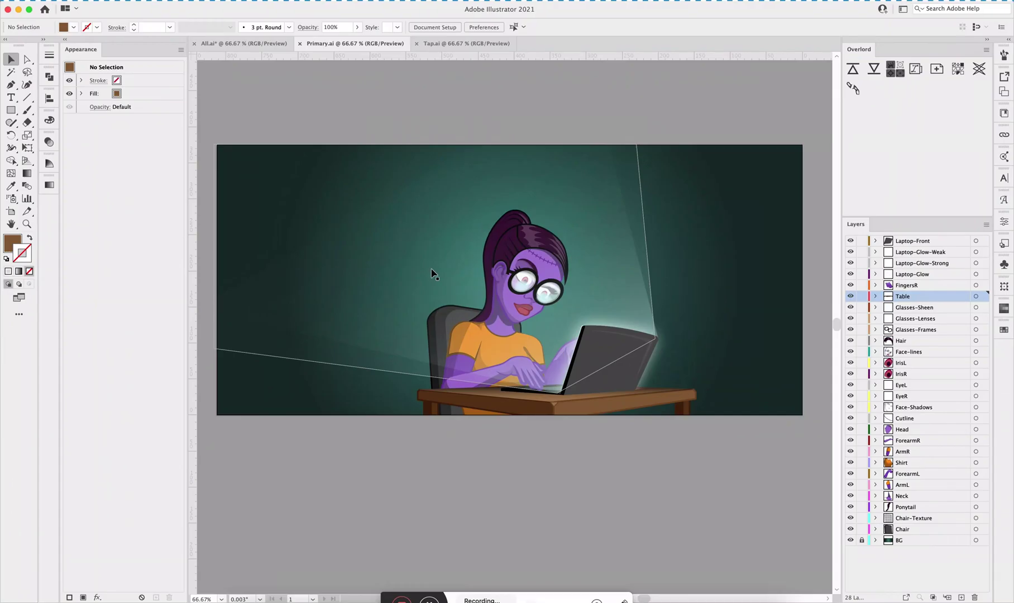
pyautogui.hotkey('ctrl', 'Up')
pyautogui.click(288, 266)
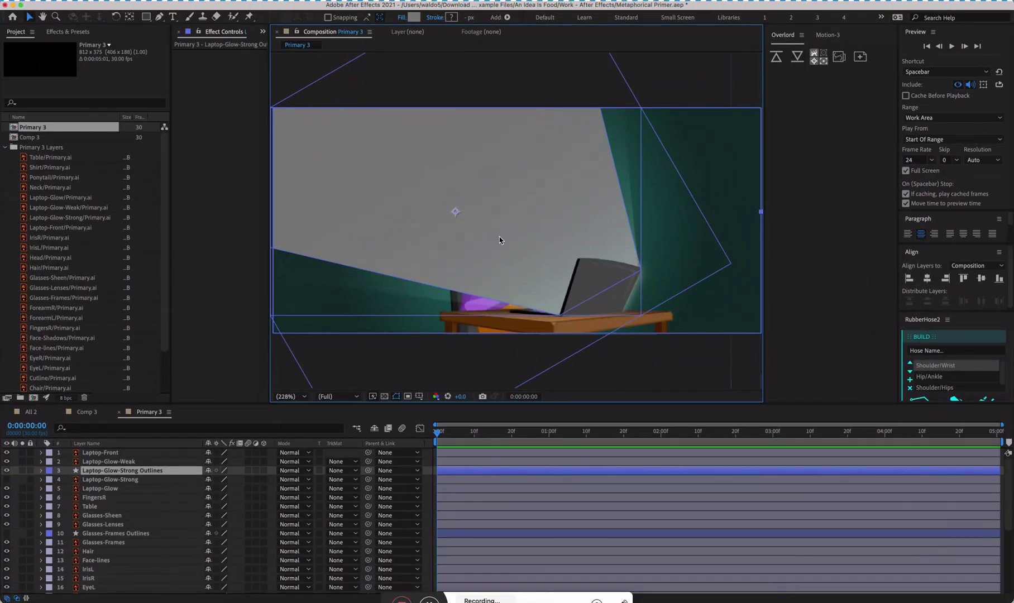
pyautogui.click(368, 360)
# Switch to the Metaphorical Primer 2 file in Figma and find frame 51 with the laptop scene
pyautogui.hotkey('ctrl', 'Up')
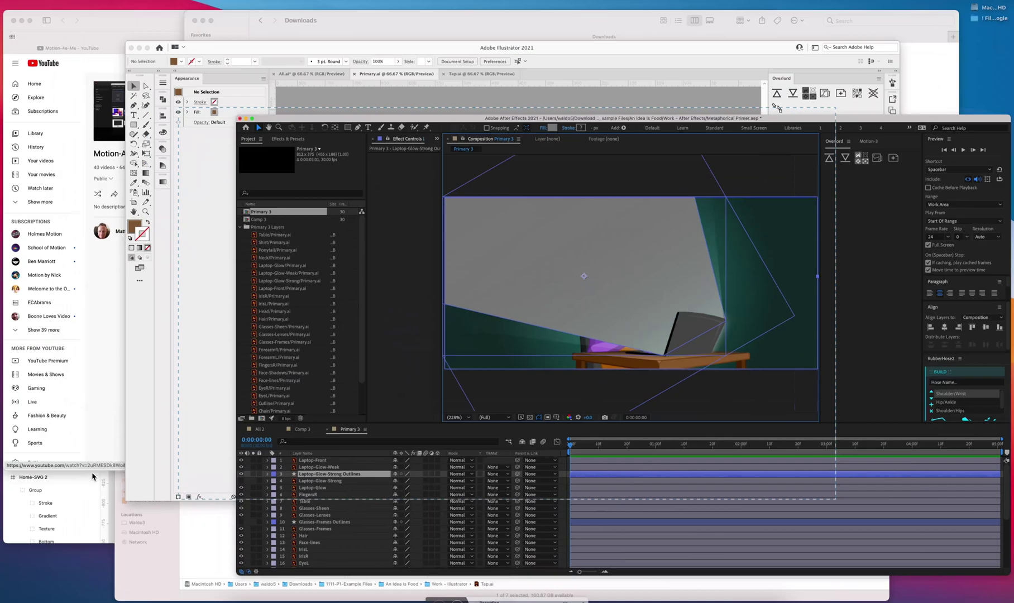
pyautogui.click(168, 405)
pyautogui.click(299, 350)
pyautogui.hscroll(5, 300, 355)
pyautogui.hscroll(8, 299, 355)
pyautogui.press('super+minus')
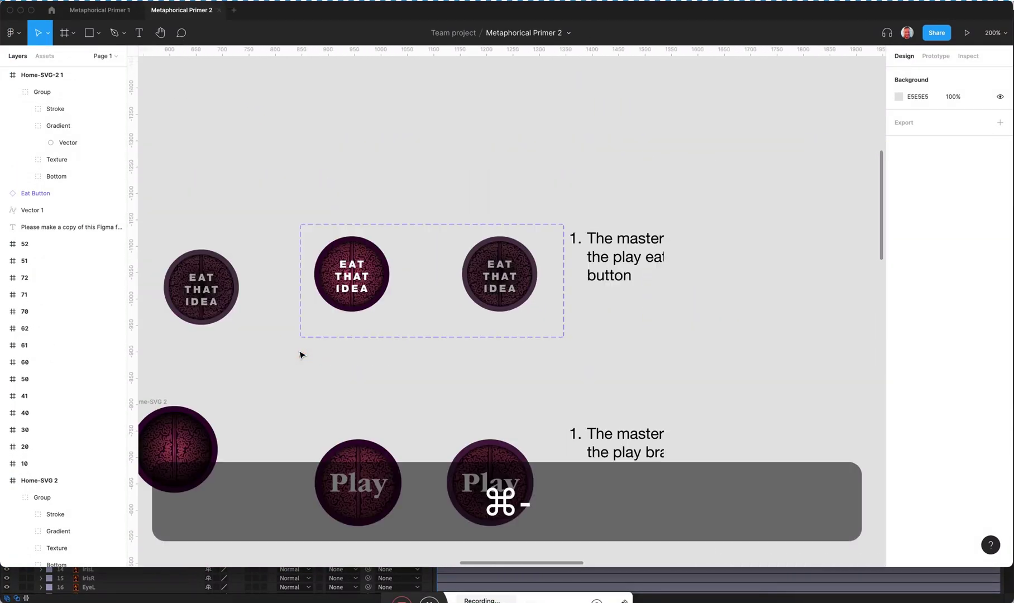
pyautogui.hscroll(3, 300, 355)
pyautogui.hscroll(10, 502, 349)
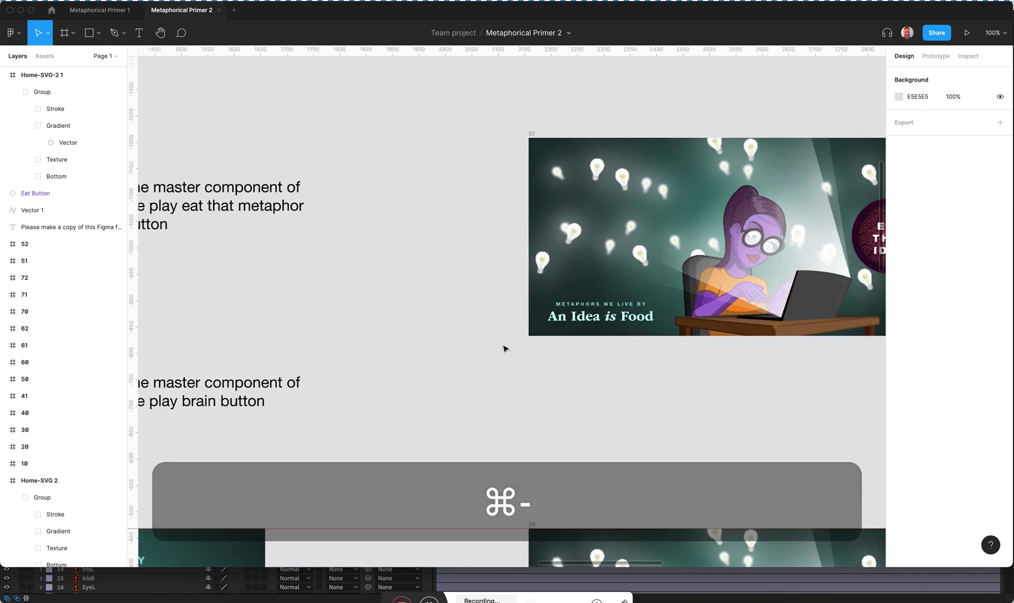
pyautogui.hscroll(6, 502, 349)
pyautogui.scroll(1, 503, 349)
pyautogui.hscroll(-2, 502, 349)
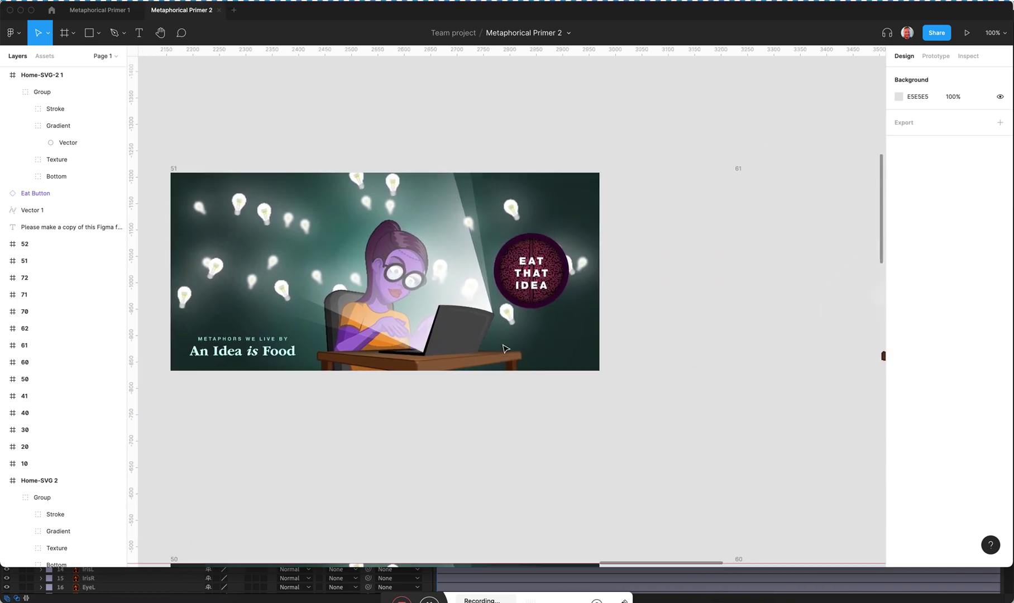
# Expand frame 51 in the layer list and select its Stu-1 layer
pyautogui.click(220, 290)
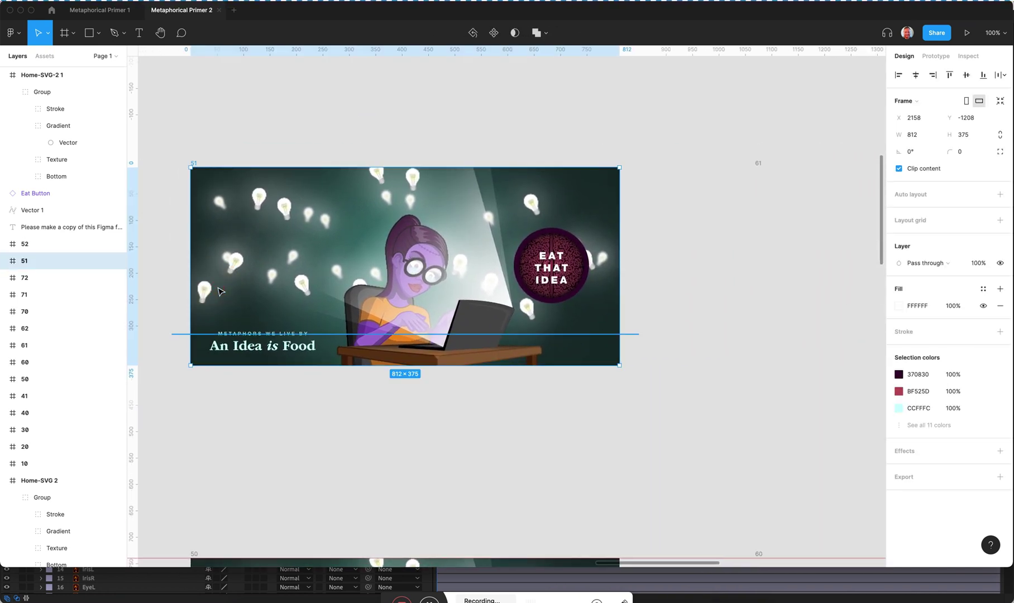
pyautogui.click(5, 262)
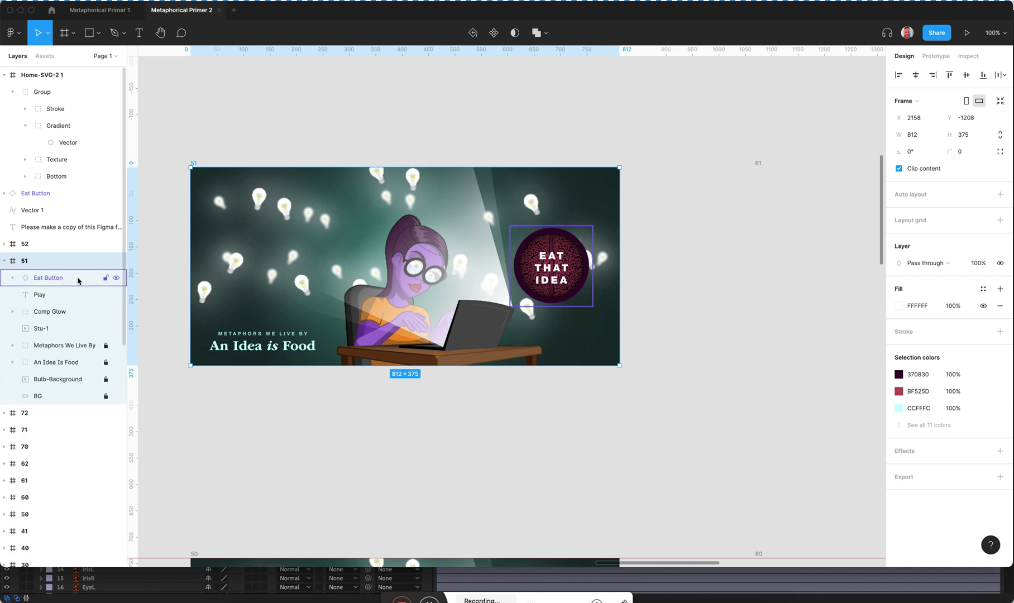
pyautogui.click(75, 331)
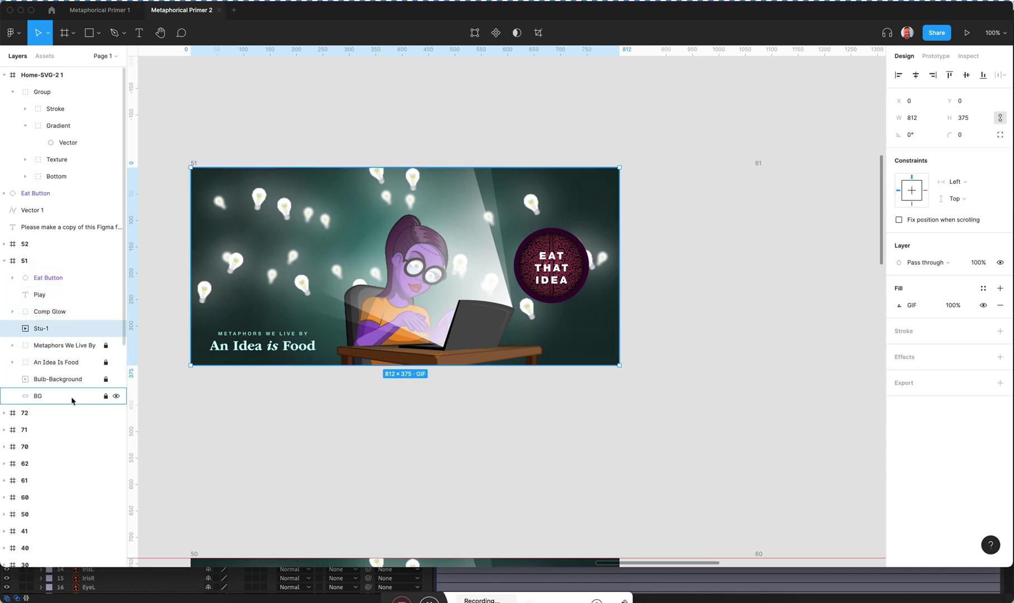
# Toggle the visibility of frame 51's Comp Glow group to compare the scene without the glow, leaving the group shown
pyautogui.click(85, 312)
pyautogui.click(117, 312)
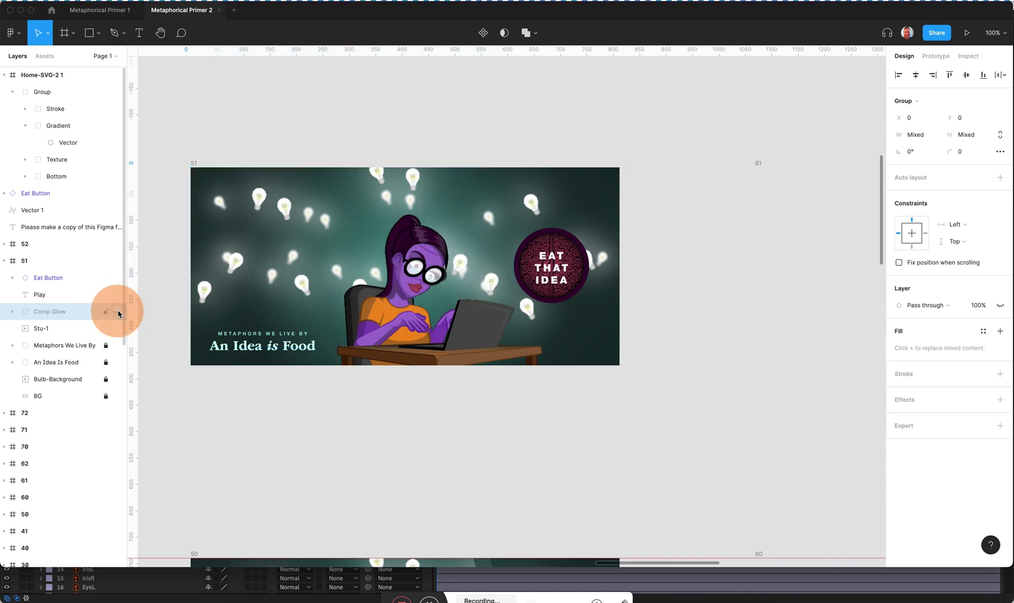
pyautogui.click(117, 311)
pyautogui.click(117, 312)
pyautogui.click(117, 311)
pyautogui.click(117, 311)
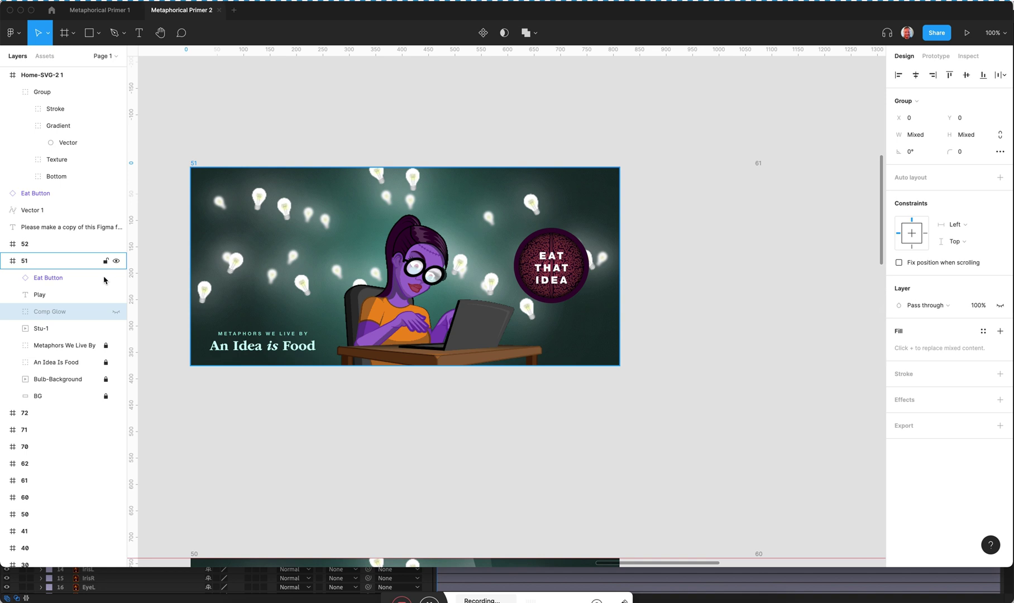
pyautogui.click(116, 311)
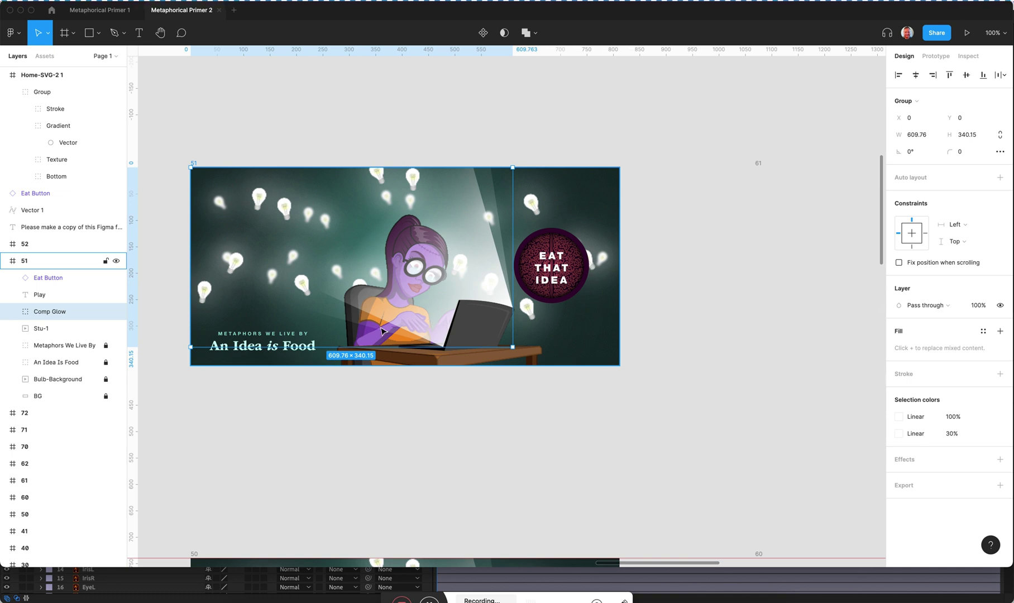
# Select the Stu-1 layer and open its GIF fill settings
pyautogui.click(72, 329)
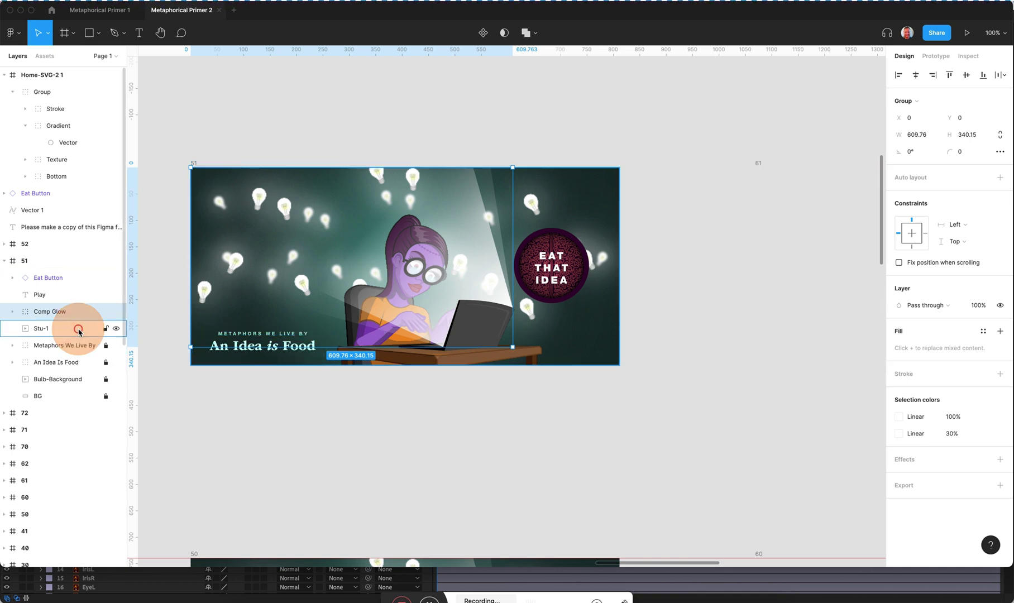
pyautogui.click(898, 306)
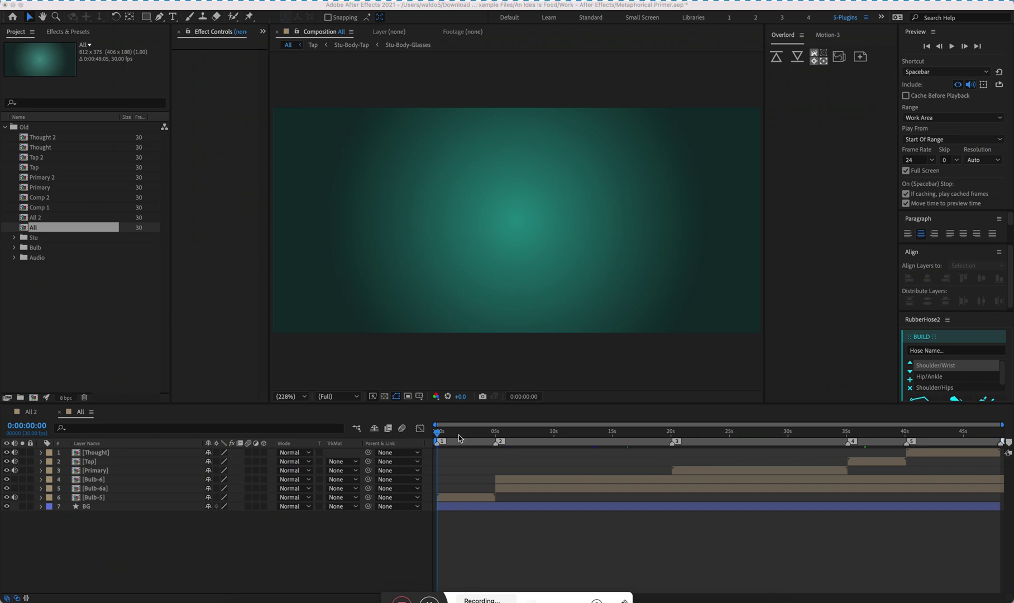
# In the After Effects composition All, scrub to 0:00:12:03 to view the bulb animation and open the nested Bulb-6a composition
pyautogui.moveTo(459, 438); pyautogui.dragTo(547, 433)
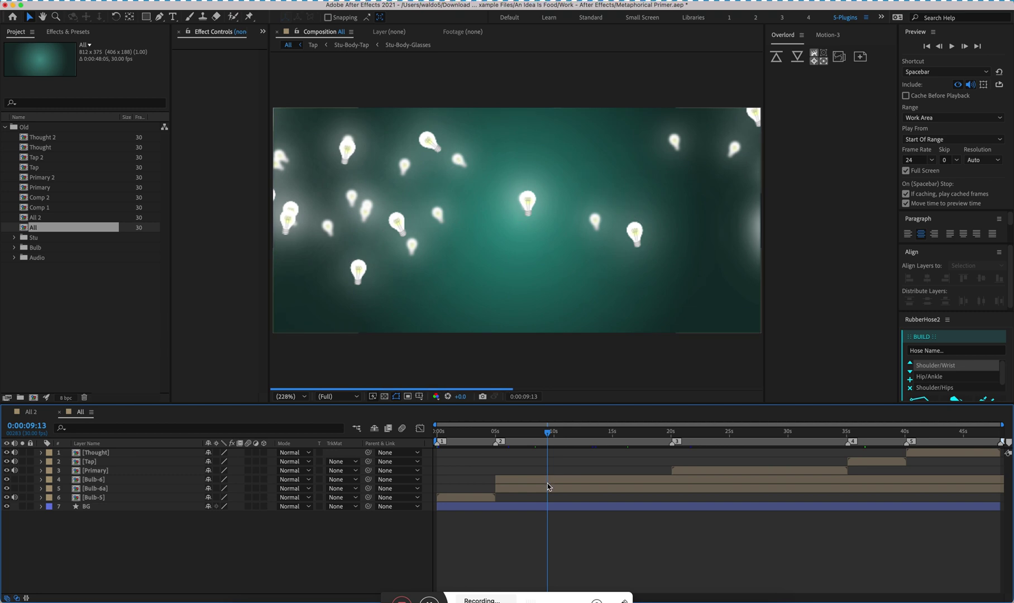
pyautogui.click(547, 489)
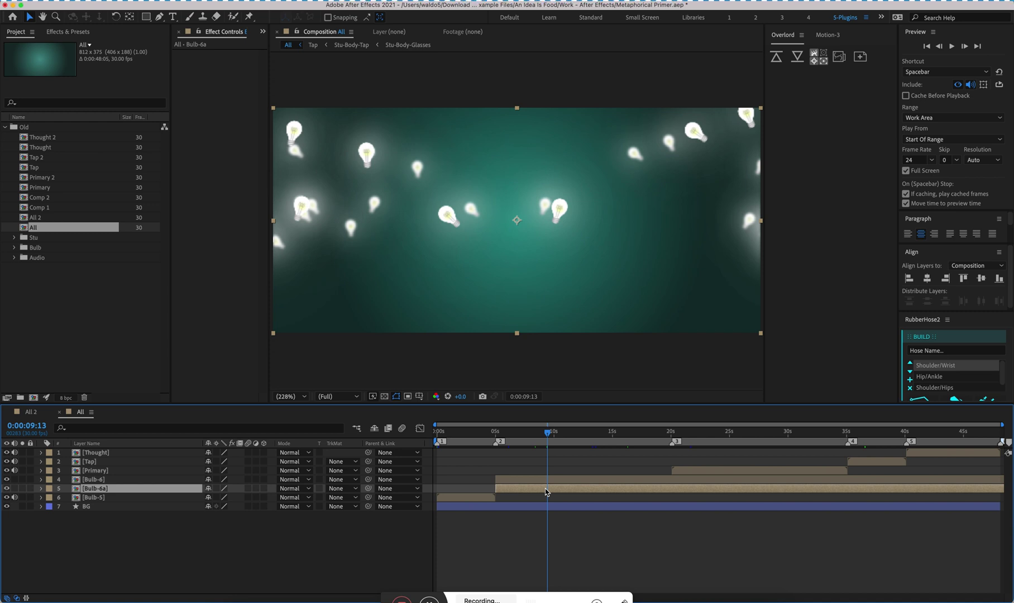
pyautogui.moveTo(551, 439); pyautogui.dragTo(582, 437)
pyautogui.doubleClick(564, 490)
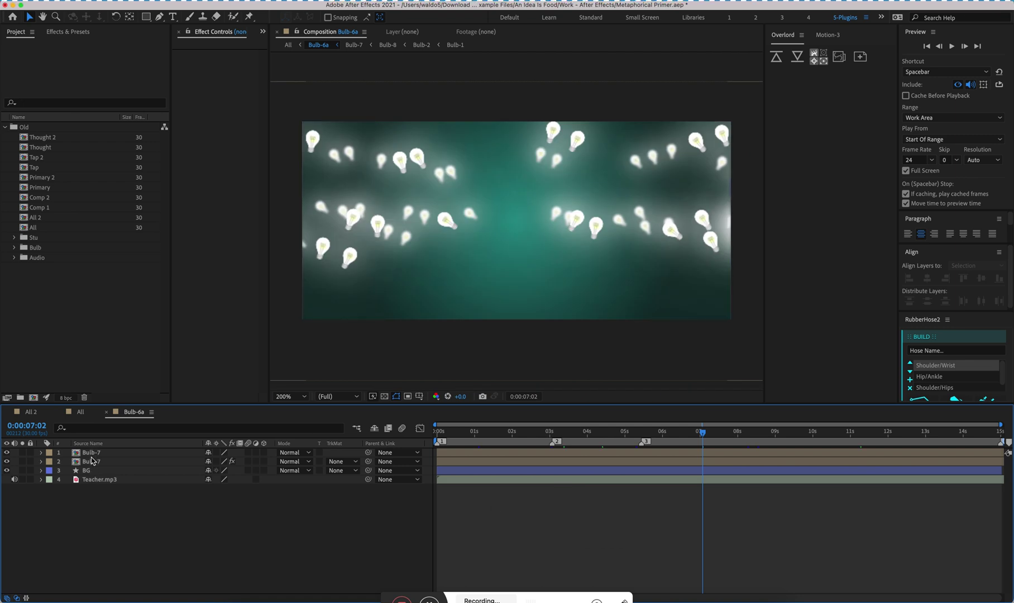
# Return to the All composition to check its BG layer, and go back to Bulb-6a
pyautogui.click(81, 414)
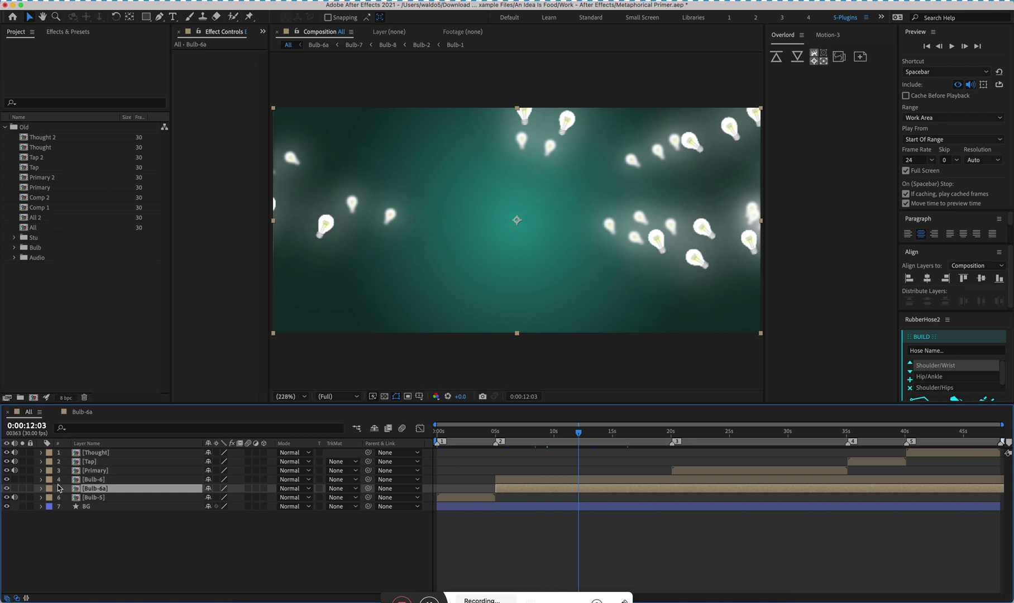
pyautogui.click(91, 507)
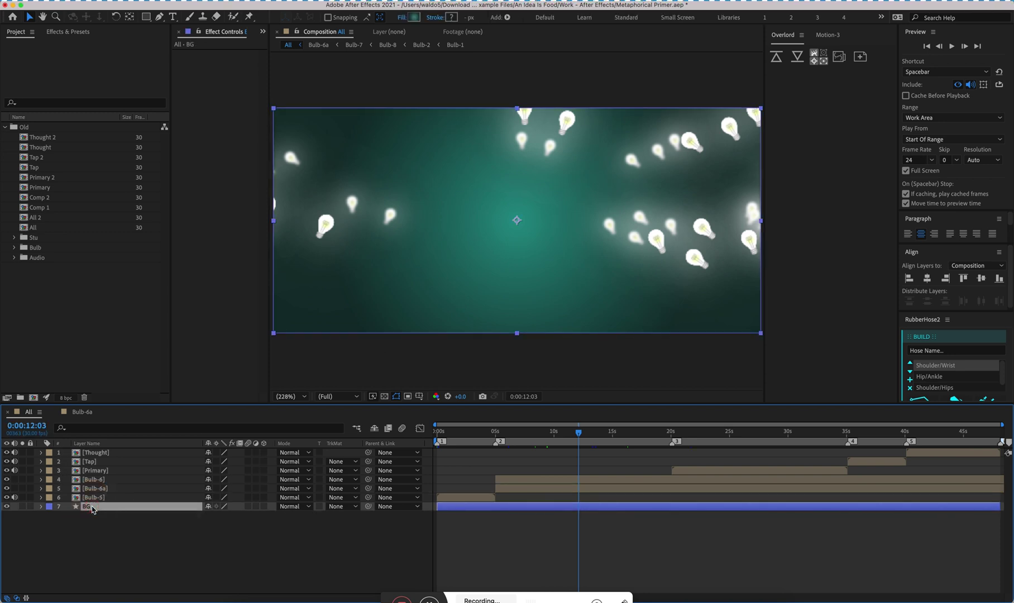
pyautogui.click(82, 412)
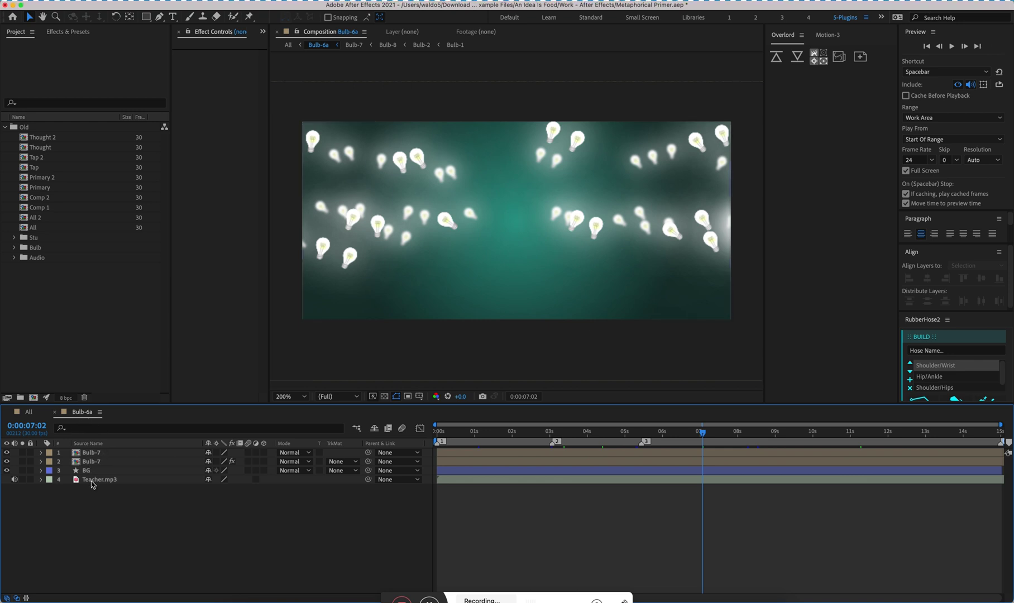
# Open the nested Bulb-7 and Bulb-8 compositions, and collapse the properties of all layers in Bulb-8
pyautogui.doubleClick(91, 453)
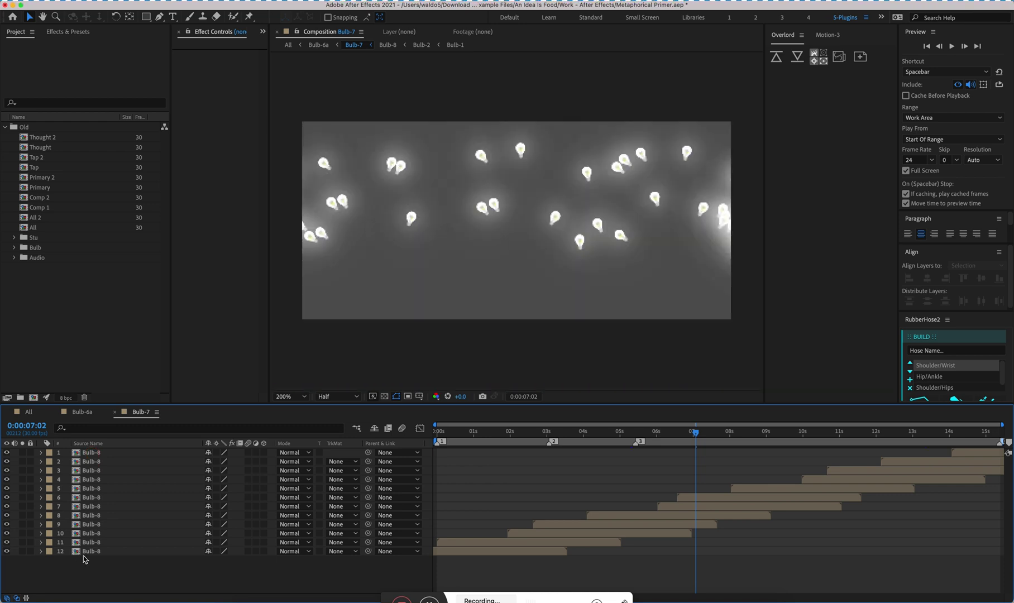
pyautogui.doubleClick(88, 551)
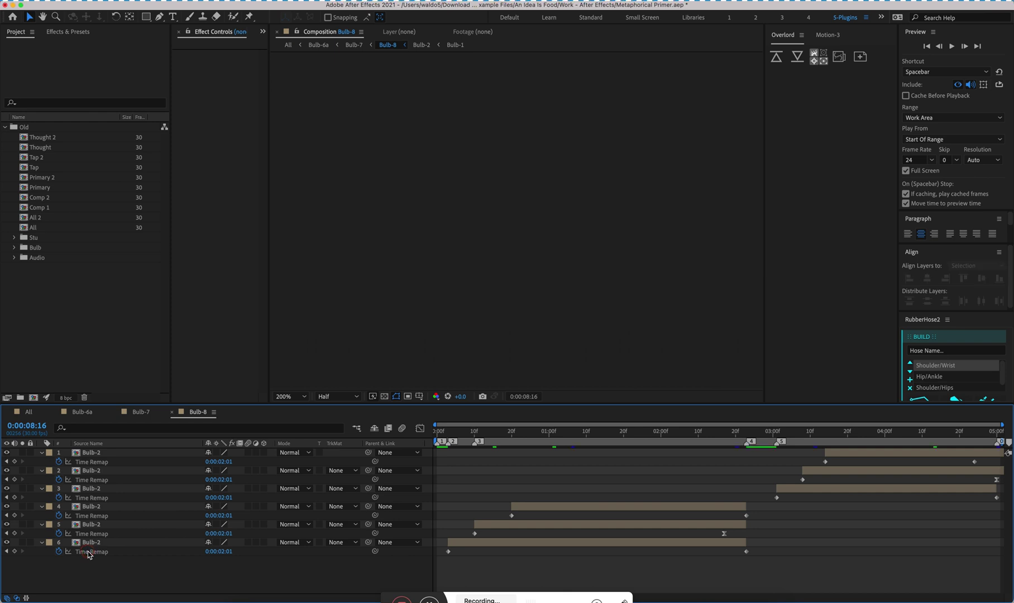
pyautogui.click(105, 489)
pyautogui.press('super+a')
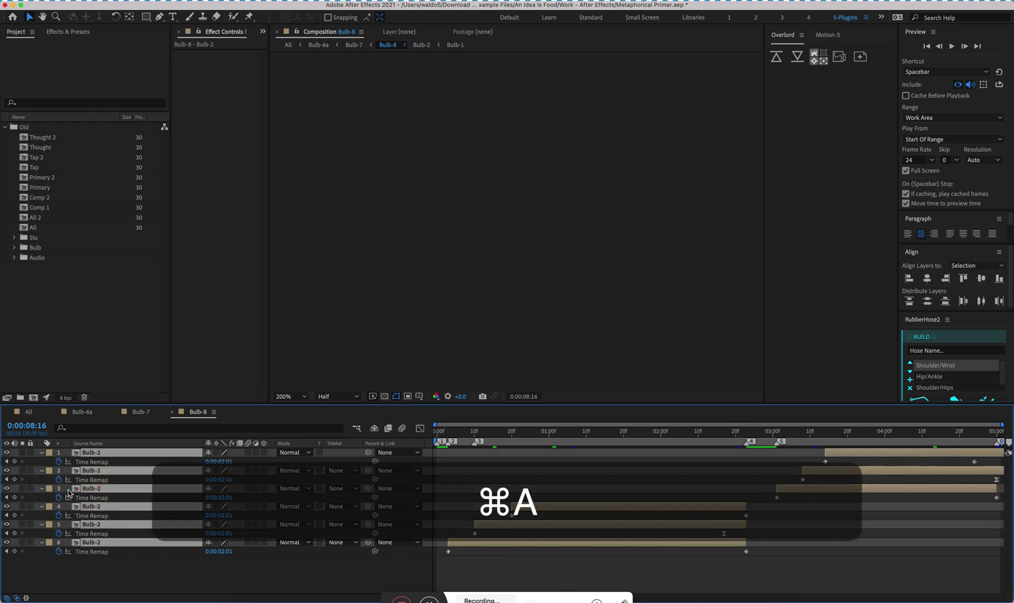
pyautogui.click(44, 490)
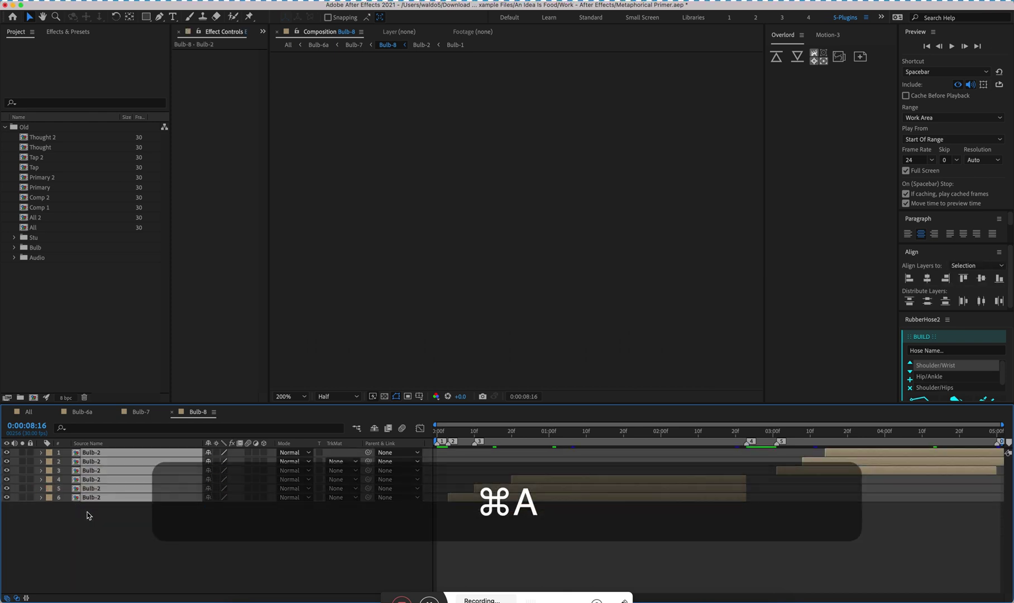
pyautogui.click(95, 512)
# Open the nested Bulb-2 composition and collapse the properties of all its layers
pyautogui.doubleClick(104, 453)
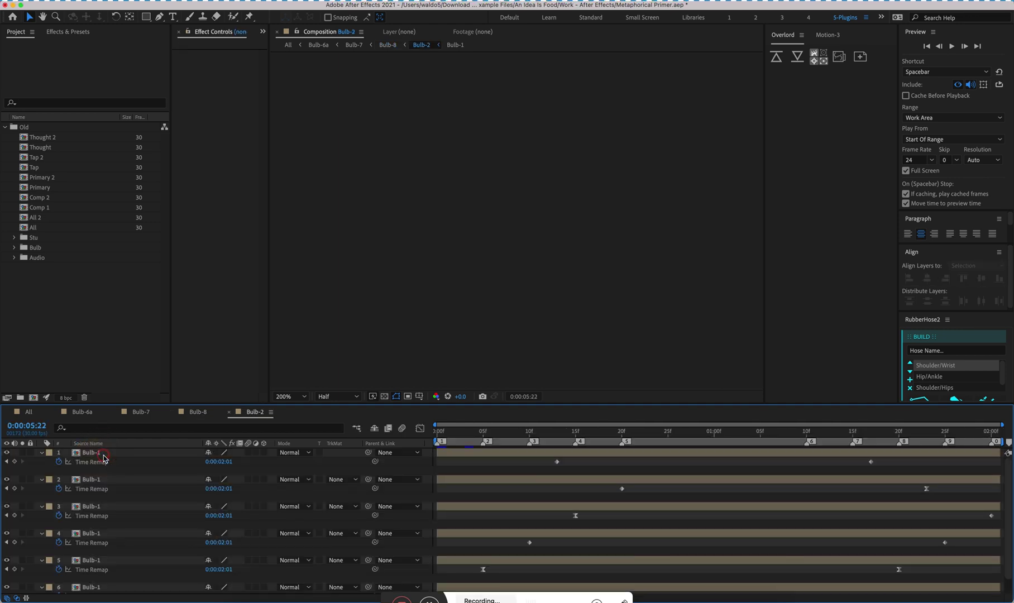
pyautogui.click(103, 455)
pyautogui.press('super+a')
pyautogui.click(43, 453)
pyautogui.click(100, 522)
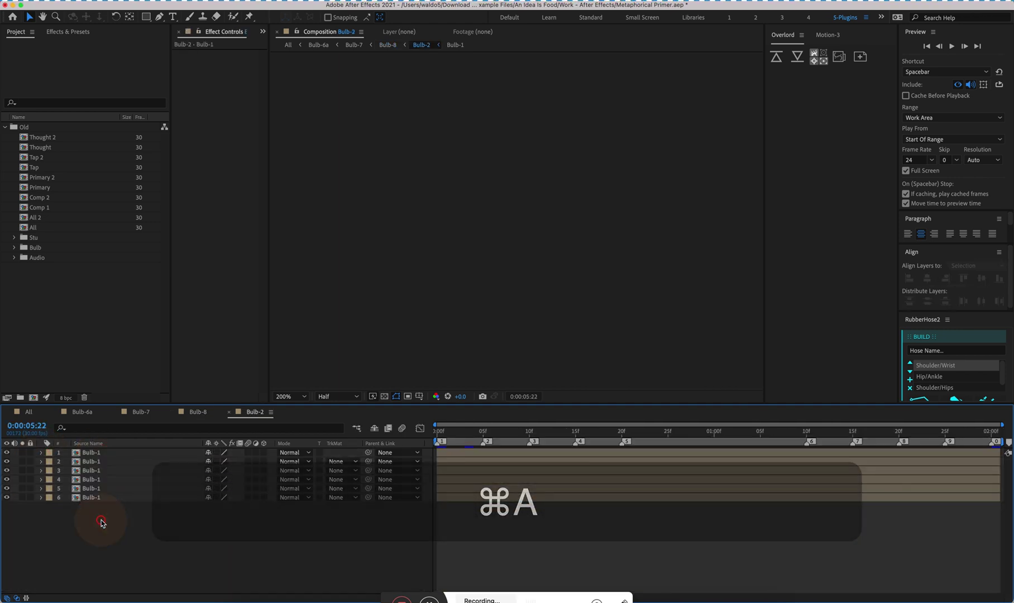
# Open the nested Bulb-1 composition, collapse the properties of all its layers, and deselect them
pyautogui.doubleClick(96, 472)
pyautogui.click(110, 471)
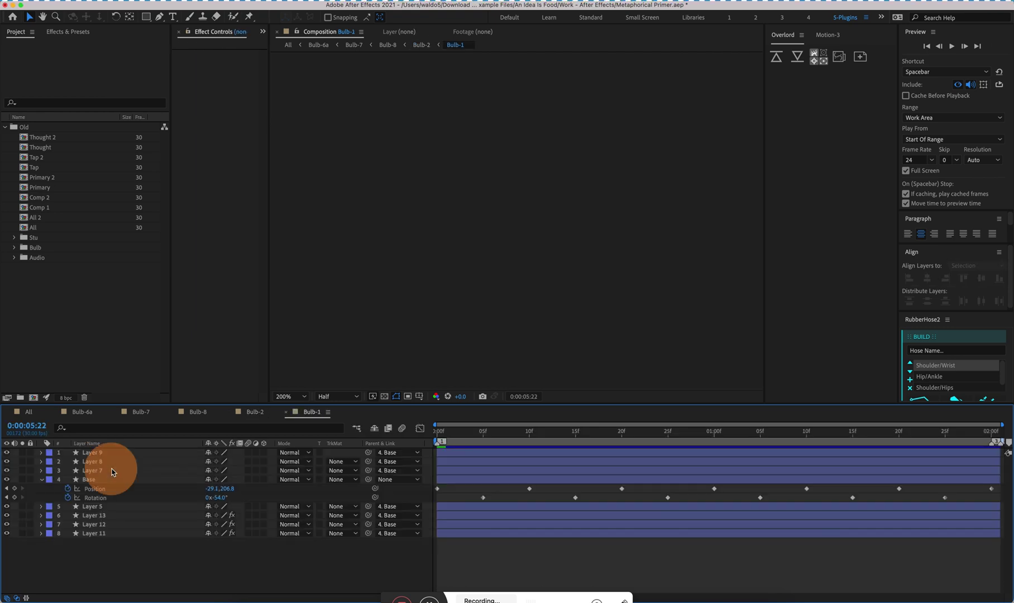
pyautogui.press('super+a')
pyautogui.click(42, 480)
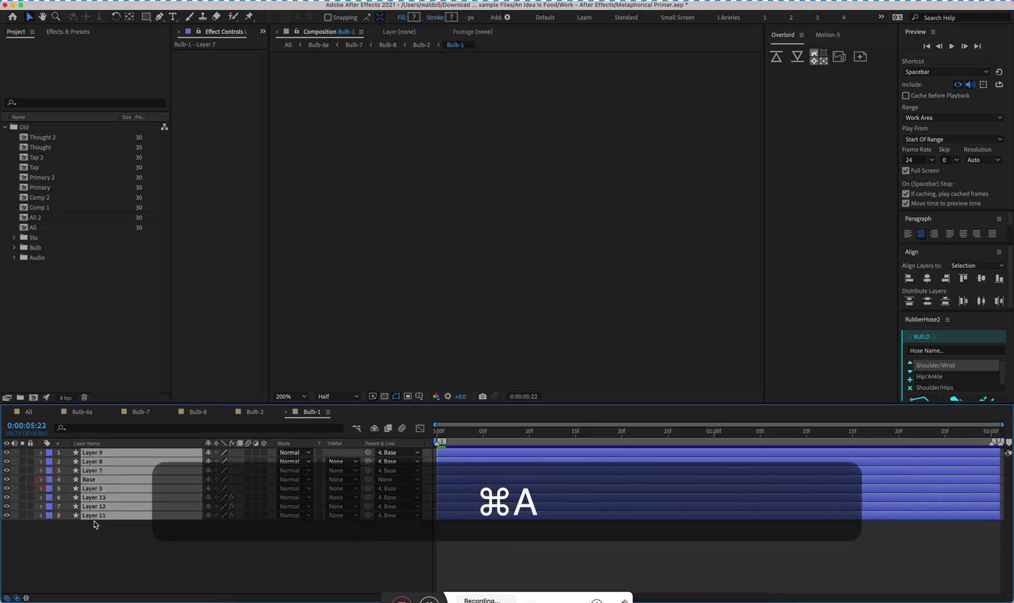
pyautogui.click(132, 552)
# Move Bulb-1's current time to the start and play a preview of the single bulb animation
pyautogui.click(447, 440)
pyautogui.moveTo(447, 439); pyautogui.dragTo(406, 441)
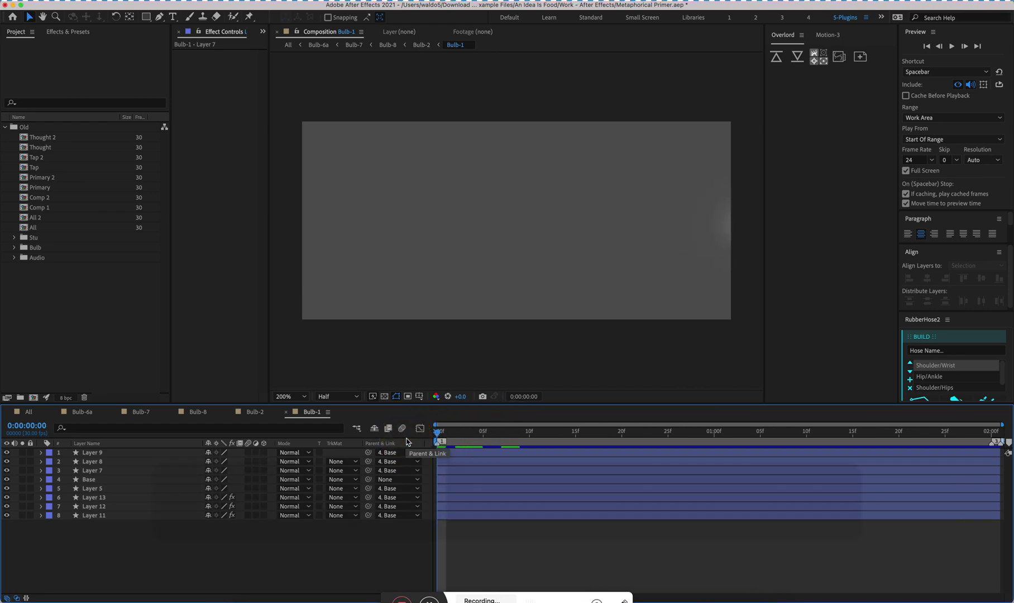
pyautogui.press('space')
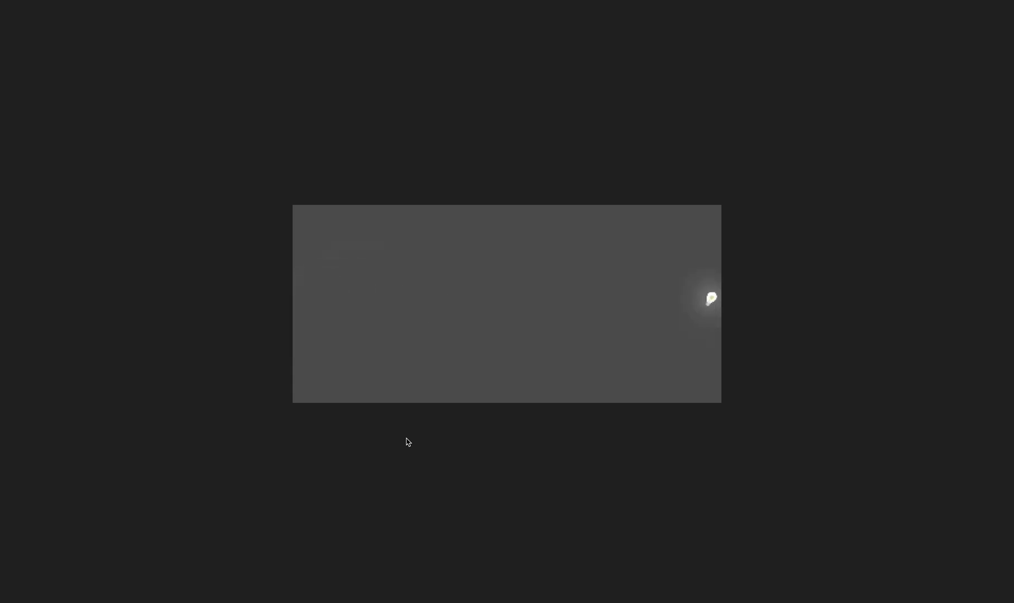
pyautogui.press('Escape')
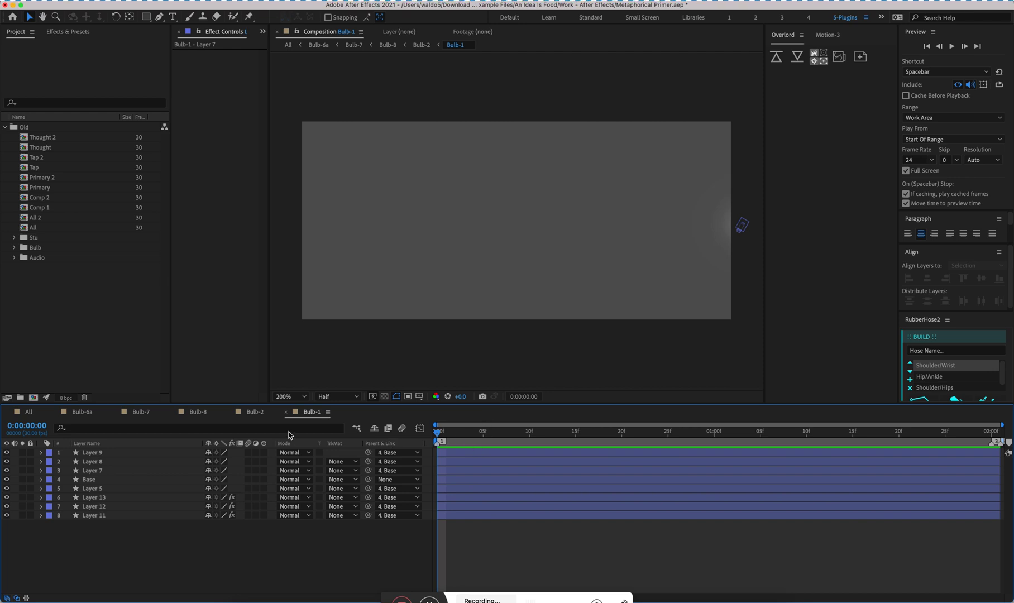
# Compare the Bulb-2 and Bulb-1 compositions, and close Bulb-1
pyautogui.click(258, 414)
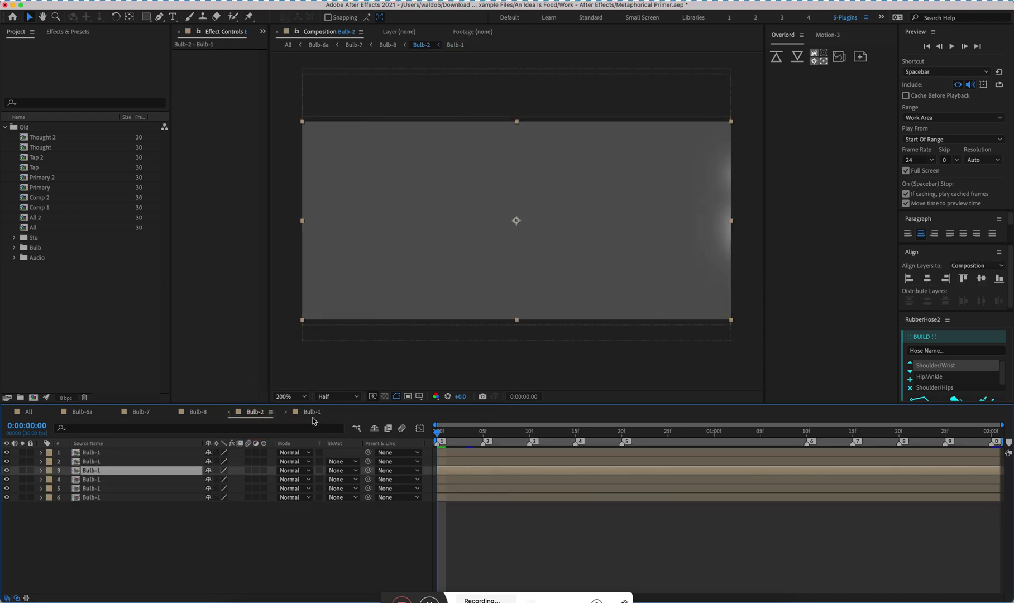
pyautogui.click(309, 416)
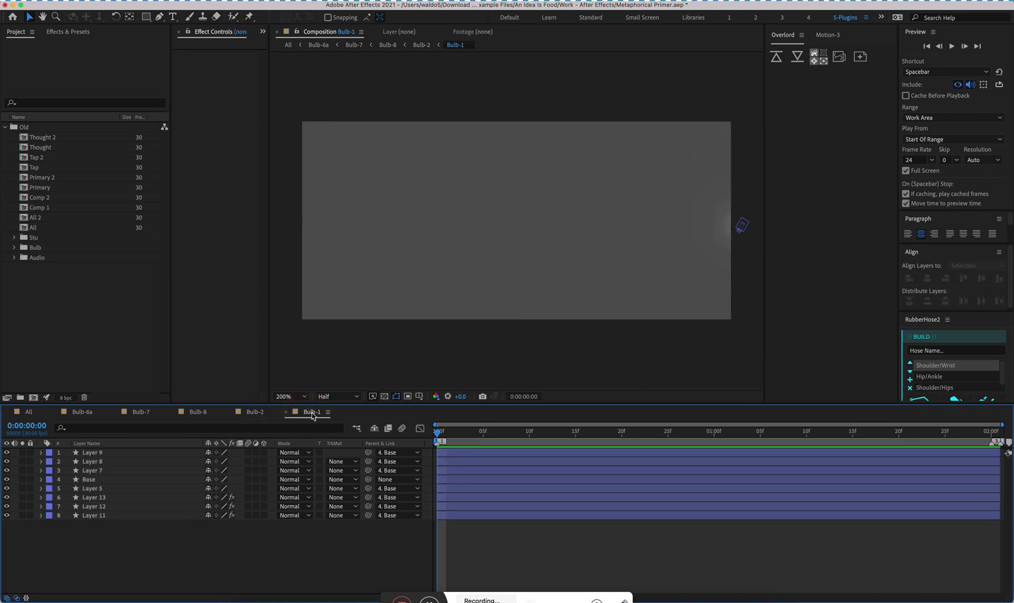
pyautogui.click(260, 415)
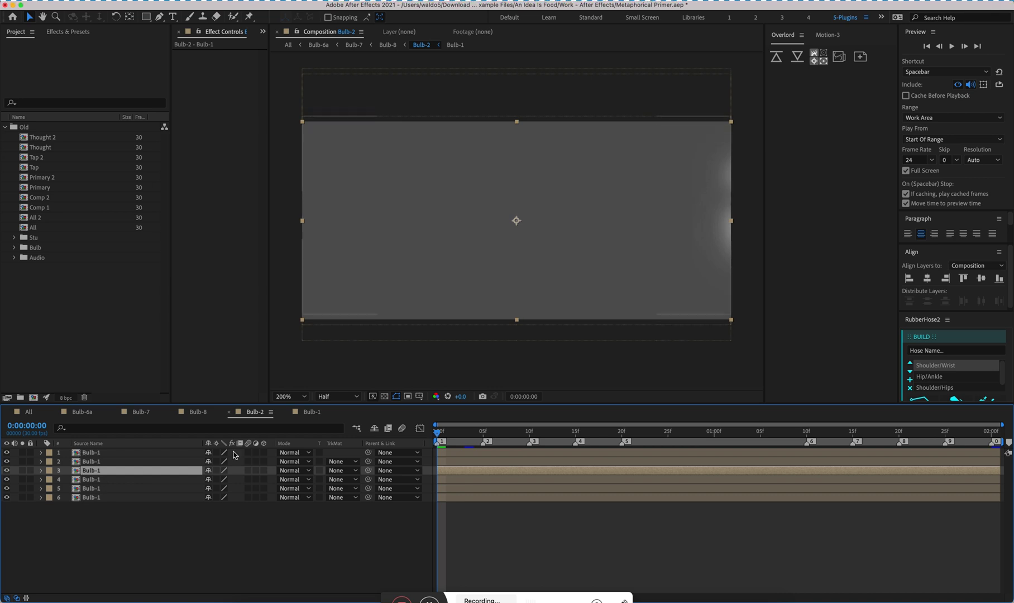
pyautogui.click(286, 414)
# Reveal the Time Remap keyframes of all Bulb-1 layers in Bulb-2 for review, and close the Bulb-2 composition
pyautogui.press('super+a')
pyautogui.press('u')
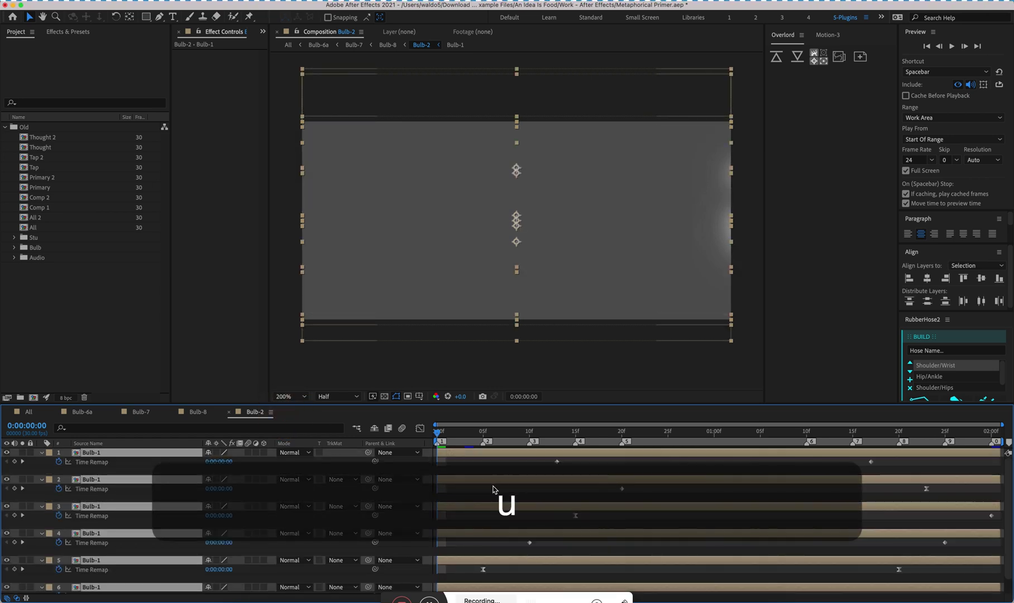
pyautogui.click(491, 470)
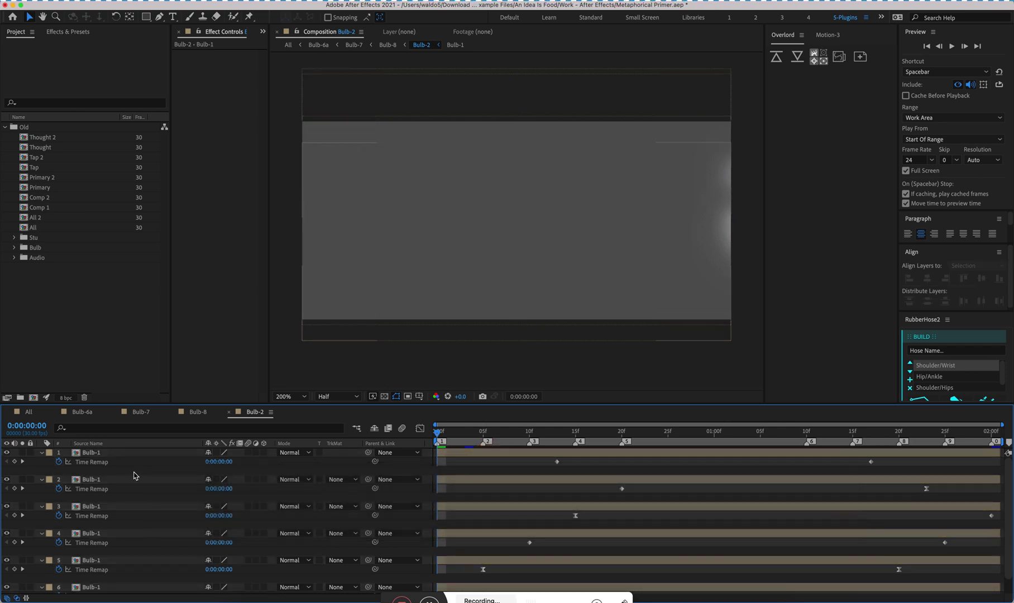
pyautogui.scroll(-1, 134, 475)
pyautogui.scroll(1, 134, 475)
pyautogui.click(229, 412)
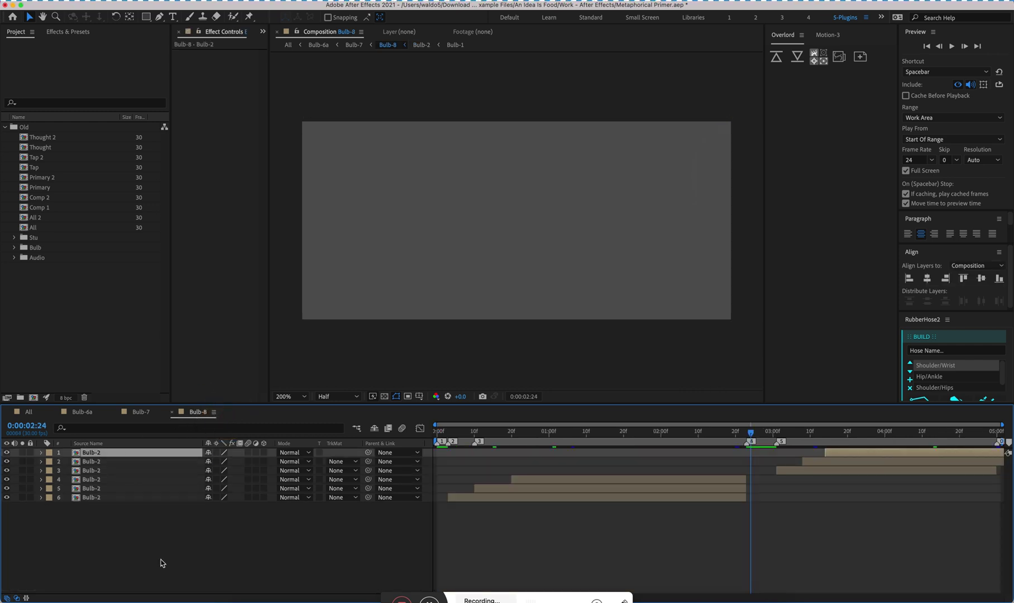
# Reveal the Time Remap keyframes of all Bulb-8 layers and scrub the composition to 0:00:00:21
pyautogui.click(205, 548)
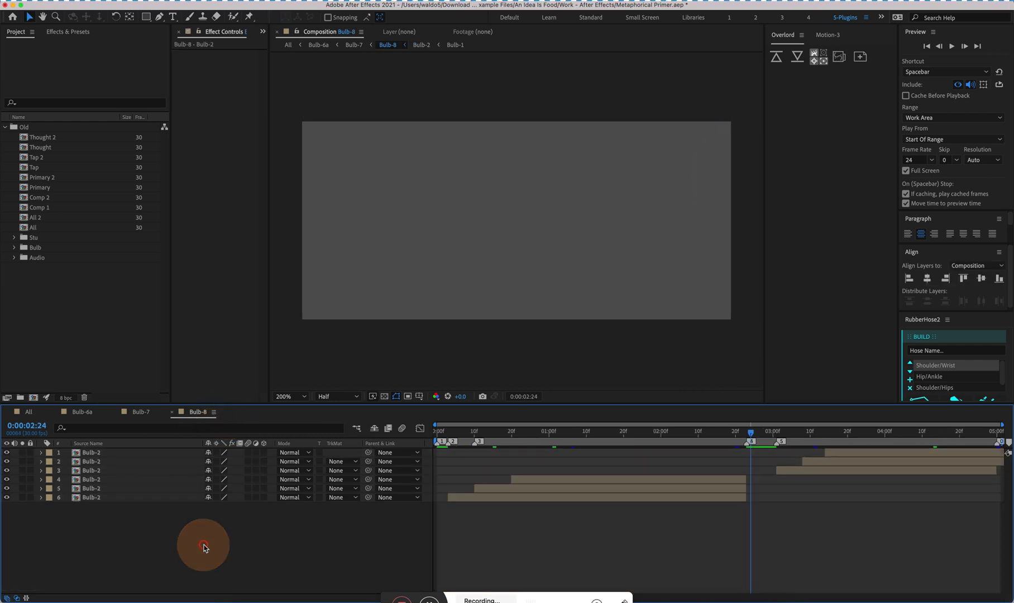
pyautogui.click(127, 478)
pyautogui.press('super+a')
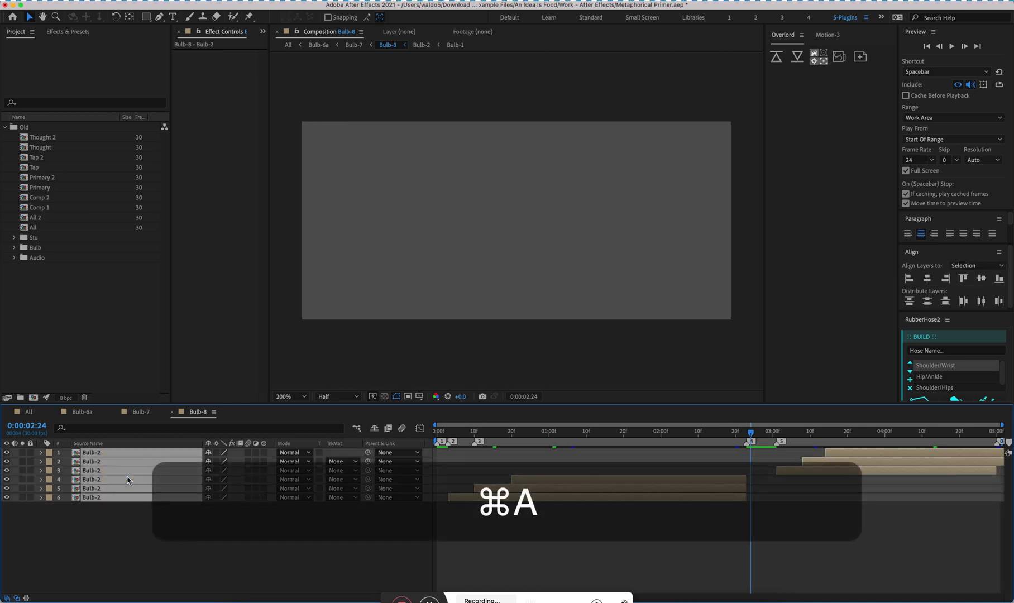
pyautogui.press('u')
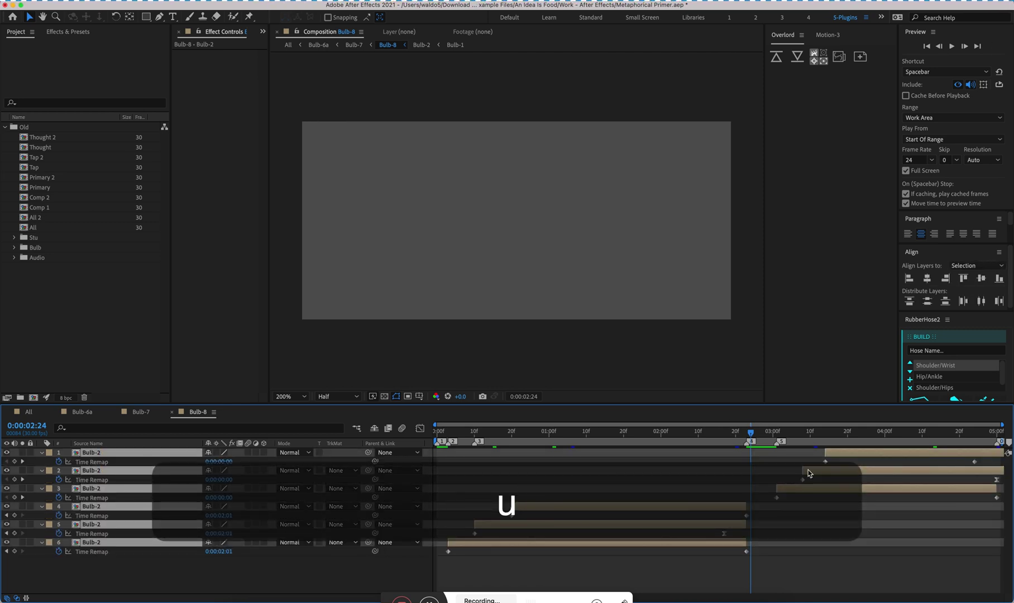
pyautogui.moveTo(566, 433); pyautogui.dragTo(515, 436)
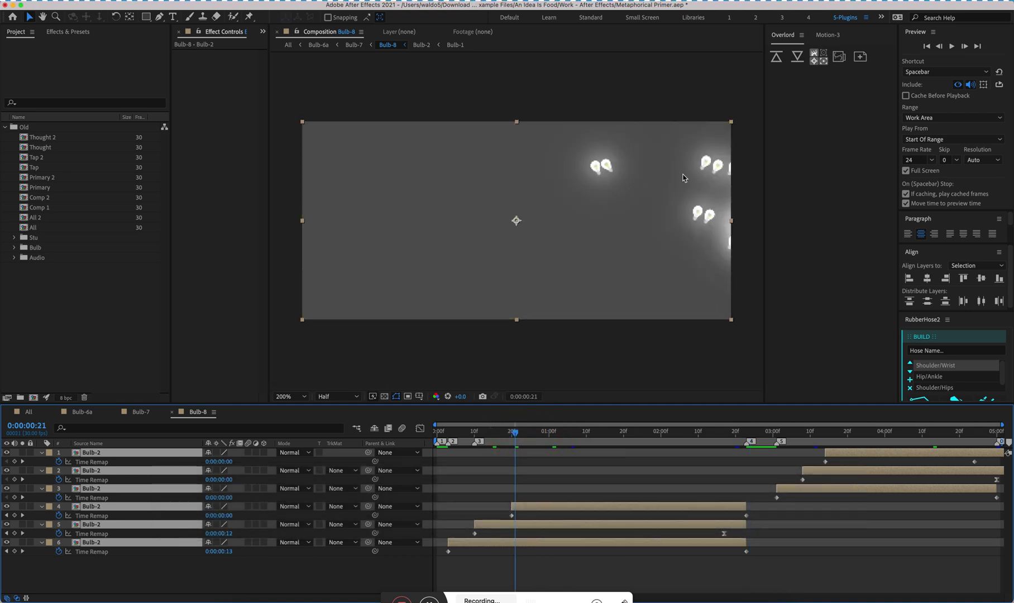
# Close the Bulb-8 composition and check all layers in Bulb-7 for keyframes
pyautogui.click(140, 412)
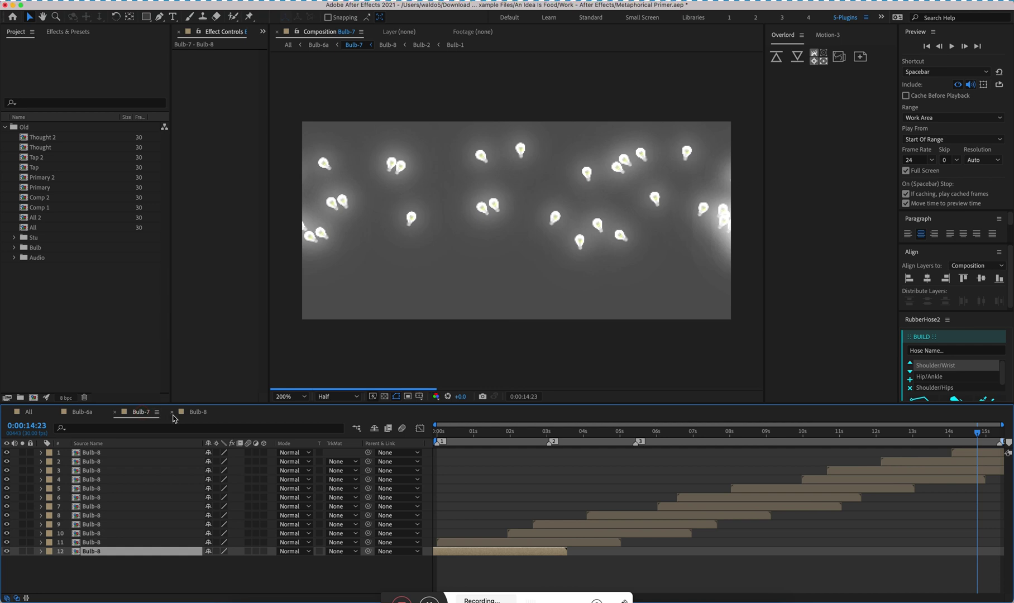
pyautogui.click(172, 412)
pyautogui.click(140, 489)
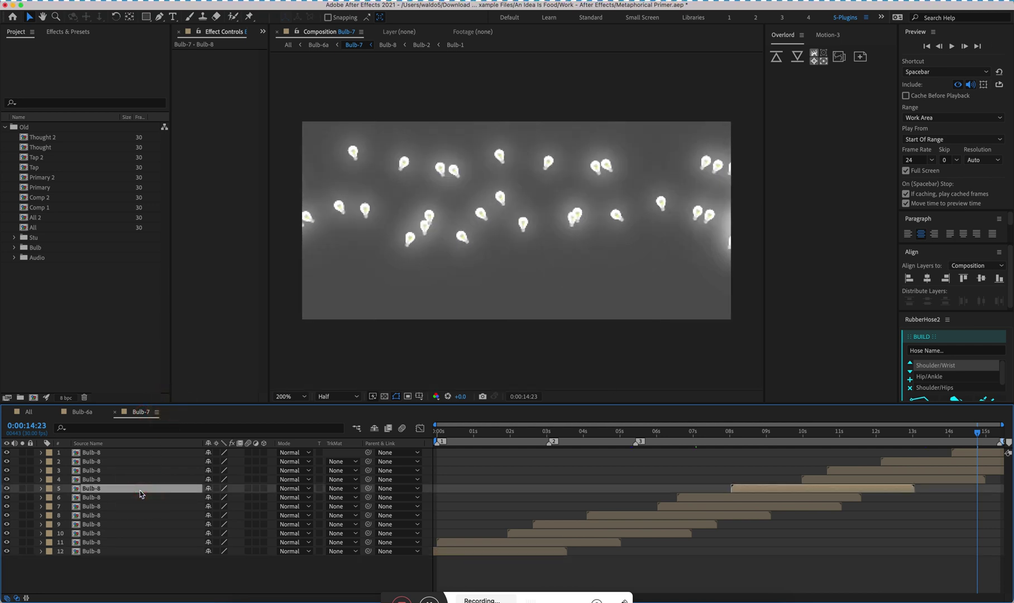
pyautogui.press('super+a')
pyautogui.press('u')
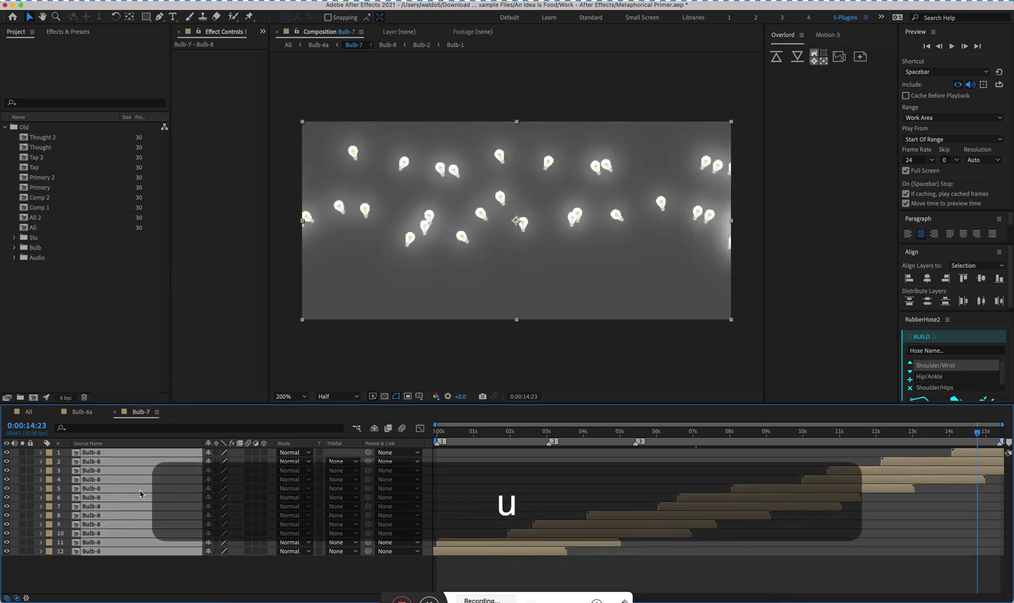
pyautogui.press('u')
pyautogui.click(531, 563)
# Move Bulb-7's current time to 0:00:10:00 and toggle layer 5's visibility to see which bulbs it contributes
pyautogui.moveTo(489, 437); pyautogui.dragTo(803, 431)
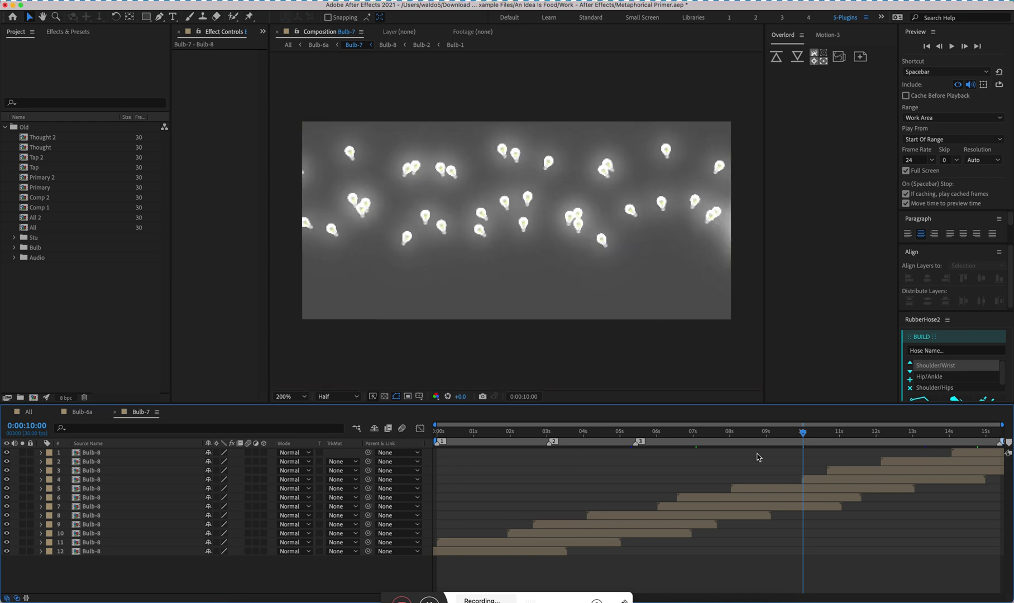
pyautogui.click(760, 489)
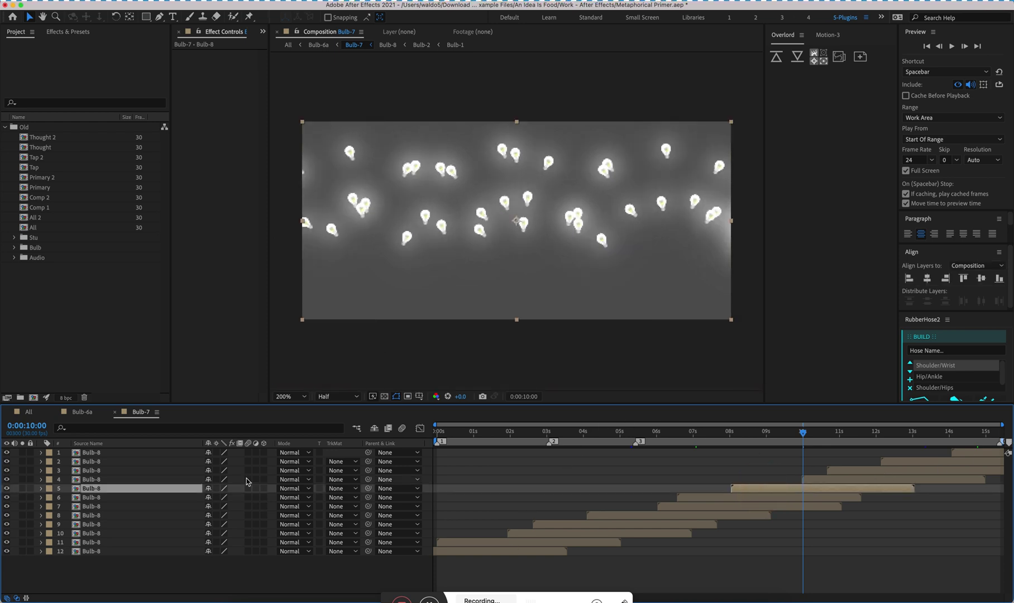
pyautogui.click(6, 489)
pyautogui.click(7, 489)
pyautogui.click(7, 489)
pyautogui.click(7, 489)
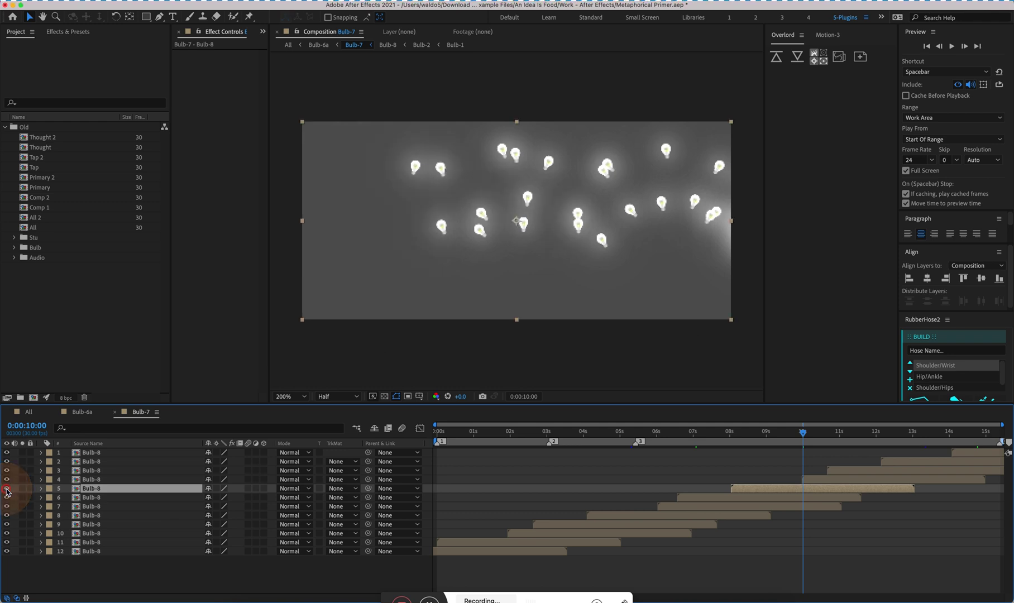
# Solo layer 5 in Bulb-7 and scrub to 0:00:11:13 to inspect its bulbs alone
pyautogui.click(23, 488)
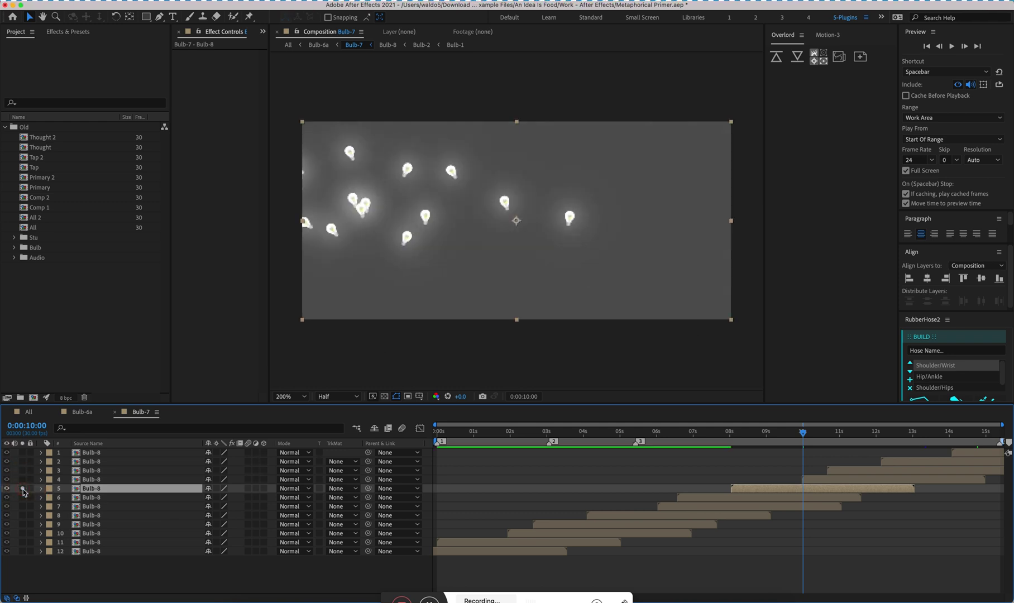
pyautogui.click(22, 488)
pyautogui.click(22, 488)
pyautogui.moveTo(804, 433); pyautogui.dragTo(854, 432)
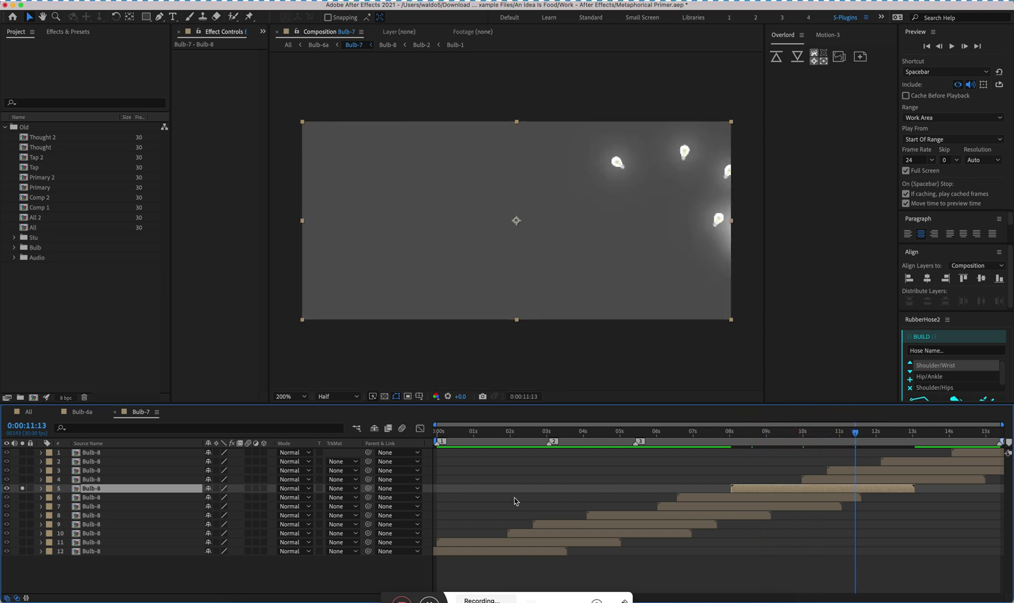
# Return from Bulb-7 to Bulb-6a, reveal all its layers' Time Remap keyframes for review, and close Bulb-6a
pyautogui.click(115, 412)
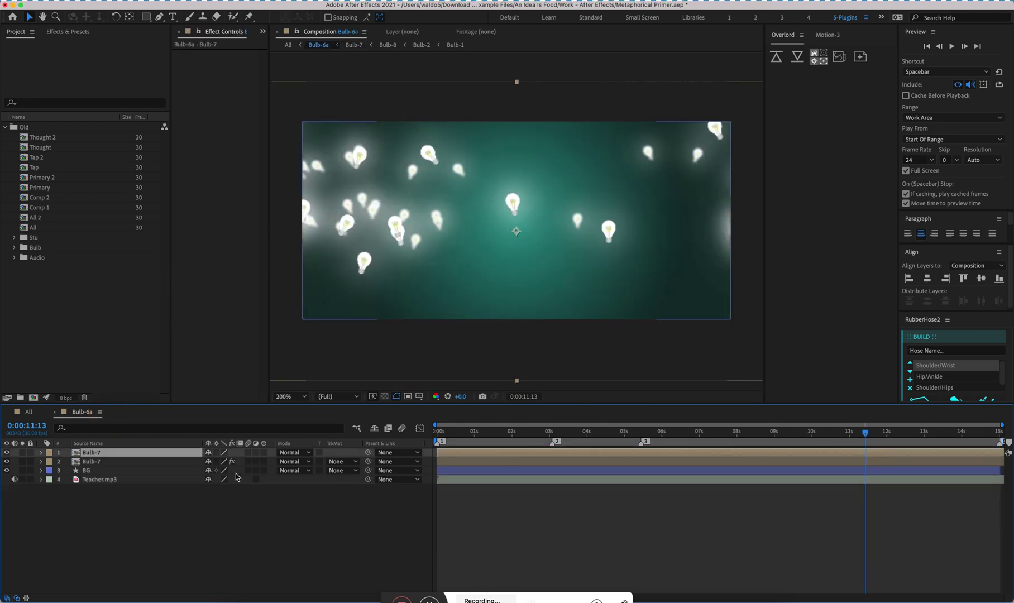
pyautogui.press('super+a')
pyautogui.press('u')
pyautogui.click(197, 555)
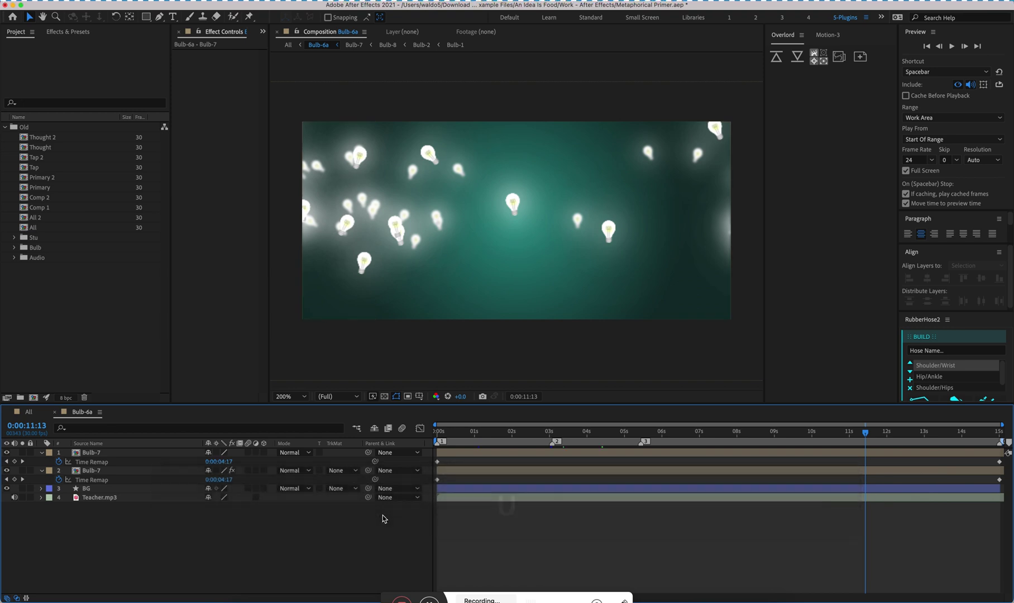
pyautogui.click(54, 411)
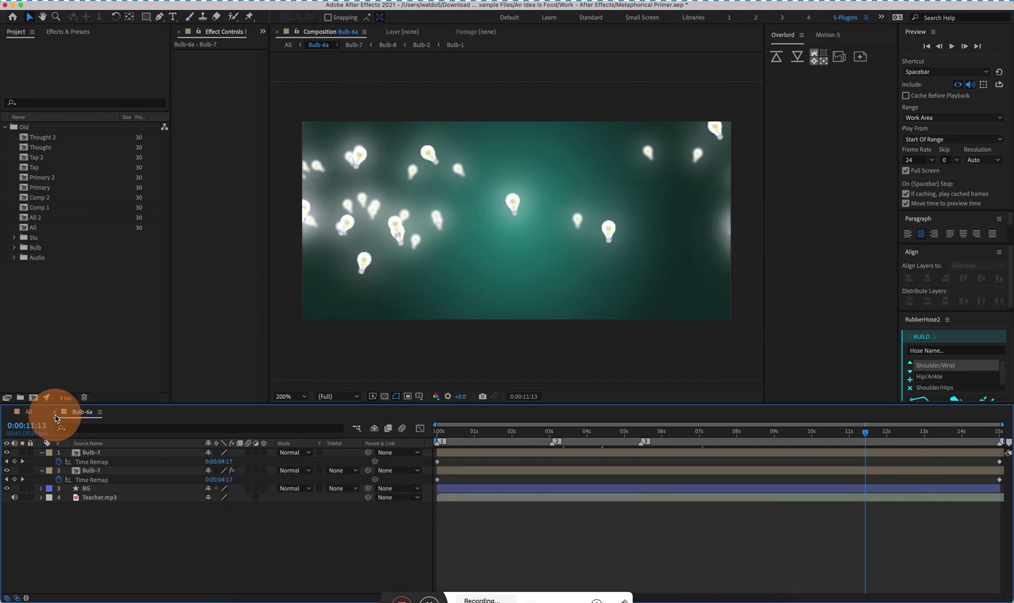
# Scrub through the All composition, and switch to Finder to preview Bulb-Background.gif in the Work - After Effects folder
pyautogui.moveTo(544, 431); pyautogui.dragTo(625, 431)
pyautogui.hotkey('ctrl', 'Up')
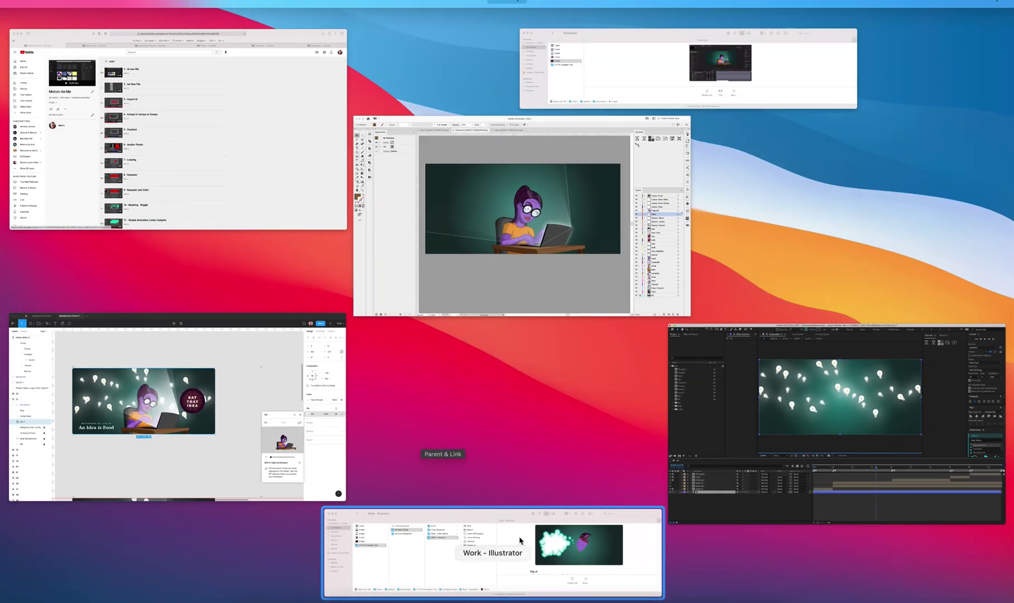
pyautogui.click(519, 540)
pyautogui.click(390, 414)
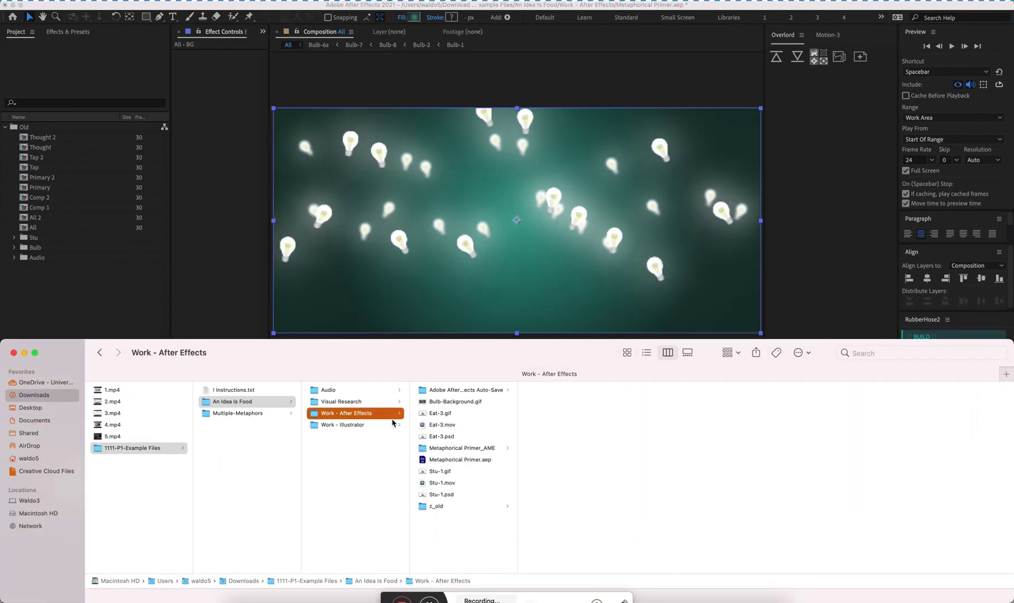
pyautogui.click(448, 402)
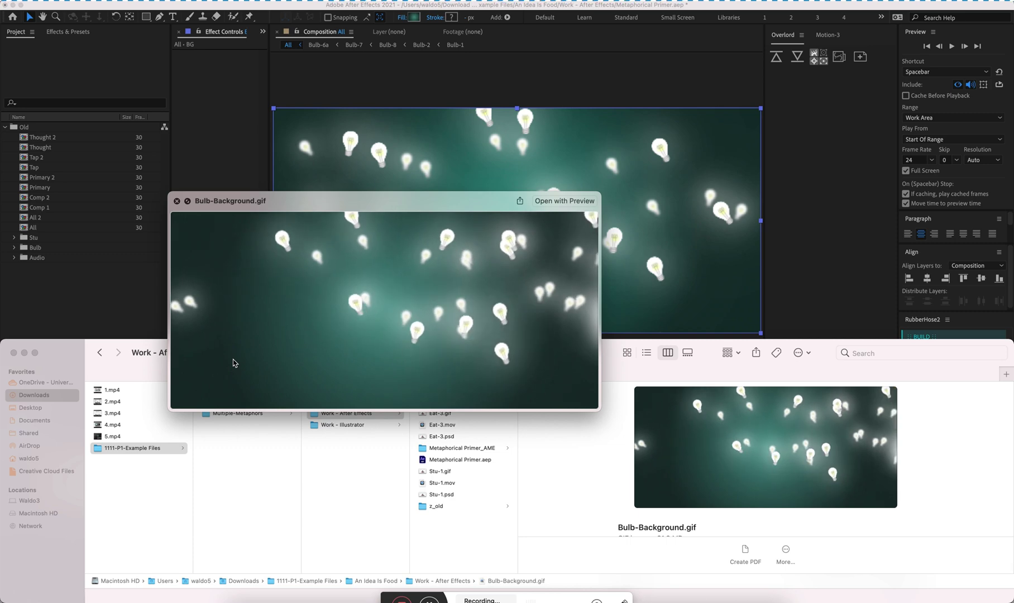
pyautogui.press('space')
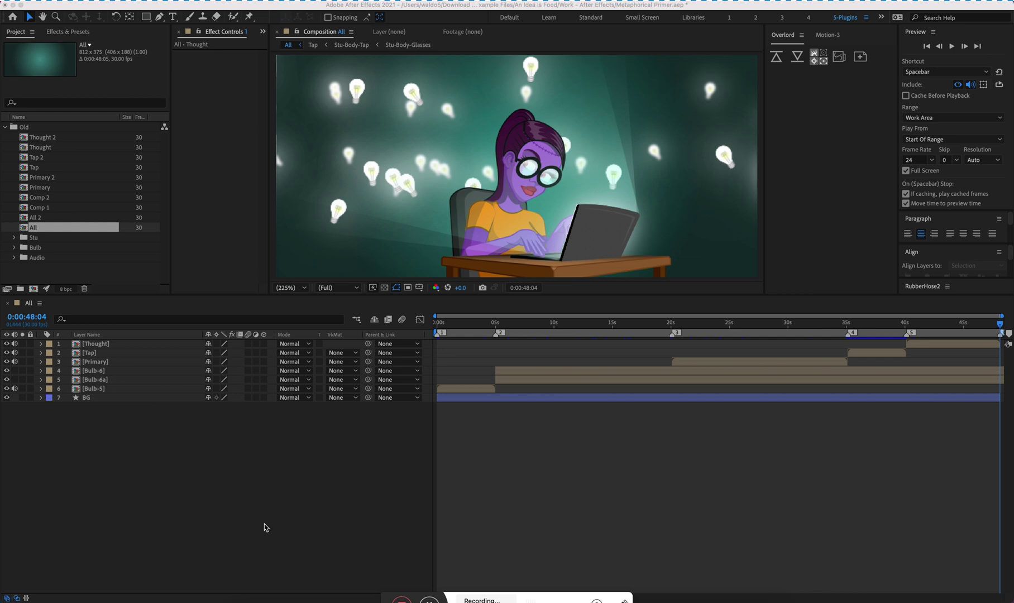
# Move All's current time to 0:00:13:01 and place composition marker 4 there
pyautogui.click(524, 468)
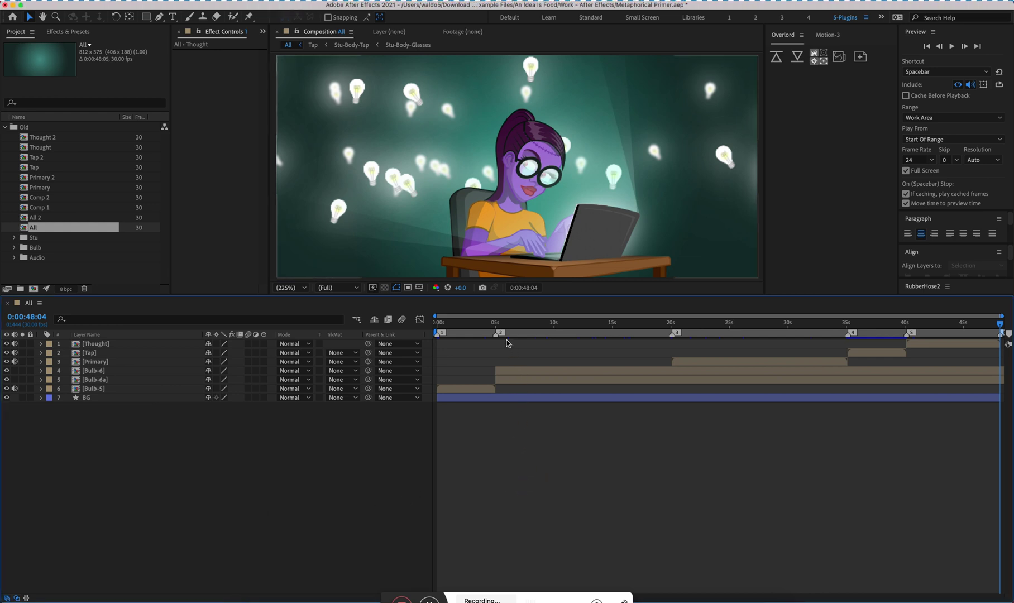
pyautogui.click(554, 323)
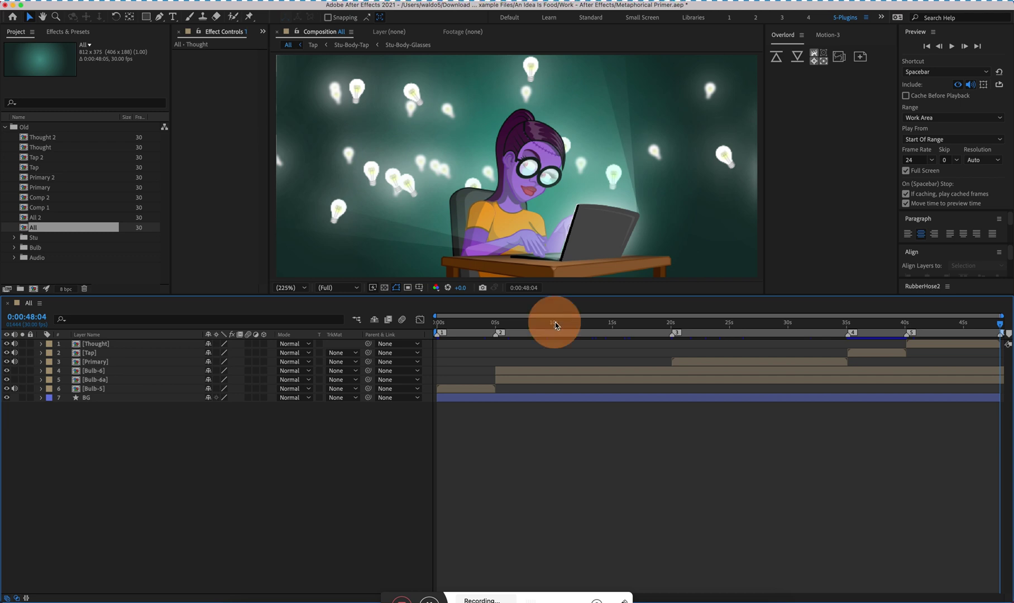
pyautogui.moveTo(554, 324); pyautogui.dragTo(590, 326)
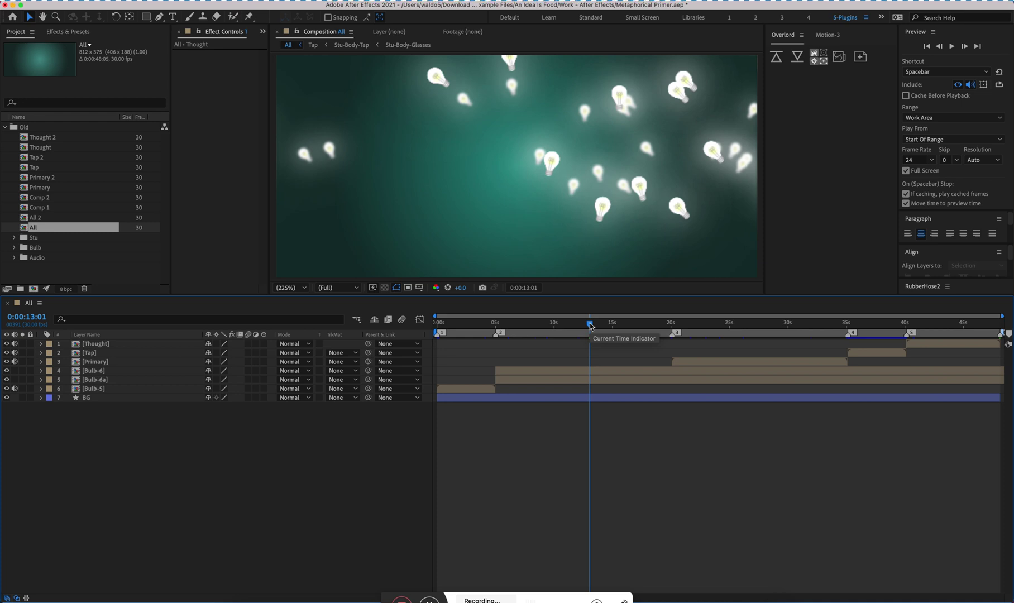
pyautogui.hotkey('shift', '4')
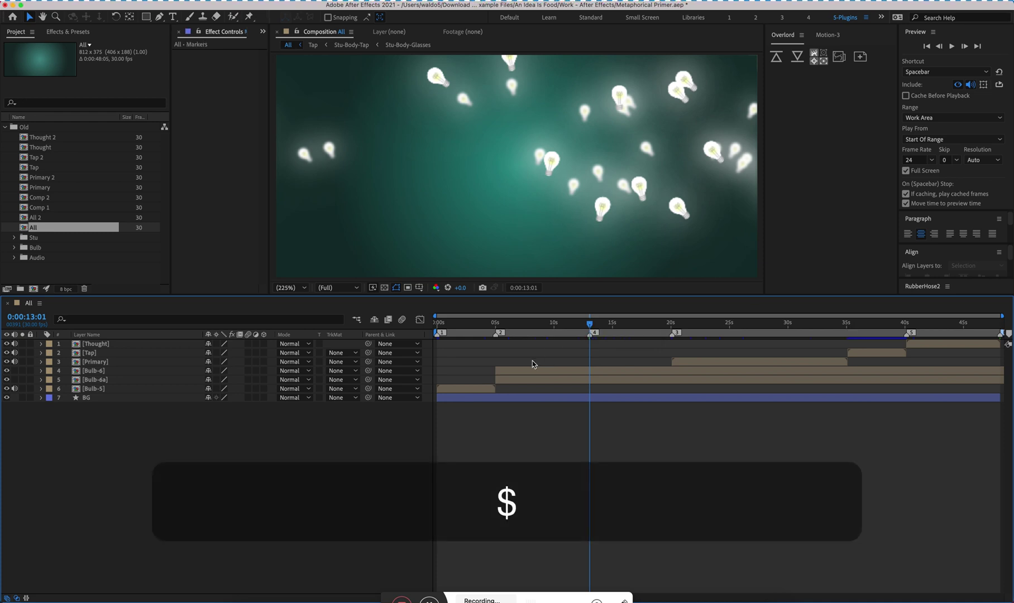
# Examine the camera navigation options in the 3D preferences, and cancel without changing them
pyautogui.click(45, 5)
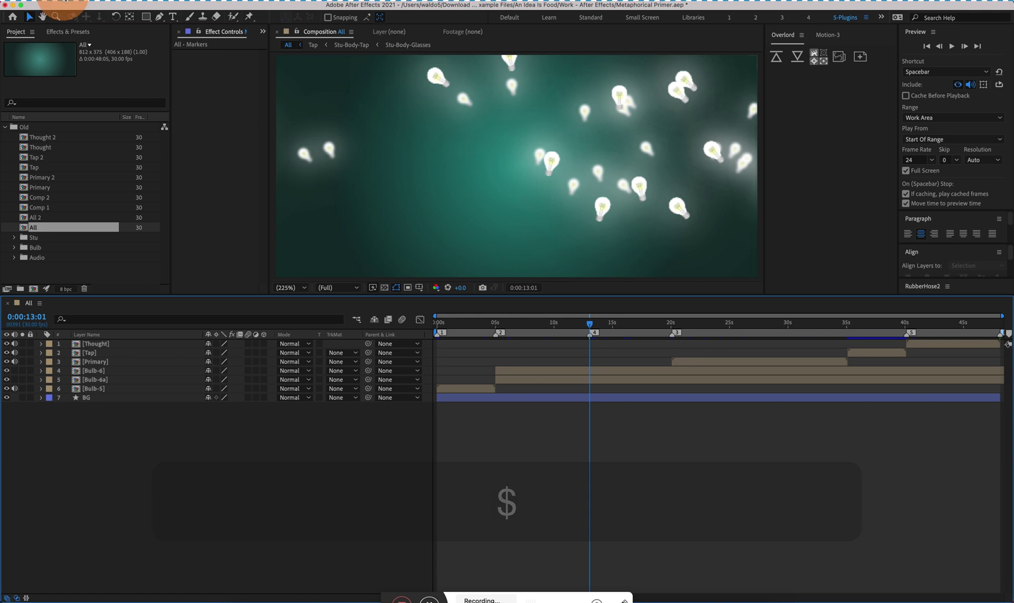
pyautogui.moveTo(105, 29)
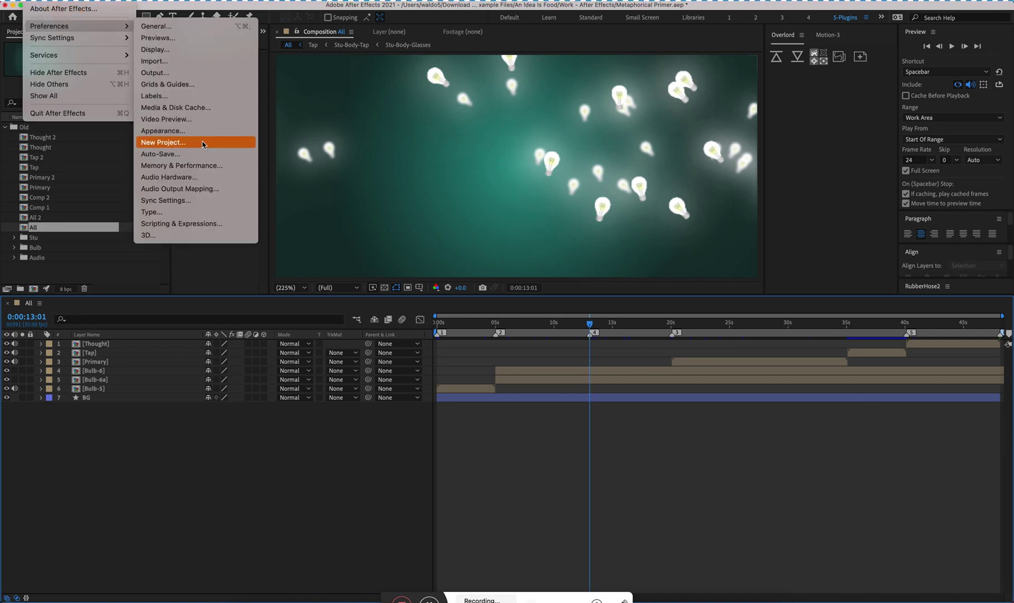
pyautogui.click(208, 239)
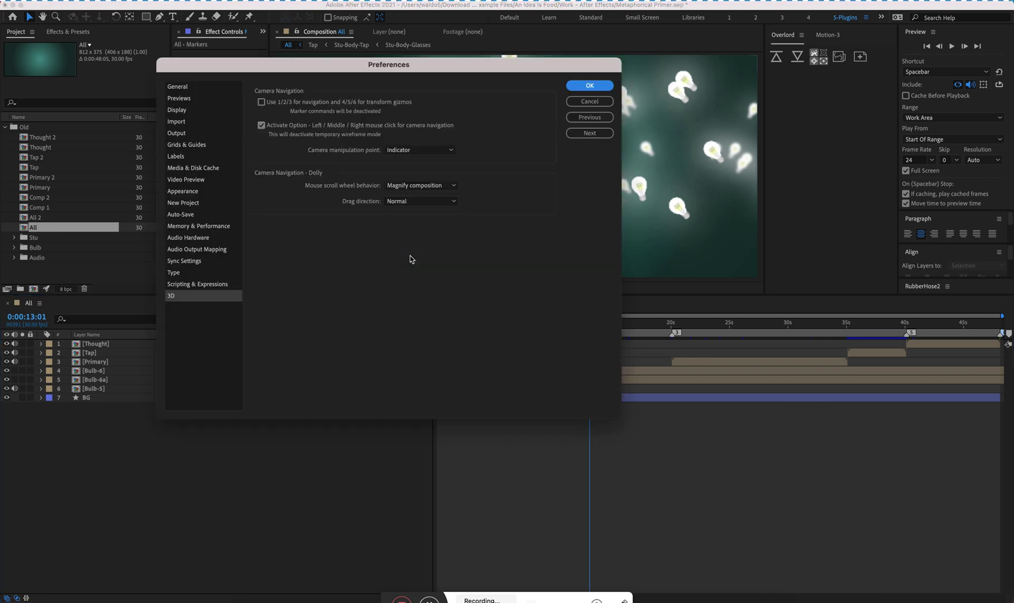
pyautogui.moveTo(354, 74); pyautogui.dragTo(371, 125)
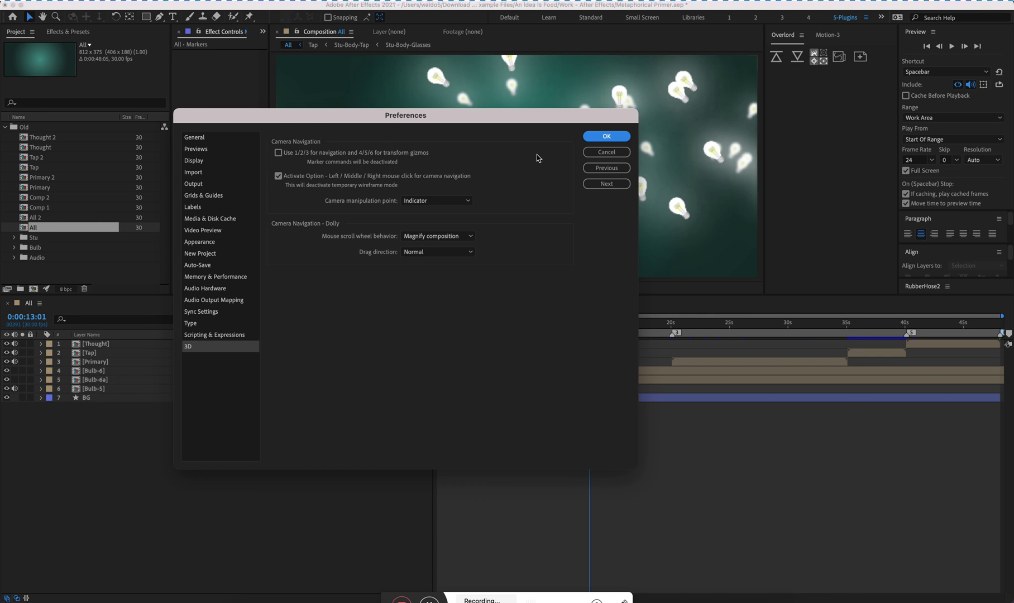
pyautogui.click(604, 152)
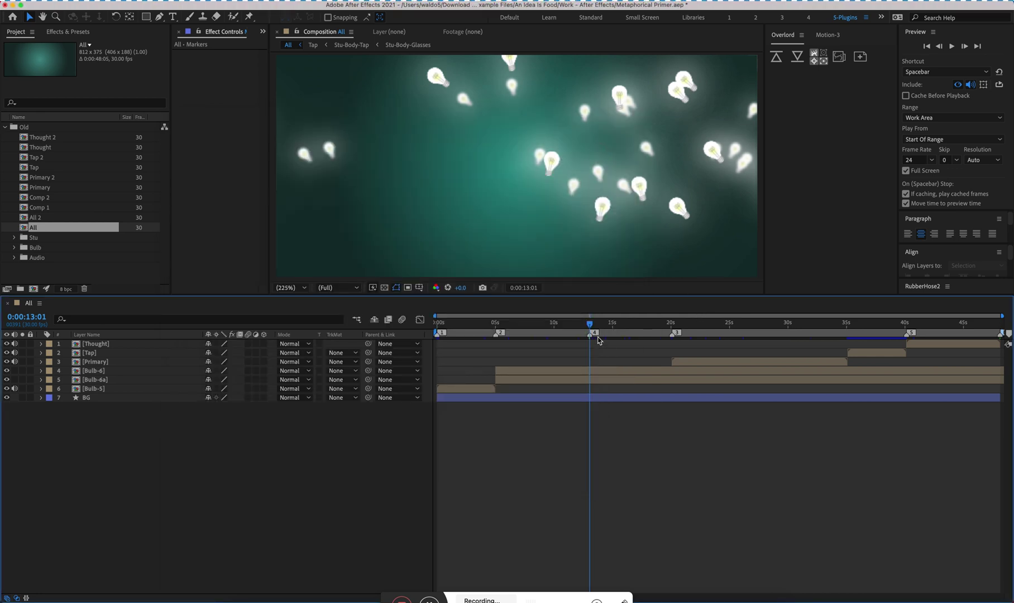
# Undo the placement of marker 4 and move All's current time to 0:00:17:17
pyautogui.press('super+z')
pyautogui.moveTo(517, 329)
pyautogui.mouseDown()
pyautogui.moveTo(820, 340)
pyautogui.moveTo(552, 359)
pyautogui.moveTo(854, 337)
pyautogui.moveTo(643, 336)
pyautogui.mouseUp()
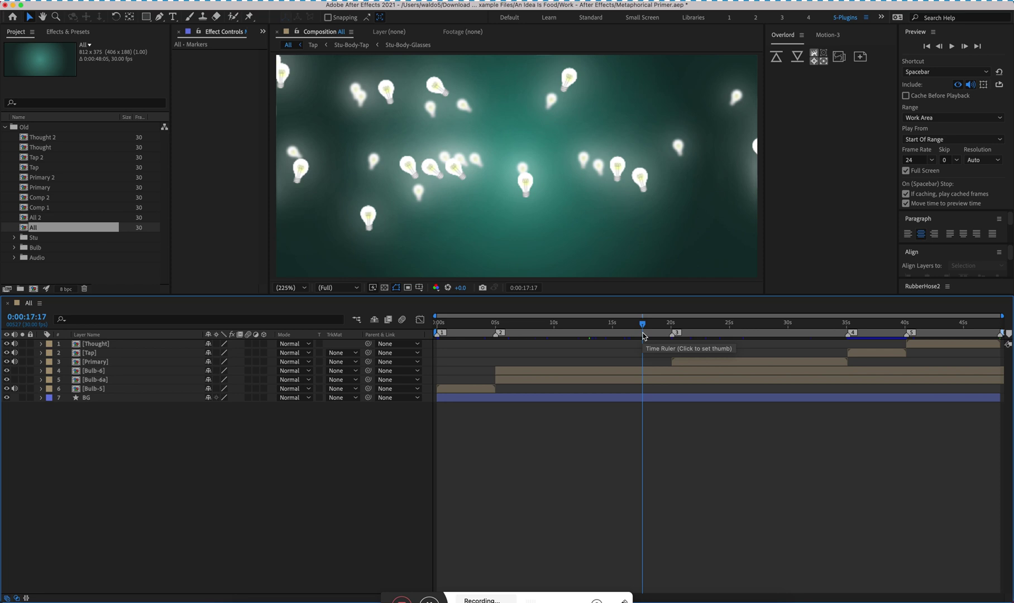
# Jump the current time through composition markers 1, 2, 3, 0, 2, 4 and 5, and back to marker 3
pyautogui.press('1')
pyautogui.press('2')
pyautogui.press('3')
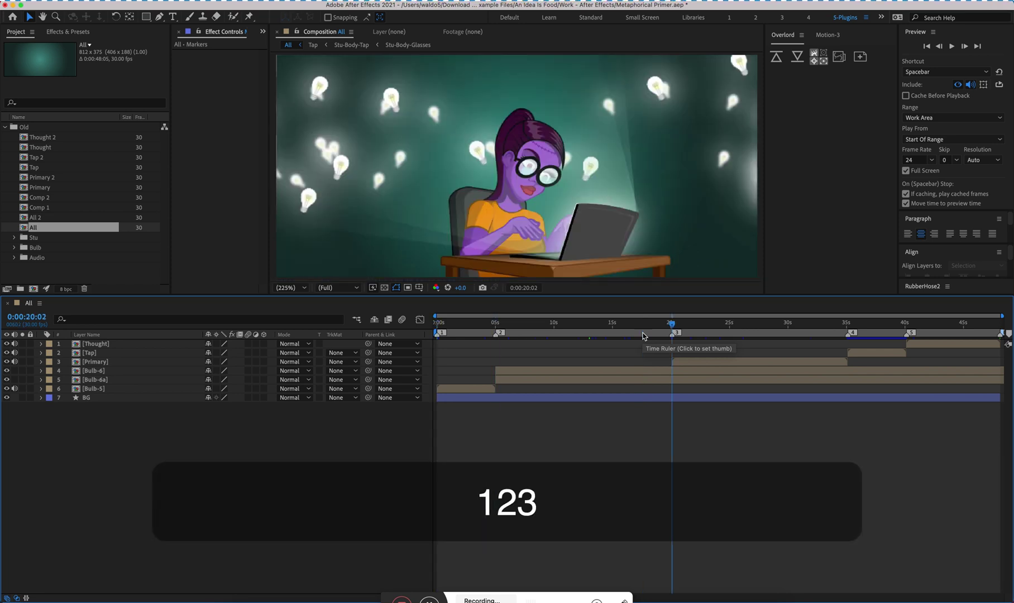
pyautogui.press('0')
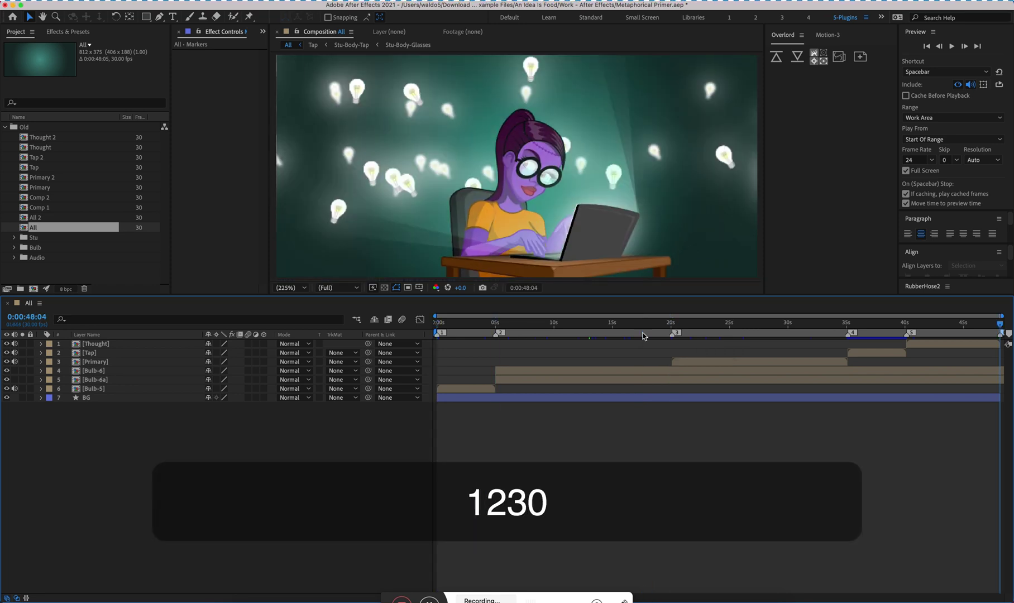
pyautogui.press('2')
pyautogui.press('4')
pyautogui.press('5')
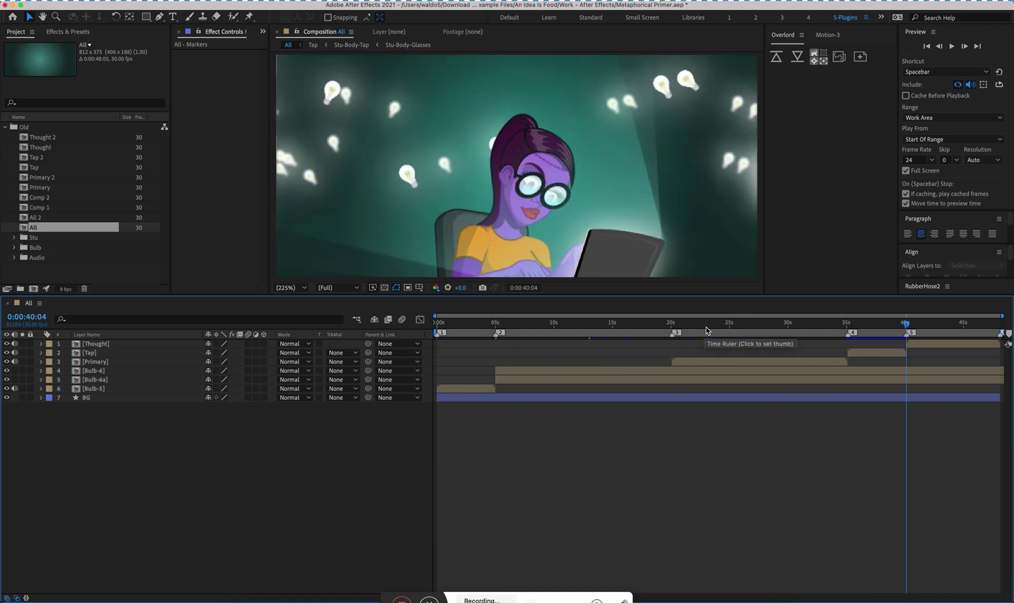
pyautogui.press('3')
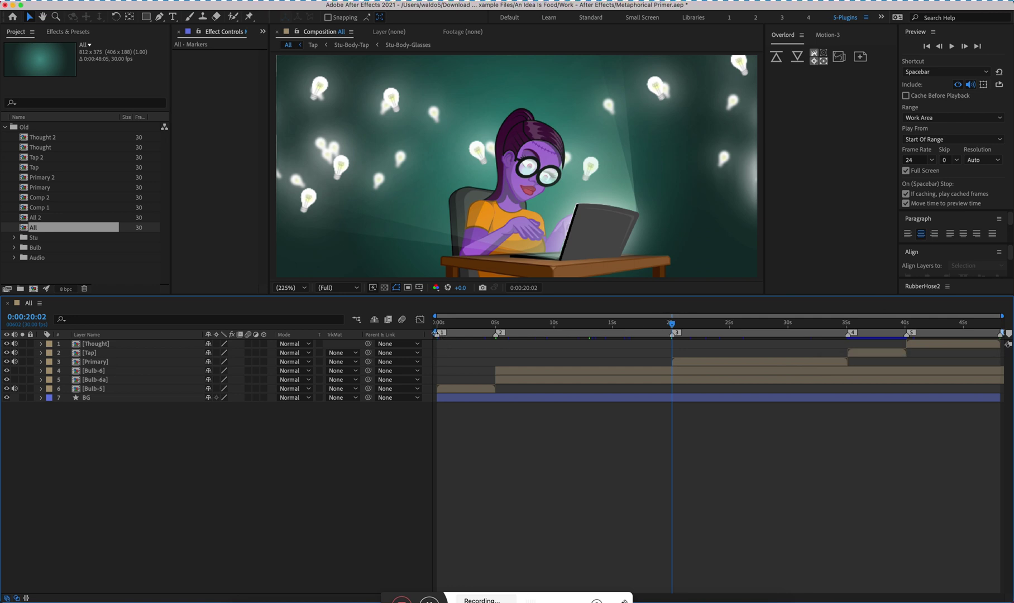
# Start All's work area at marker 3, at 0:00:20:02
pyautogui.moveTo(431, 332); pyautogui.dragTo(633, 334)
pyautogui.press('super+z')
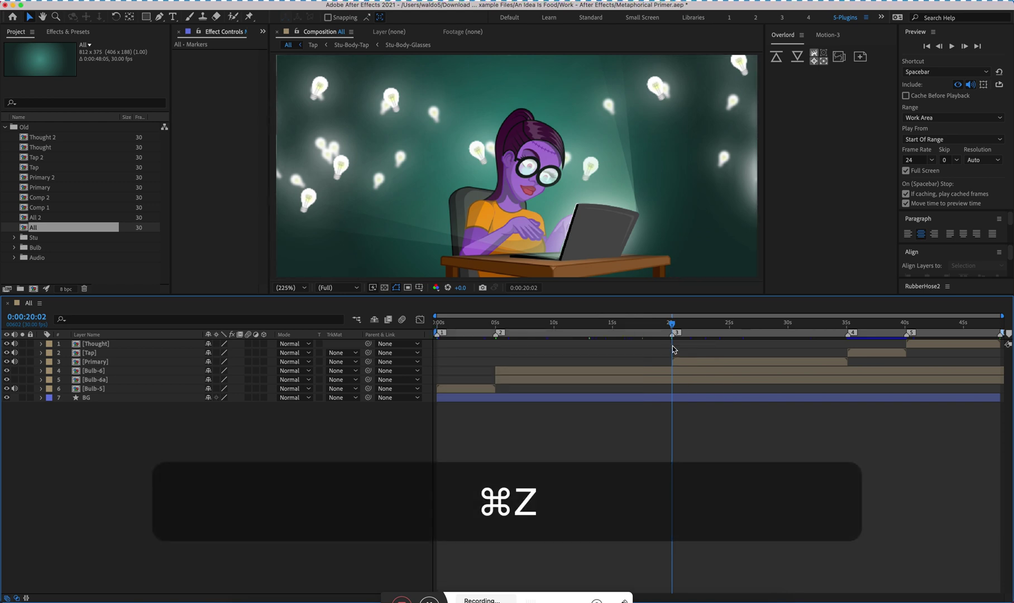
pyautogui.press('b')
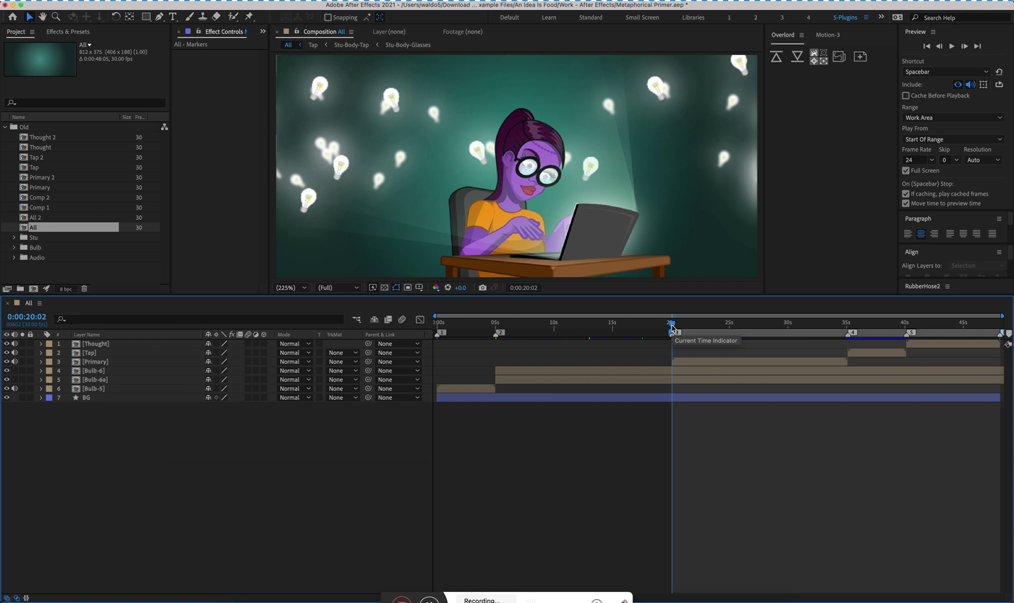
# Try ending All's work area at marker 5, at 0:00:40:04, and undo that work area change
pyautogui.press('5')
pyautogui.press('n')
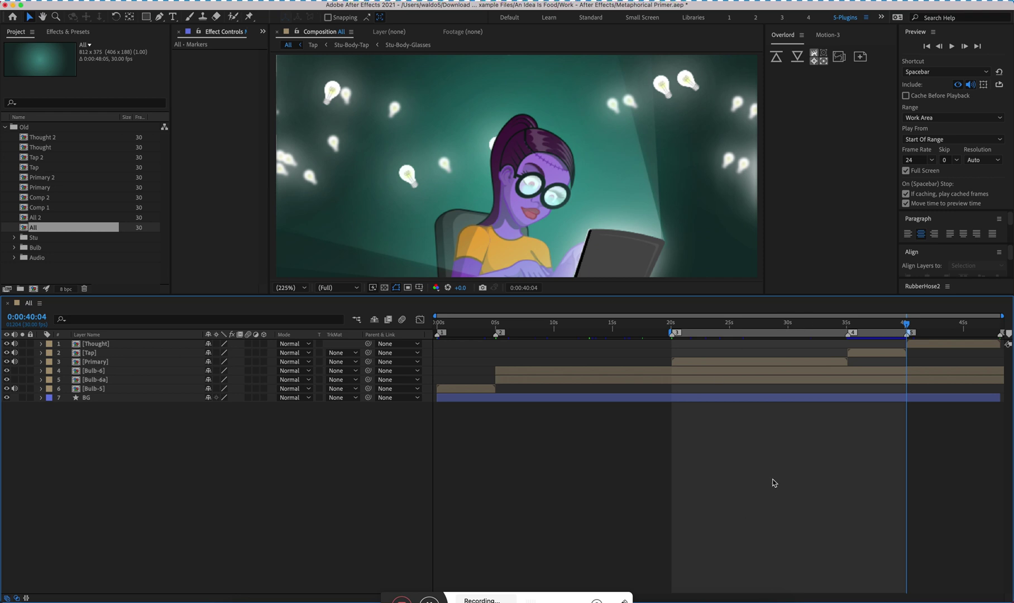
pyautogui.press('super+z')
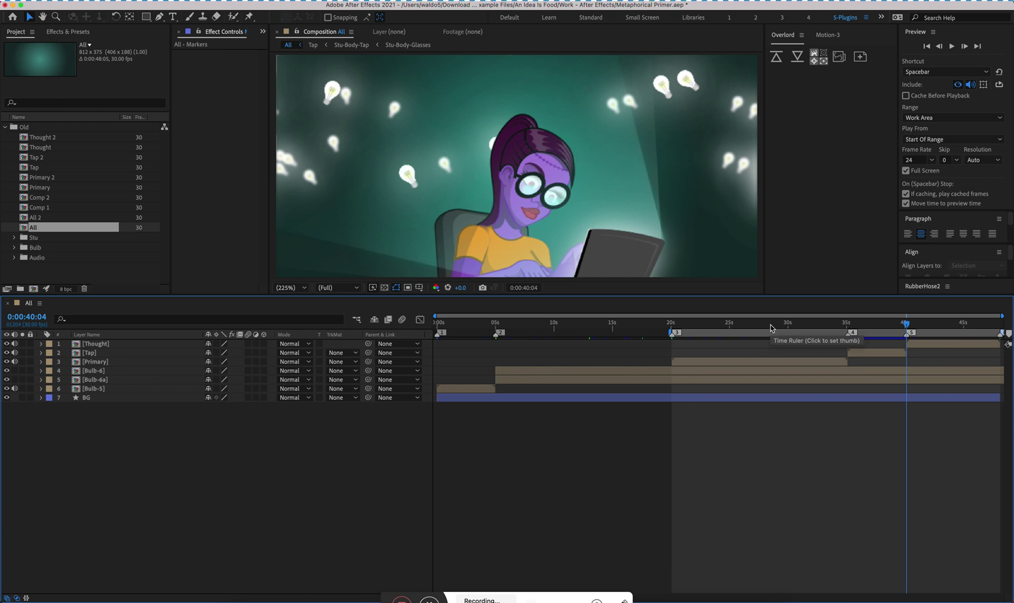
# Examine the options of All's marker 2 and return the current time to marker 3
pyautogui.rightClick(496, 334)
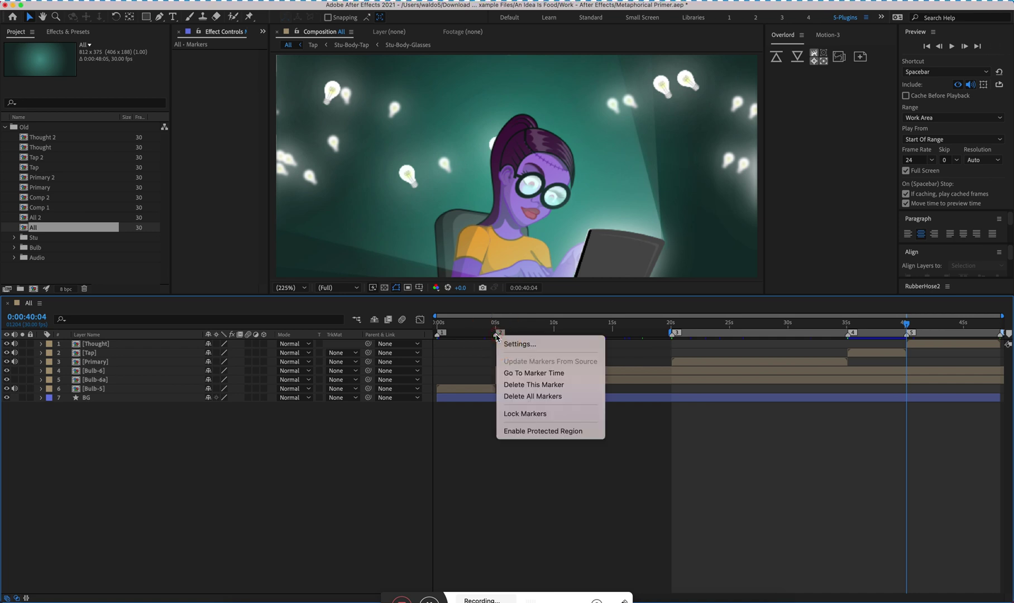
pyautogui.click(466, 467)
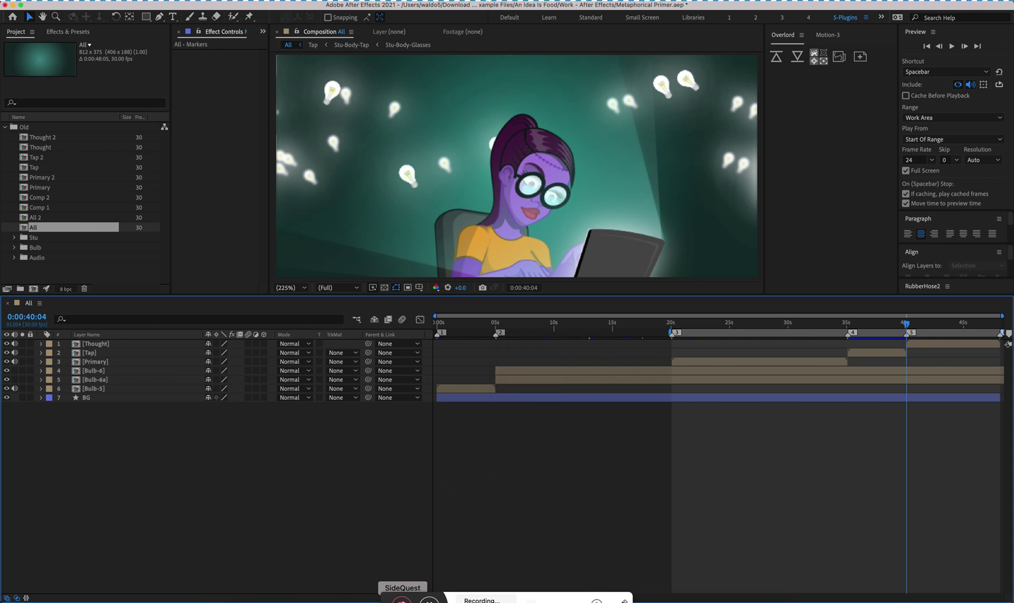
pyautogui.press('3')
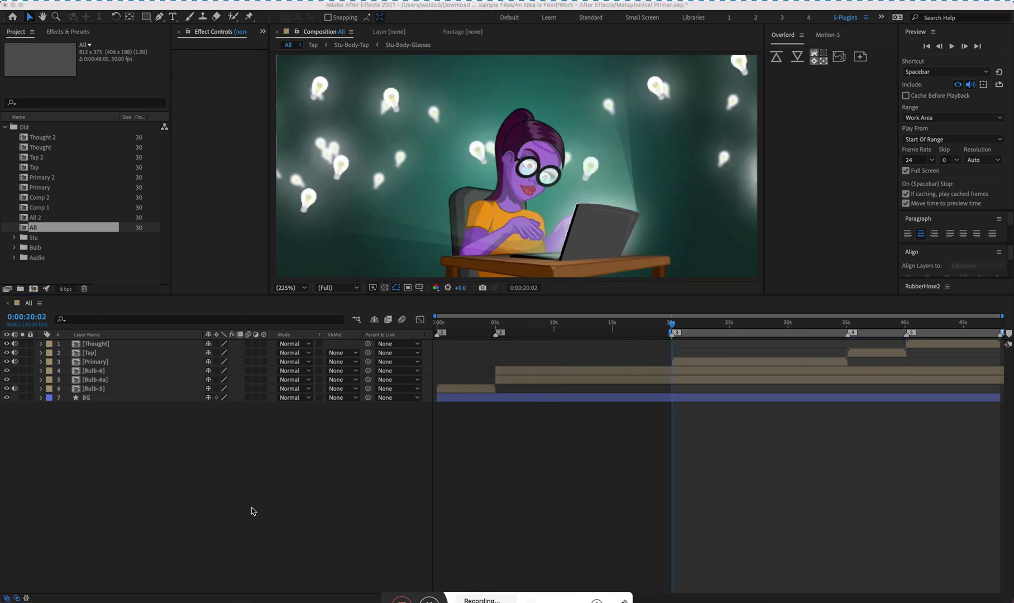
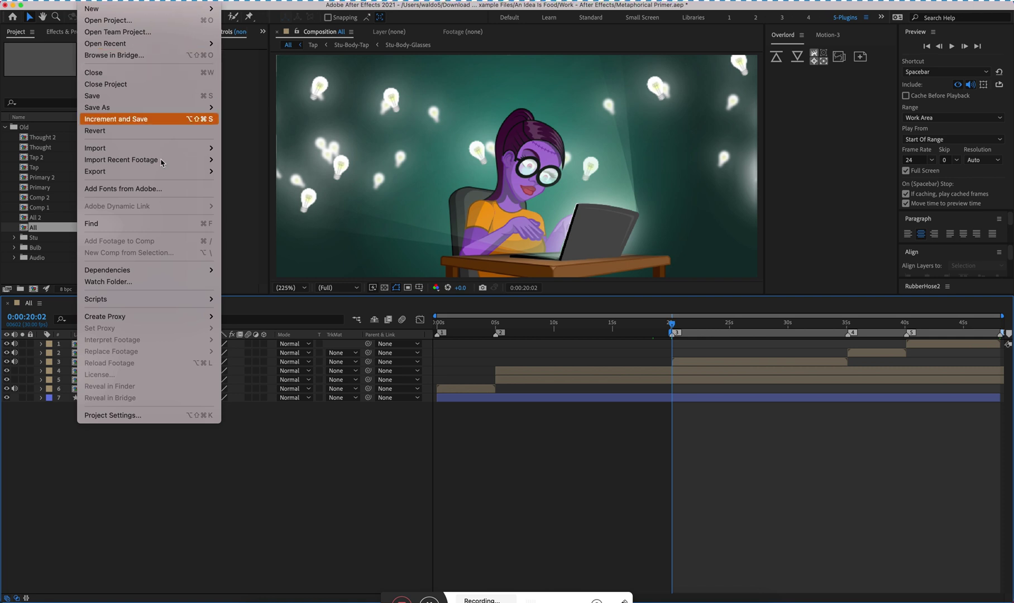
# Open the Primary precomp from All, and open its nested Laptop-Glow composition
pyautogui.moveTo(201, 171)
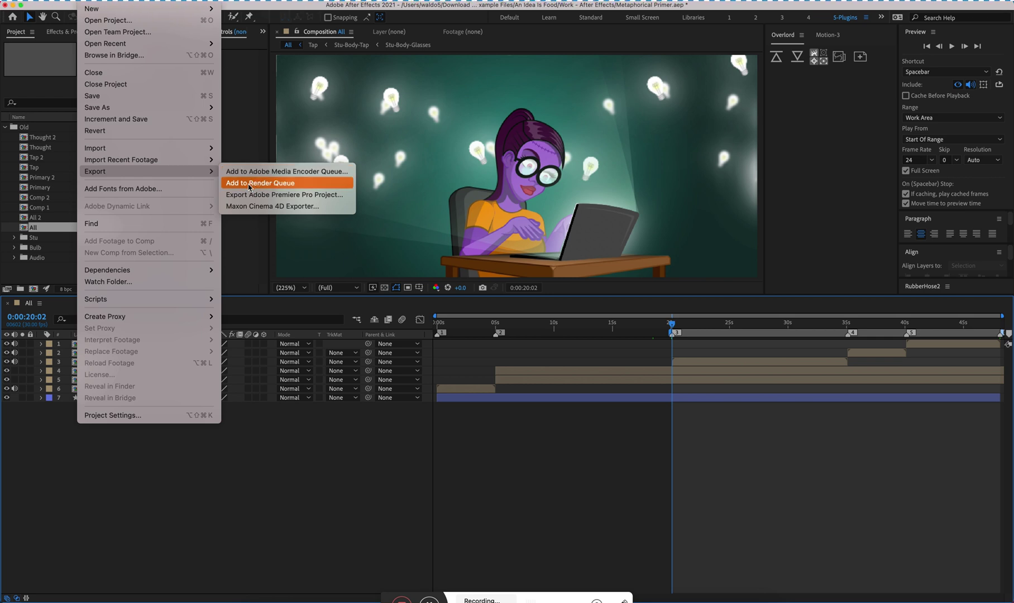
pyautogui.click(249, 184)
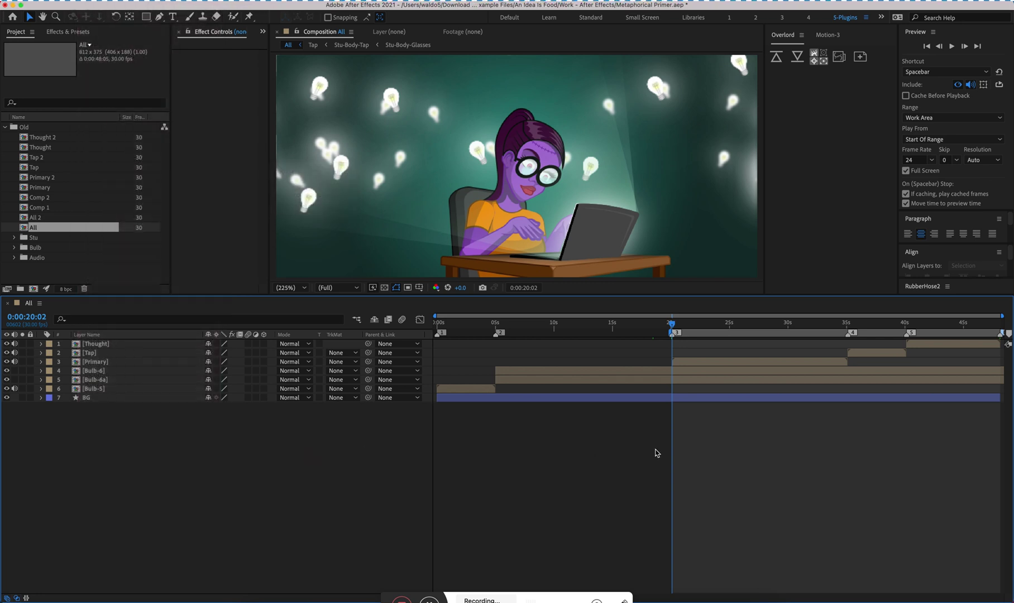
pyautogui.doubleClick(696, 362)
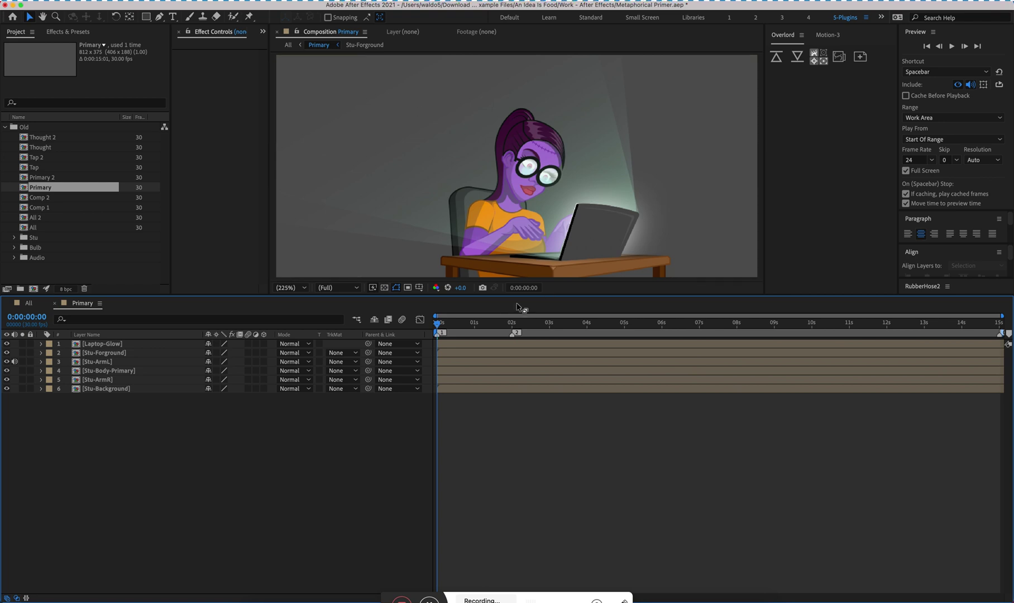
pyautogui.click(117, 345)
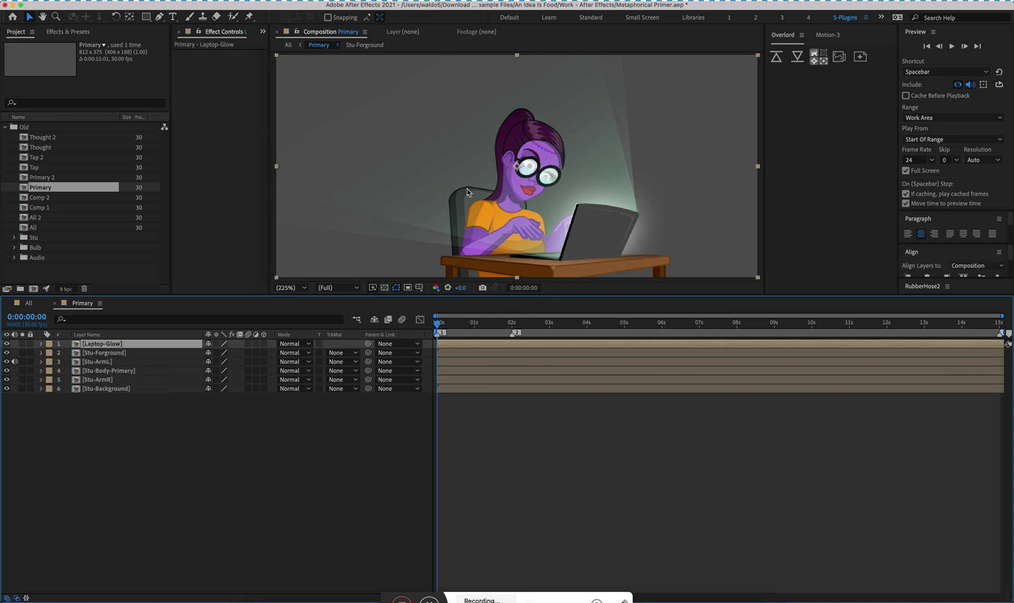
pyautogui.doubleClick(101, 345)
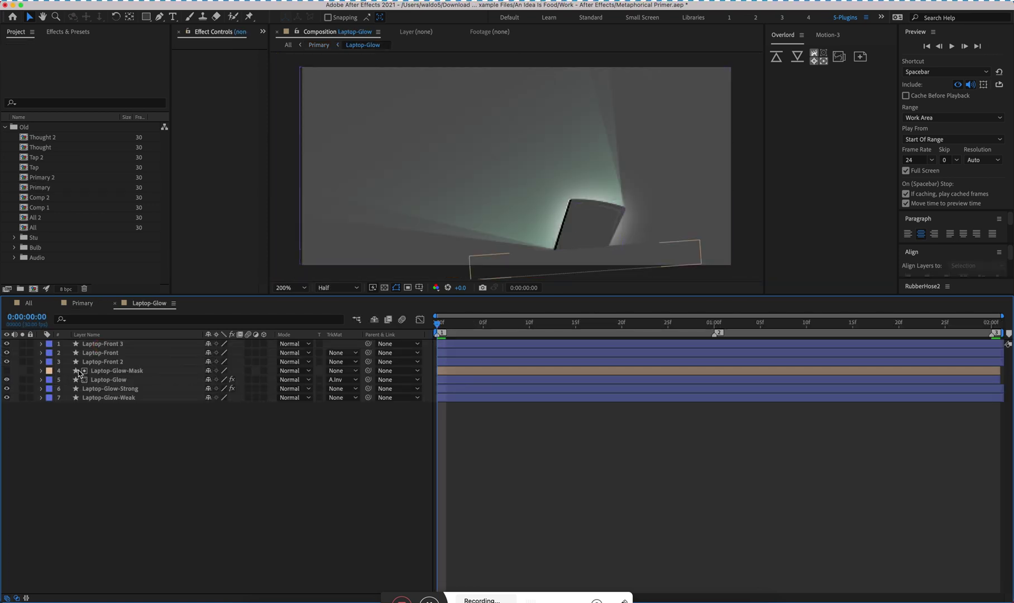
# Hide the Laptop-Glow, Laptop-Glow-Strong and Laptop-Glow-Weak layers, keeping the three Laptop-Front layers visible
pyautogui.click(82, 371)
pyautogui.click(100, 362)
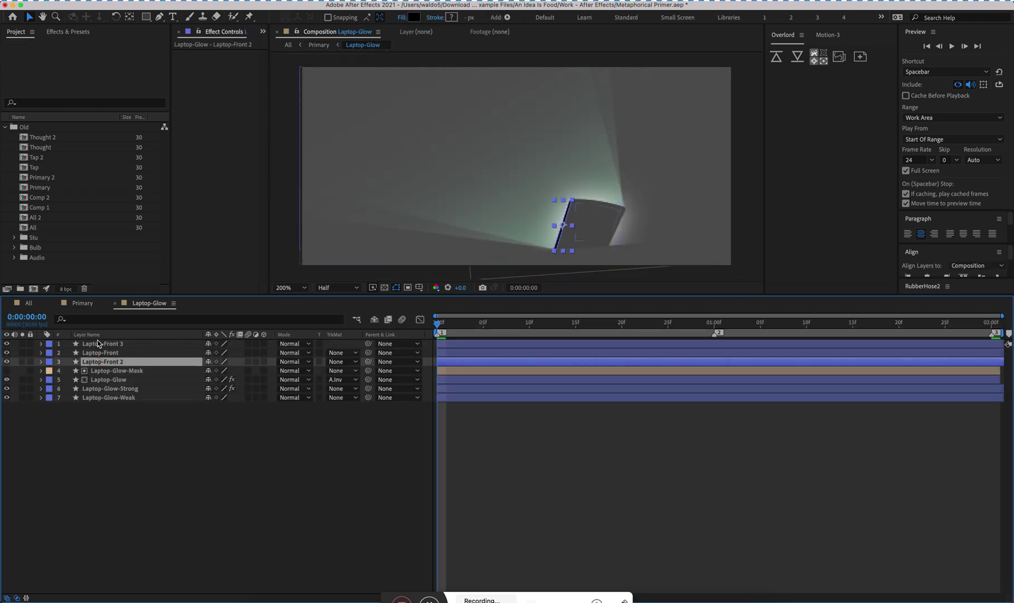
pyautogui.keyDown('shift'); pyautogui.click(98, 343); pyautogui.keyUp('shift')
pyautogui.click(7, 344)
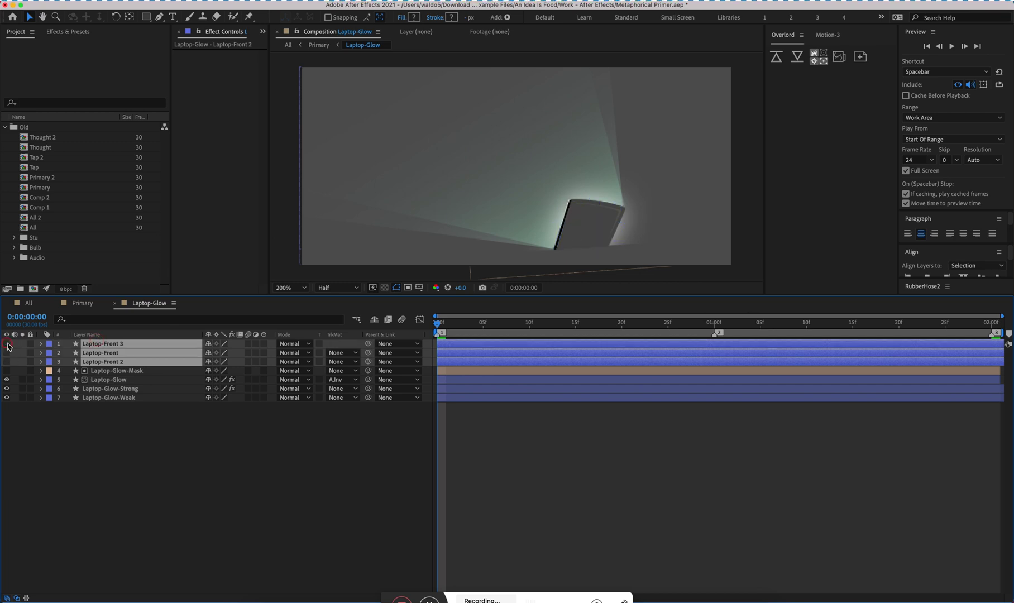
pyautogui.click(8, 344)
pyautogui.moveTo(7, 381); pyautogui.dragTo(7, 403)
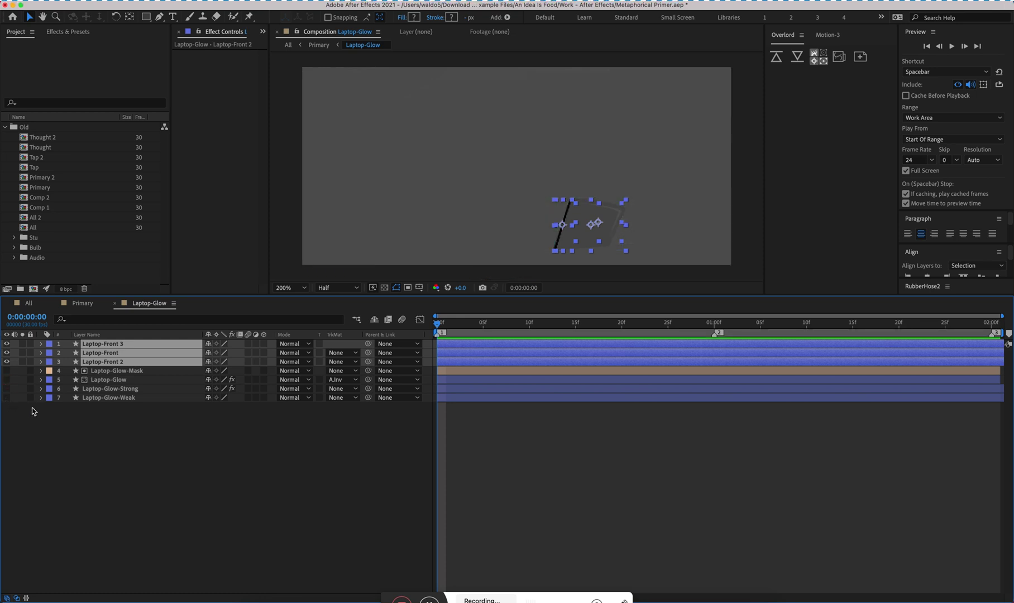
pyautogui.click(103, 434)
# Return to the Primary composition, close Laptop-Glow and add Primary to the render queue
pyautogui.click(97, 304)
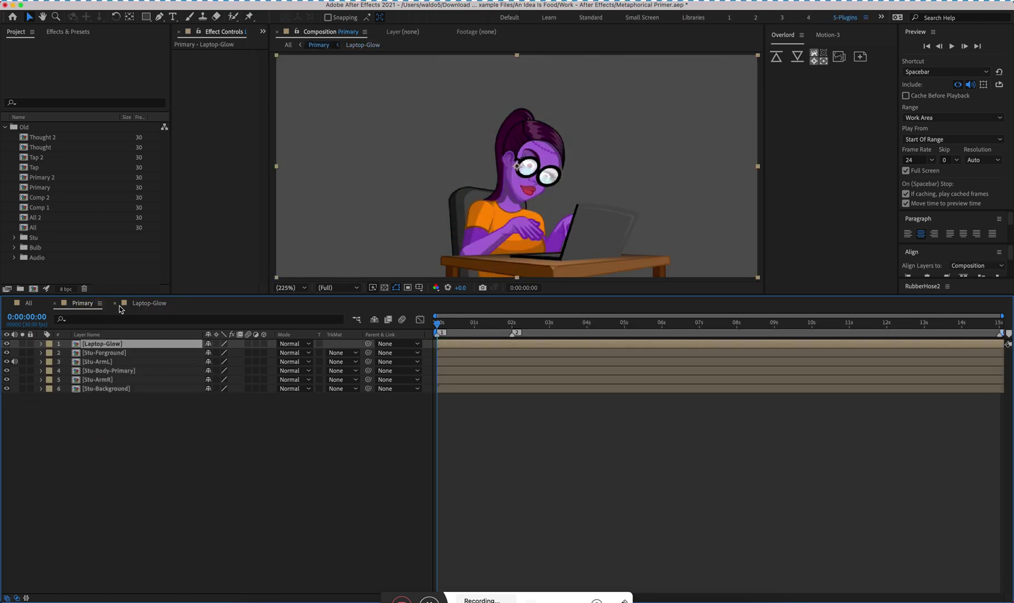
pyautogui.click(116, 305)
pyautogui.click(94, 0)
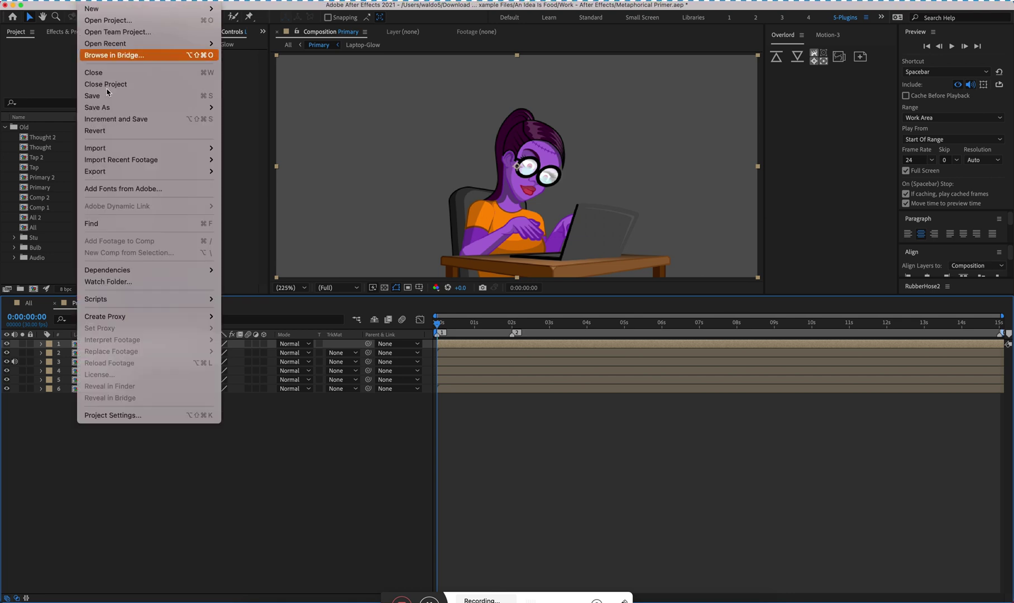
pyautogui.moveTo(204, 172)
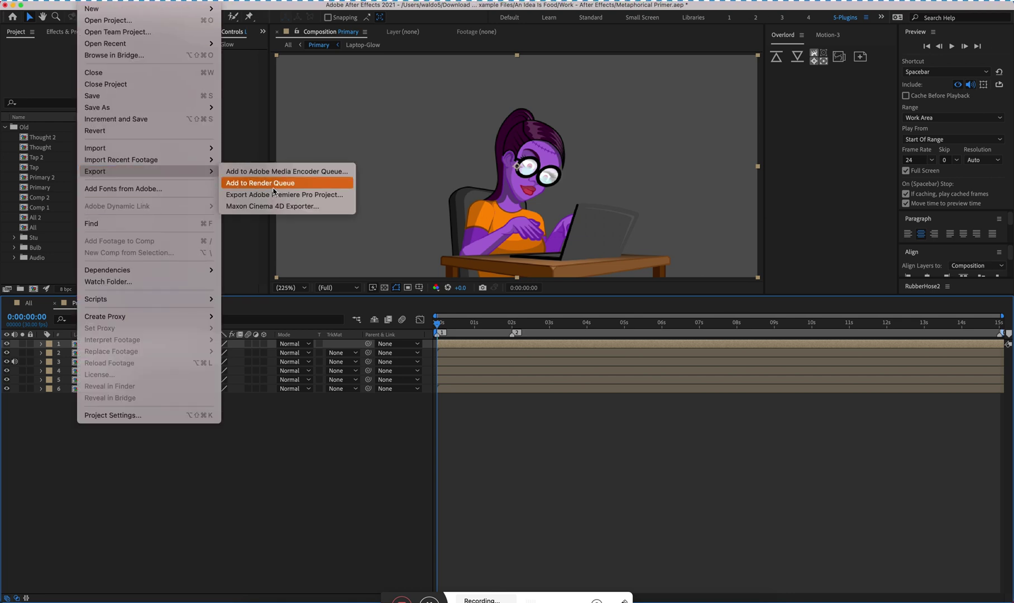
pyautogui.click(273, 183)
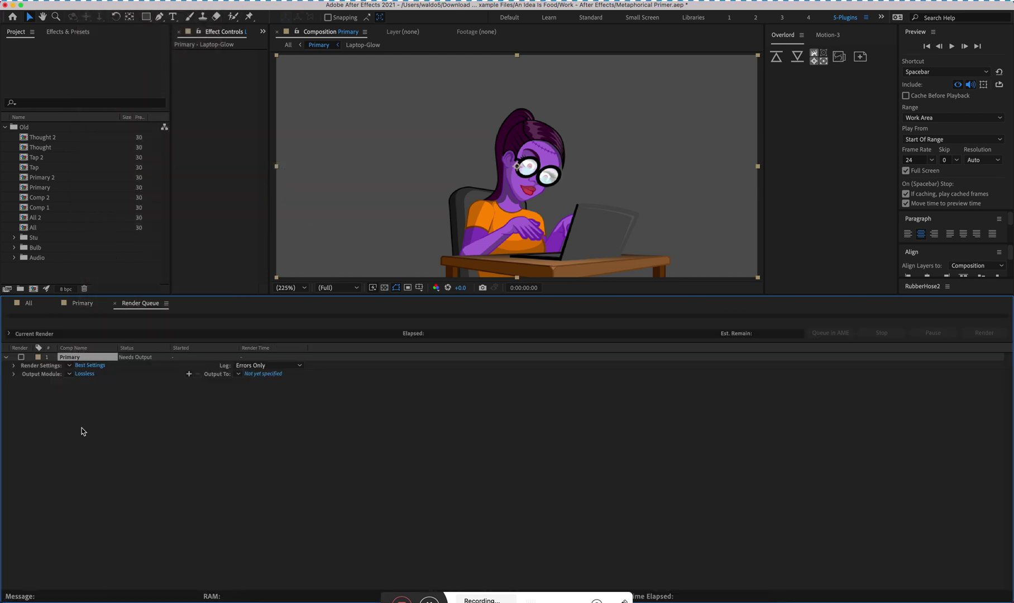
# Set the output module's video channels to RGB + Alpha for the queued Primary render
pyautogui.click(85, 374)
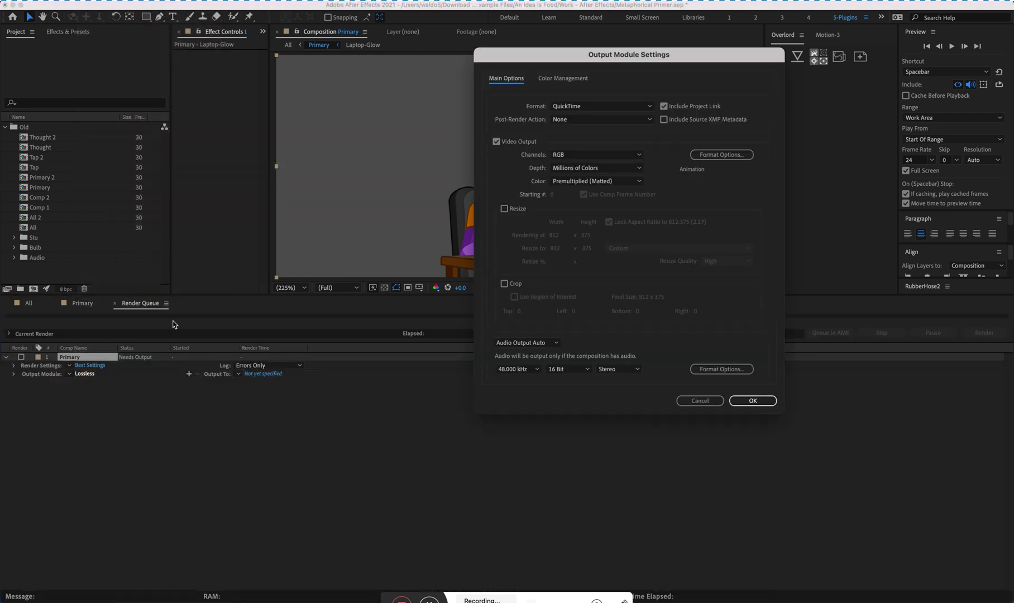
pyautogui.click(559, 156)
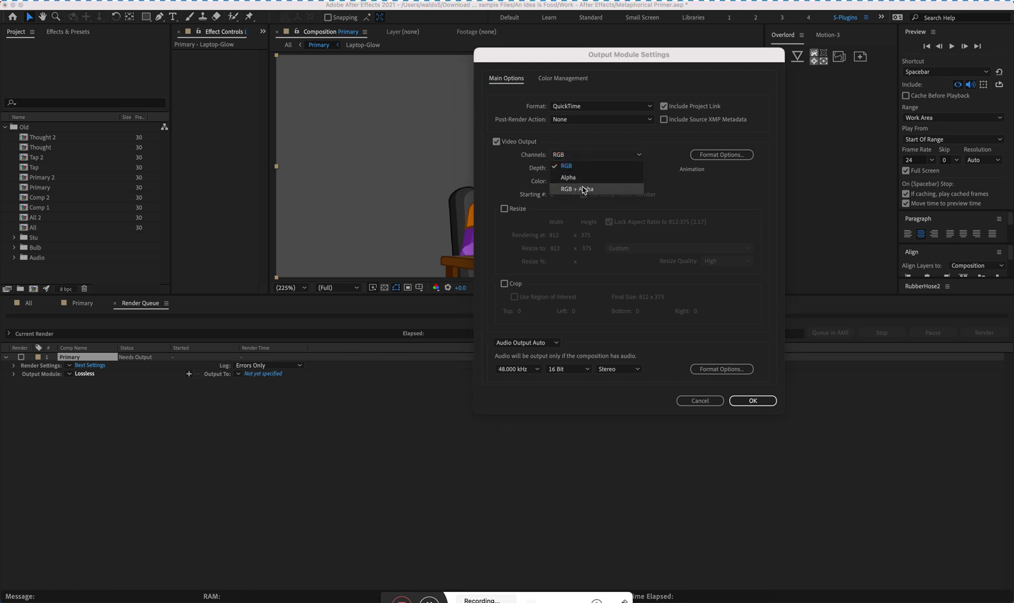
pyautogui.click(581, 188)
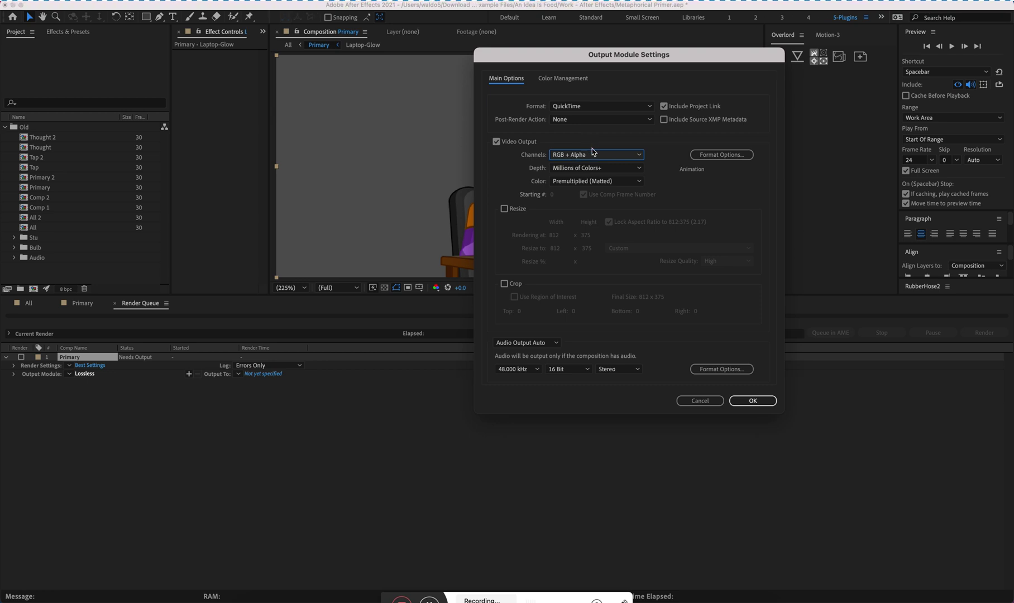
pyautogui.click(754, 401)
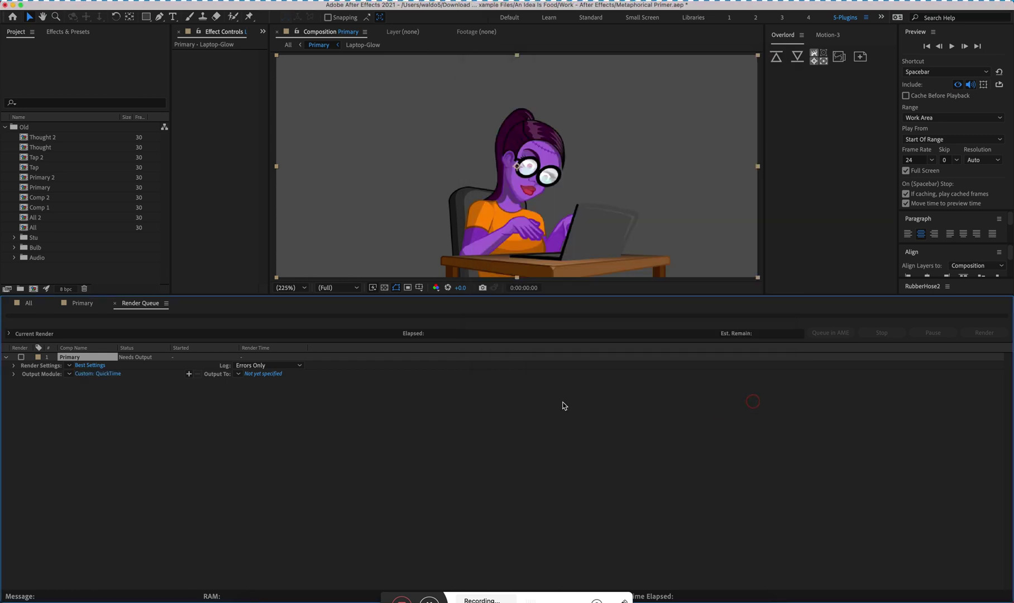
# Save the render output as Primary.mov in Downloads and render the queued composition
pyautogui.click(264, 373)
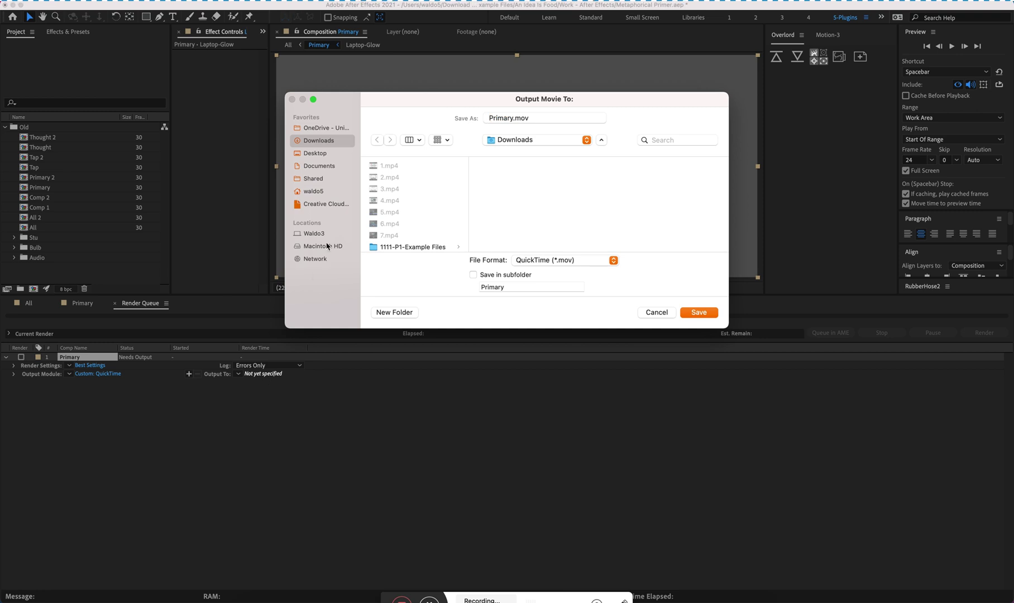
pyautogui.scroll(-1, 427, 199)
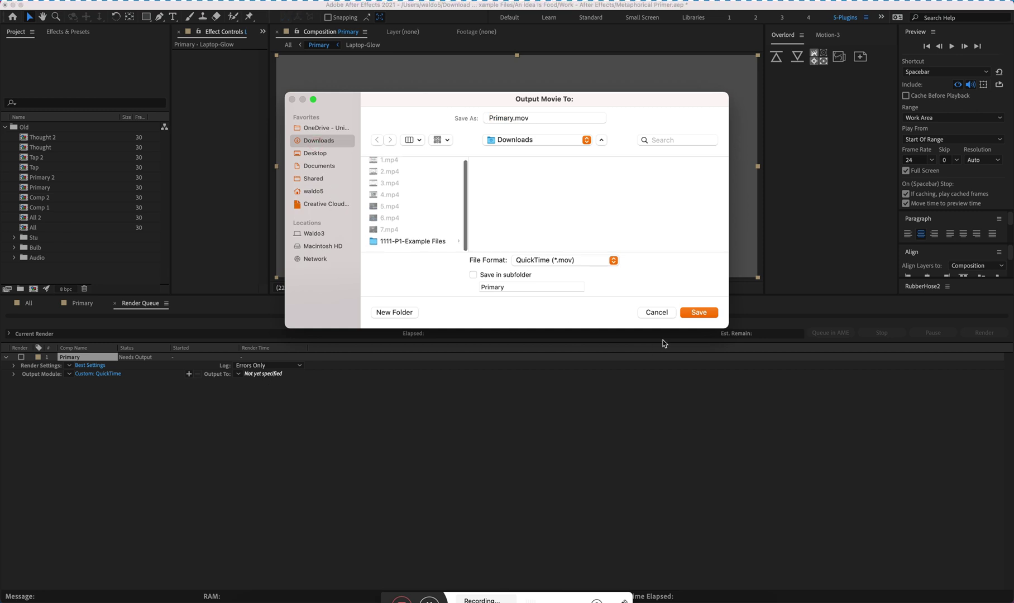
pyautogui.click(703, 313)
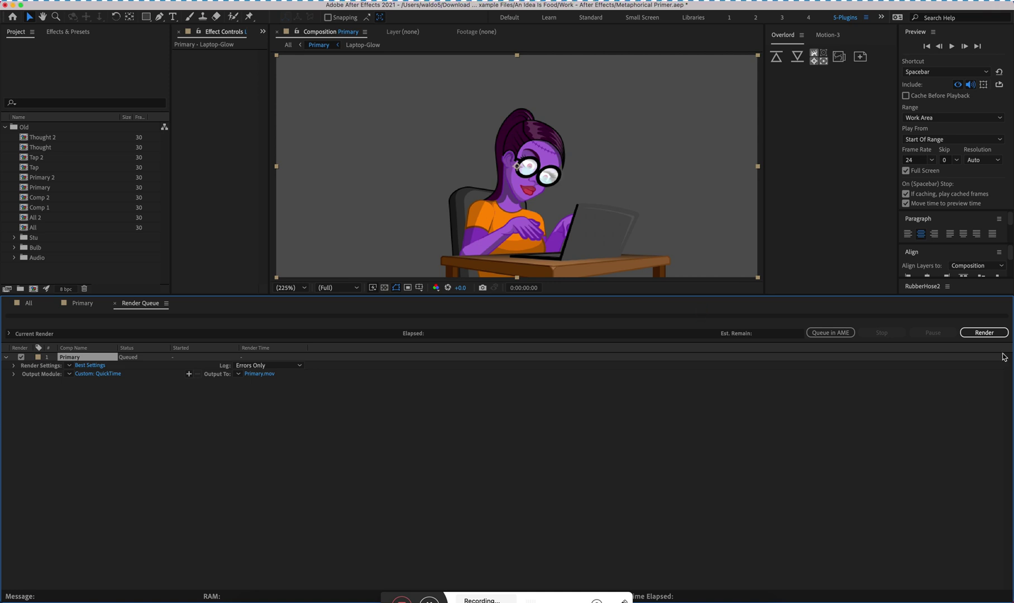
pyautogui.click(988, 334)
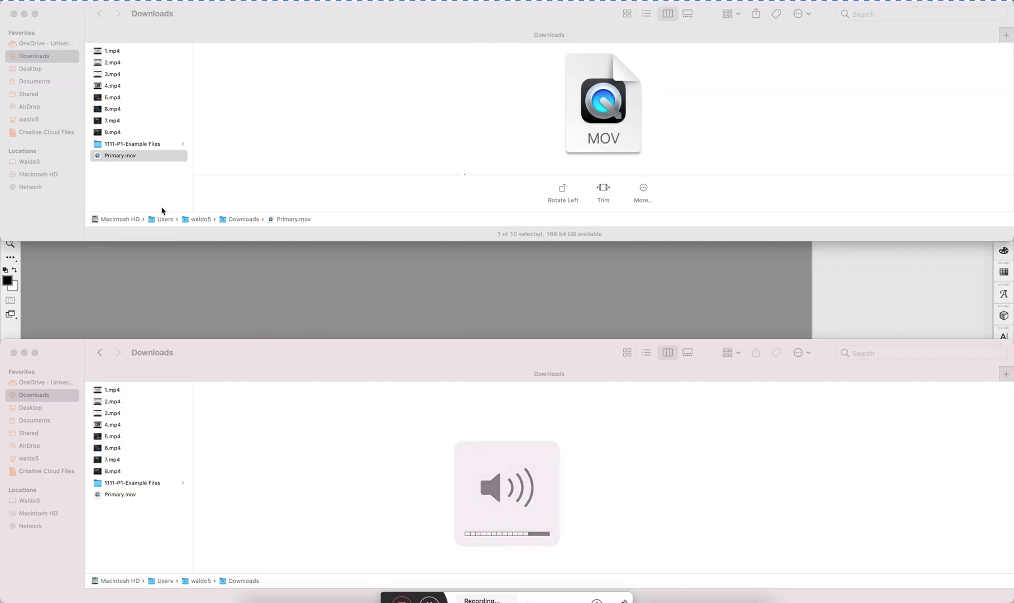
# Open the rendered Primary.mov from Downloads in Adobe Photoshop 2021
pyautogui.click(128, 158)
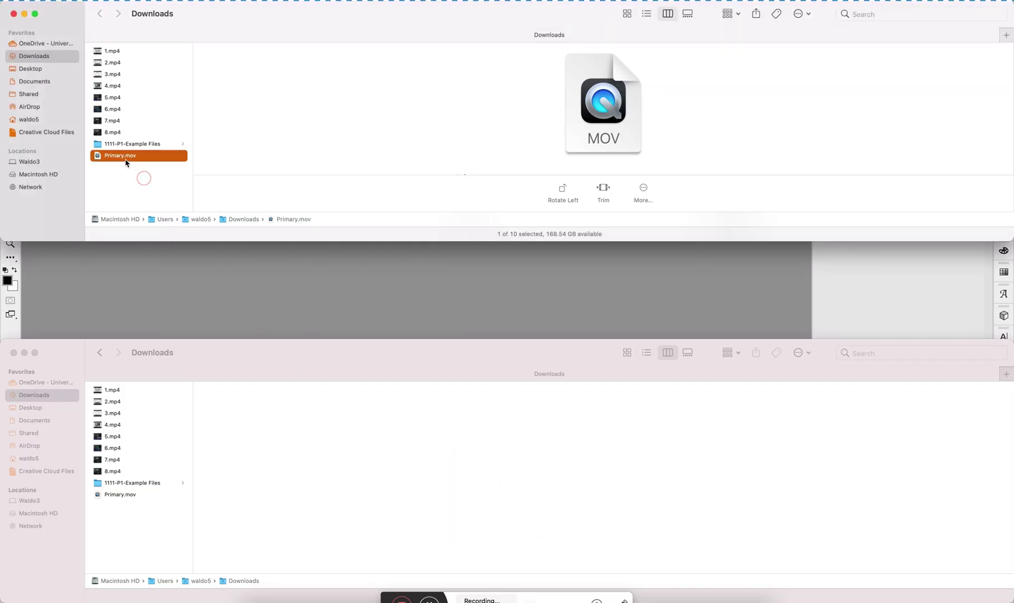
pyautogui.rightClick(156, 159)
pyautogui.moveTo(252, 181)
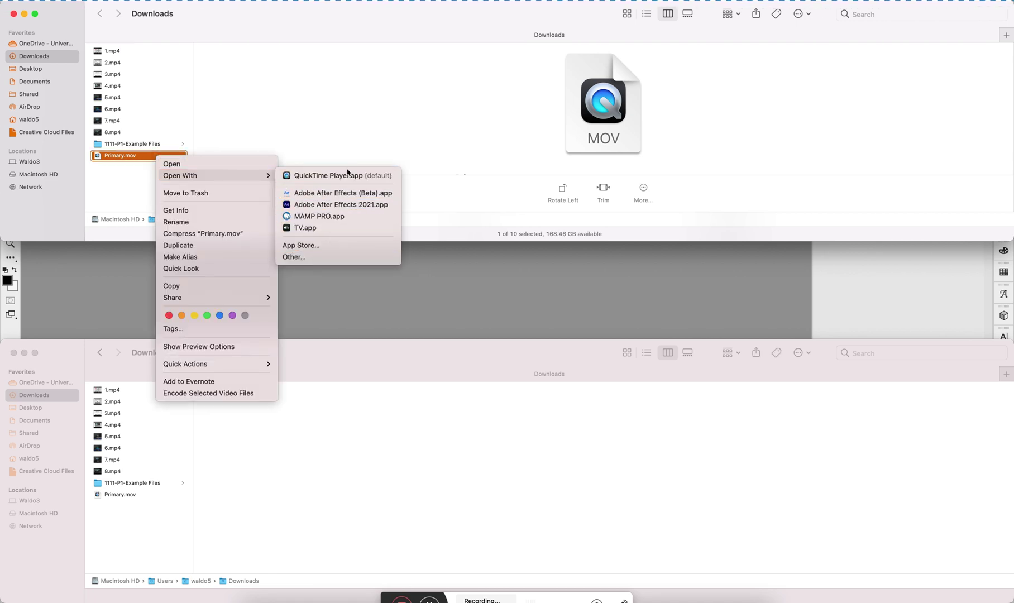
pyautogui.click(318, 257)
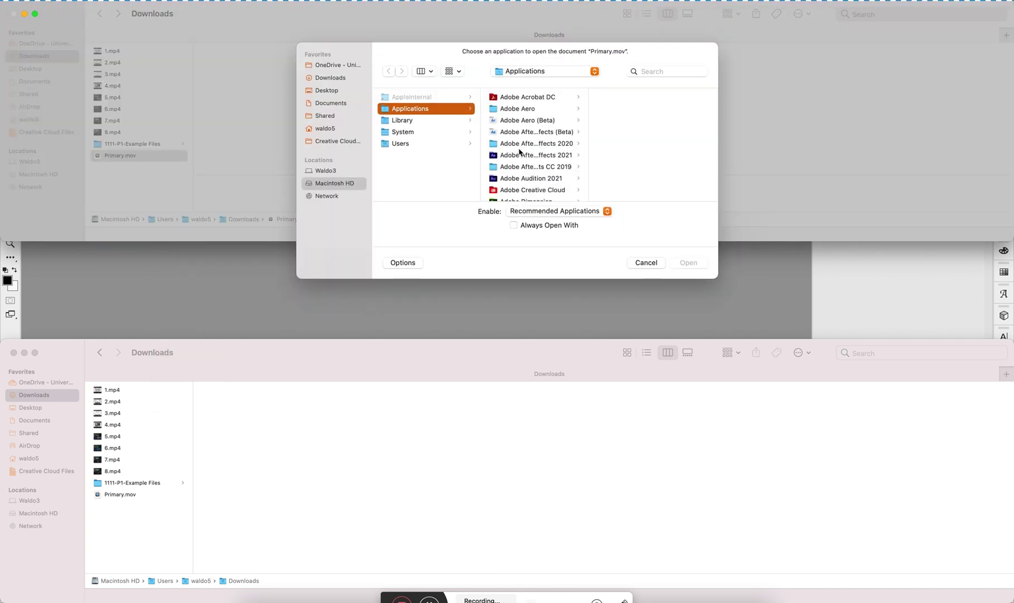
pyautogui.scroll(-5, 519, 151)
pyautogui.click(522, 132)
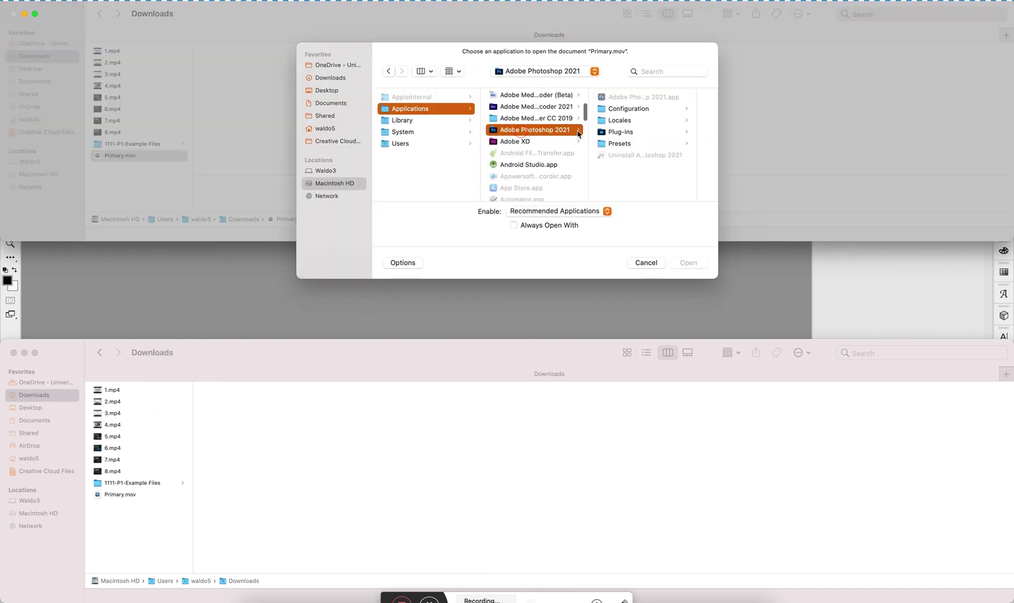
pyautogui.click(614, 100)
pyautogui.click(683, 265)
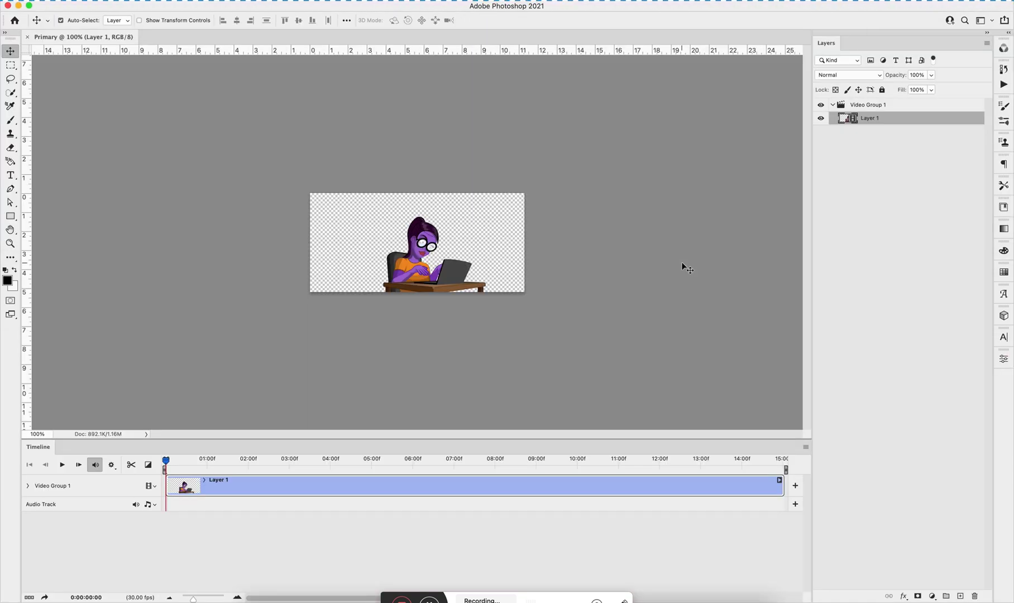
# Play the transparent Primary video briefly and return the playhead to the start
pyautogui.press('space')
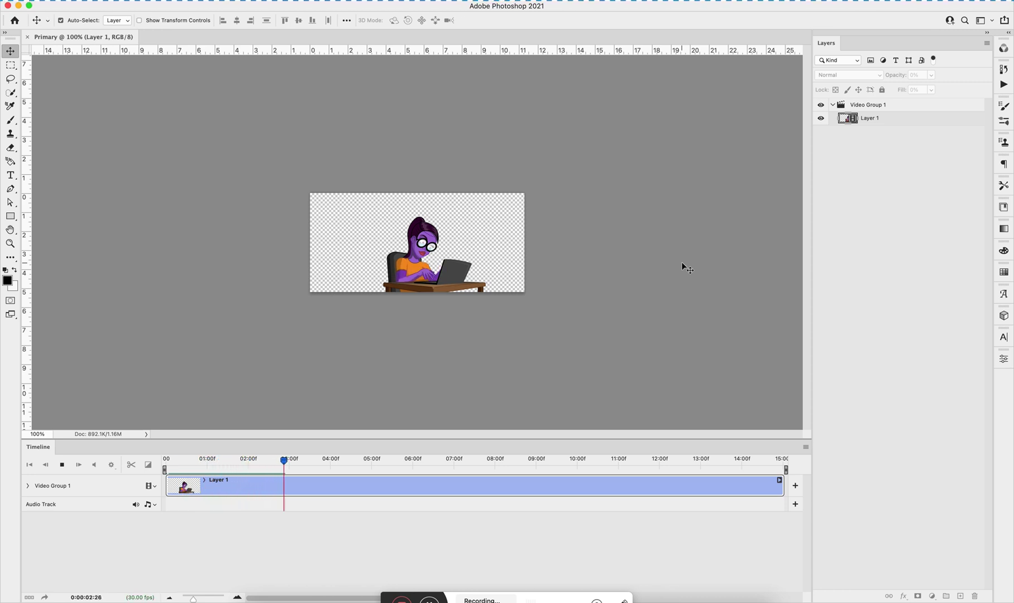
pyautogui.press('space')
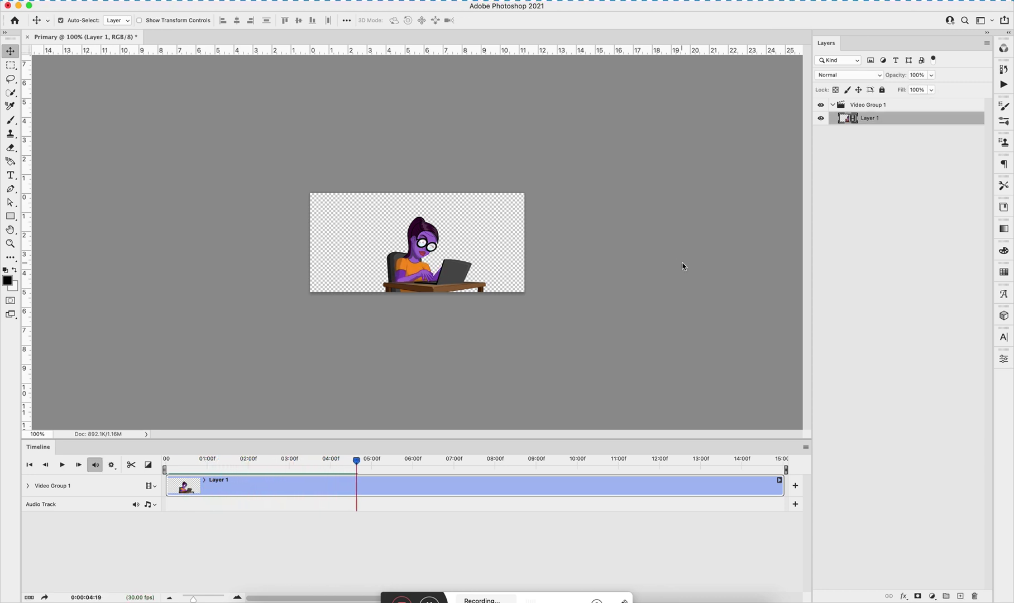
pyautogui.moveTo(358, 460); pyautogui.dragTo(64, 492)
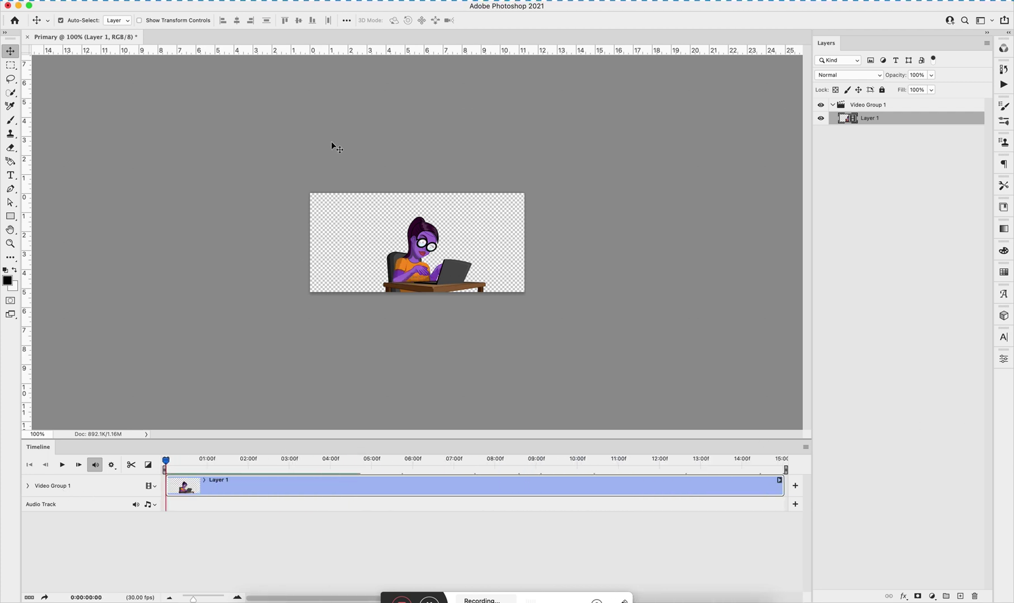
# Open Save for Web (Legacy) for the Primary animation and choose the GIF 128 Dithered preset
pyautogui.click(84, 0)
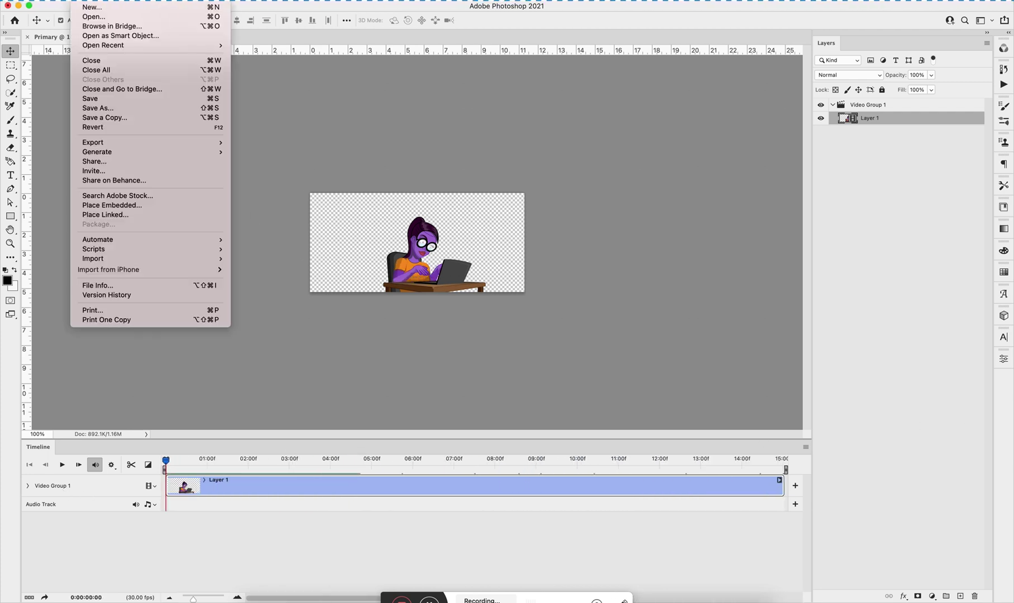
pyautogui.moveTo(191, 146)
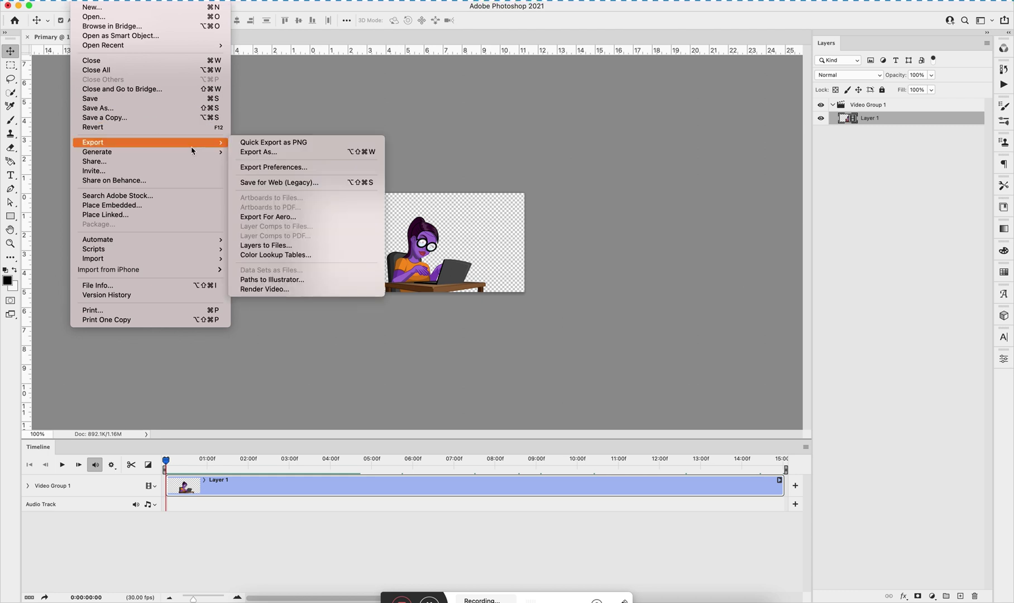
pyautogui.click(295, 187)
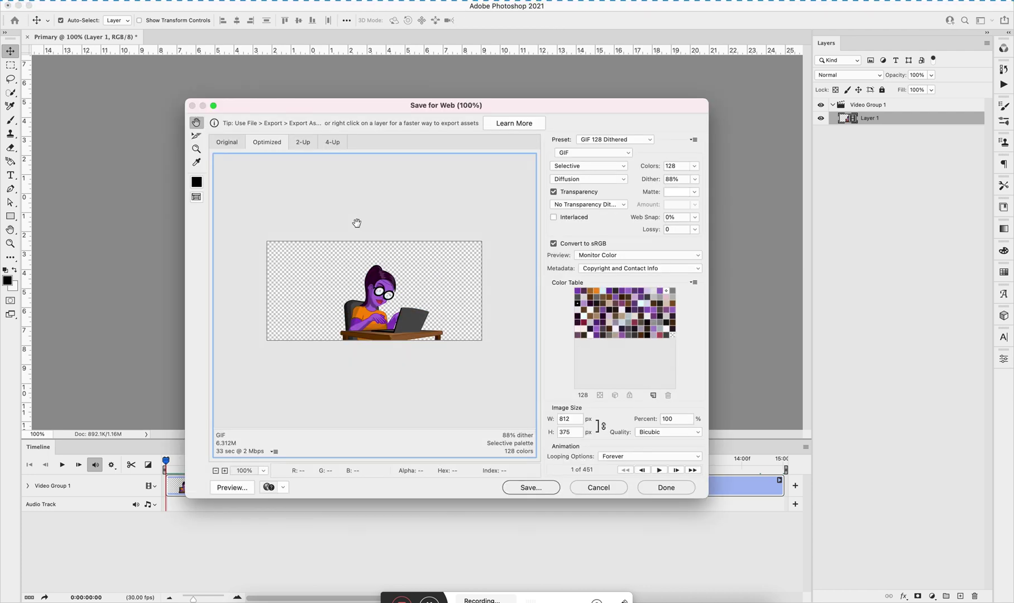
pyautogui.click(596, 141)
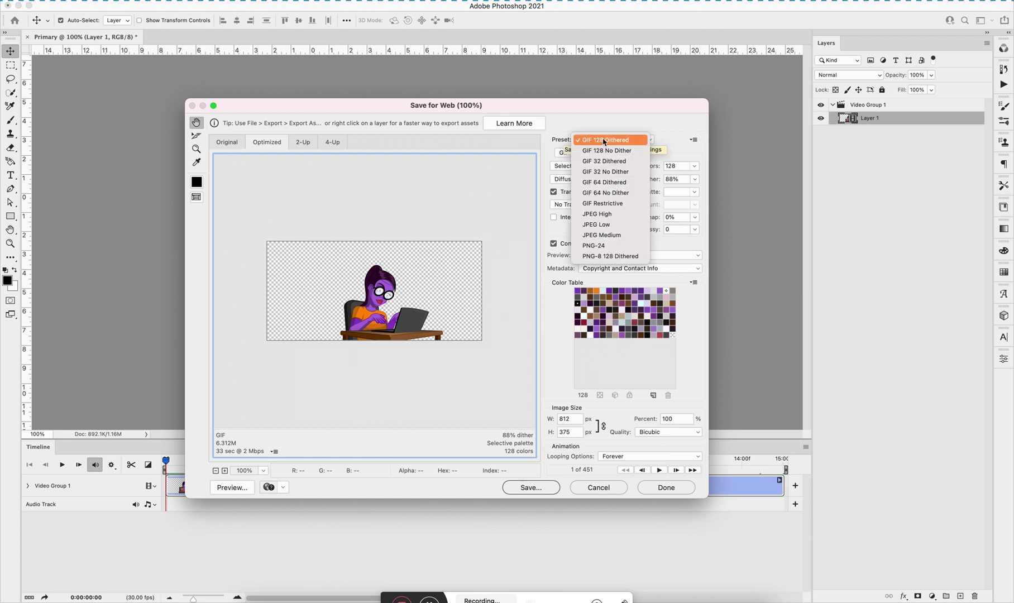
pyautogui.click(603, 141)
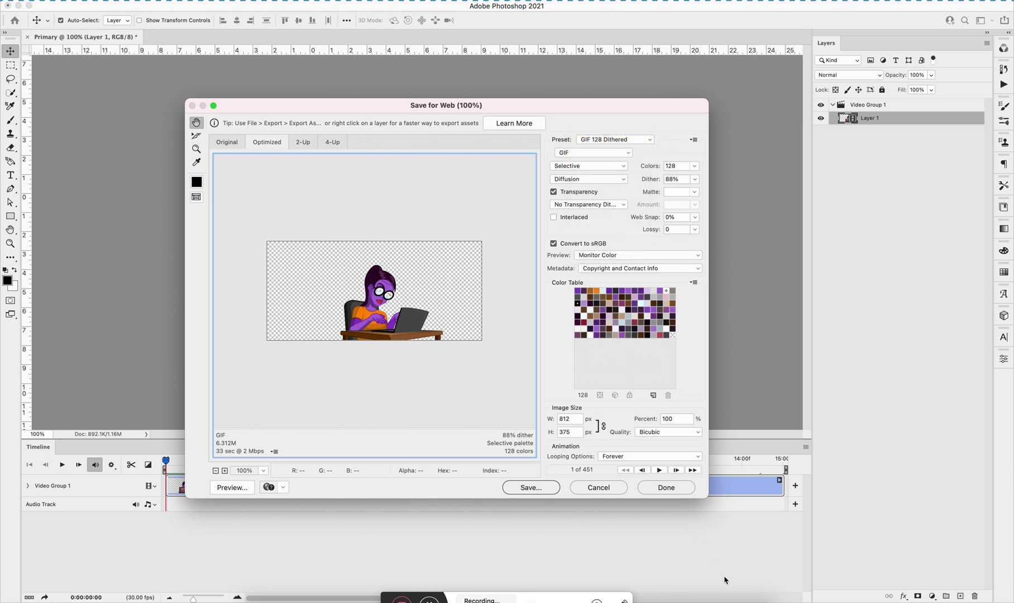
# Switch to the browser and display the Motion-Ae playlist on YouTube
pyautogui.hotkey('ctrl', 'Up')
pyautogui.click(670, 294)
pyautogui.click(274, 600)
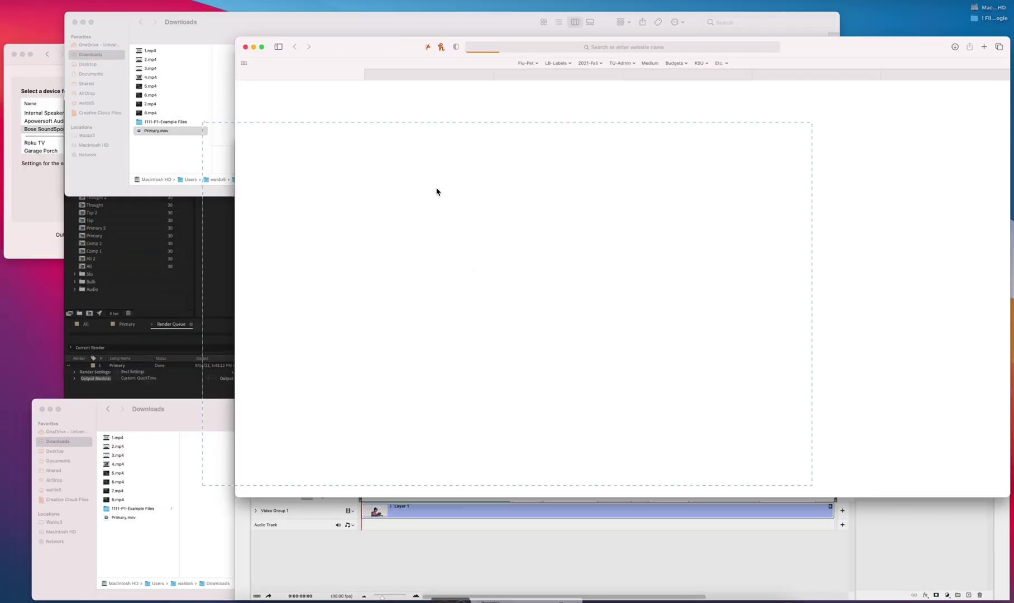
pyautogui.hotkey('ctrl', 'Up')
pyautogui.click(603, 199)
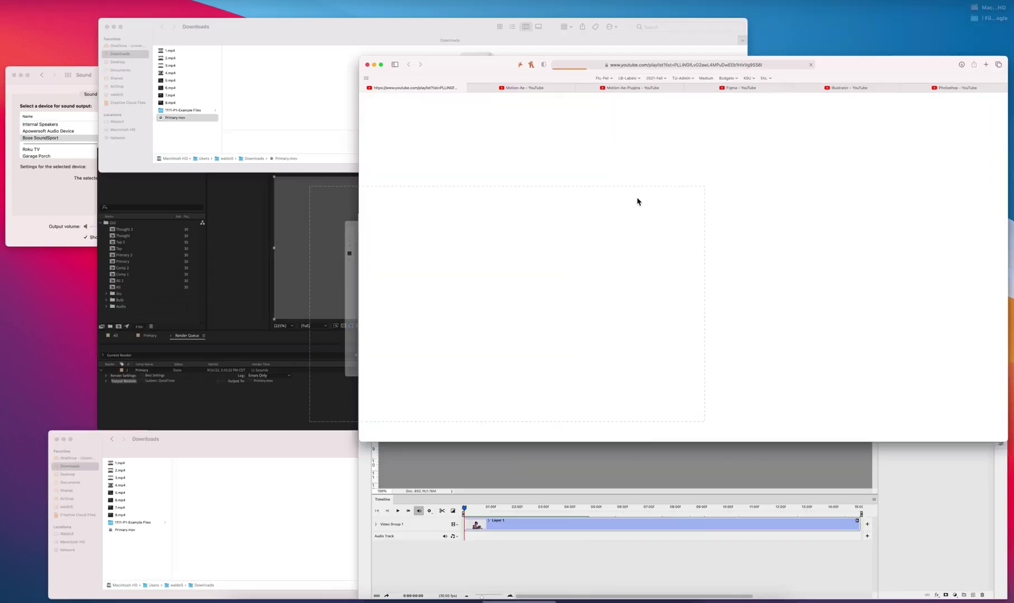
pyautogui.click(272, 50)
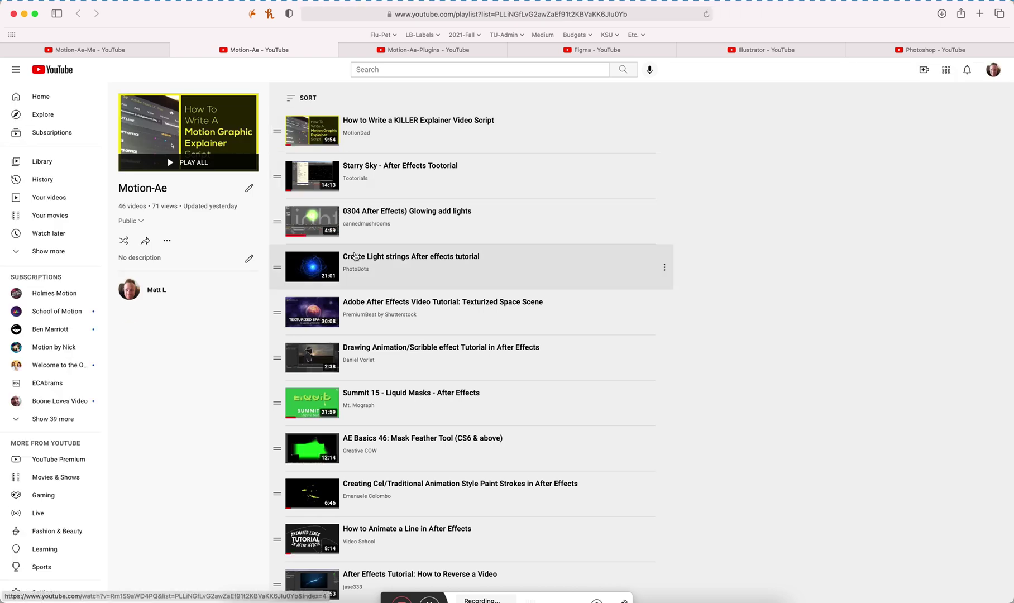
# Search the Motion-Ae playlist page for "gif" and look over the matching tutorials
pyautogui.press('super+f')
pyautogui.write('gif')
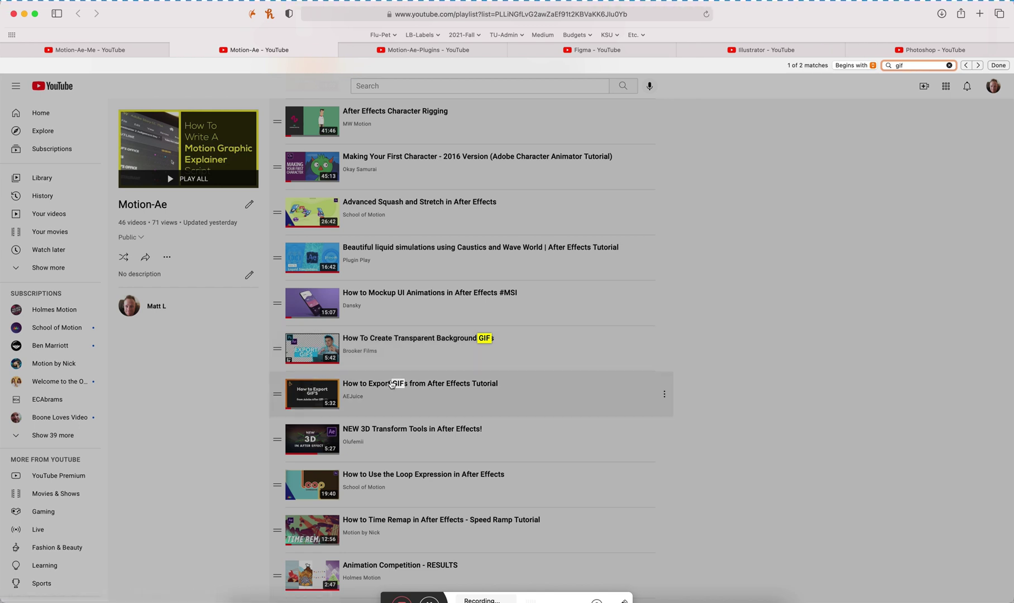
pyautogui.scroll(-15, 396, 363)
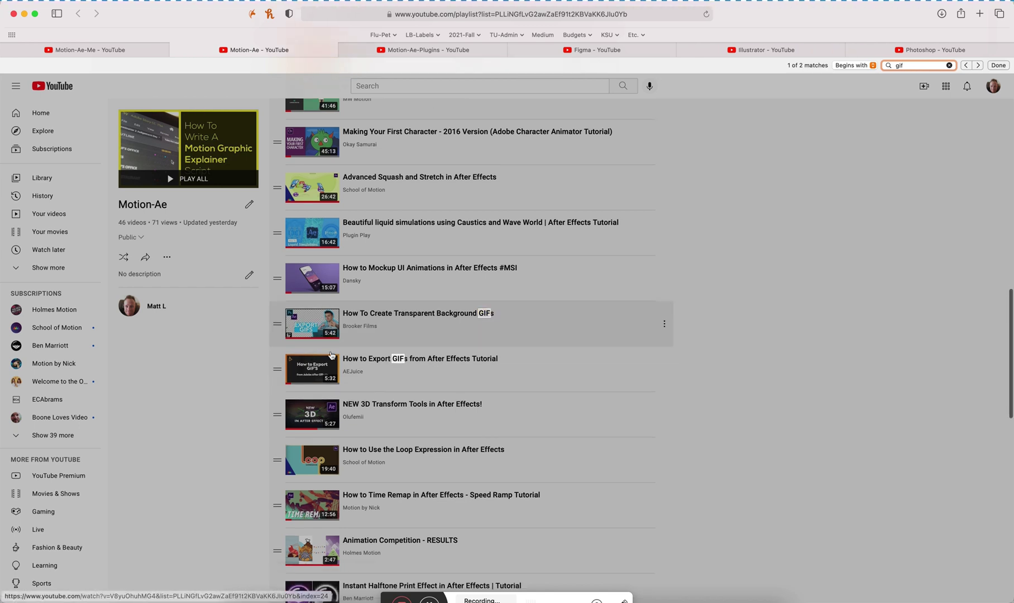
pyautogui.scroll(15, 331, 355)
# Switch back to Photoshop and bring up the Save for Web settings for Primary
pyautogui.hotkey('ctrl', 'Up')
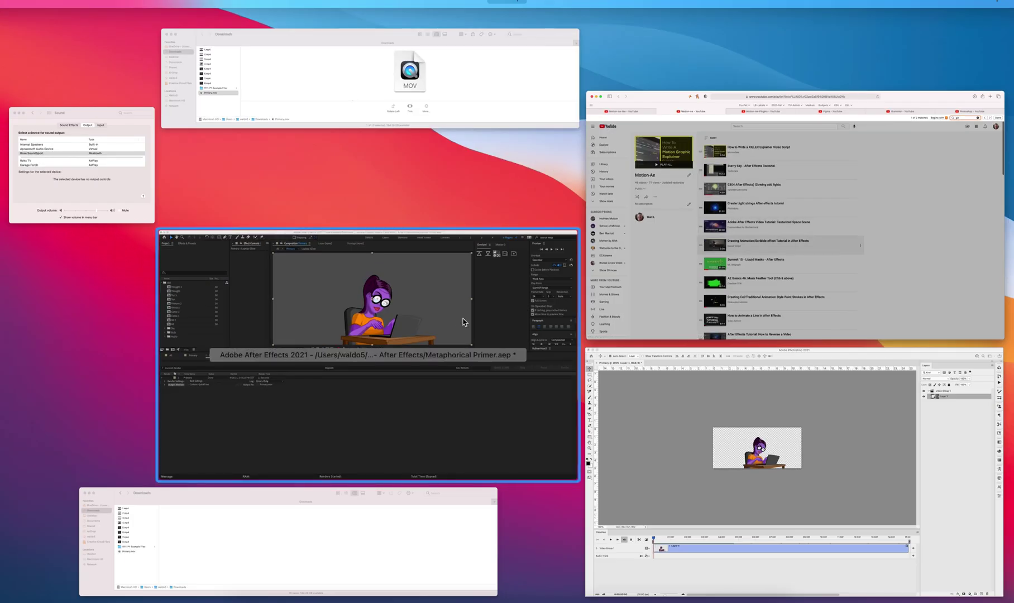
pyautogui.click(679, 429)
pyautogui.press('super+alt+shift+s')
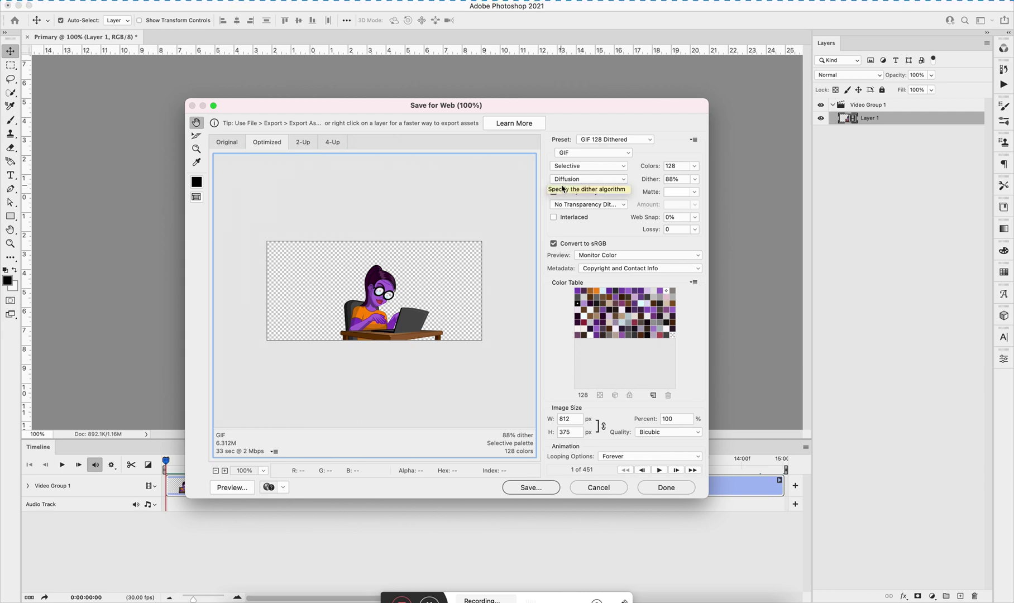
pyautogui.hotkey('ctrl', 'Up')
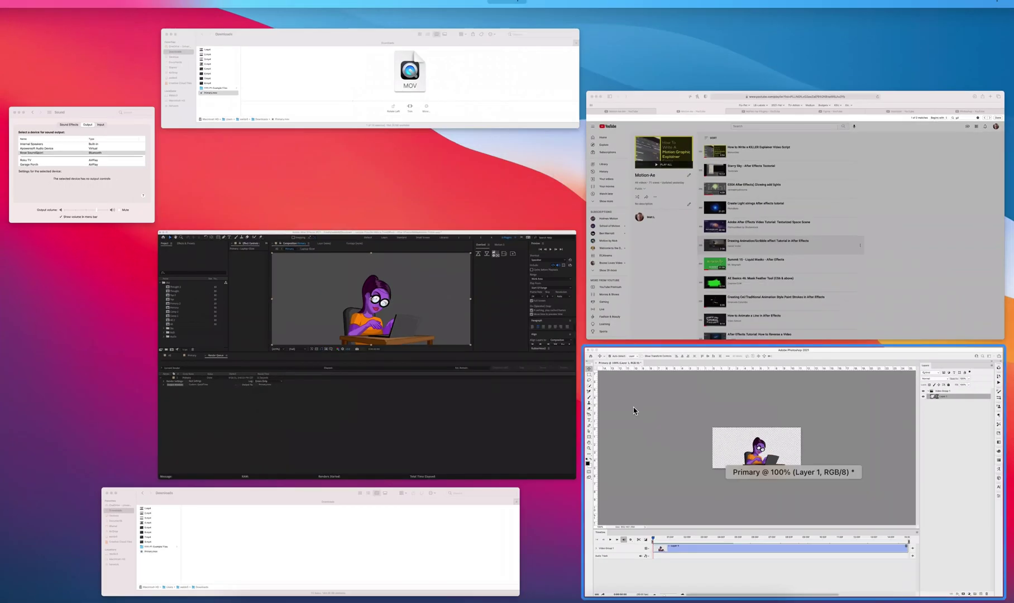
pyautogui.click(636, 410)
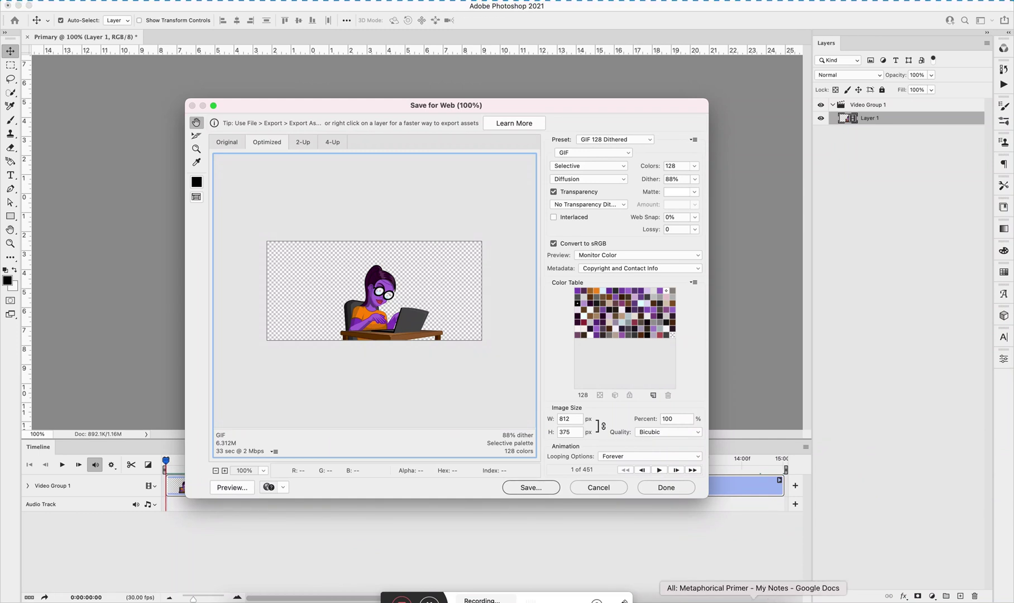
# Switch to the Metaphorical Primer notes in Google Docs and open both transparent-GIF reference links in the Ps section
pyautogui.click(754, 600)
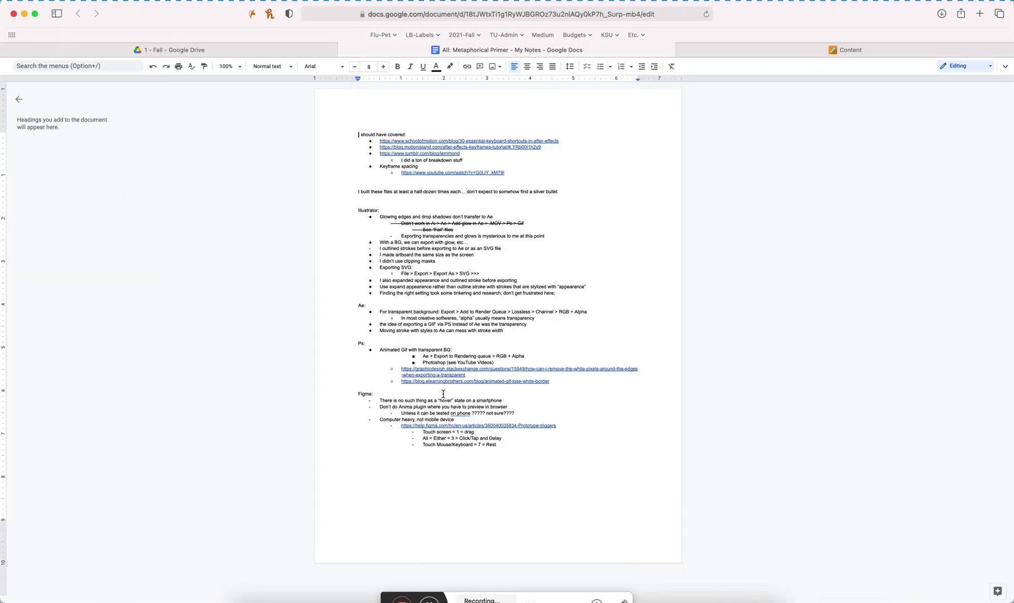
pyautogui.click(435, 370)
pyautogui.click(438, 387)
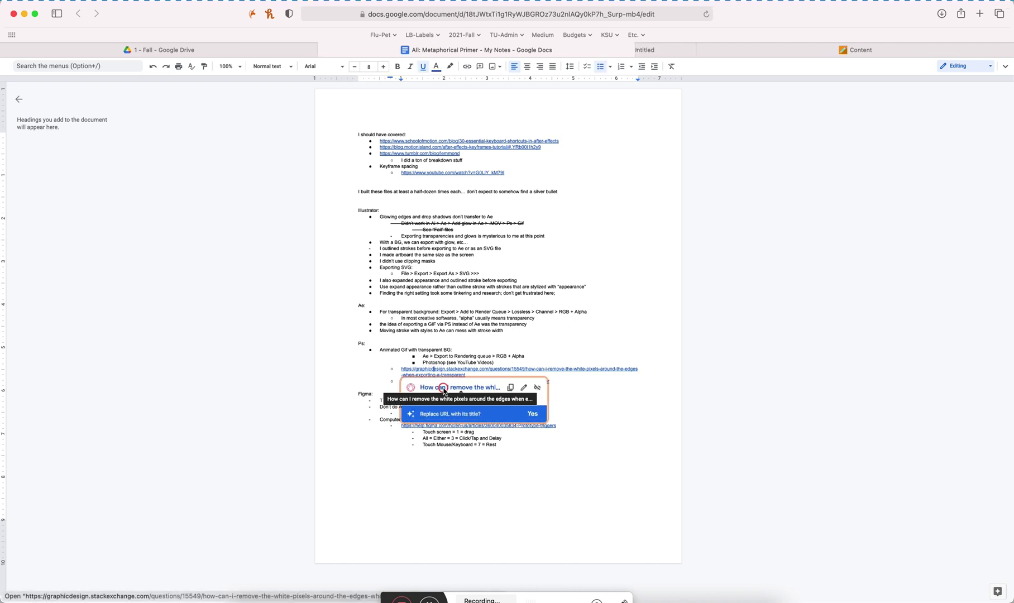
pyautogui.click(435, 53)
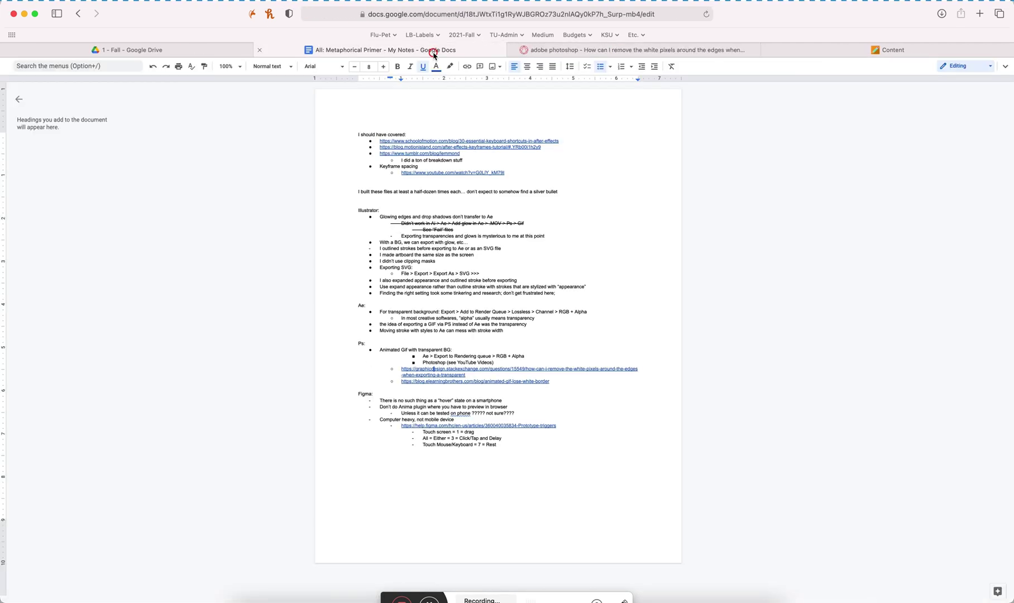
pyautogui.click(484, 384)
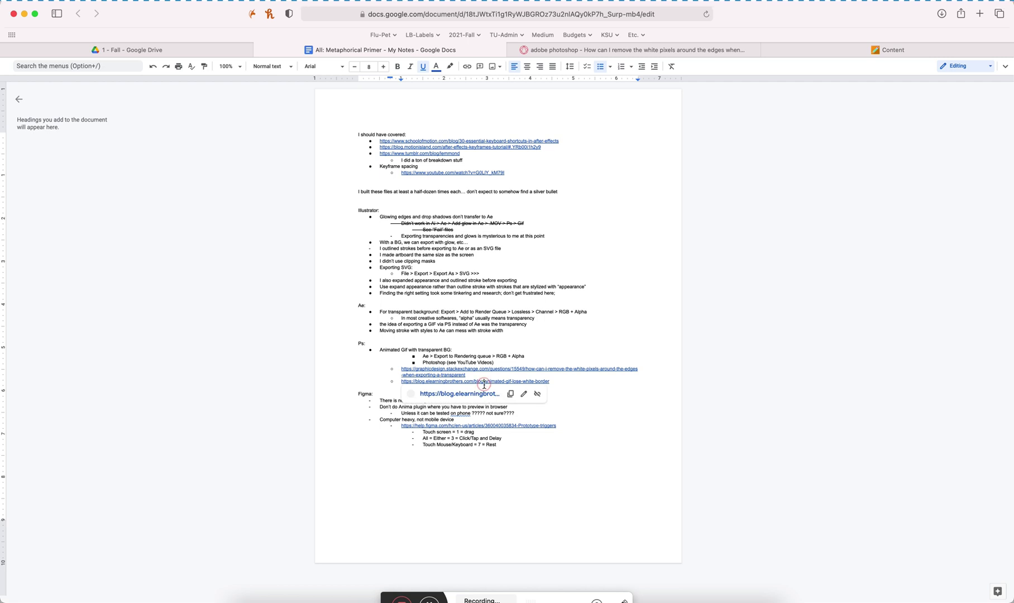
pyautogui.click(450, 394)
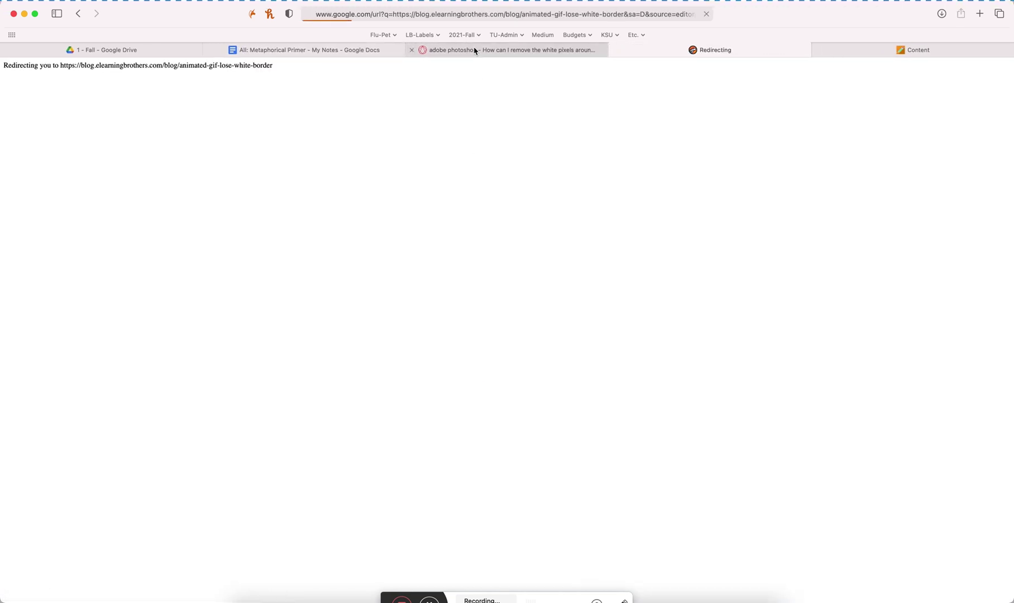
# Examine the Stack Exchange and eLearning Brothers pages on removing white GIF edges and their web addresses, and minimize the browser window
pyautogui.click(473, 50)
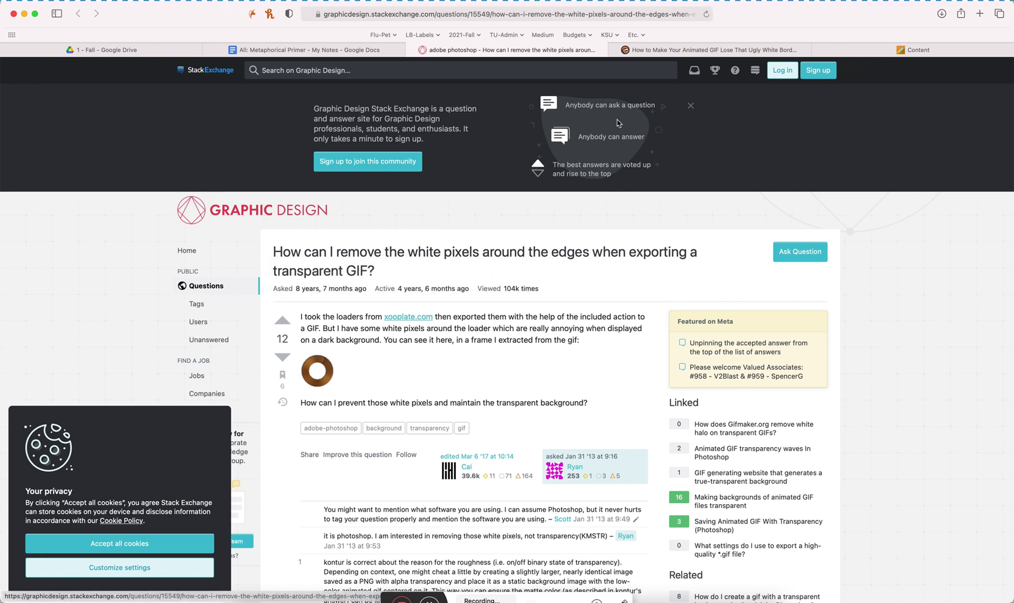
pyautogui.click(669, 51)
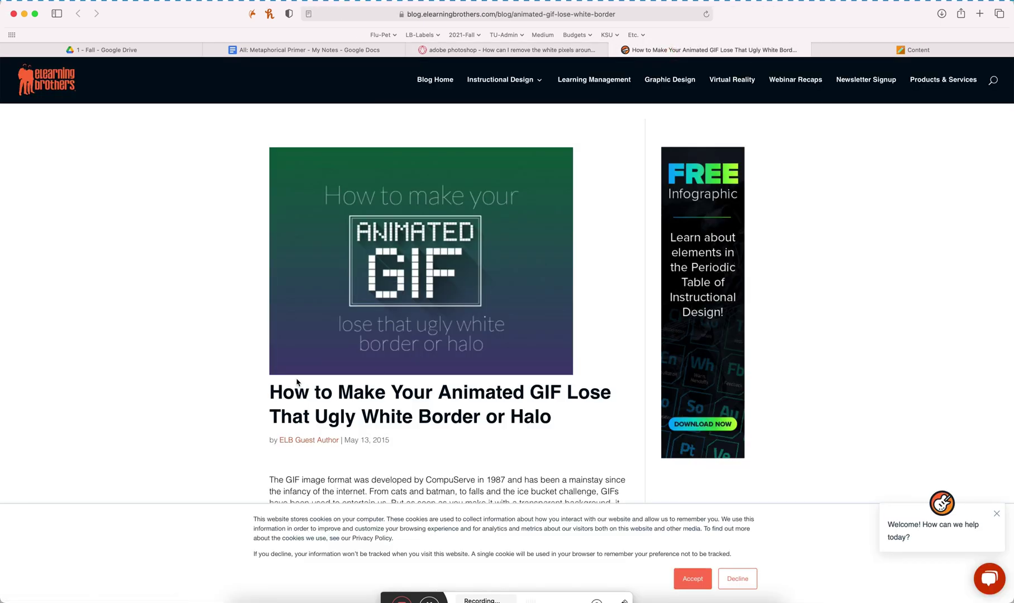
pyautogui.scroll(-2, 415, 355)
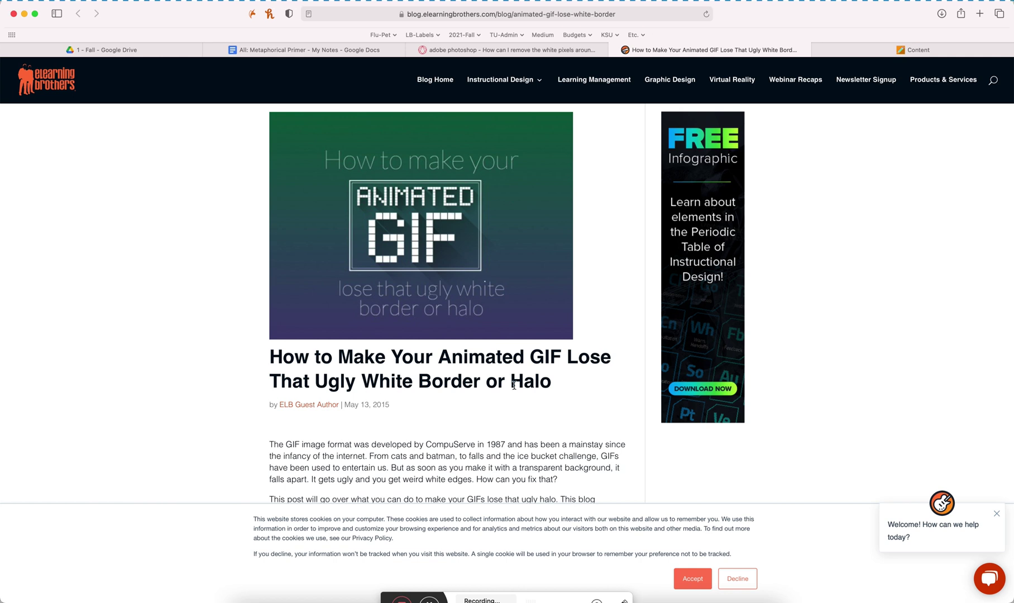
pyautogui.scroll(2, 565, 400)
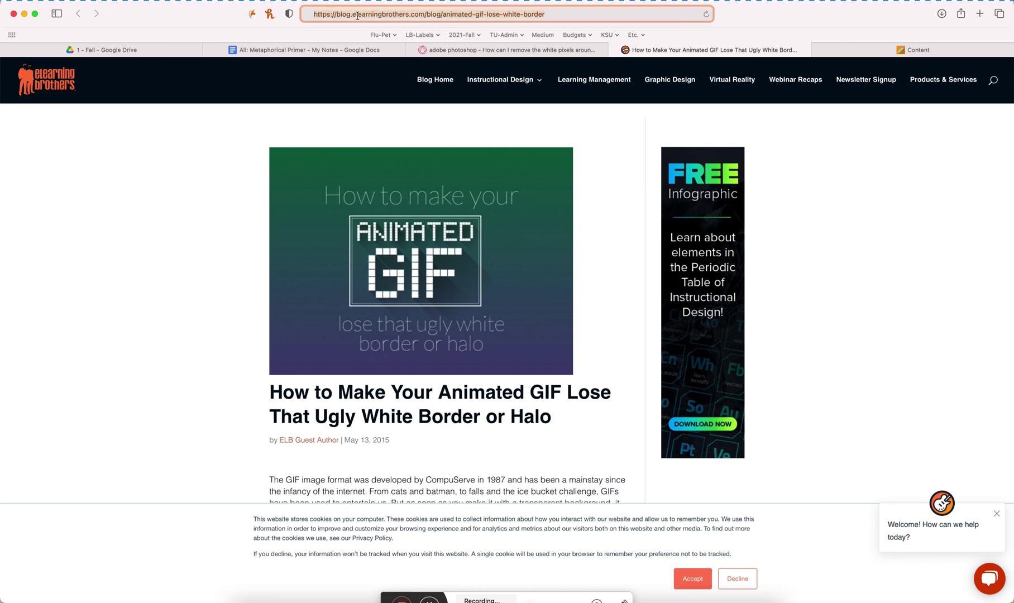
pyautogui.click(509, 51)
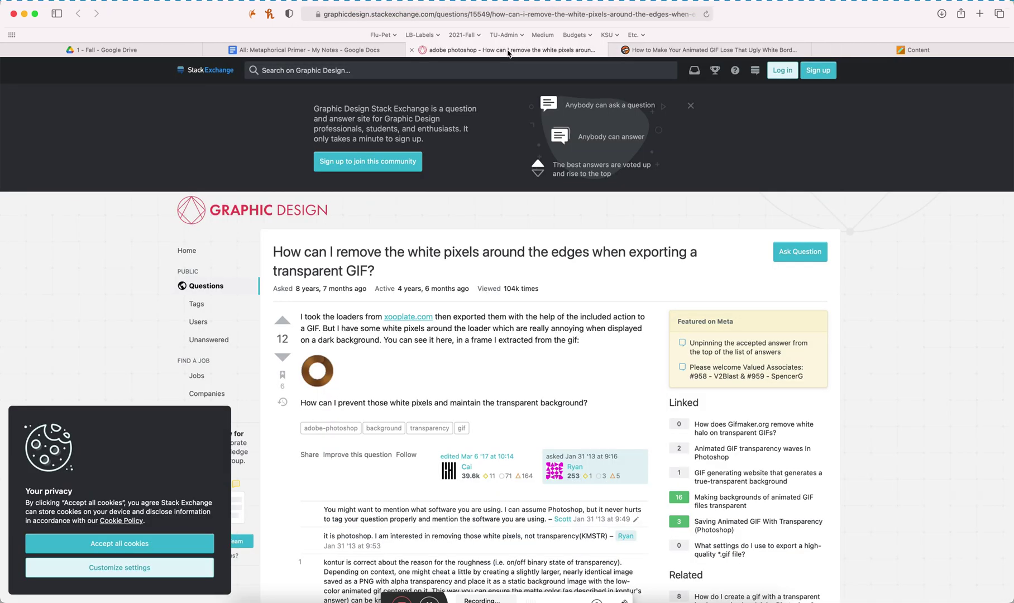
pyautogui.click(411, 14)
pyautogui.click(85, 209)
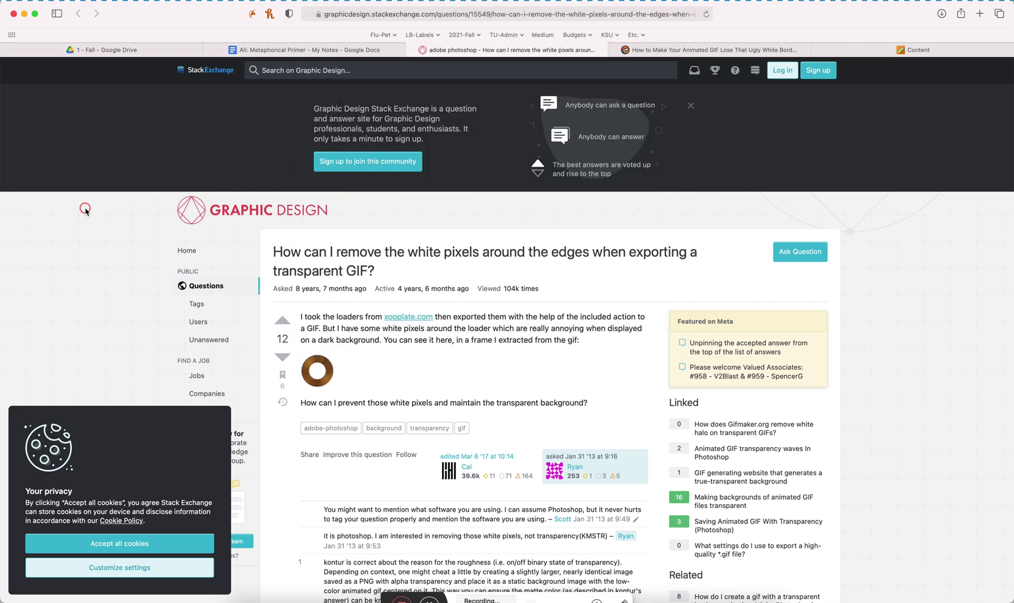
pyautogui.click(25, 14)
# Return to Photoshop's Save for Web settings and save the animation as Primary.gif in Downloads with format Images Only
pyautogui.hotkey('ctrl', 'Up')
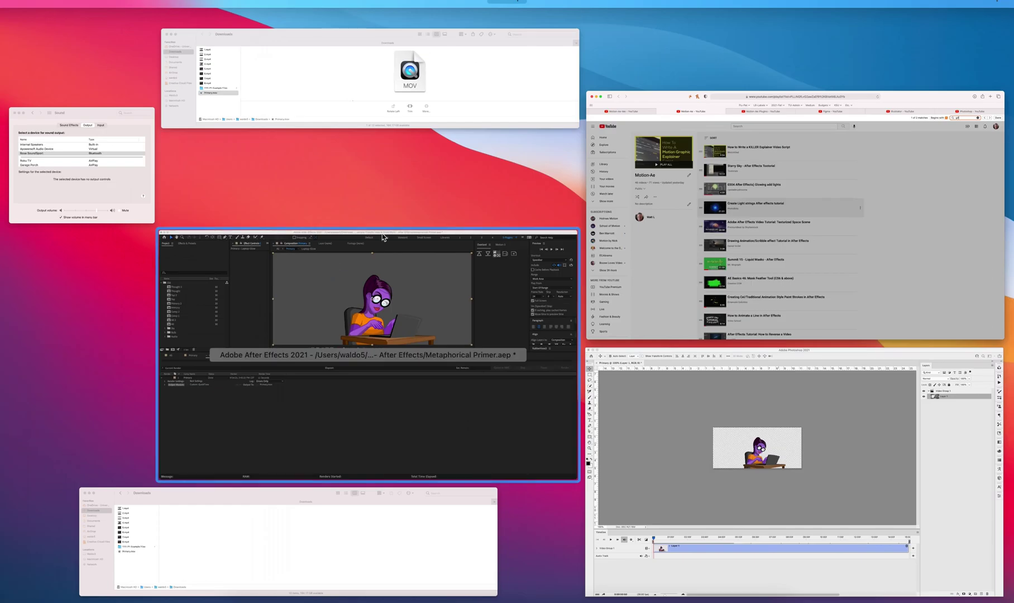
pyautogui.click(681, 404)
pyautogui.press('super+alt+shift+s')
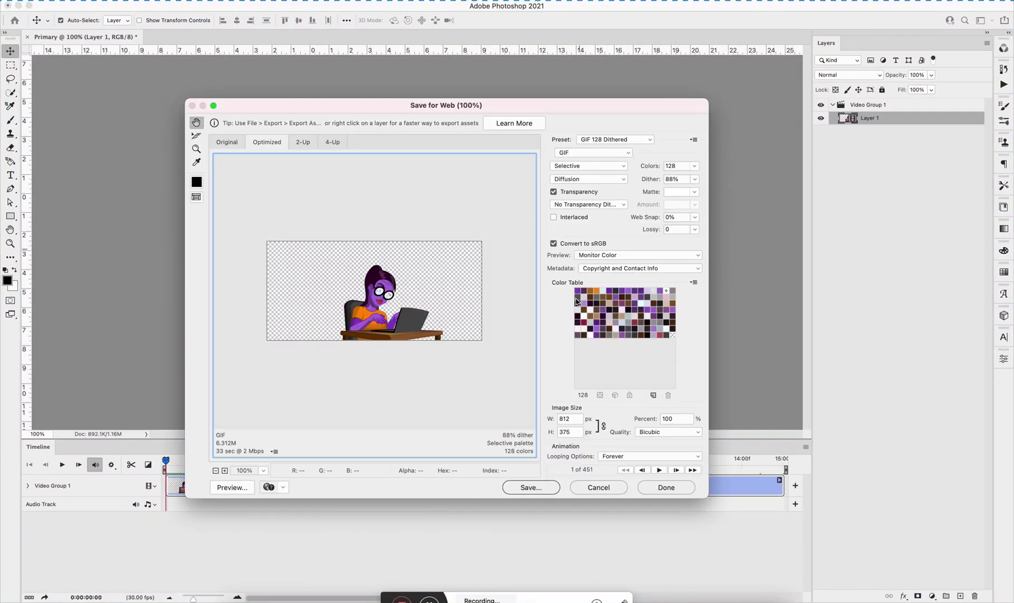
pyautogui.click(537, 492)
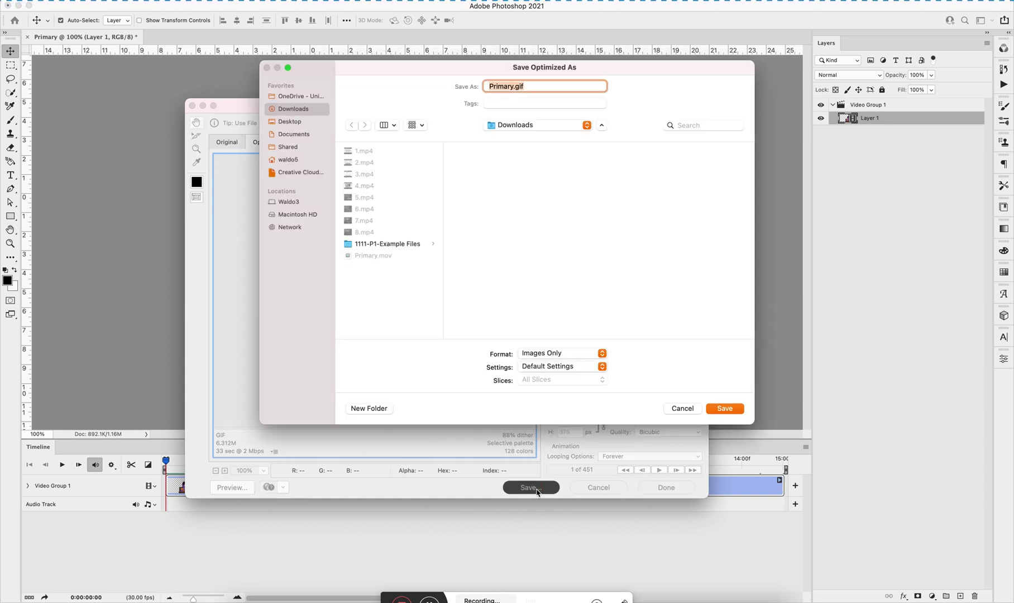
pyautogui.click(719, 410)
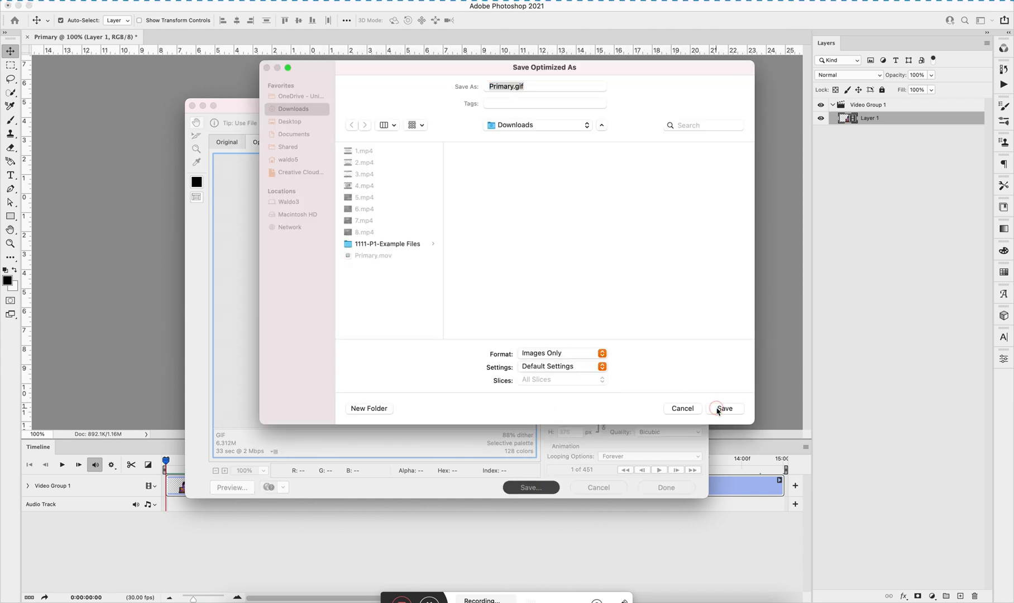
pyautogui.click(720, 407)
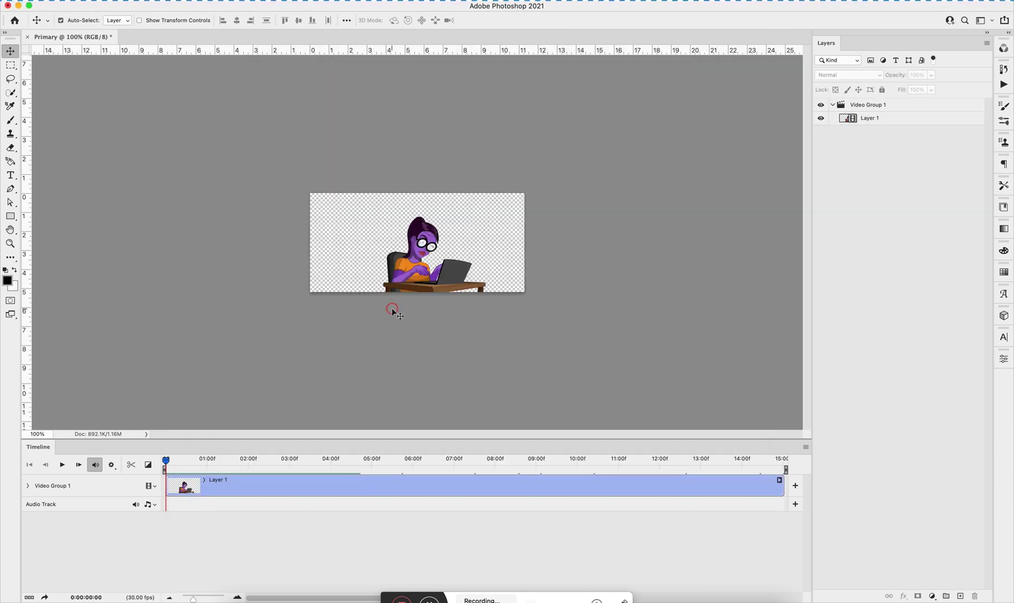
# Preview the exported Primary.gif from Downloads in Finder, close the preview, and return to Photoshop
pyautogui.hotkey('ctrl', 'Up')
pyautogui.click(333, 91)
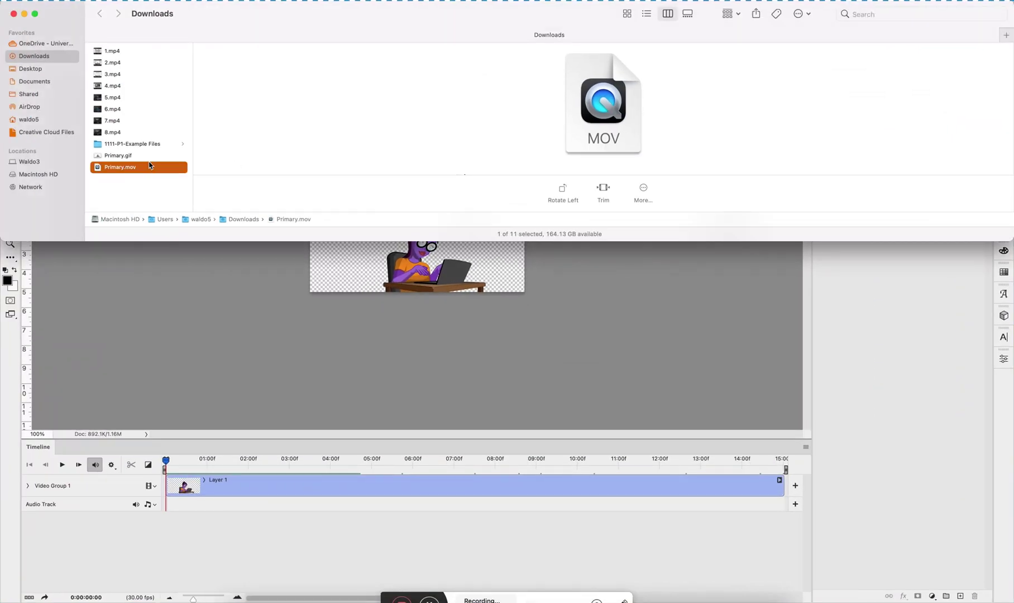
pyautogui.click(155, 157)
pyautogui.press('space')
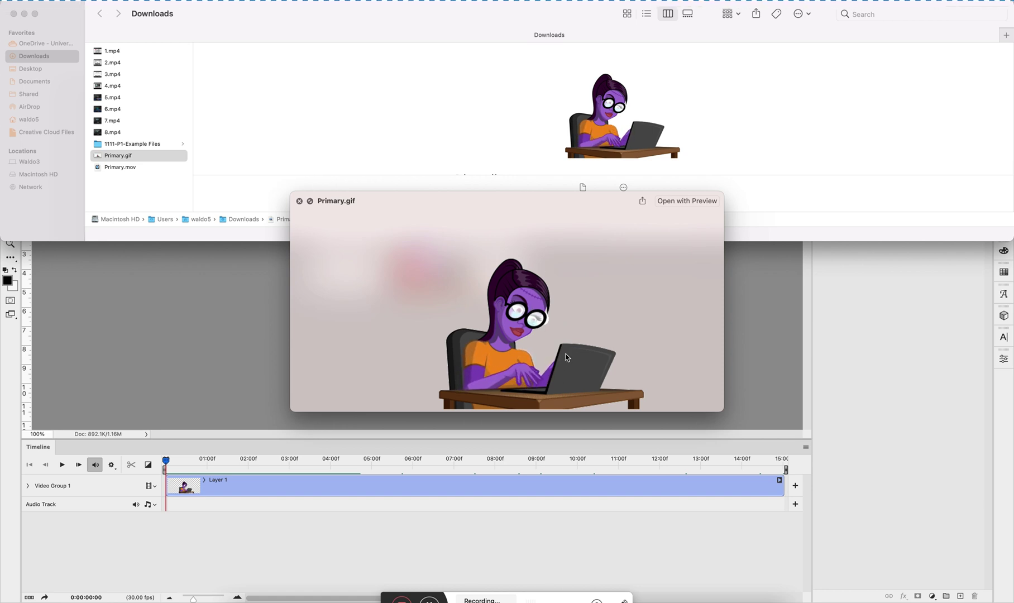
pyautogui.press('space')
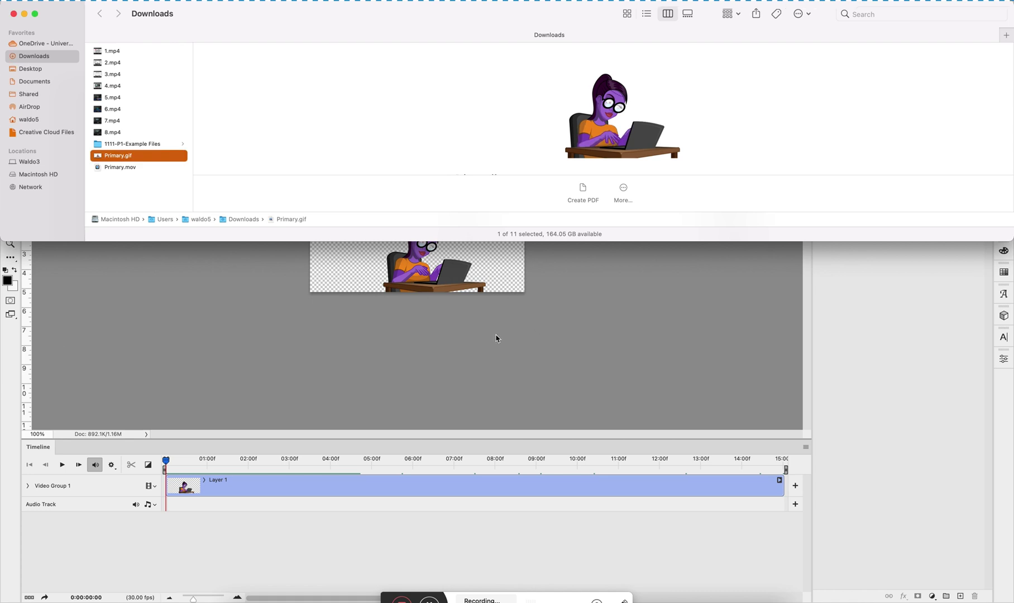
pyautogui.hotkey('ctrl', 'Up')
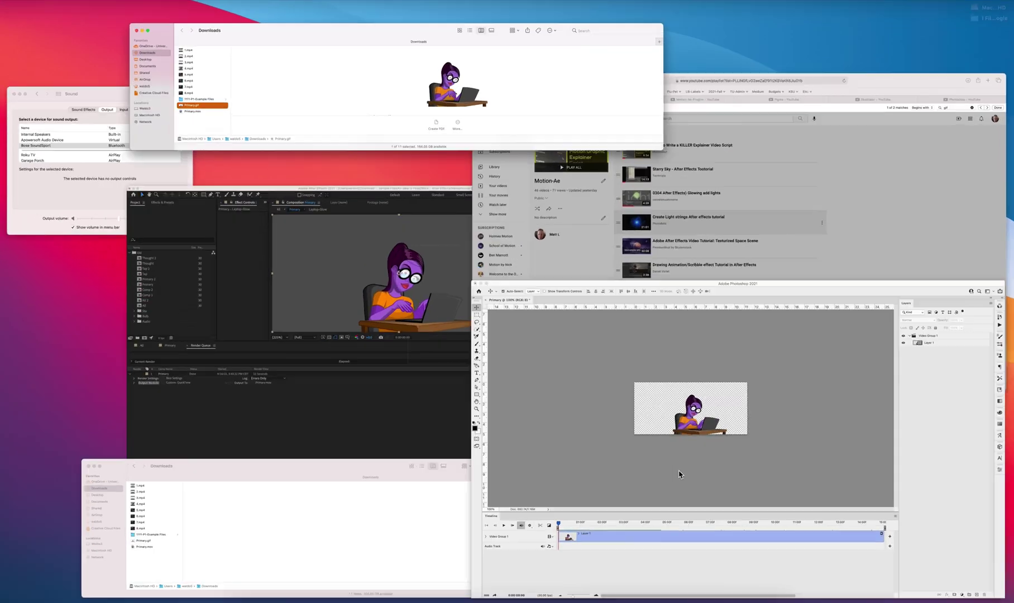
pyautogui.click(678, 473)
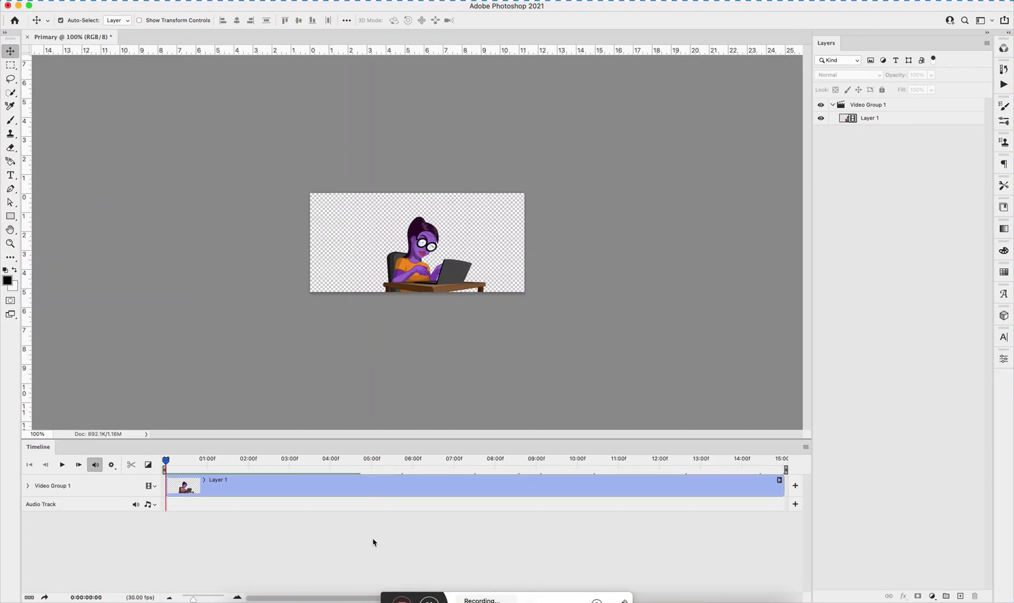
# Switch to the untitled Figma file, set the prototype device to iPhone 11 Pro, and check that device's screen size
pyautogui.click(401, 602)
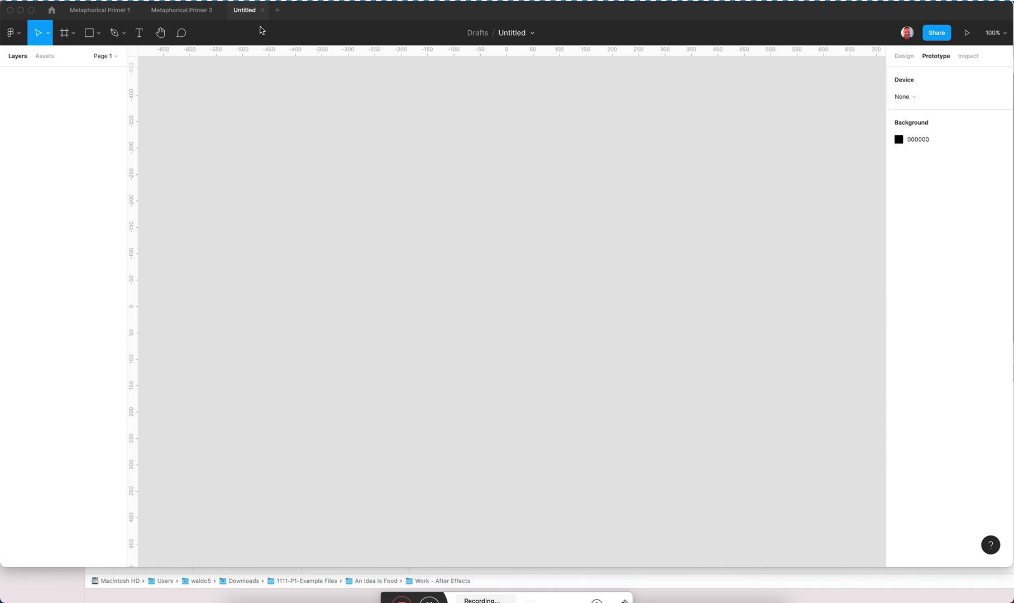
pyautogui.click(909, 102)
pyautogui.click(910, 94)
pyautogui.click(926, 93)
pyautogui.click(908, 101)
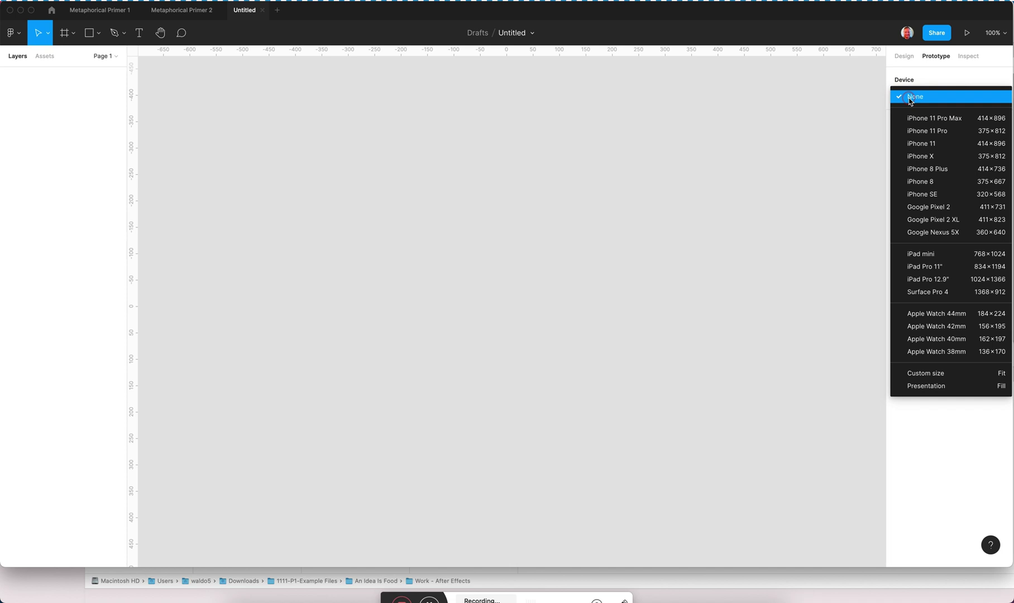
pyautogui.click(911, 130)
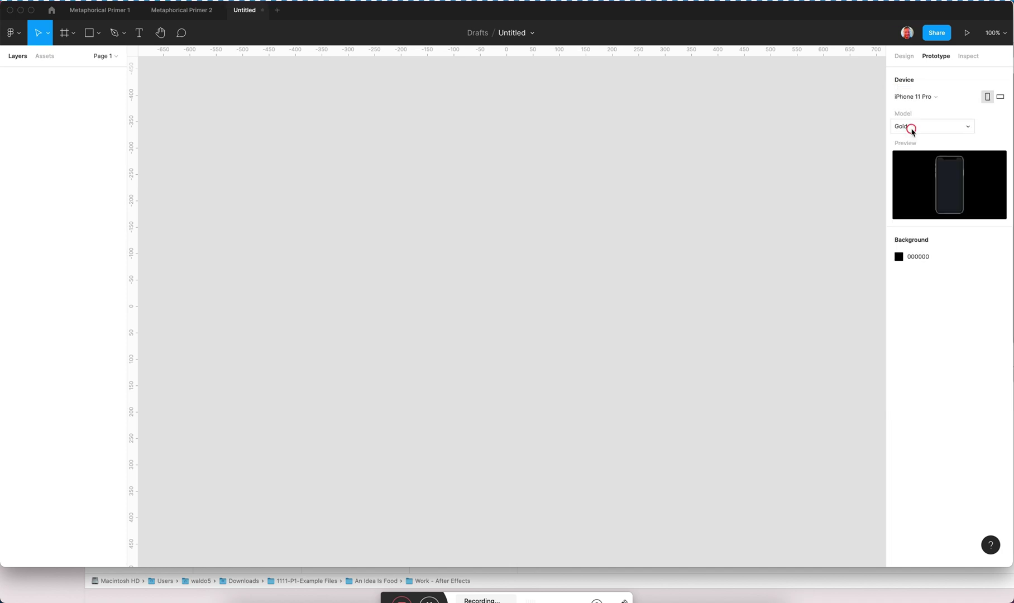
pyautogui.click(924, 98)
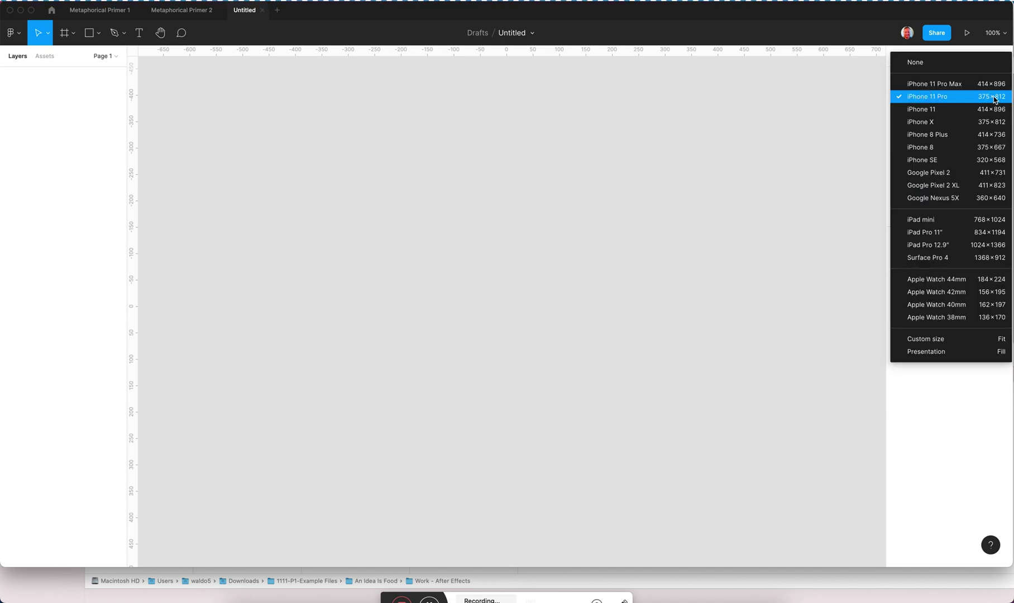
pyautogui.click(915, 98)
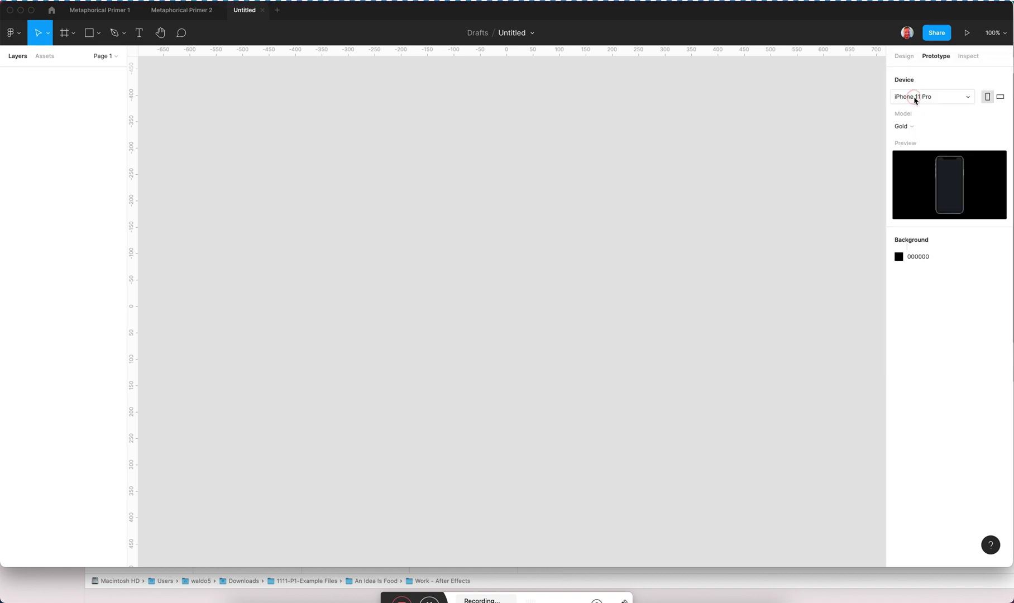
# Create a new frame on the empty canvas and enlarge it to about 588 × 278
pyautogui.click(68, 35)
pyautogui.click(337, 206)
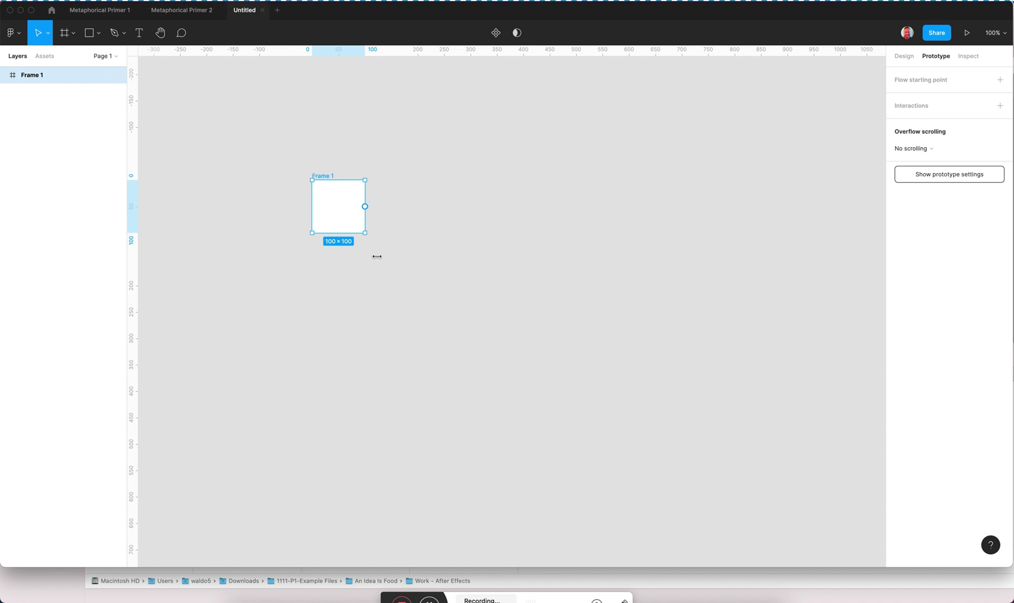
pyautogui.moveTo(363, 232); pyautogui.dragTo(622, 327)
# Set Frame 1's width to 812 and its height to 375
pyautogui.click(913, 57)
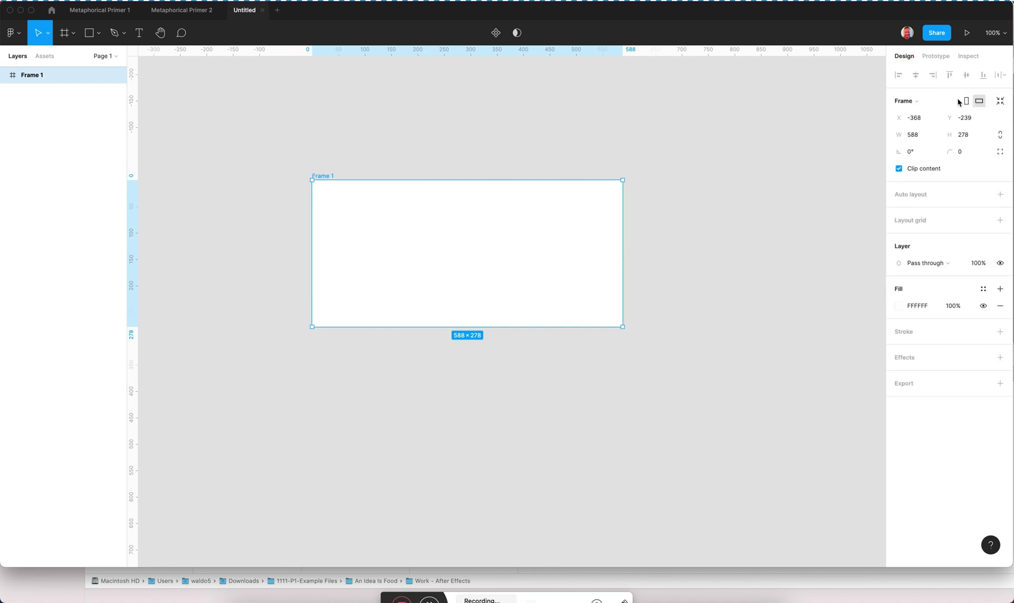
pyautogui.click(961, 121)
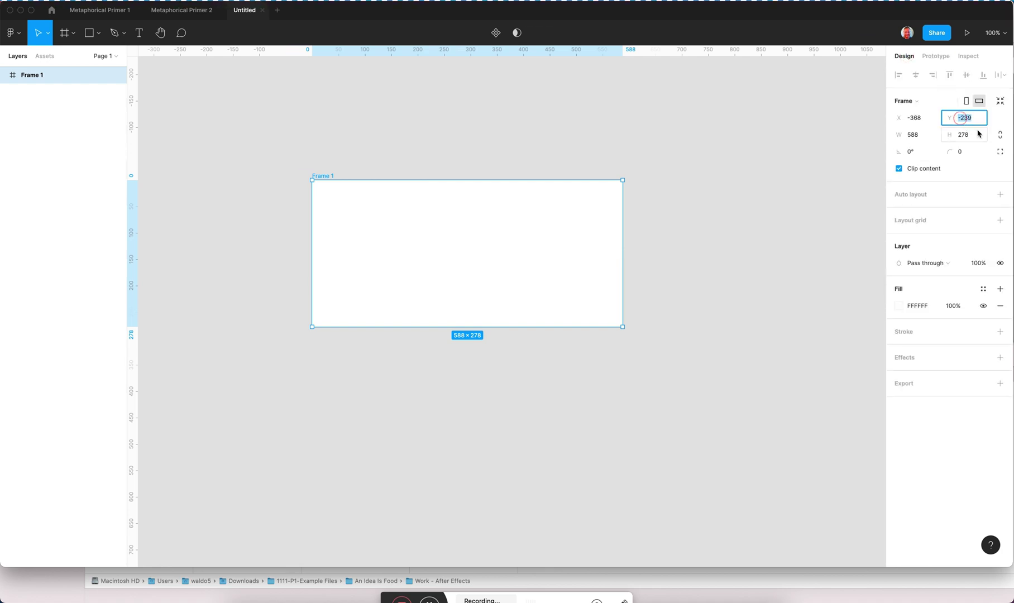
pyautogui.click(916, 135)
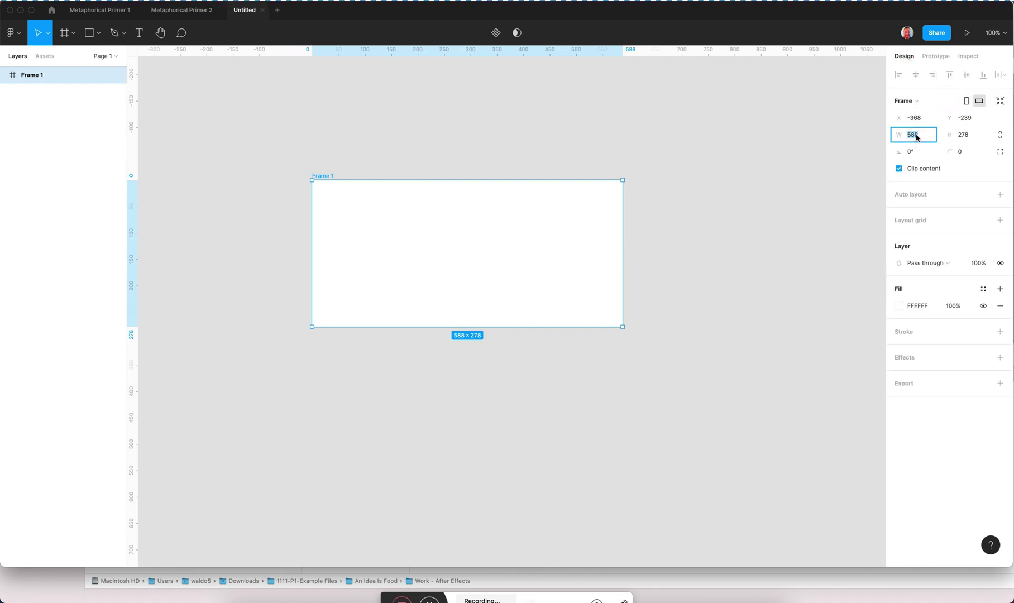
pyautogui.write('812')
pyautogui.press('Tab')
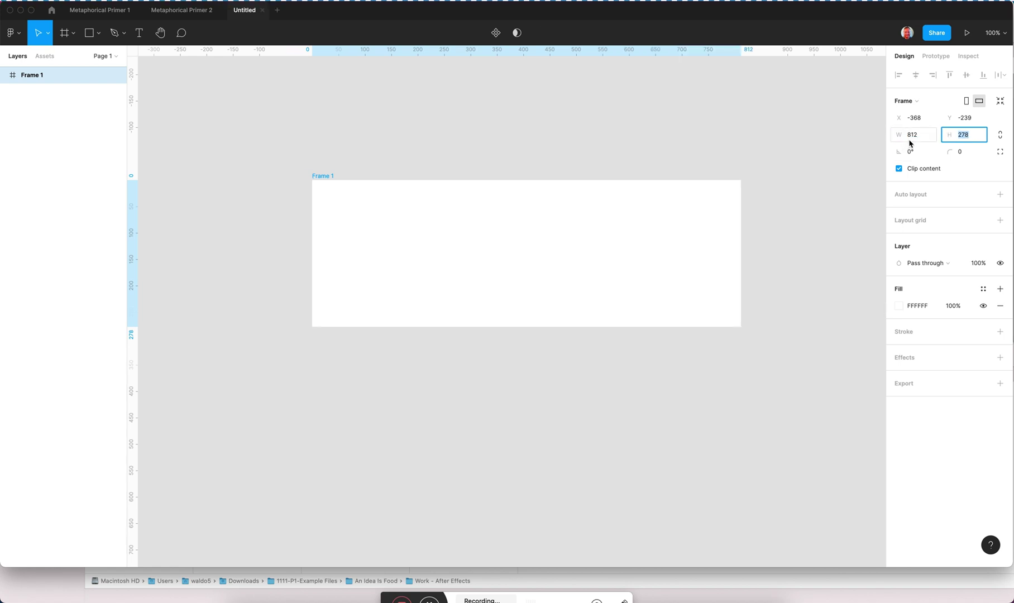
pyautogui.write('375')
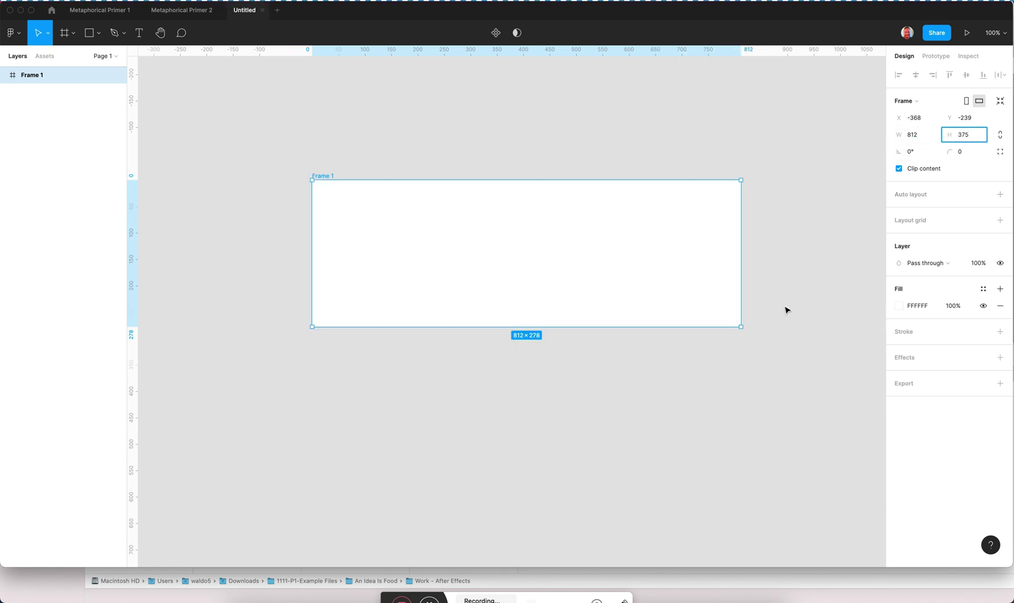
pyautogui.click(715, 413)
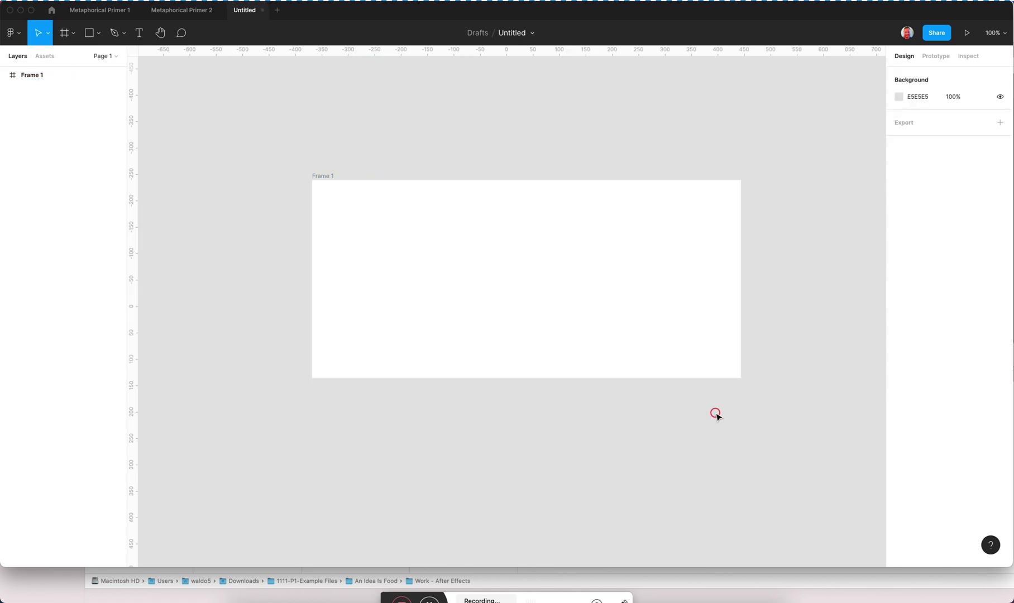
pyautogui.click(474, 322)
pyautogui.scroll(-2, 290, 253)
pyautogui.hscroll(1, 290, 254)
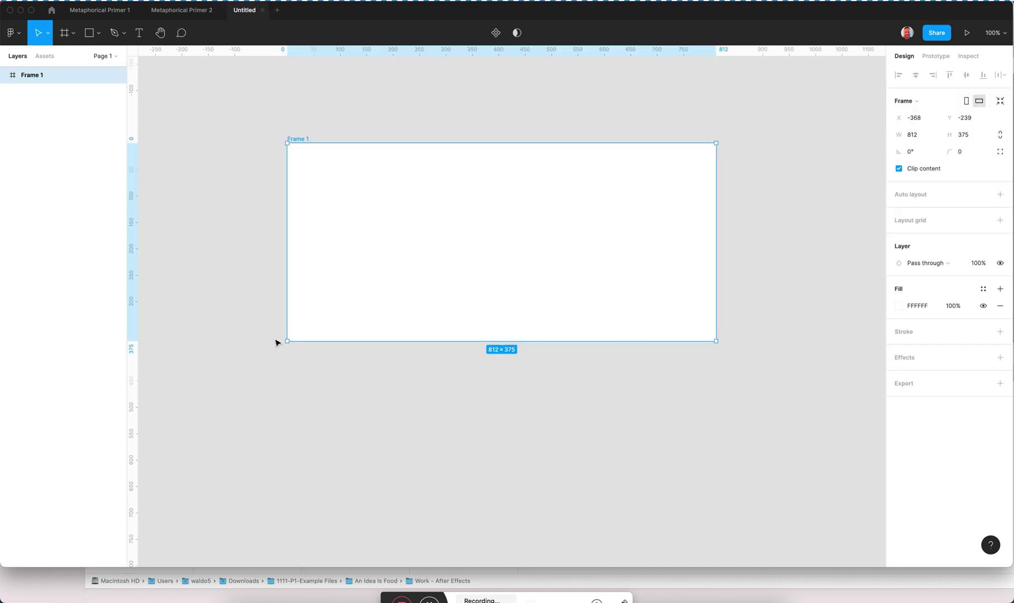
# Compare the Eat-3 files in Finder's Work - After Effects folder and place Eat-3.gif into Frame 1 in Figma
pyautogui.hotkey('ctrl', 'Up')
pyautogui.click(305, 530)
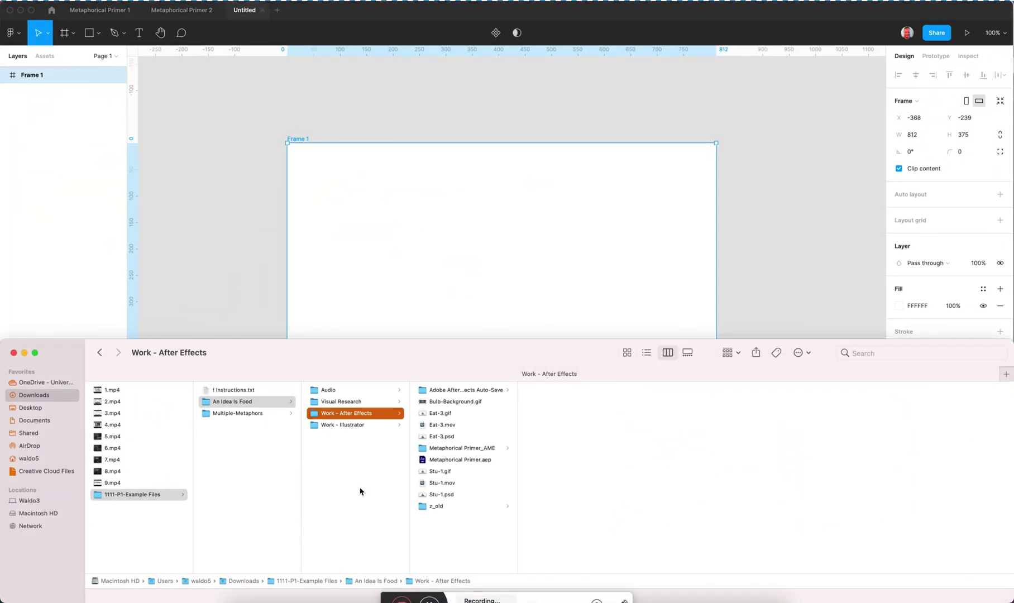
pyautogui.click(461, 438)
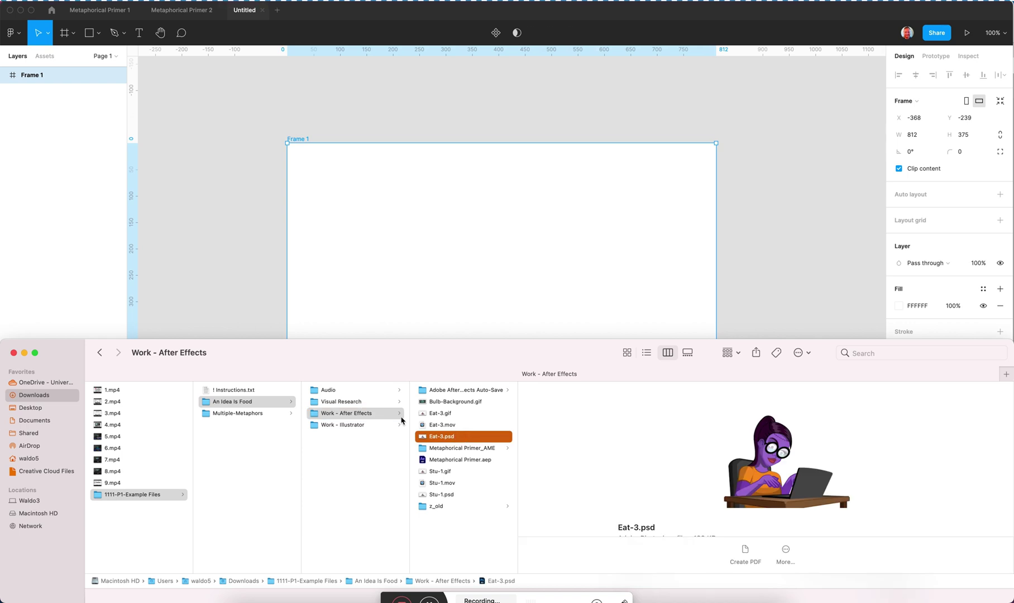
pyautogui.click(441, 427)
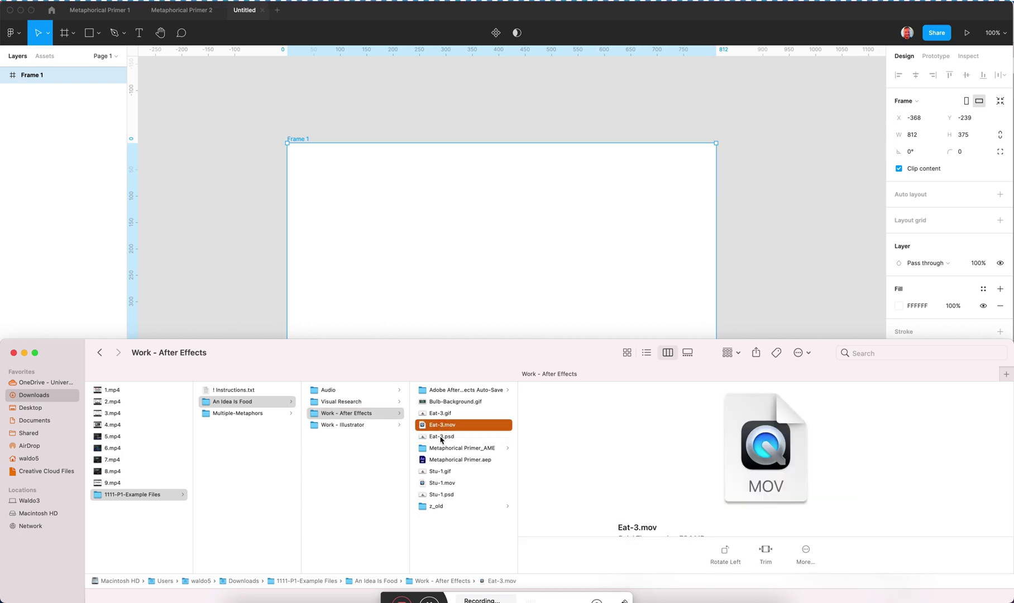
pyautogui.click(439, 437)
pyautogui.click(439, 425)
pyautogui.click(435, 437)
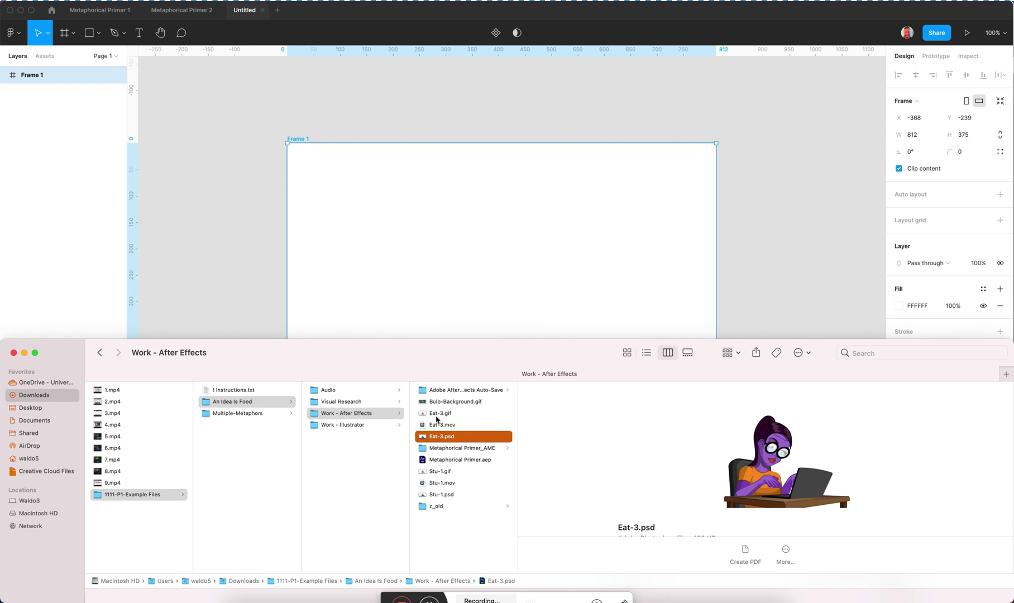
pyautogui.click(435, 415)
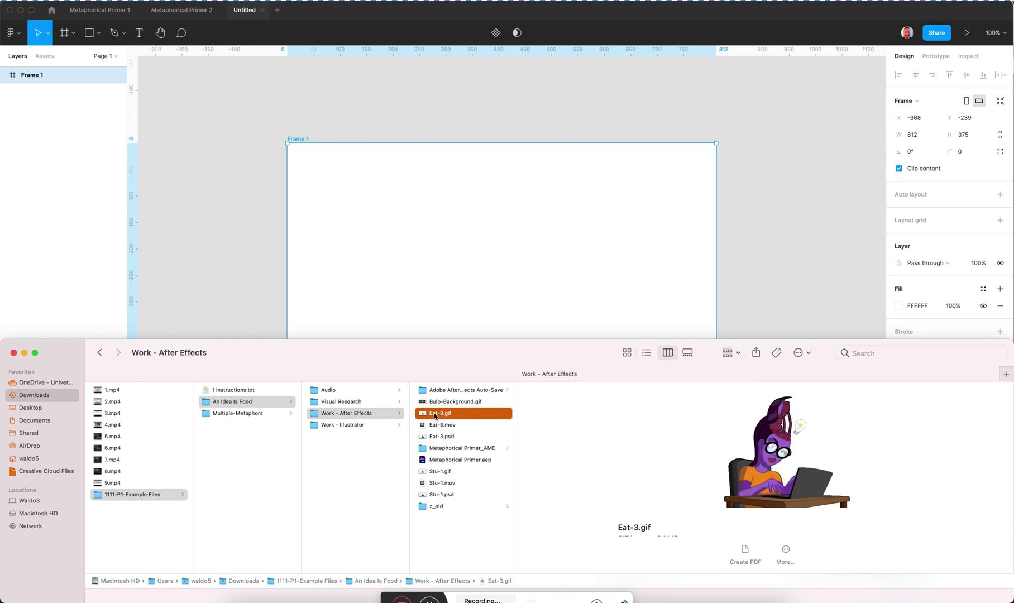
pyautogui.moveTo(434, 416); pyautogui.dragTo(459, 254)
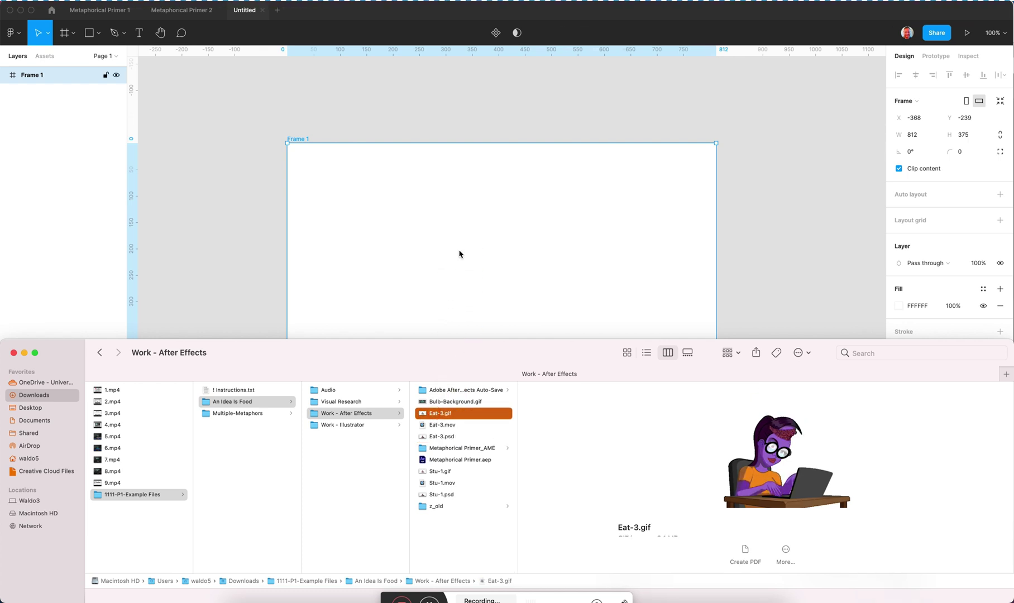
pyautogui.click(389, 229)
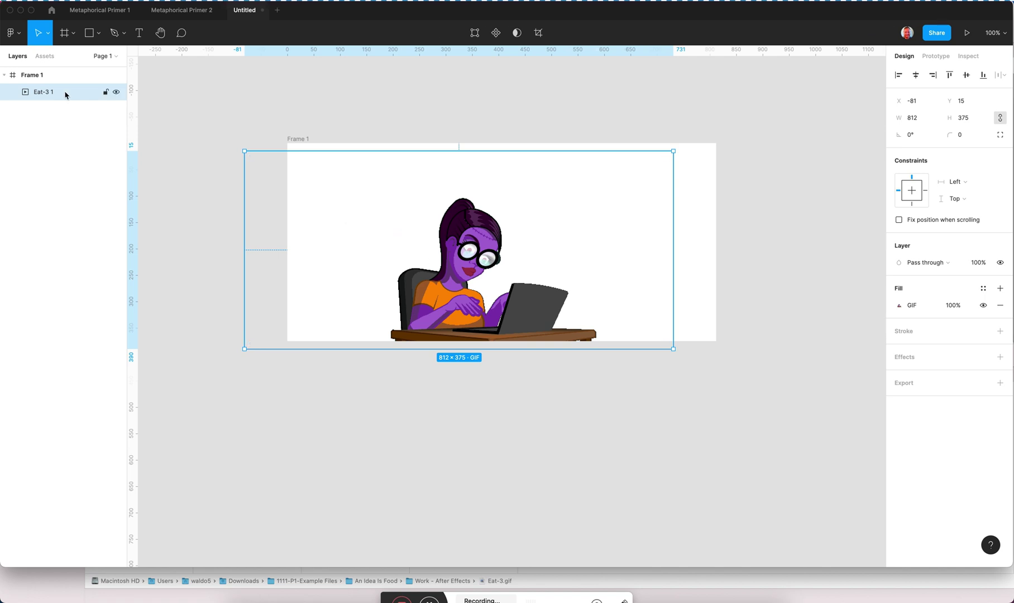
# Select Frame 1 in the layer list, try moving the Eat-3 GIF out of the frame, and undo the move
pyautogui.click(25, 75)
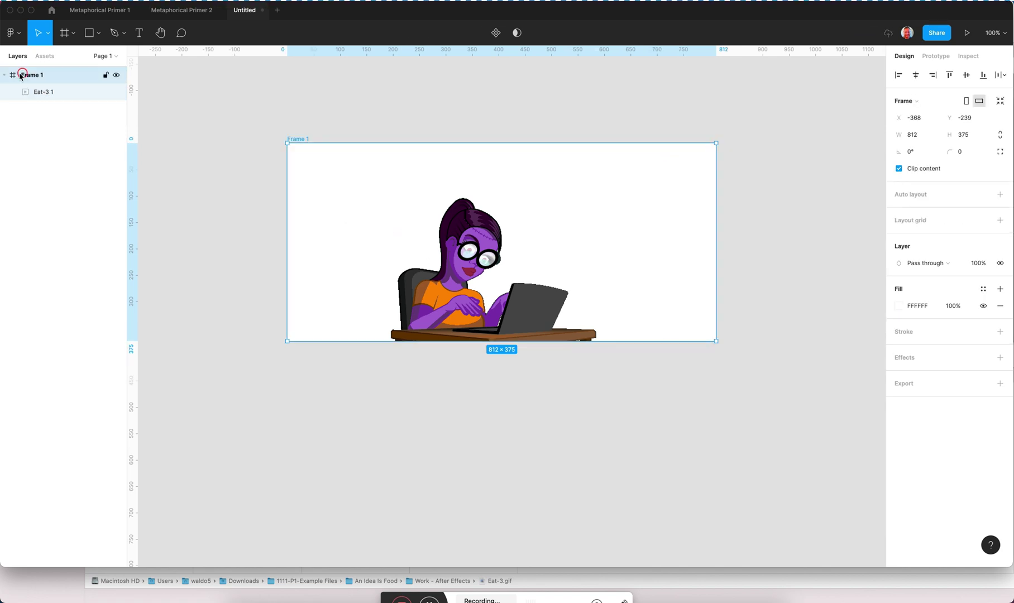
pyautogui.click(4, 76)
pyautogui.click(4, 75)
pyautogui.moveTo(366, 234); pyautogui.dragTo(558, 417)
pyautogui.press('super+z')
pyautogui.scroll(-2, 536, 369)
pyautogui.click(530, 346)
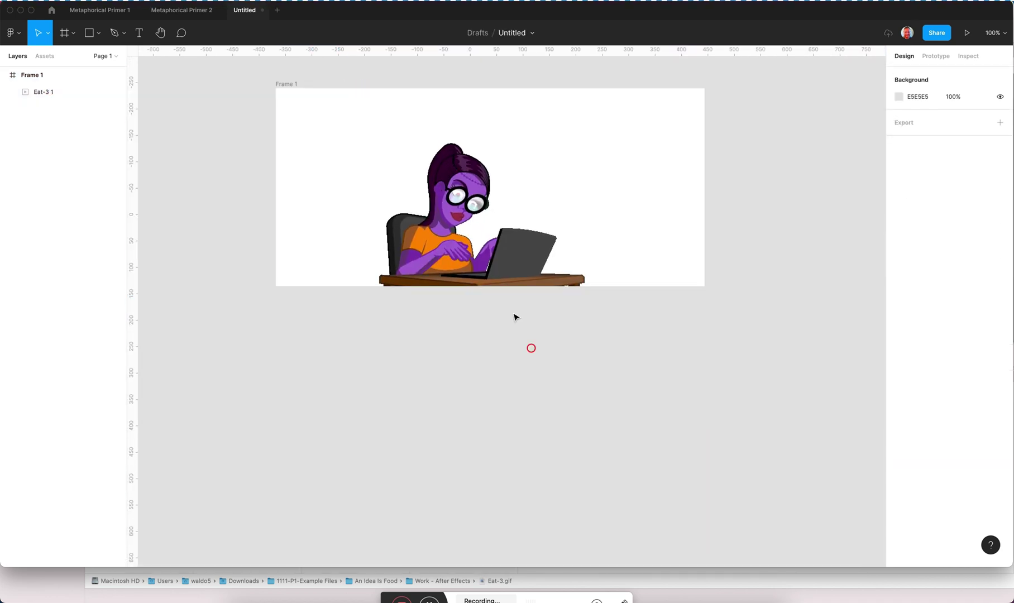
# Move the Eat-3 GIF below the frame, return it inside Frame 1, and align it to the frame at X 0, Y 0
pyautogui.click(423, 184)
pyautogui.moveTo(434, 189); pyautogui.dragTo(431, 393)
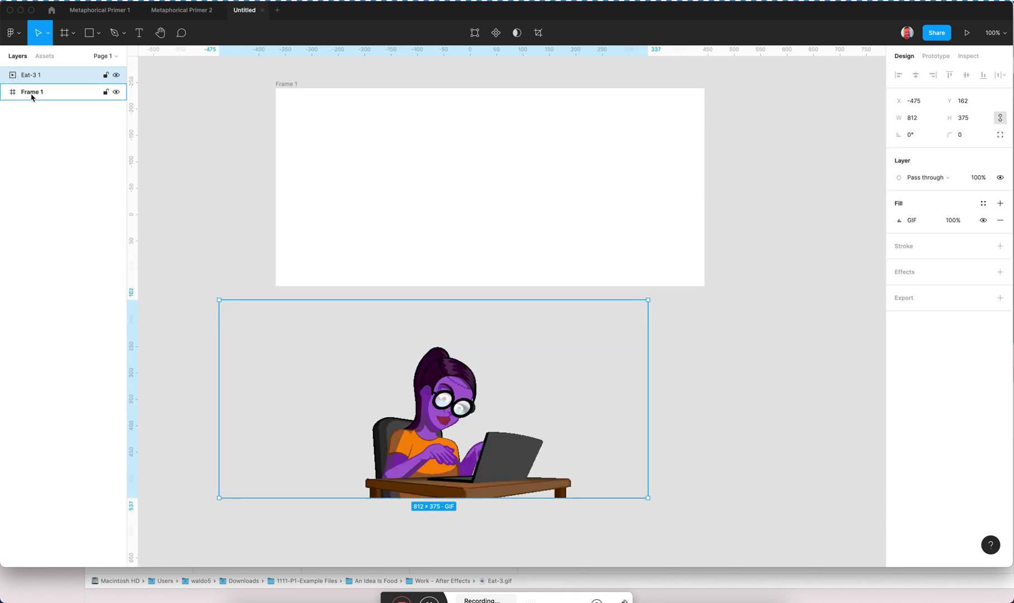
pyautogui.moveTo(32, 97); pyautogui.dragTo(31, 97)
pyautogui.press('super+z')
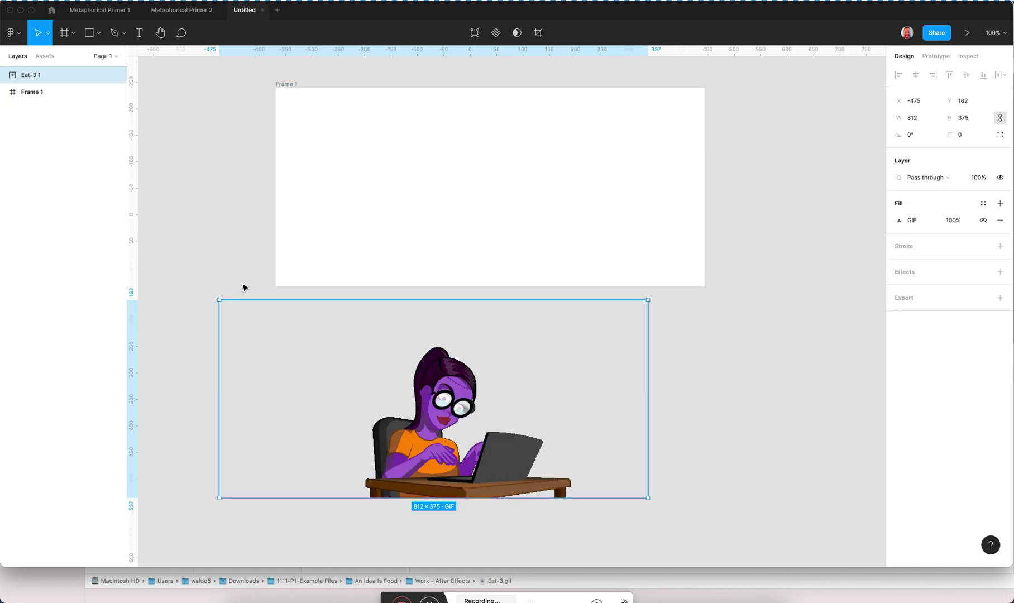
pyautogui.moveTo(432, 390); pyautogui.dragTo(485, 121)
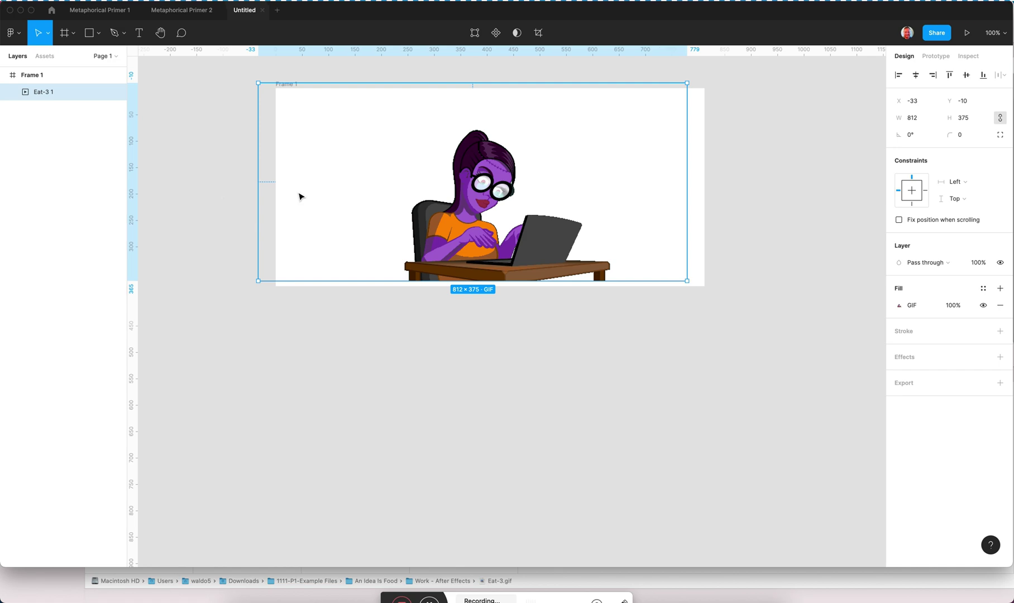
pyautogui.moveTo(477, 174); pyautogui.dragTo(495, 180)
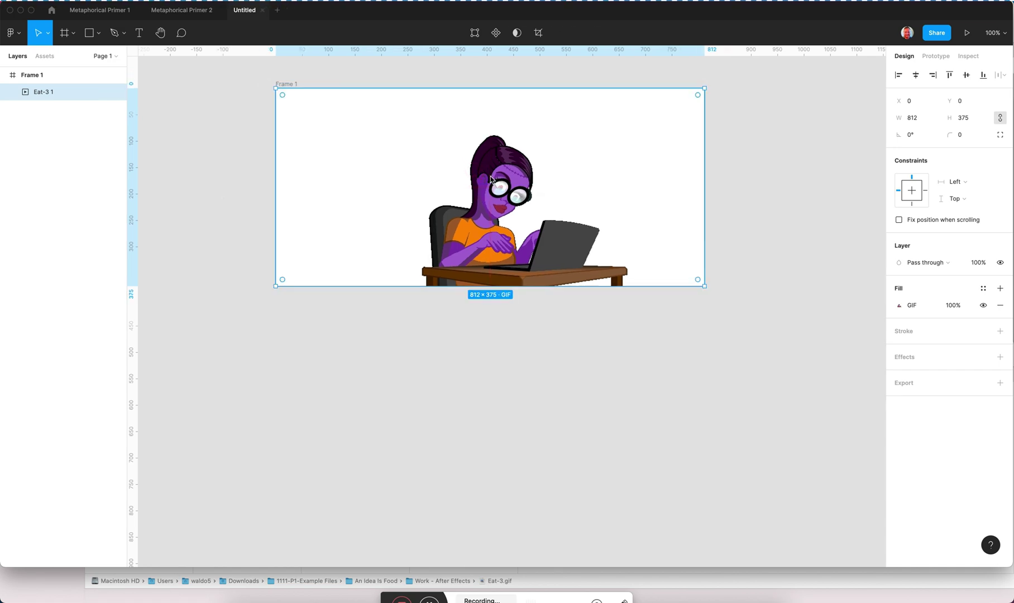
# Place Bulb-Background.gif from Finder's Work - After Effects folder into Frame 1
pyautogui.hotkey('ctrl', 'Up')
pyautogui.click(385, 524)
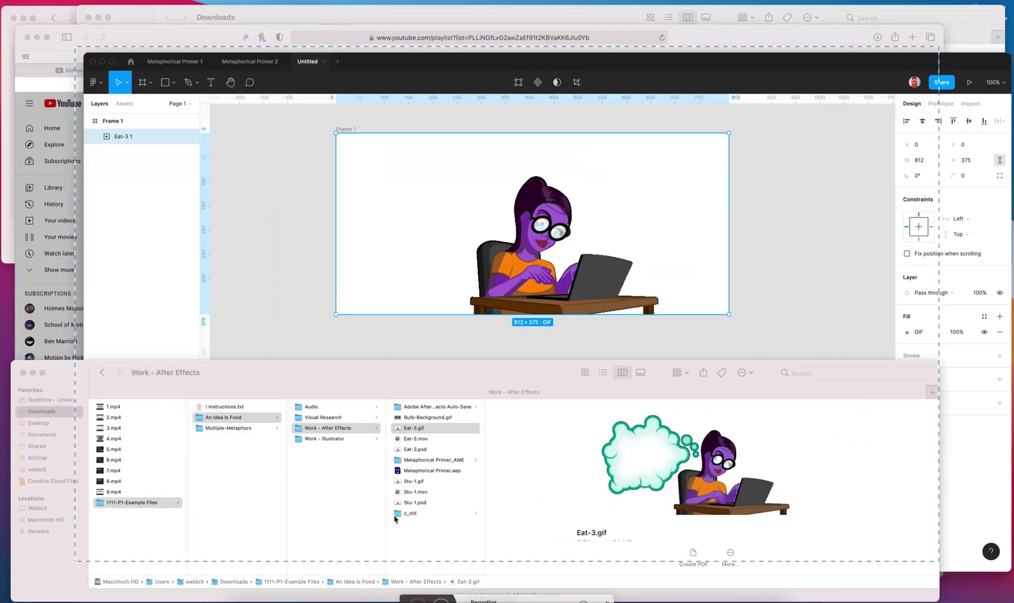
pyautogui.click(461, 401)
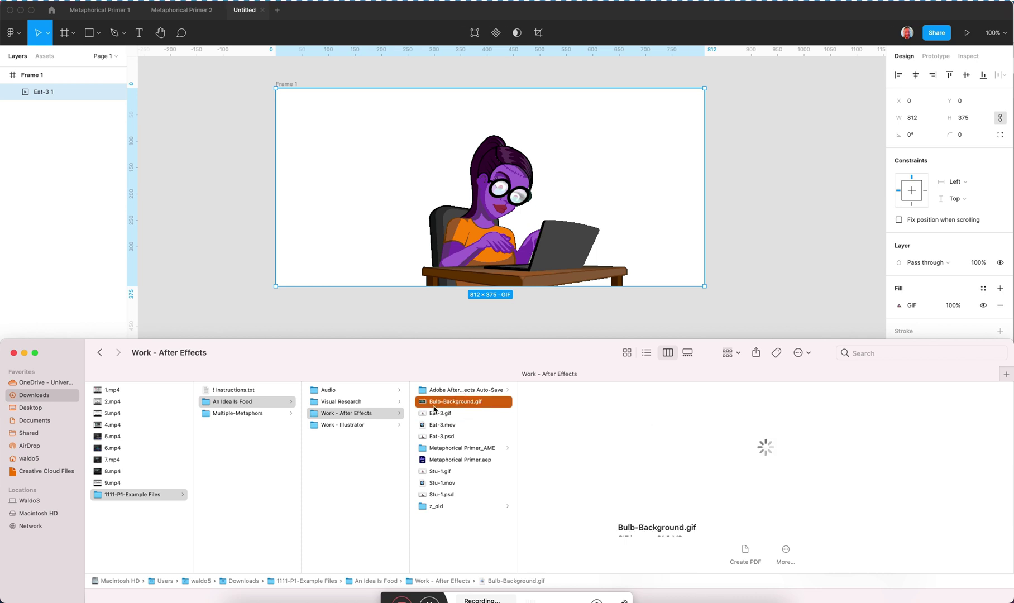
pyautogui.moveTo(422, 404); pyautogui.dragTo(618, 161)
pyautogui.click(618, 162)
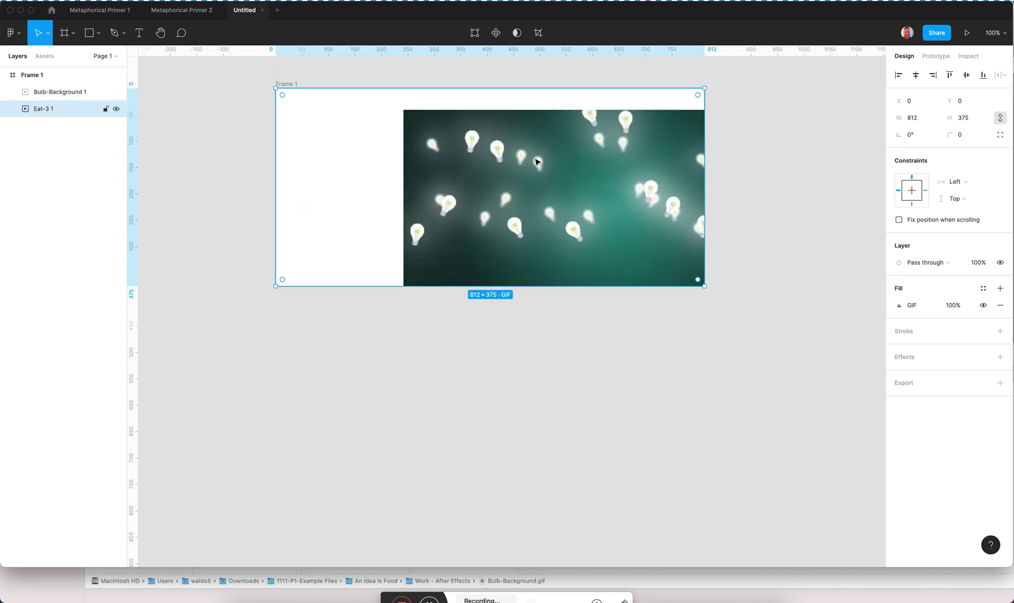
# Center the Bulb-Background GIF horizontally and vertically in Frame 1 and reorder it beneath the Eat-3 layer
pyautogui.click(740, 149)
pyautogui.click(690, 128)
pyautogui.moveTo(696, 124); pyautogui.dragTo(586, 119)
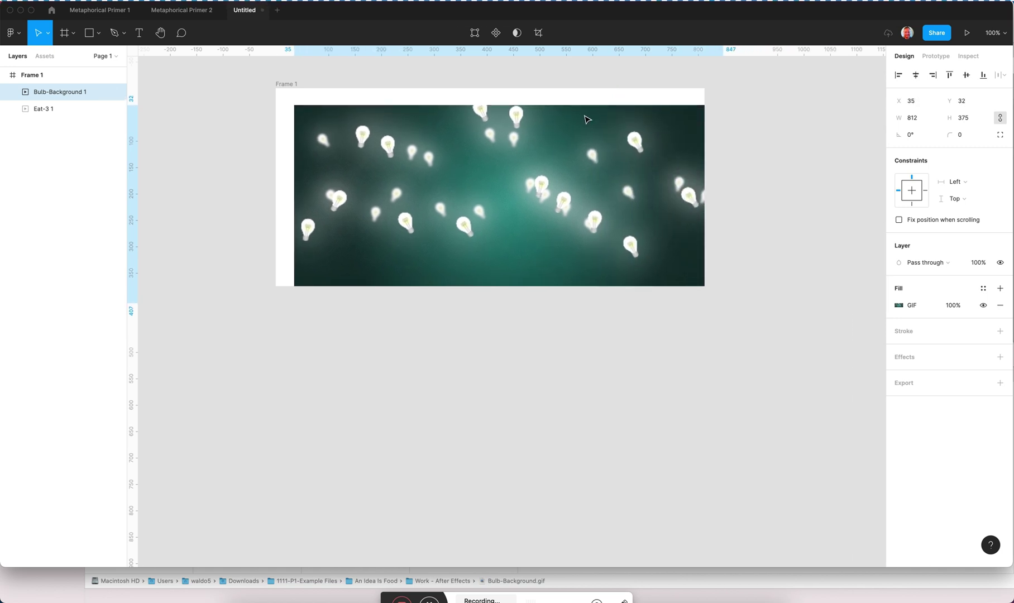
pyautogui.click(915, 75)
pyautogui.click(966, 75)
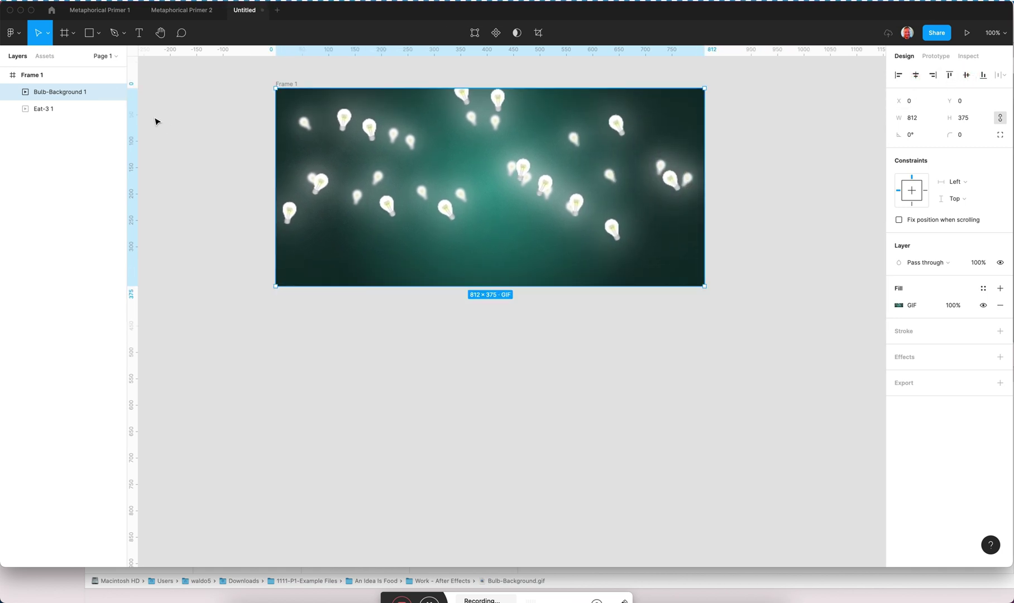
pyautogui.moveTo(74, 91); pyautogui.dragTo(71, 143)
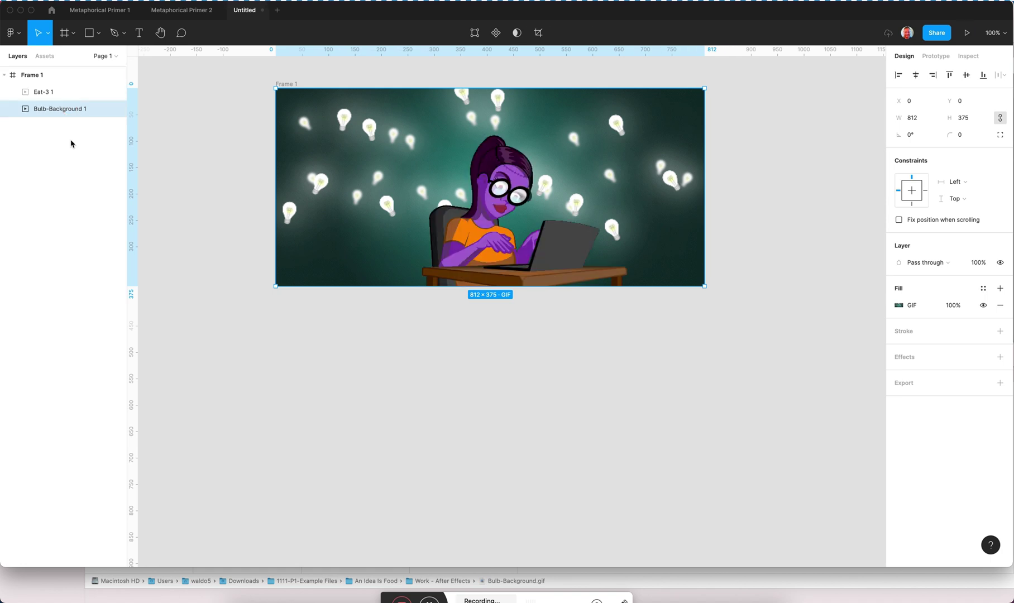